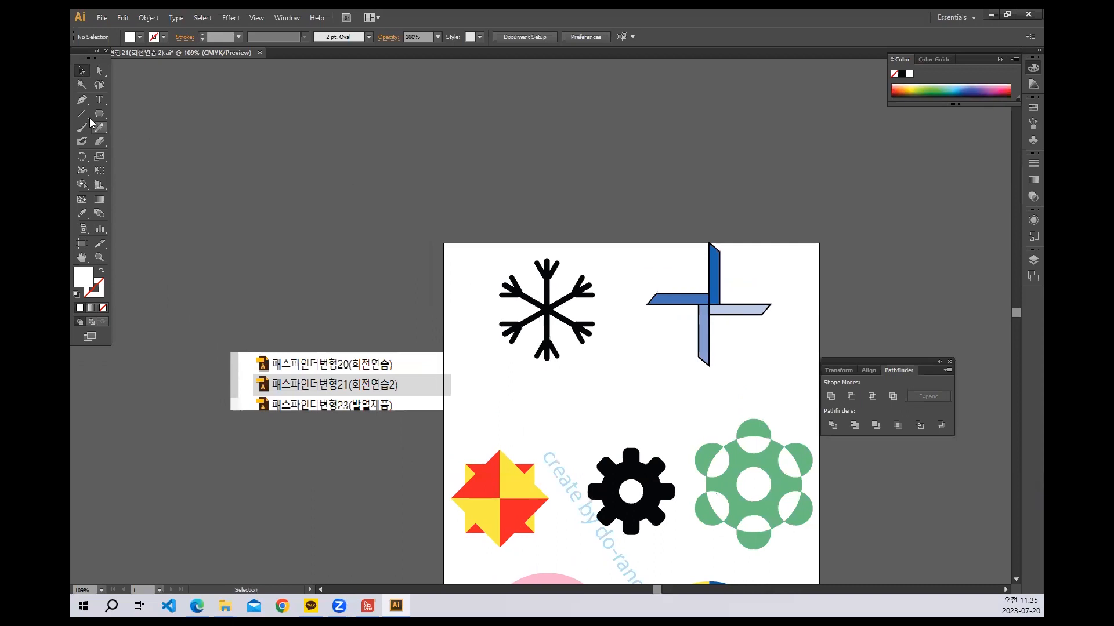
Draw a narrow upright rounded rectangle, about 7.1 × 69.3 mm, on the empty canvas above and beside the artboard as the snowflake stem.
left_click(82, 113)
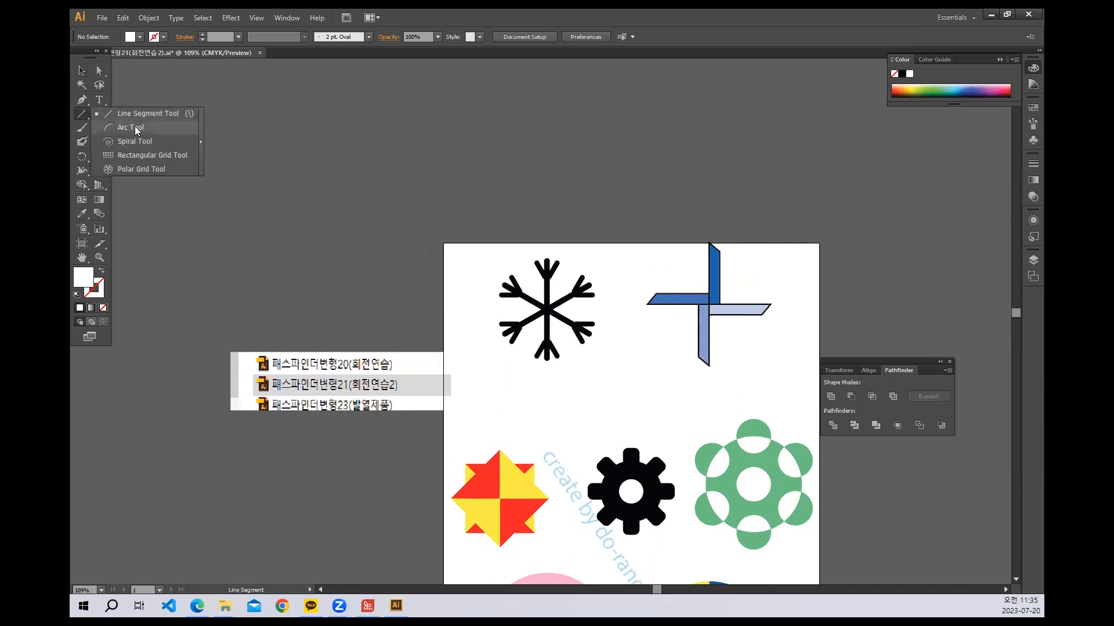
left_click(99, 114)
left_click_drag(99, 118, 139, 123)
left_click_drag(281, 104, 294, 226)
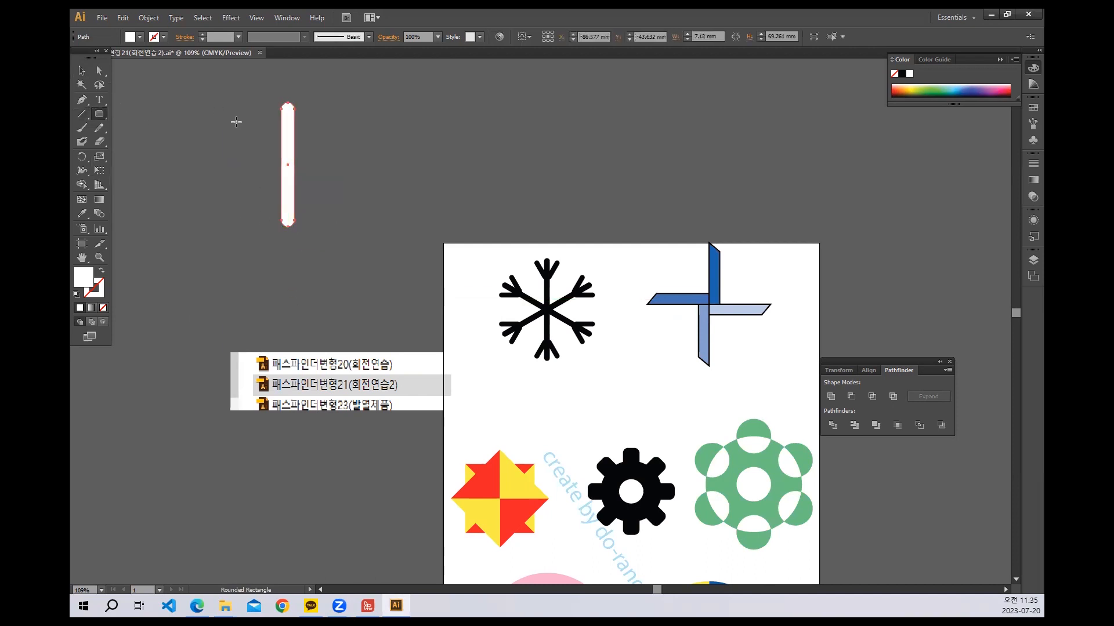
Add two short rounded branches angled outward on either side of the stem's upper end, and close the gaps so they overlap the stem.
left_click_drag(245, 106, 295, 119)
left_click(85, 71)
left_click(393, 132)
left_click(356, 107)
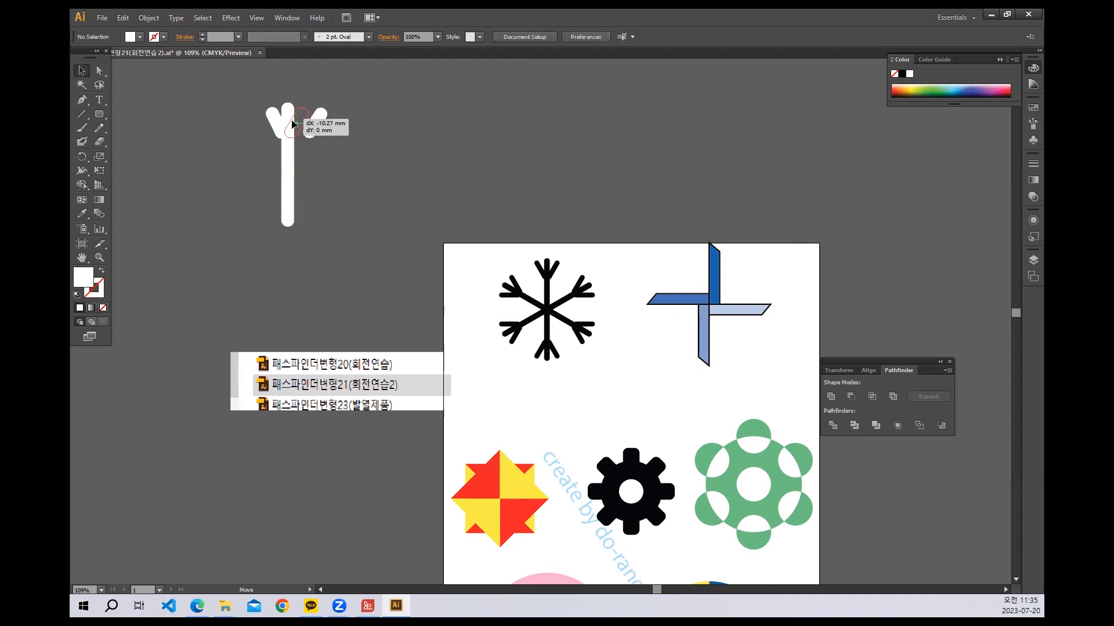
left_click(348, 161)
left_click_drag(340, 164, 384, 226)
left_click_drag(316, 187, 323, 187)
left_click_drag(292, 147, 371, 290)
left_click_drag(390, 253, 360, 208)
left_click(494, 239)
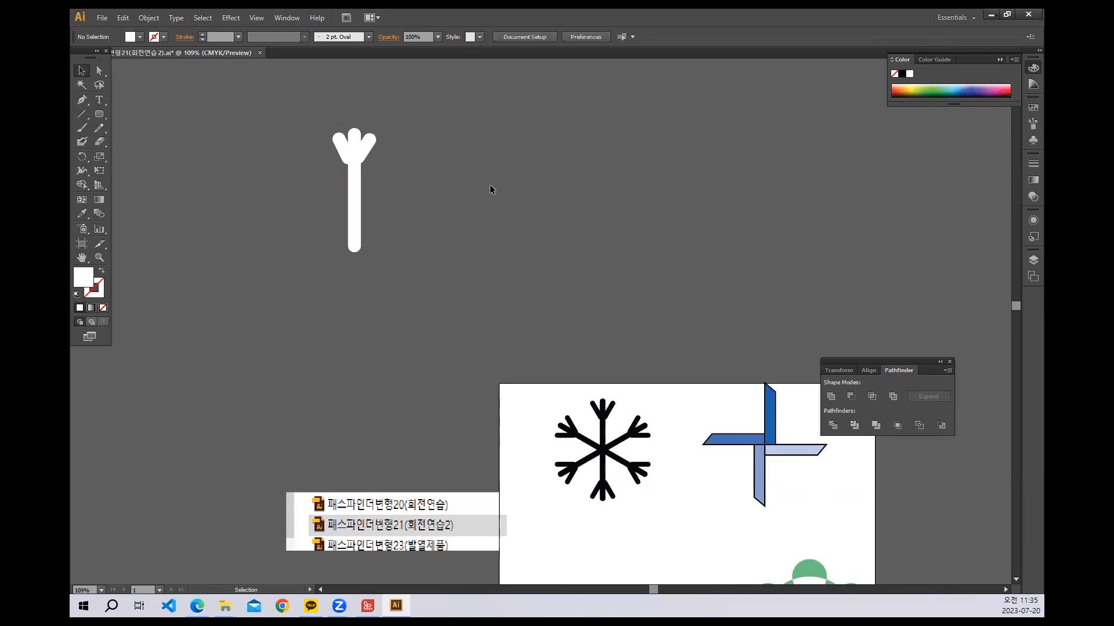
Make a copy of the whole snowflake arm rotated by 360/6 degrees around the stem's bottom anchor.
left_click_drag(334, 167, 388, 244)
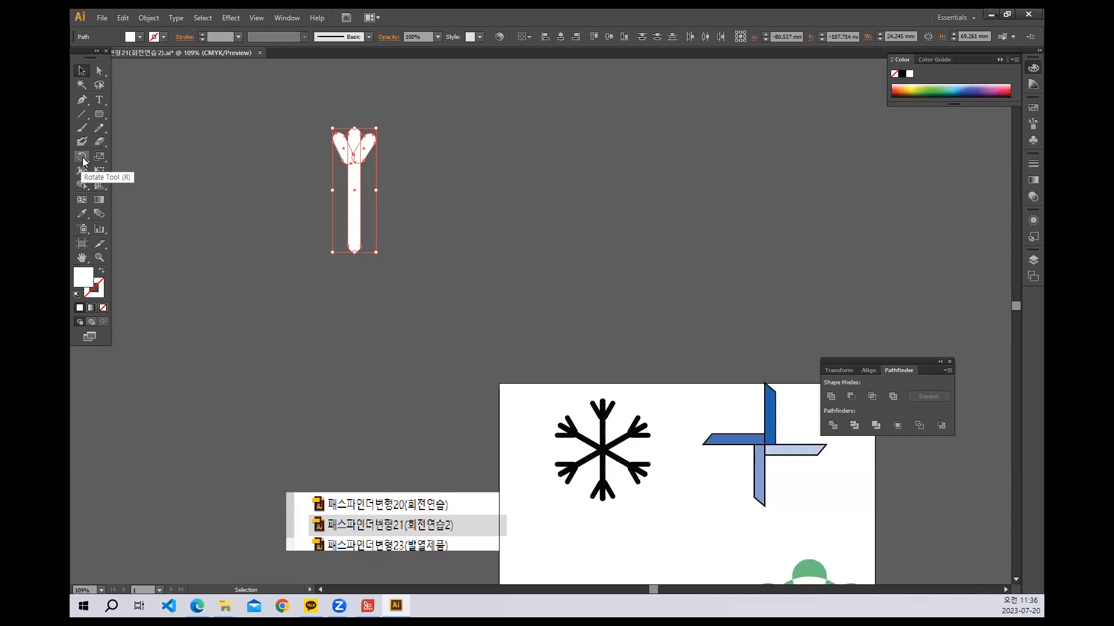
left_click(369, 207)
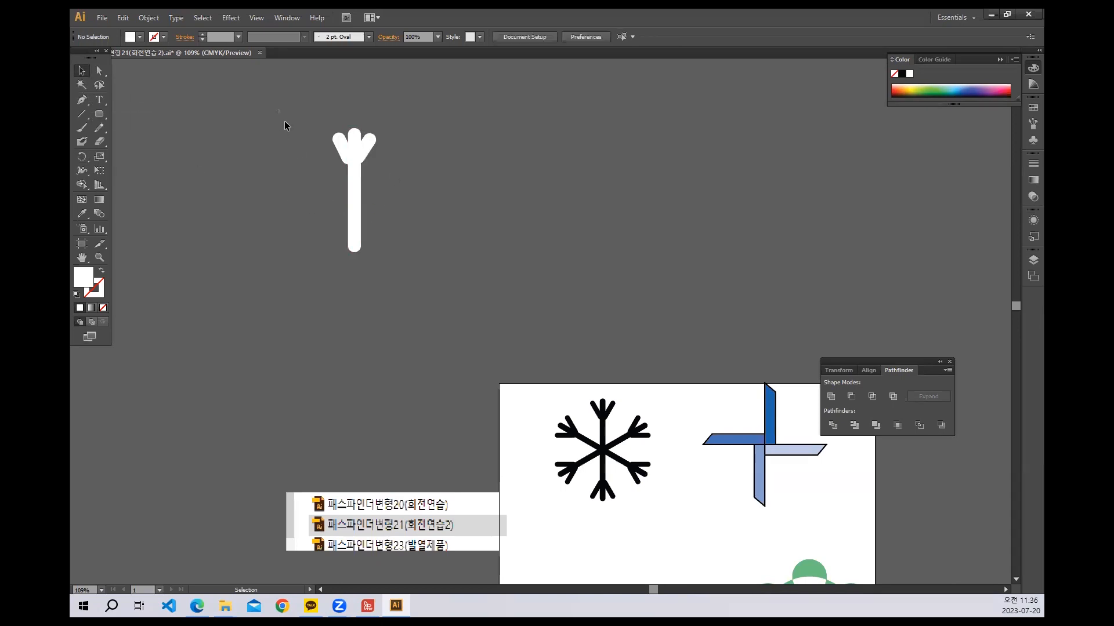
left_click_drag(284, 120, 395, 267)
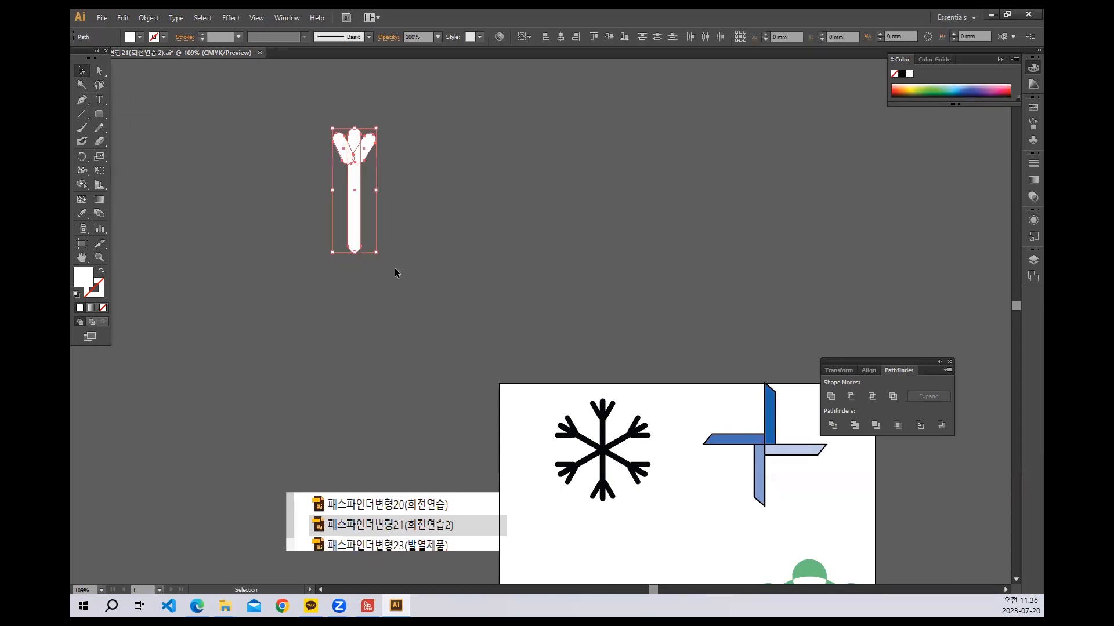
left_click(82, 157)
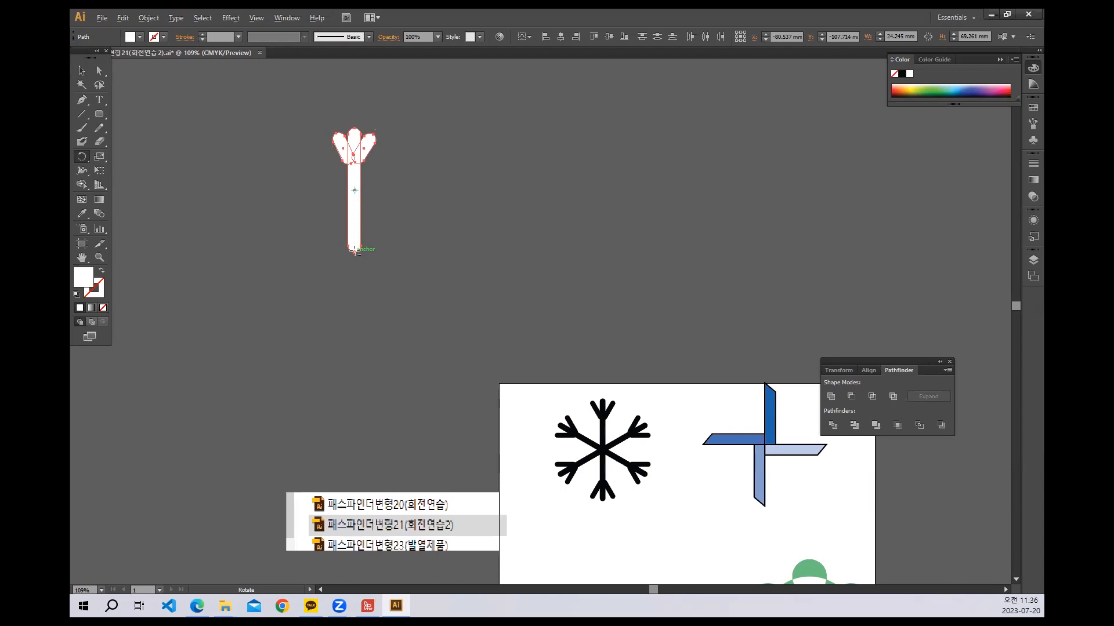
left_click(356, 252, "alt")
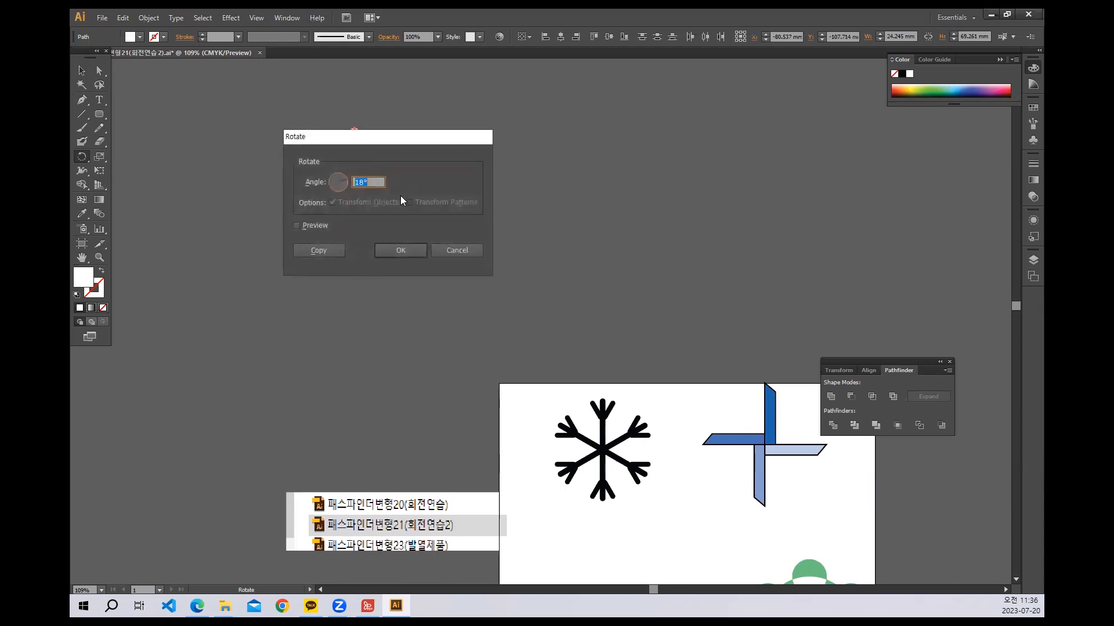
type("360/6")
left_click(318, 251)
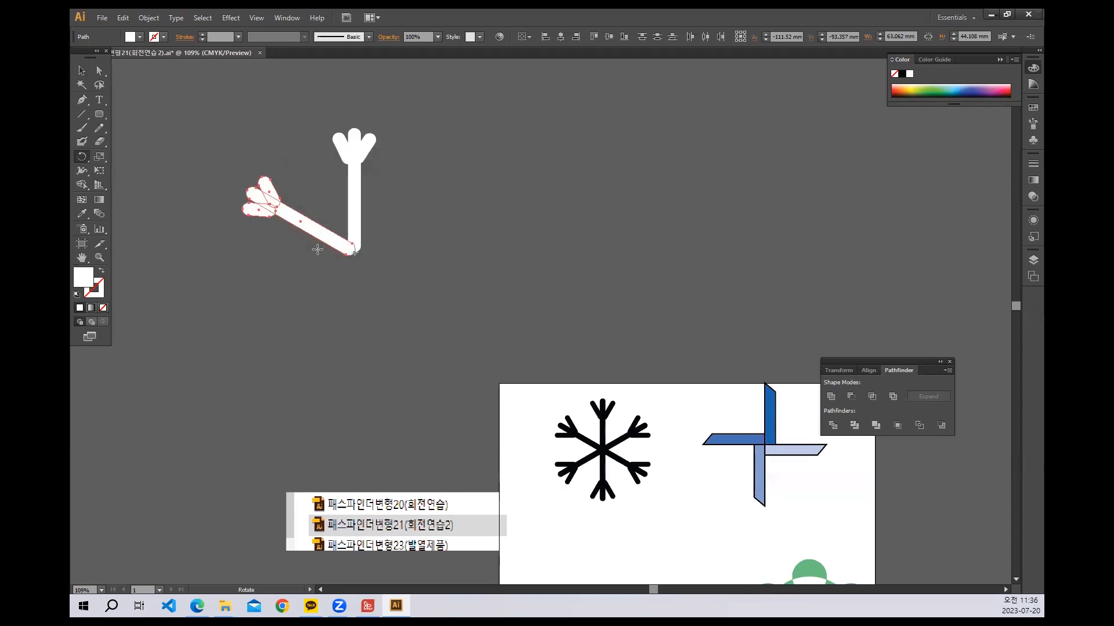
Repeat the rotated copy until six evenly spaced arms complete the snowflake, and deselect it.
key("ctrl+d")
key("ctrl+d")
key("ctrl+d")
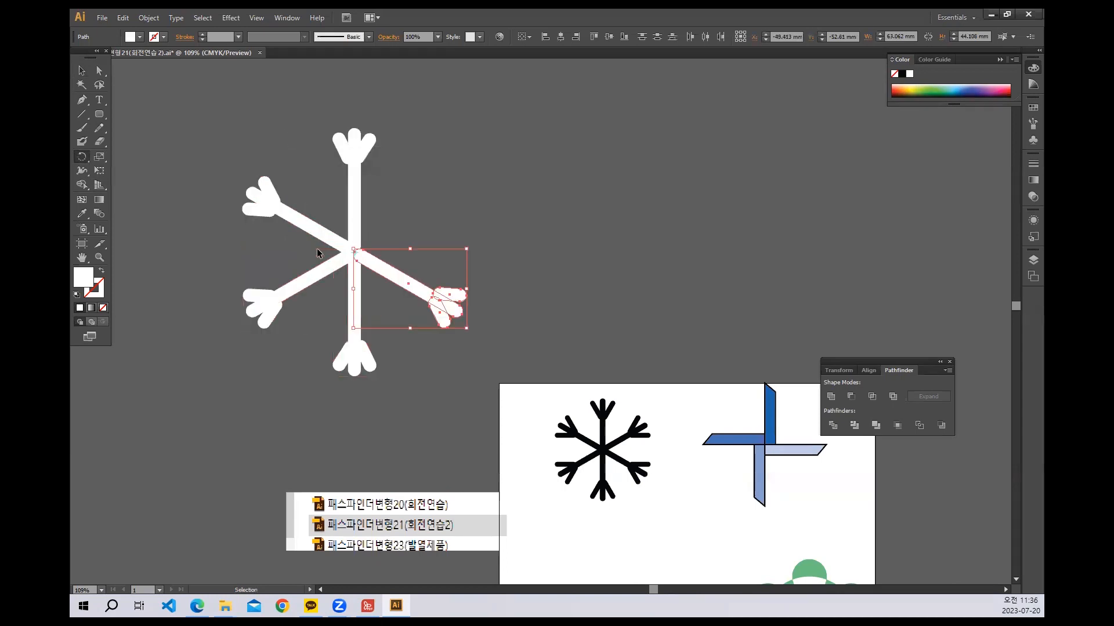
left_click(87, 72)
left_click(578, 275)
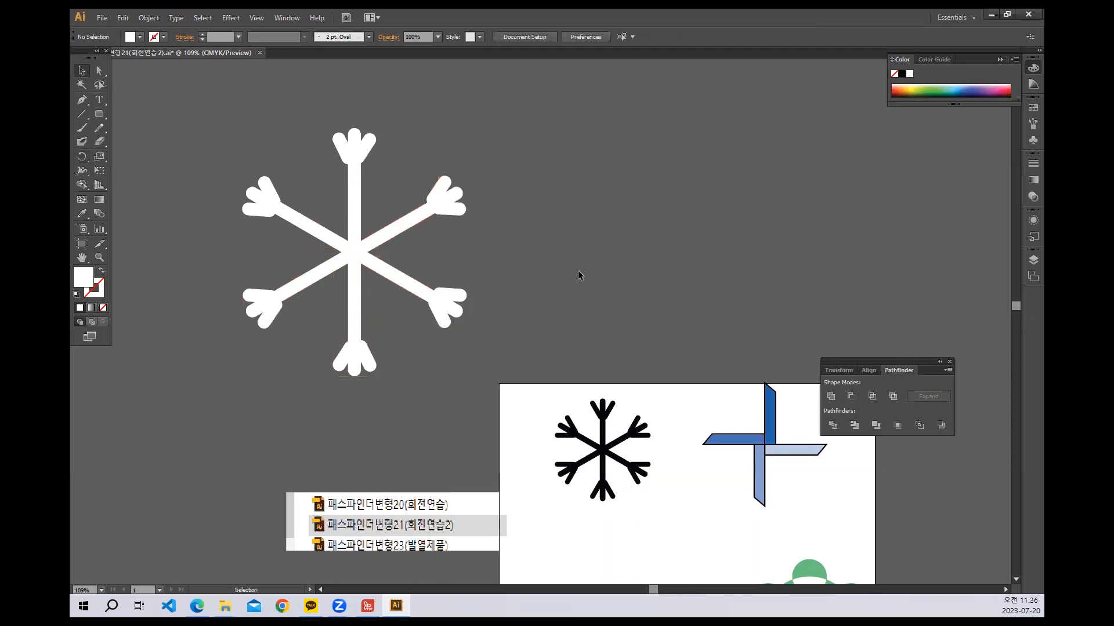
Draw an upright rectangle, about 12.3 × 60.8 mm, on the canvas above the artboard's pinwheel sample.
key("space")
left_click_drag(651, 322, 361, 210)
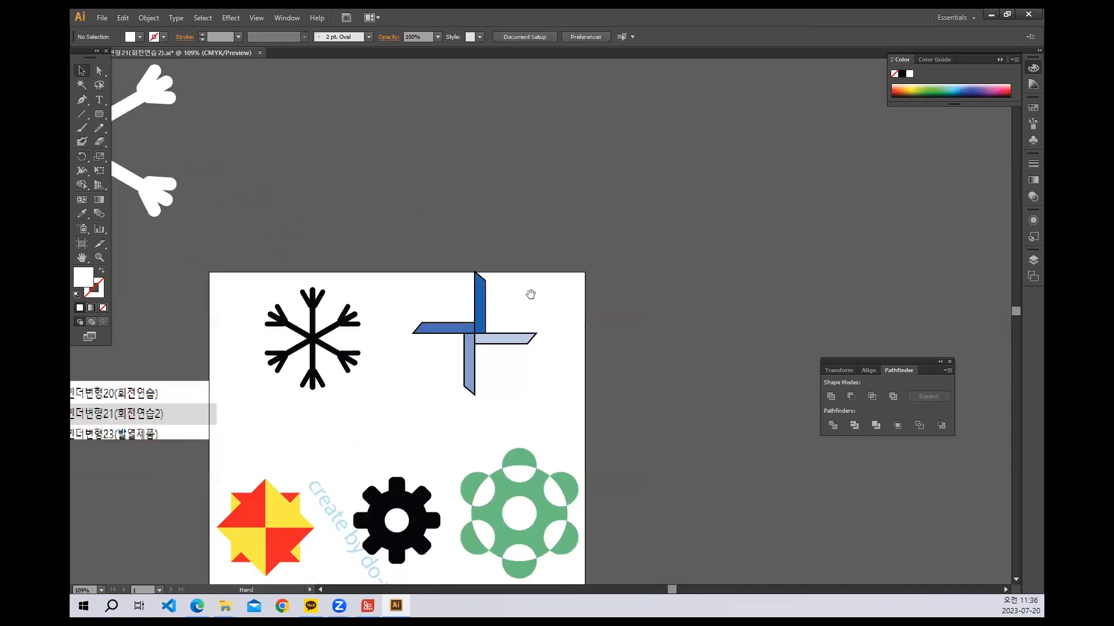
left_click_drag(100, 114, 116, 114)
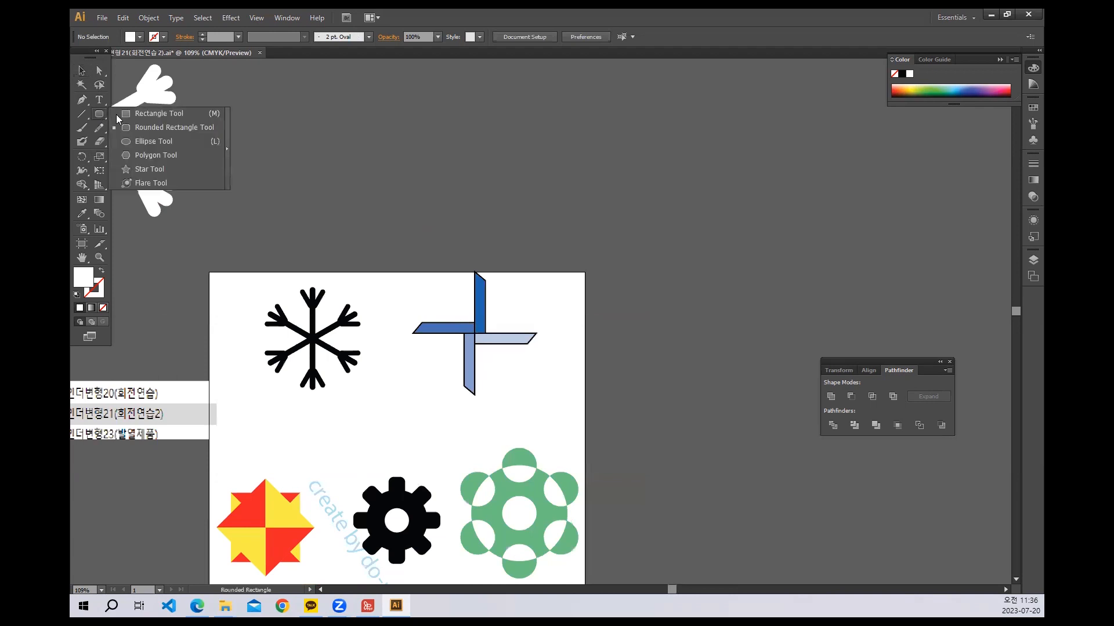
left_click_drag(423, 98, 444, 206)
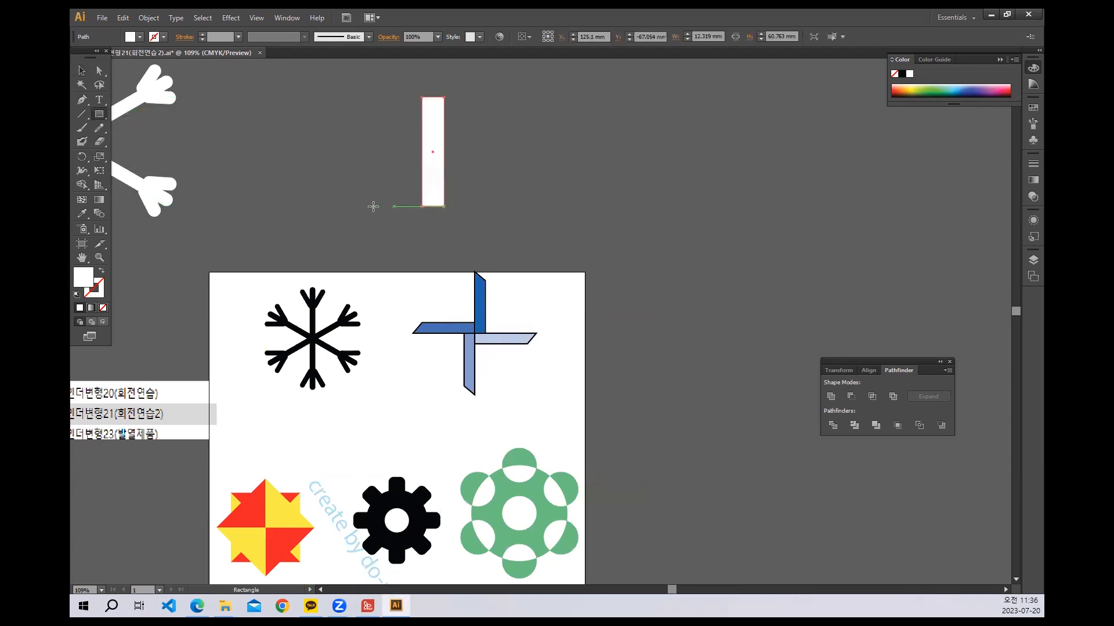
Lower only the rectangle's upper-right corner point to give the bar a slanted top edge like the sample pinwheel blade.
left_click(82, 70)
key("space")
left_click_drag(396, 170, 448, 207)
left_click(99, 71)
left_click(226, 80)
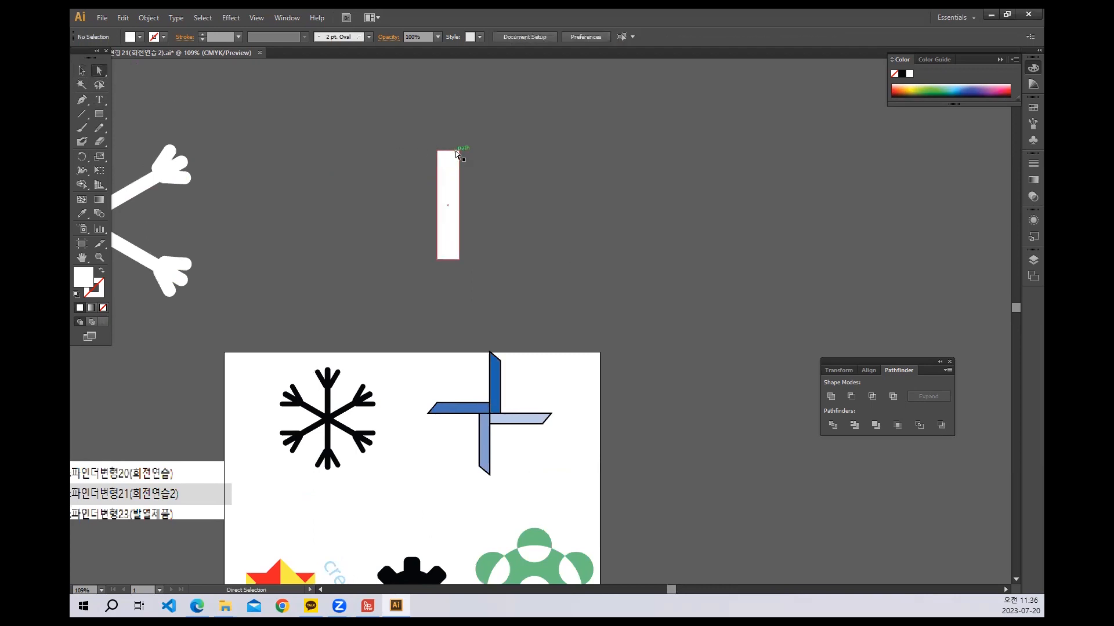
left_click_drag(459, 151, 458, 166)
key("ctrl+z")
left_click(479, 116)
left_click(84, 71)
left_click(336, 113)
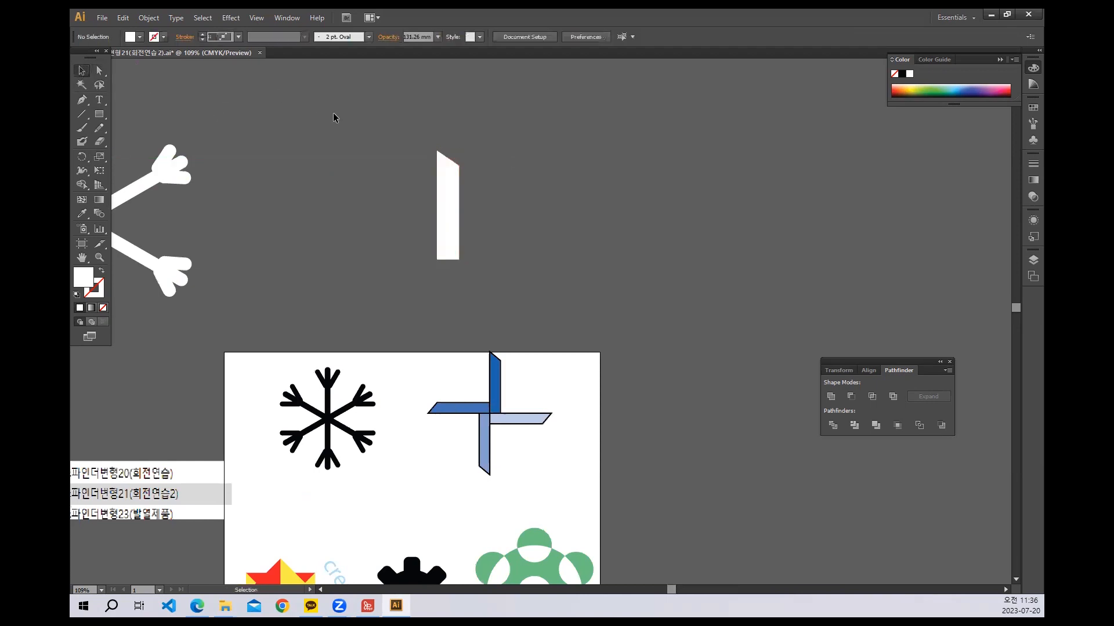
Copy the slanted bar with a 90° rotation around its lower-left corner, repeating the copy until four blades form a pinwheel.
left_click_drag(374, 113, 464, 274)
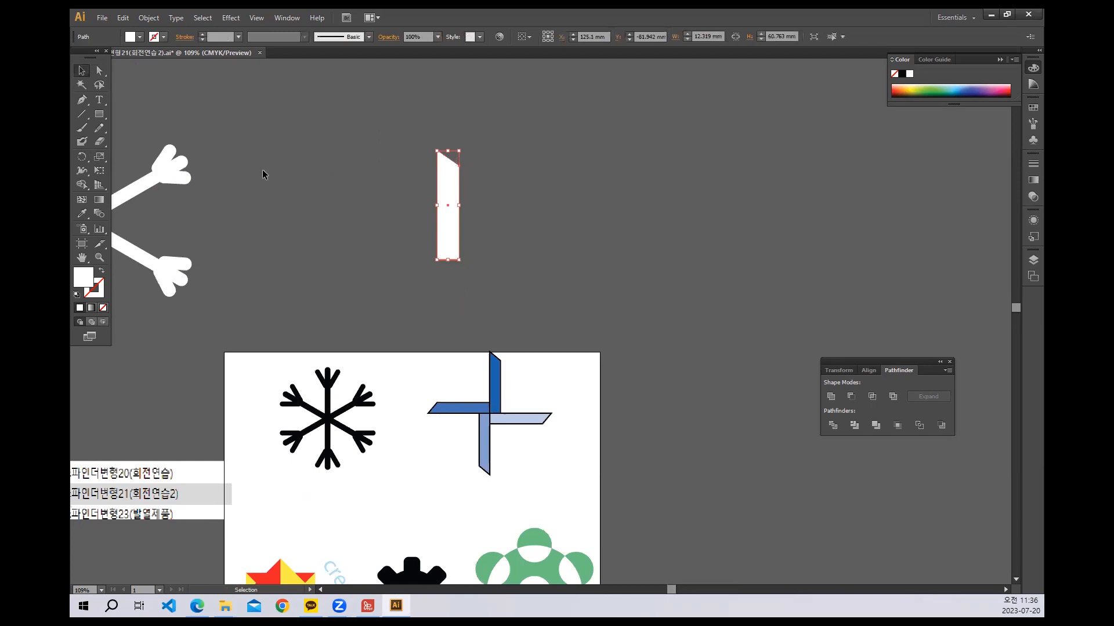
left_click(81, 157)
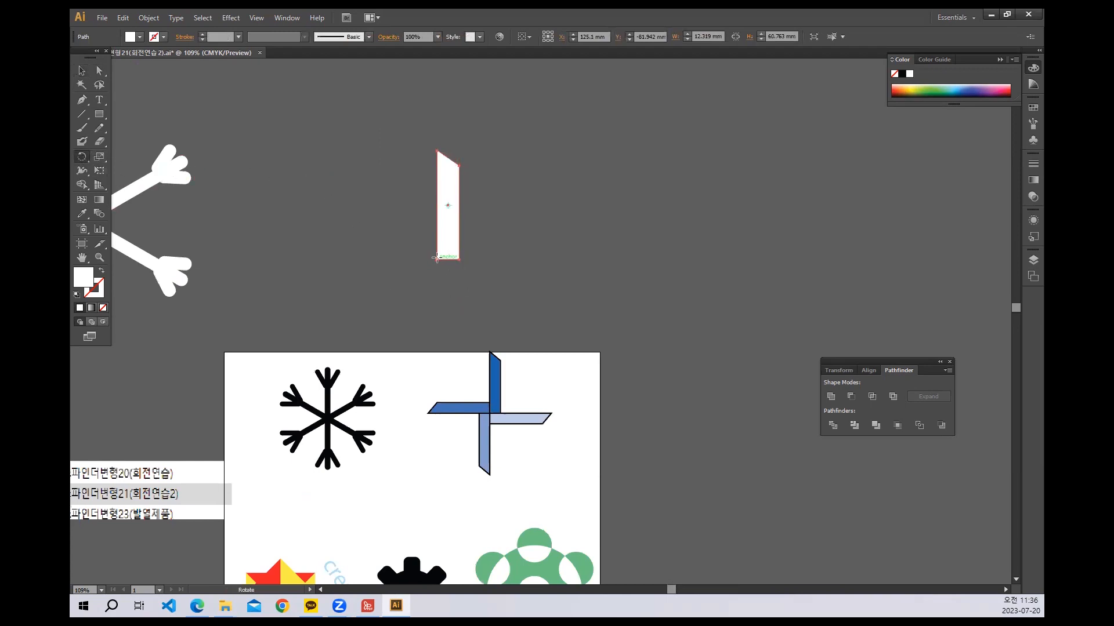
left_click(437, 257, "alt")
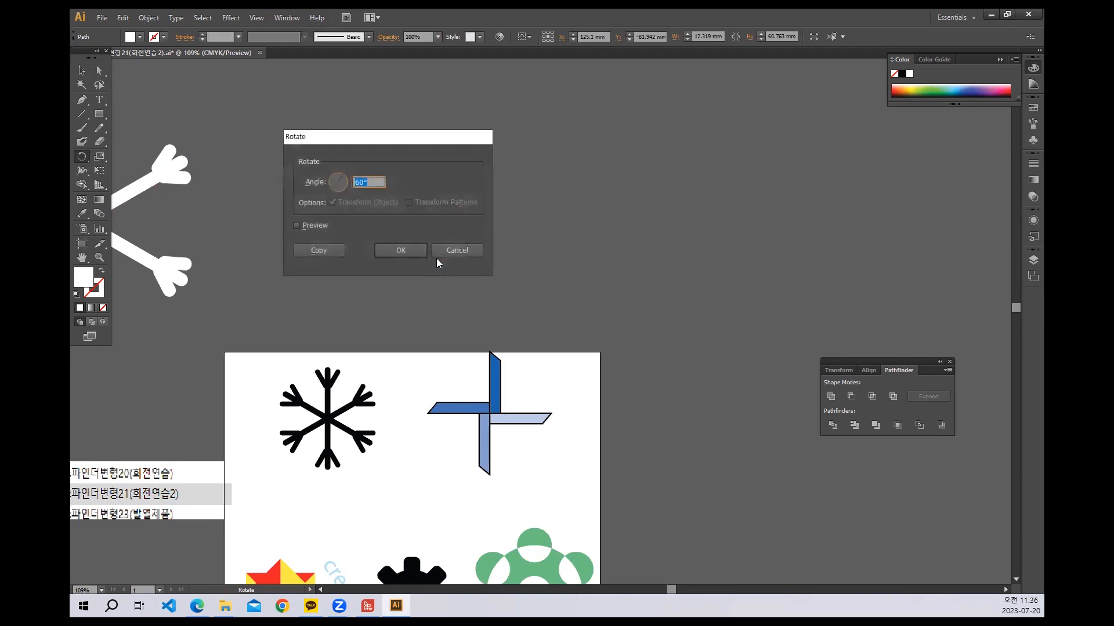
type("360")
left_click(319, 250)
key("ctrl+d")
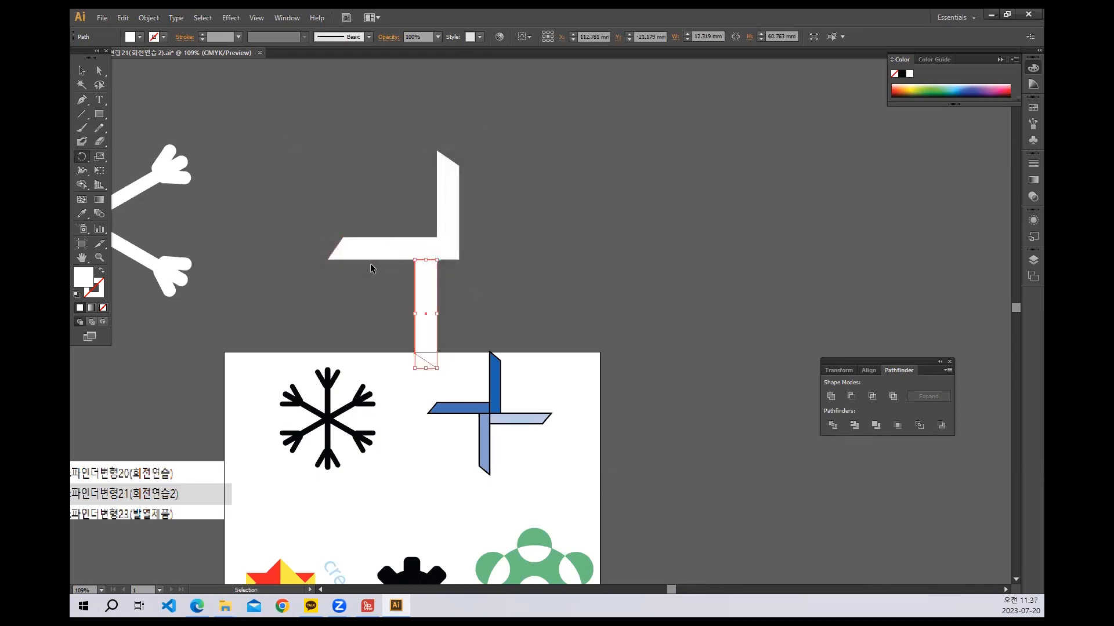
key("ctrl+d")
left_click(81, 70)
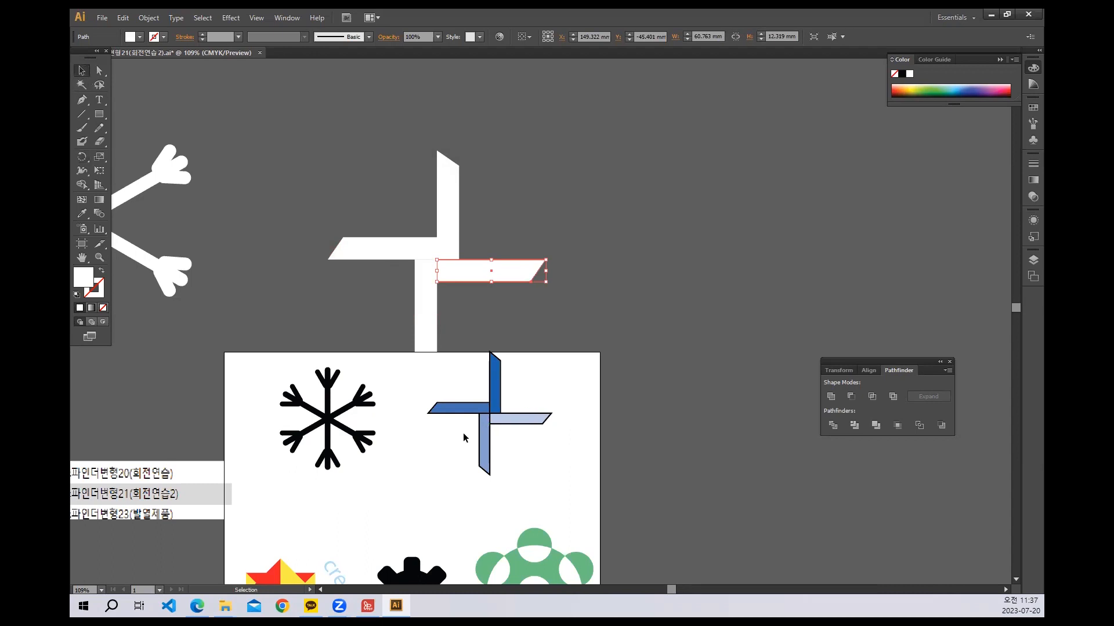
Fill the pinwheel's right blade with the teal swatch.
left_click(388, 478)
left_click_drag(354, 482, 367, 455)
left_click_drag(392, 145, 497, 303)
left_click_drag(437, 233, 463, 178)
left_click(566, 192)
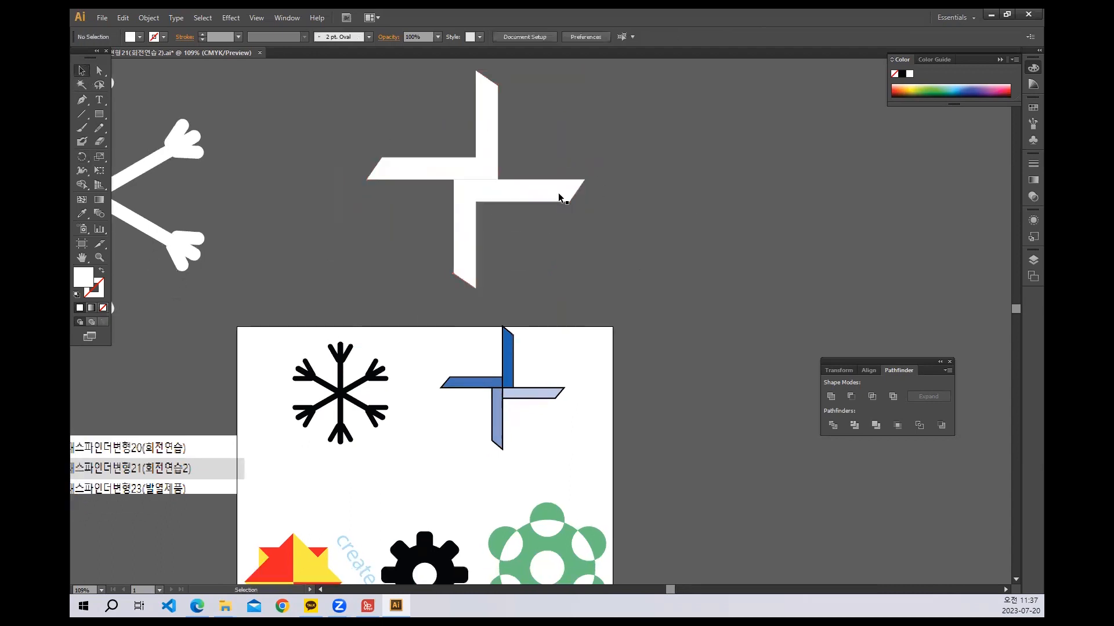
left_click(140, 37)
left_click(142, 64)
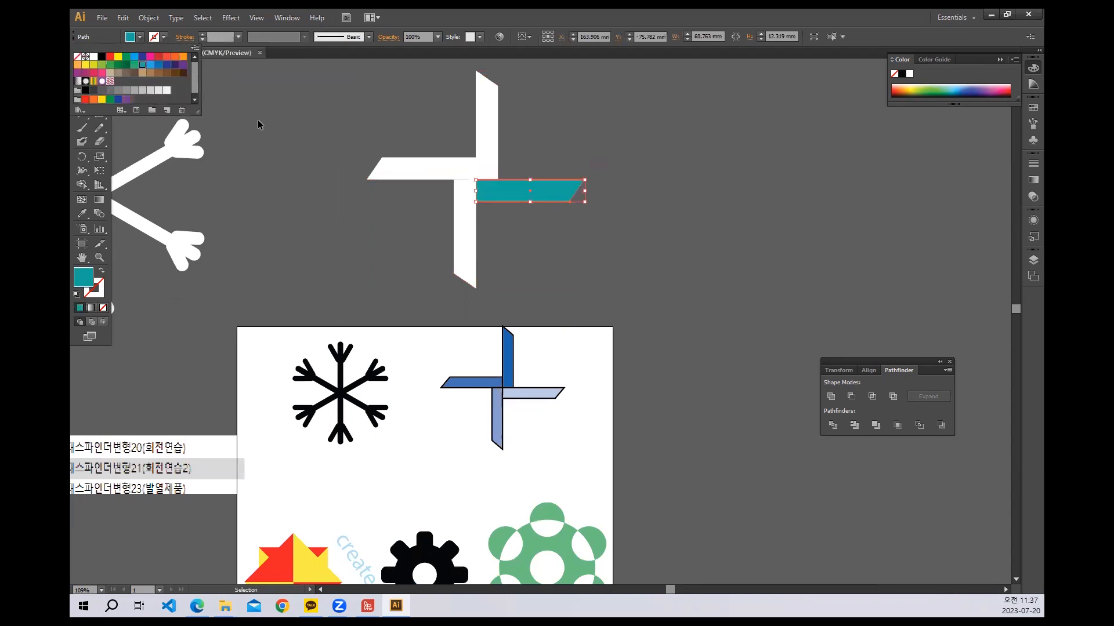
Fill the pinwheel's bottom blade with a light brown swatch and its left blade with a dark blue swatch.
left_click(463, 256)
left_click(140, 37)
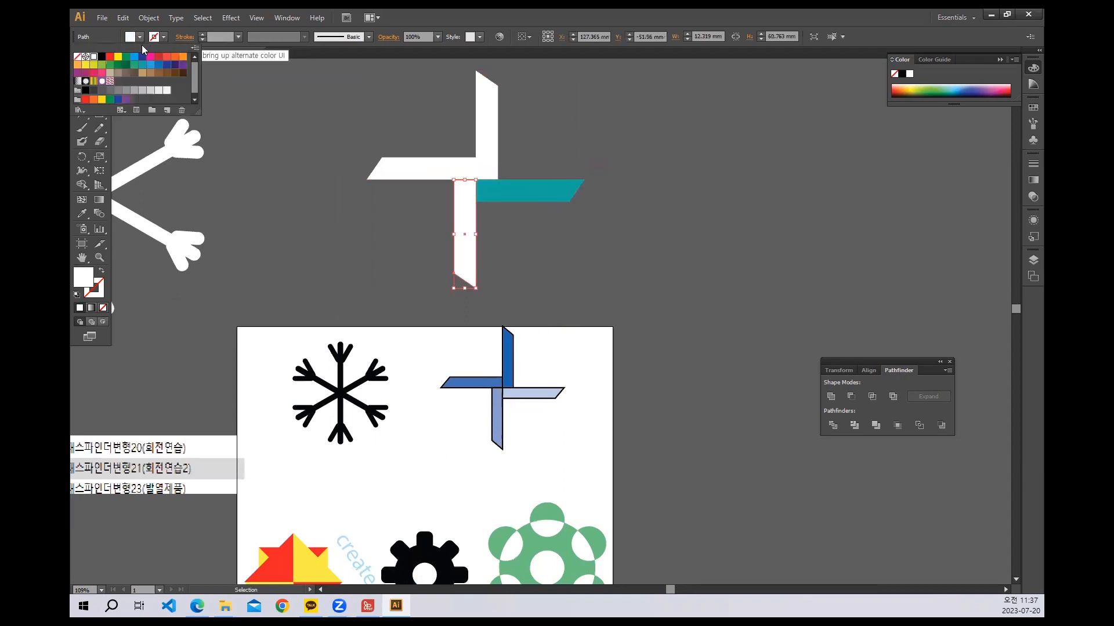
left_click(154, 73)
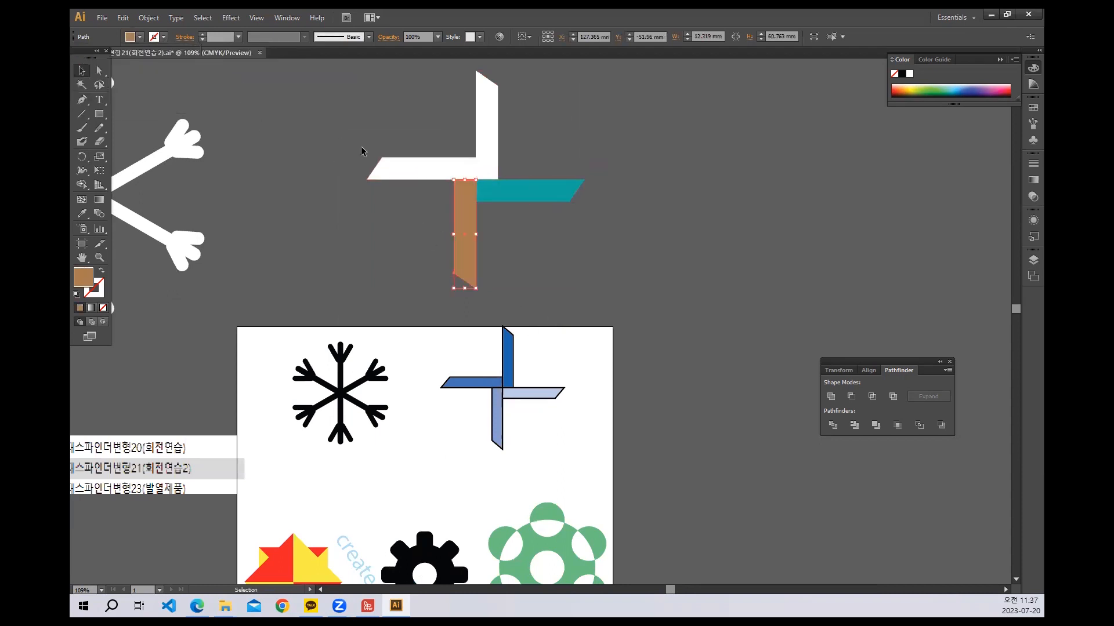
left_click(382, 168)
left_click(139, 36)
left_click(166, 65)
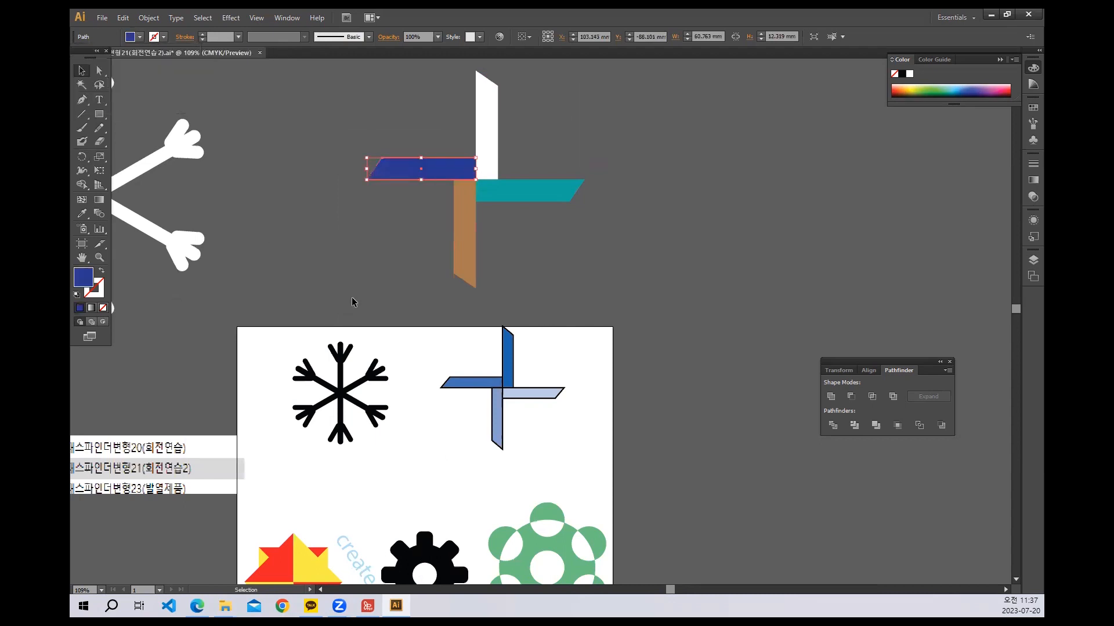
Draw a square, about 58.6 mm per side, on the canvas beside the artboard's red and yellow star.
left_click_drag(408, 317, 624, 79)
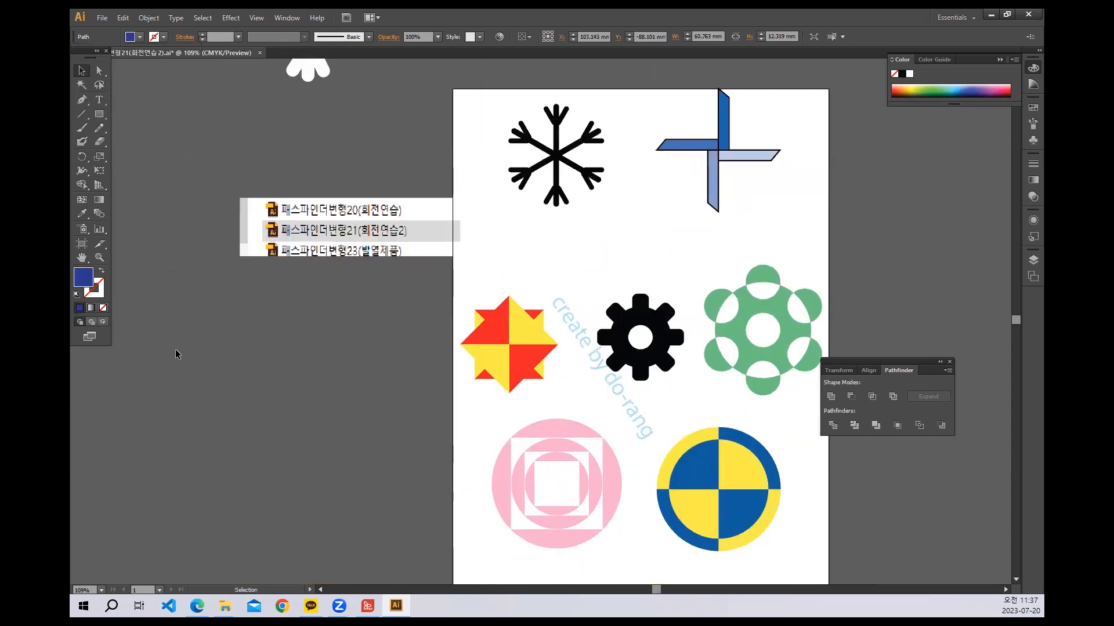
left_click(99, 114)
left_click_drag(204, 323, 310, 427)
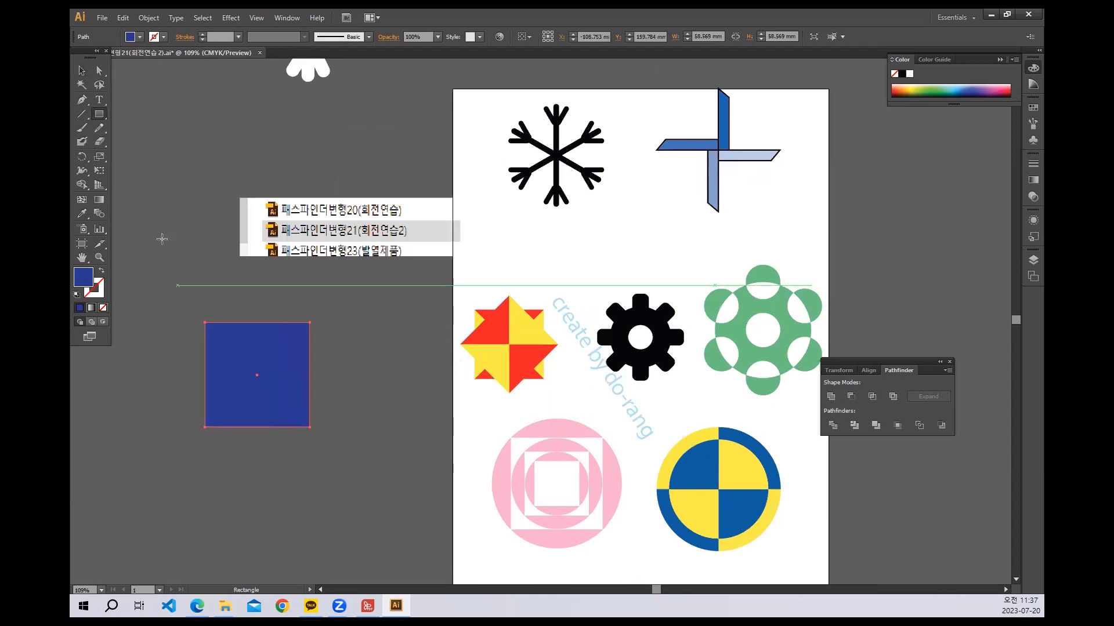
Draw two diagonal lines across the blue square, each connecting opposite corners.
left_click(82, 115)
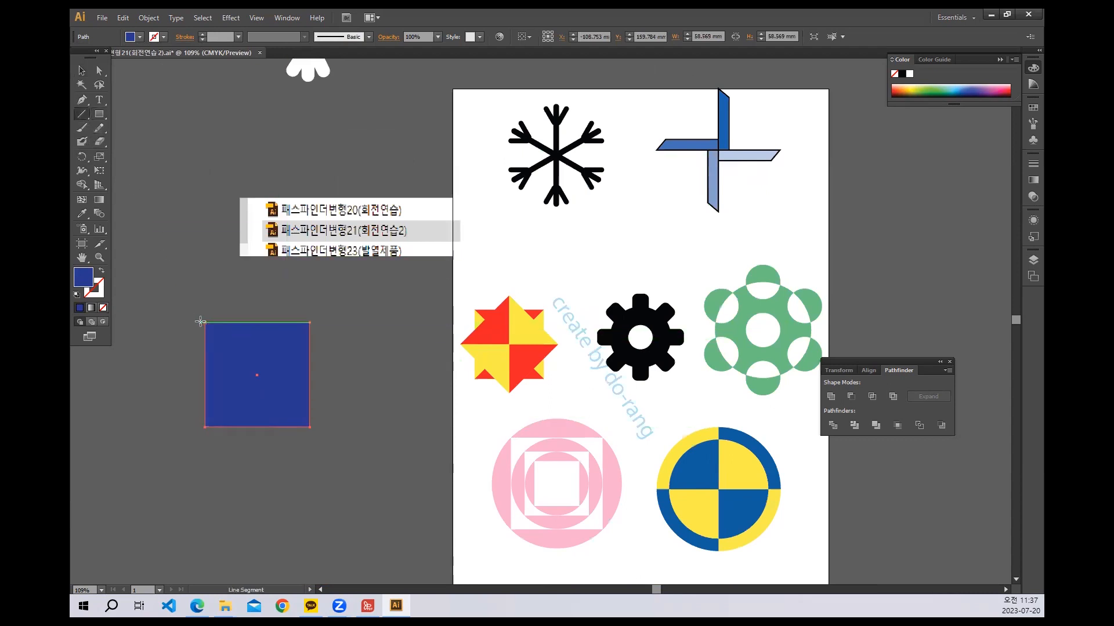
left_click_drag(200, 321, 310, 427)
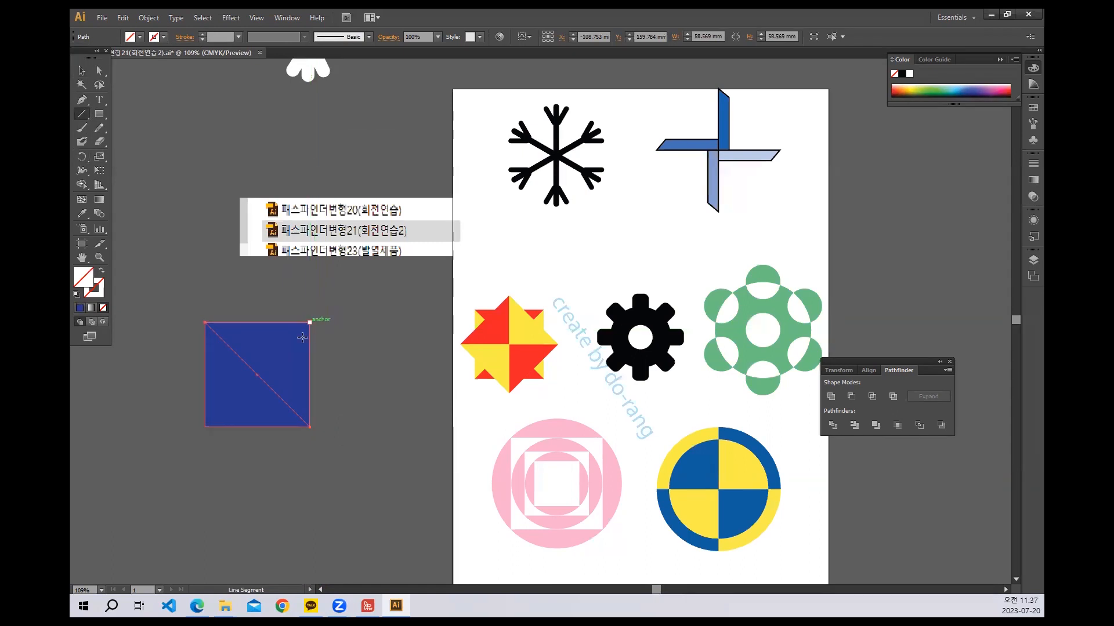
left_click_drag(309, 323, 205, 428)
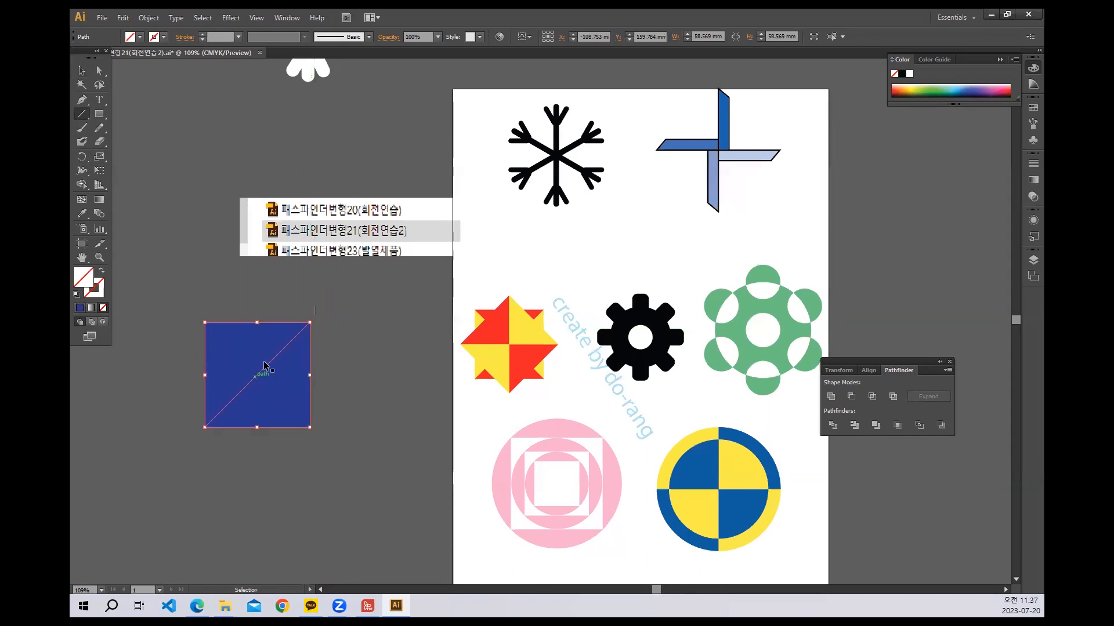
key("ctrl+z")
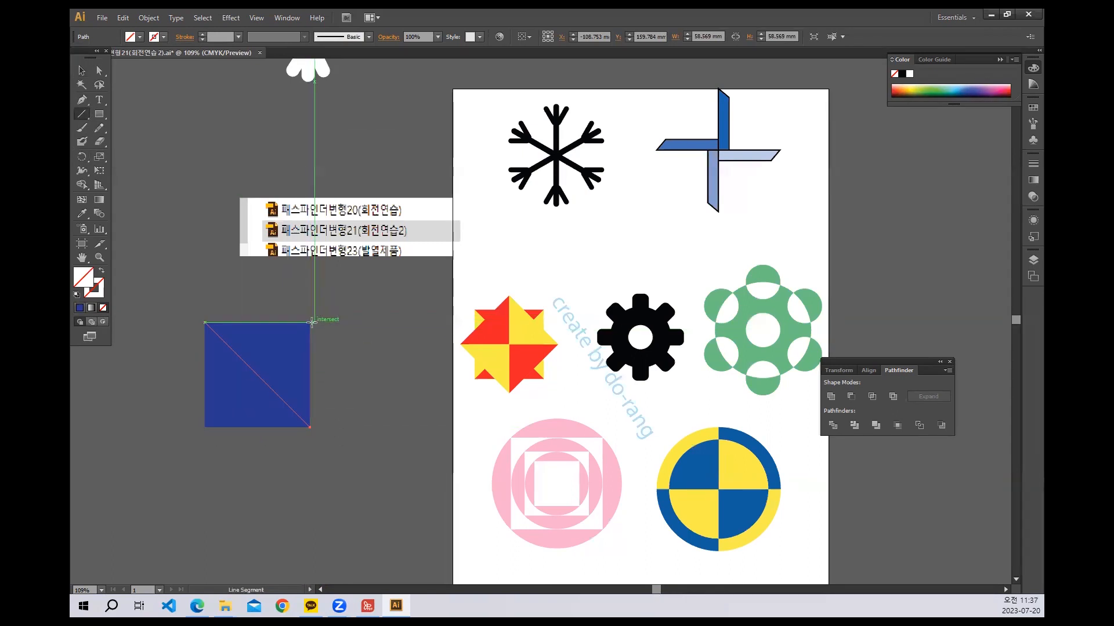
left_click_drag(312, 323, 205, 426)
left_click(82, 71)
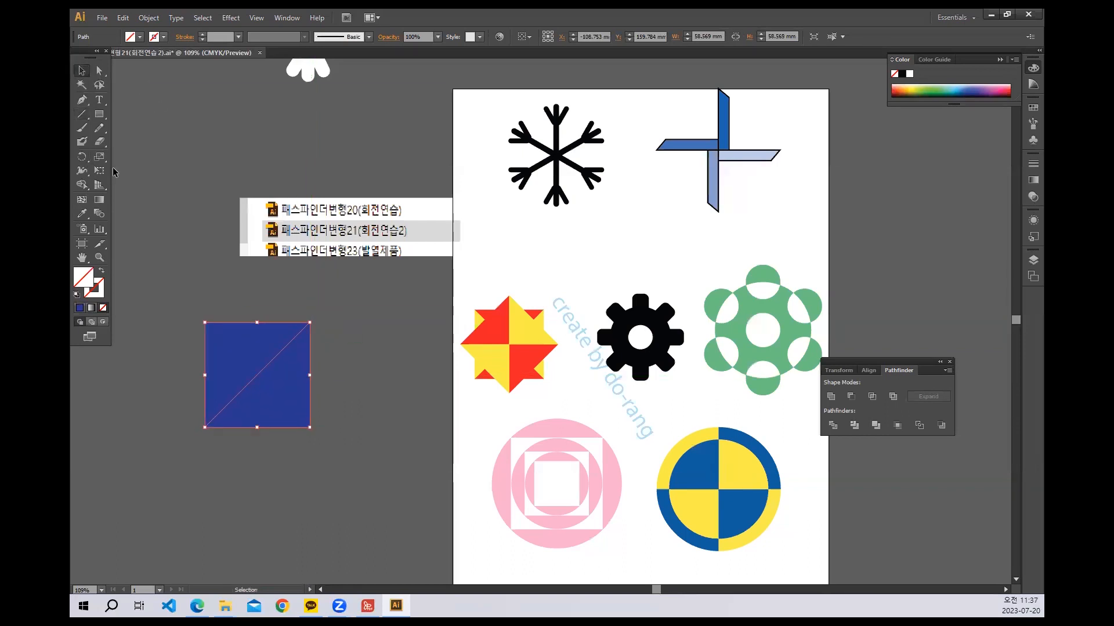
Divide the blue square along its two diagonals with Pathfinder Divide and ungroup the resulting pieces.
left_click_drag(187, 291, 281, 420)
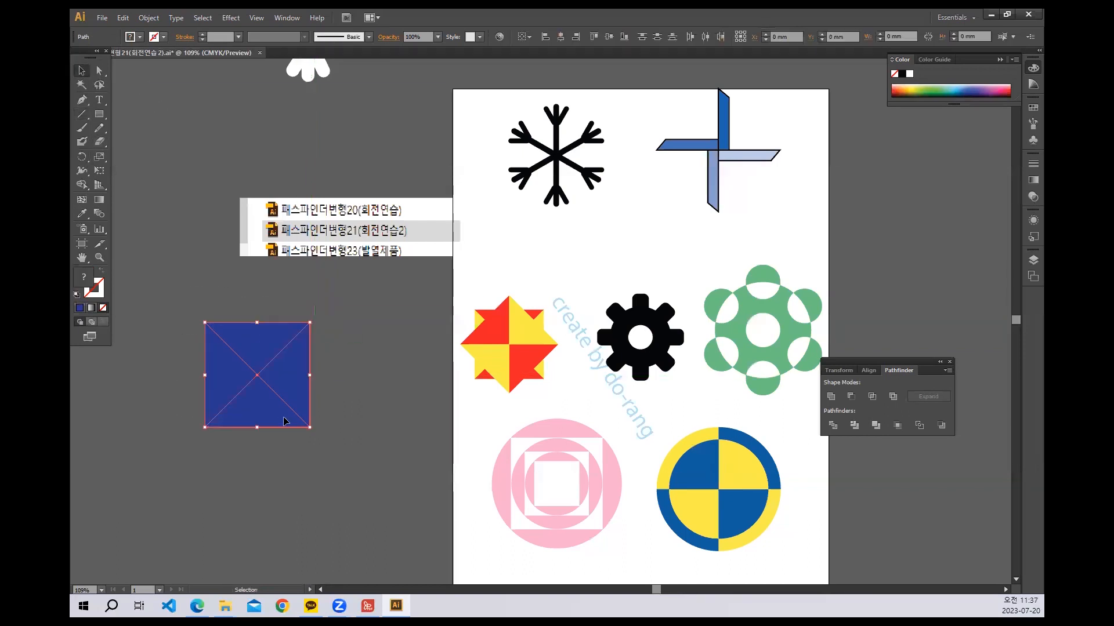
left_click(854, 425)
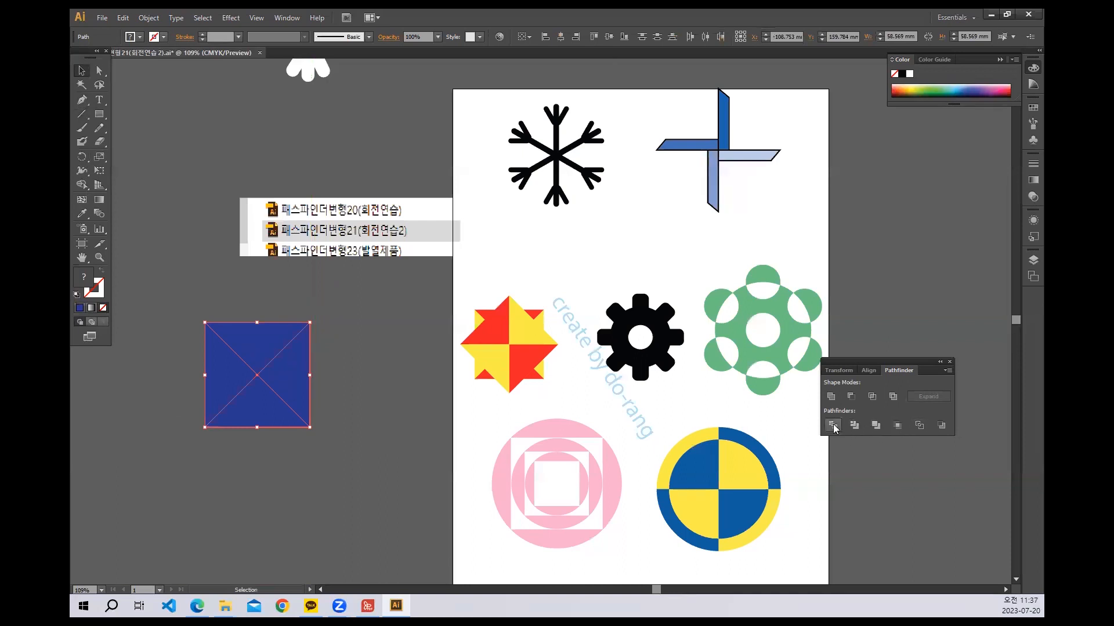
right_click(306, 374)
left_click(344, 435)
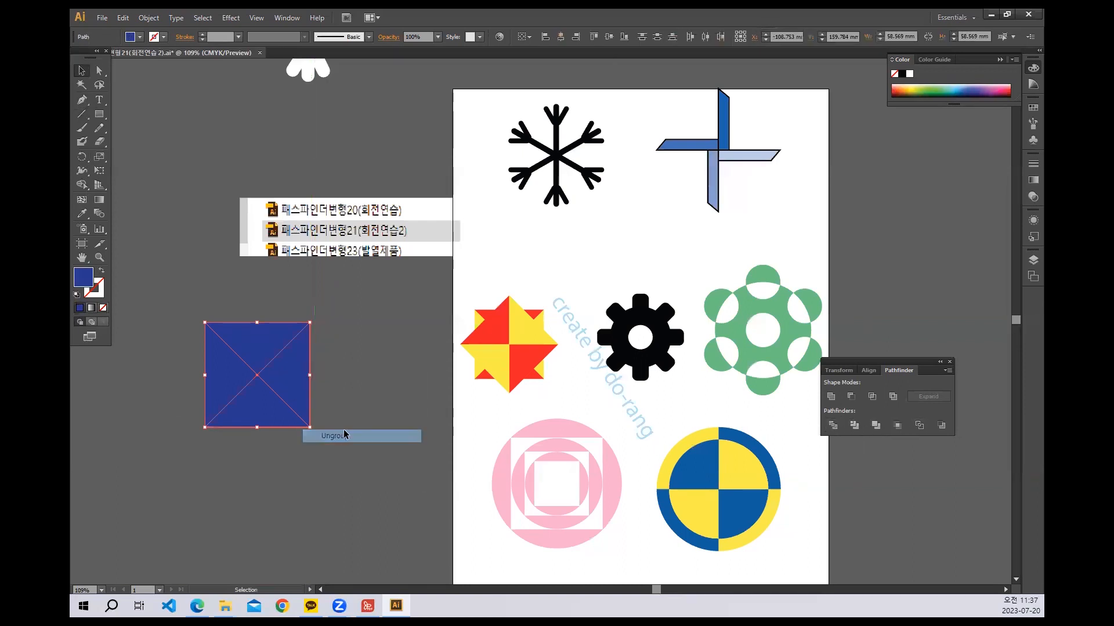
Fill the divided square's top and bottom triangles with the light blue swatch.
left_click(265, 325)
left_click(140, 36)
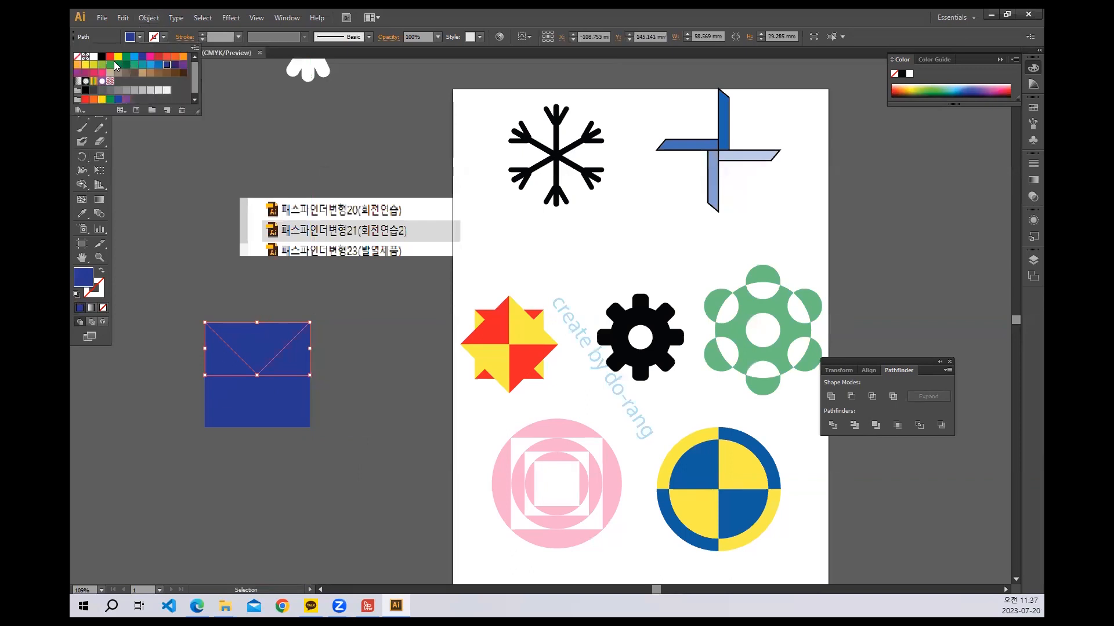
left_click(133, 57)
left_click(160, 423)
left_click(276, 450)
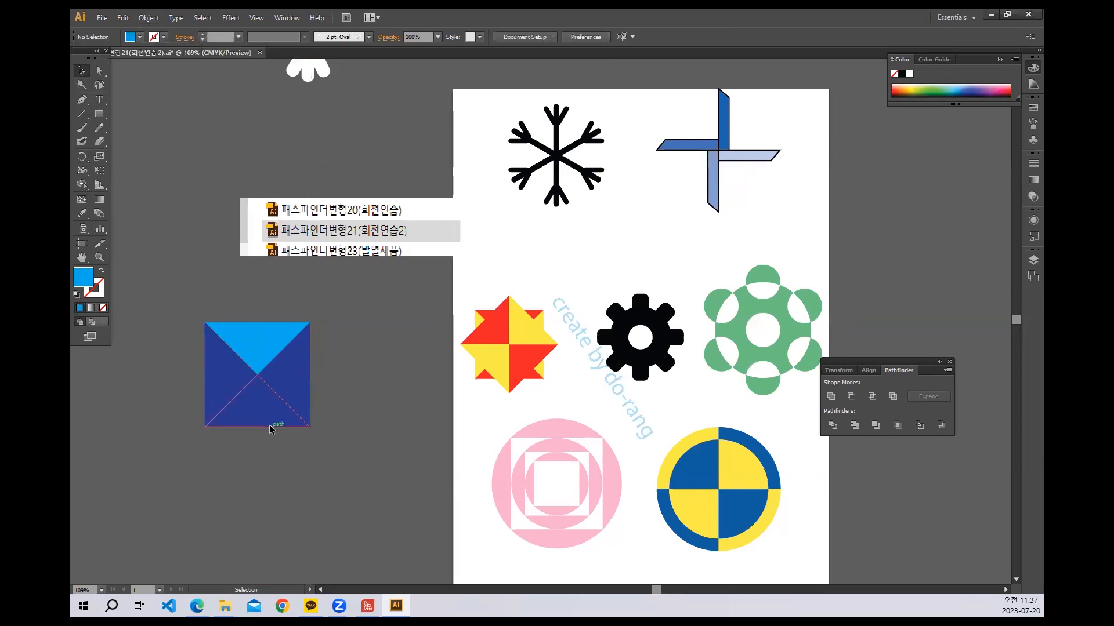
left_click(270, 430)
left_click(139, 36)
left_click(134, 56)
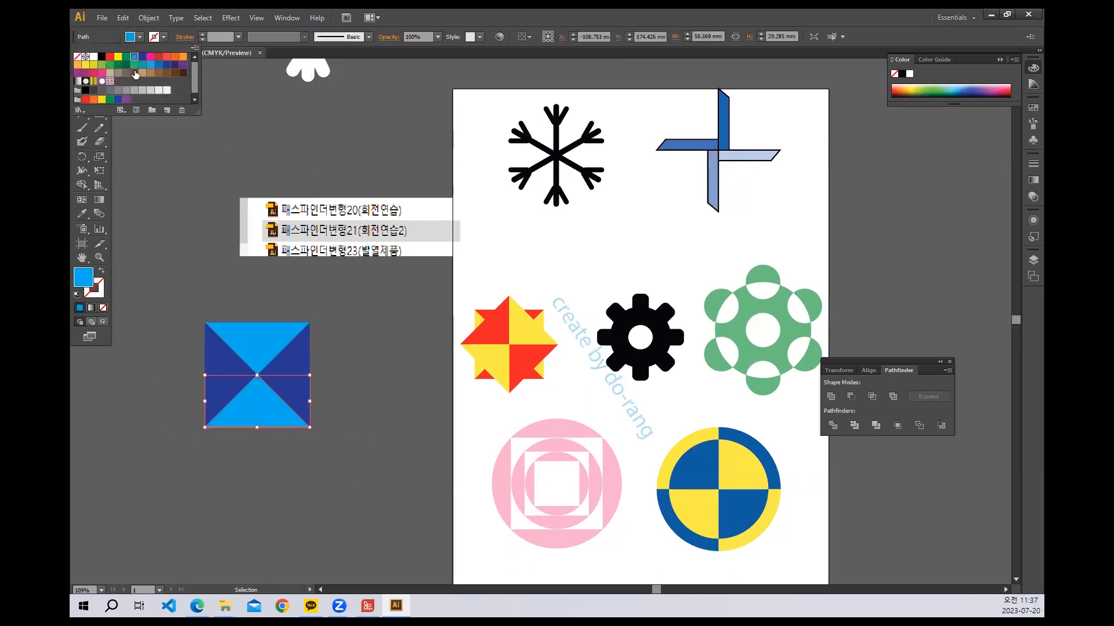
left_click(157, 420)
left_click(330, 538)
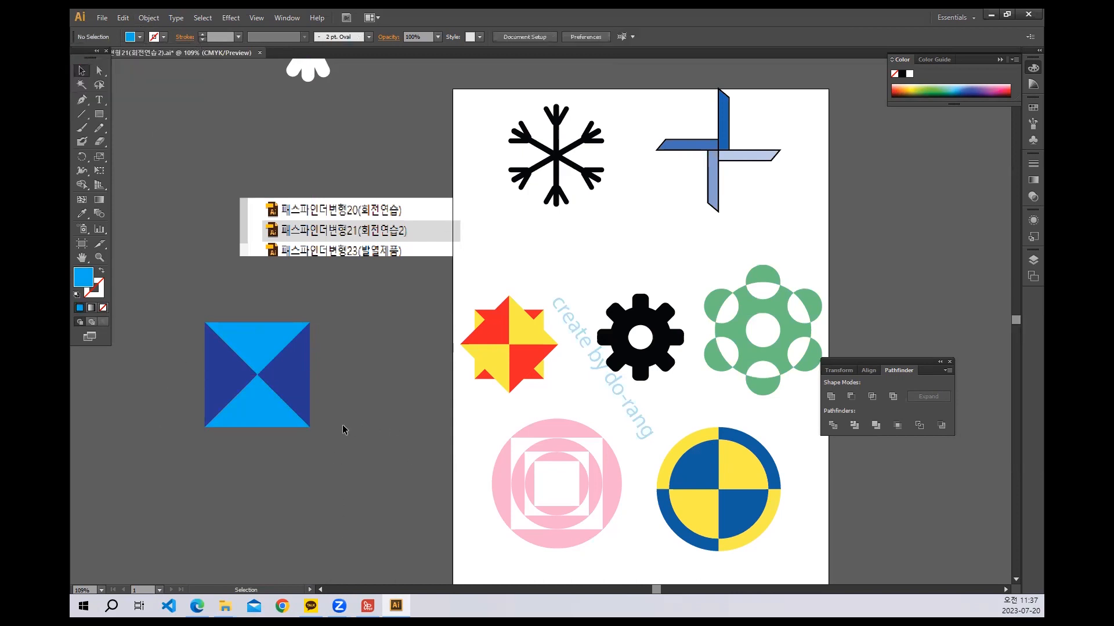
Make a copy of the whole two-colour square rotated 45° about its centre to form an eight-pointed star.
left_click_drag(195, 308, 316, 427)
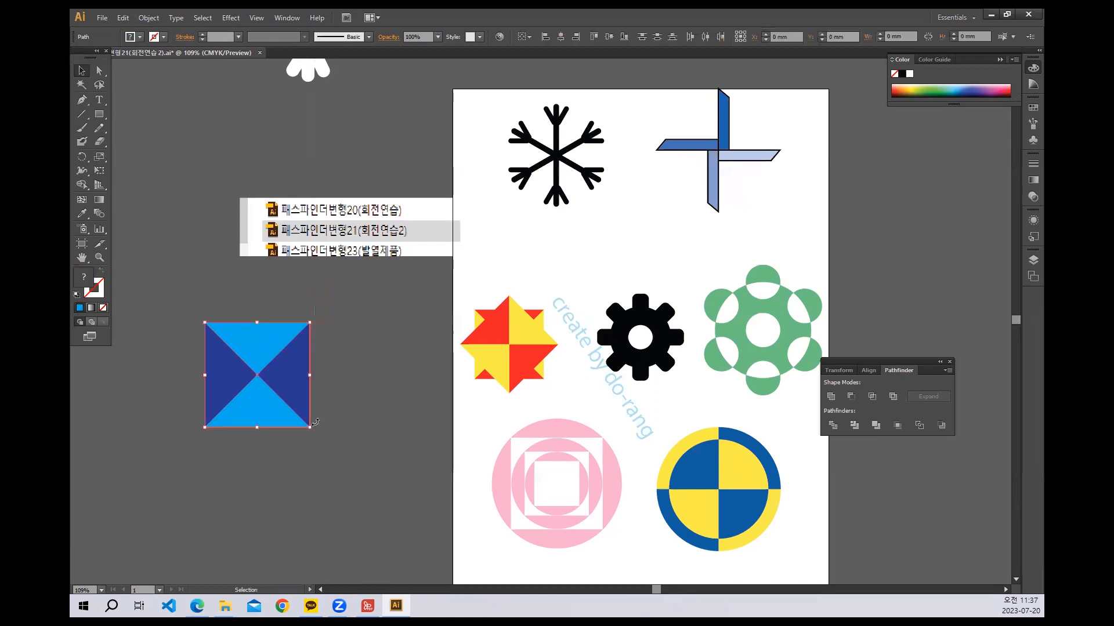
left_click_drag(182, 314, 238, 357)
double_click(82, 157)
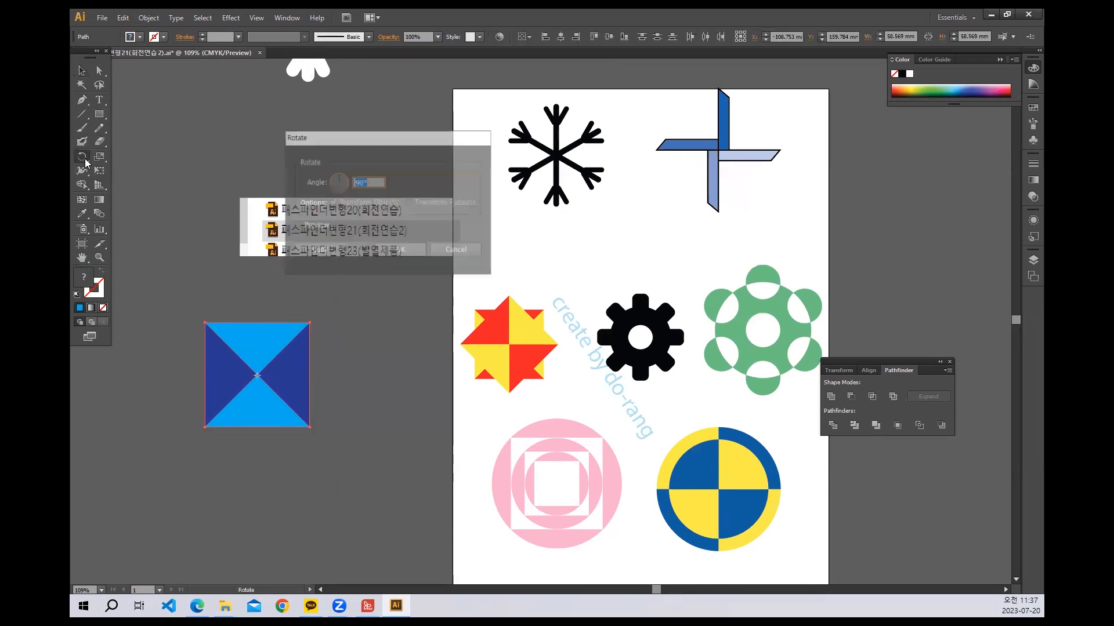
type("45")
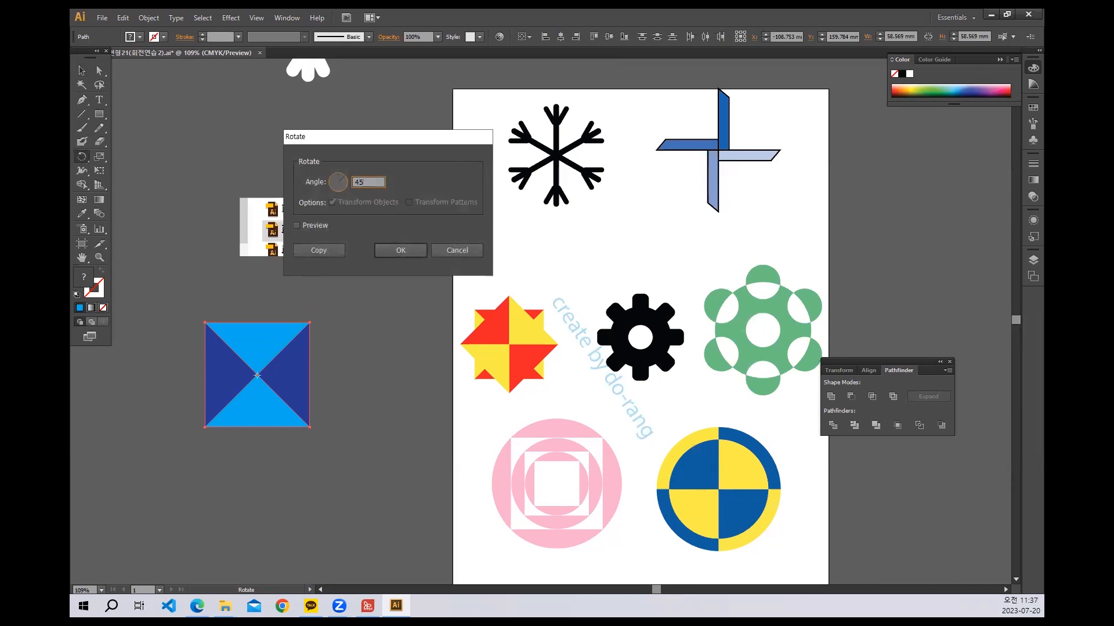
left_click(319, 250)
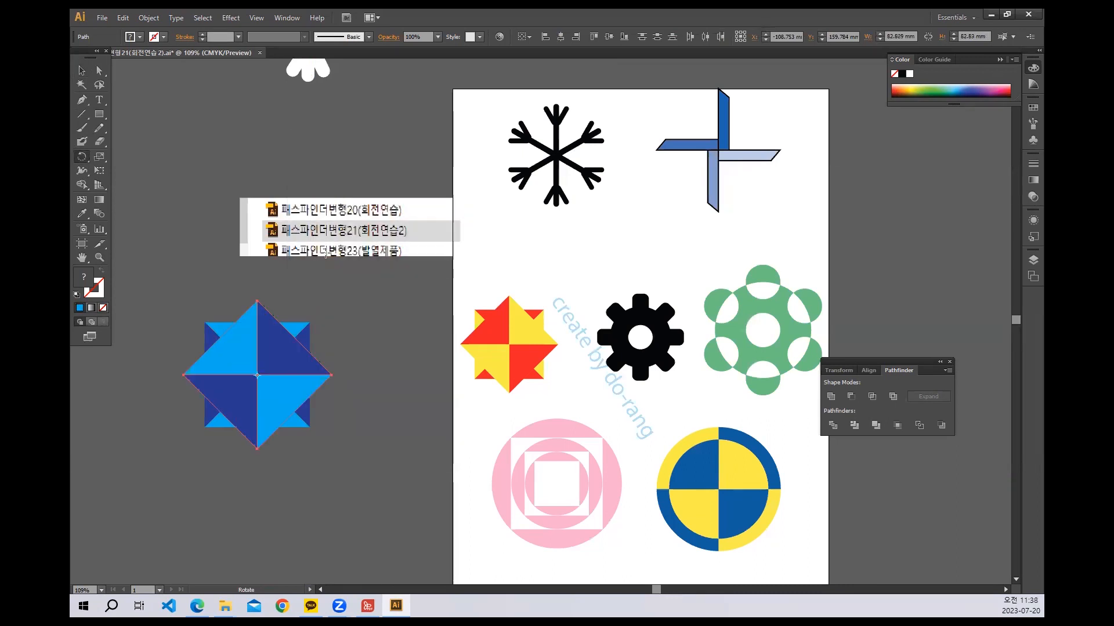
left_click(82, 72)
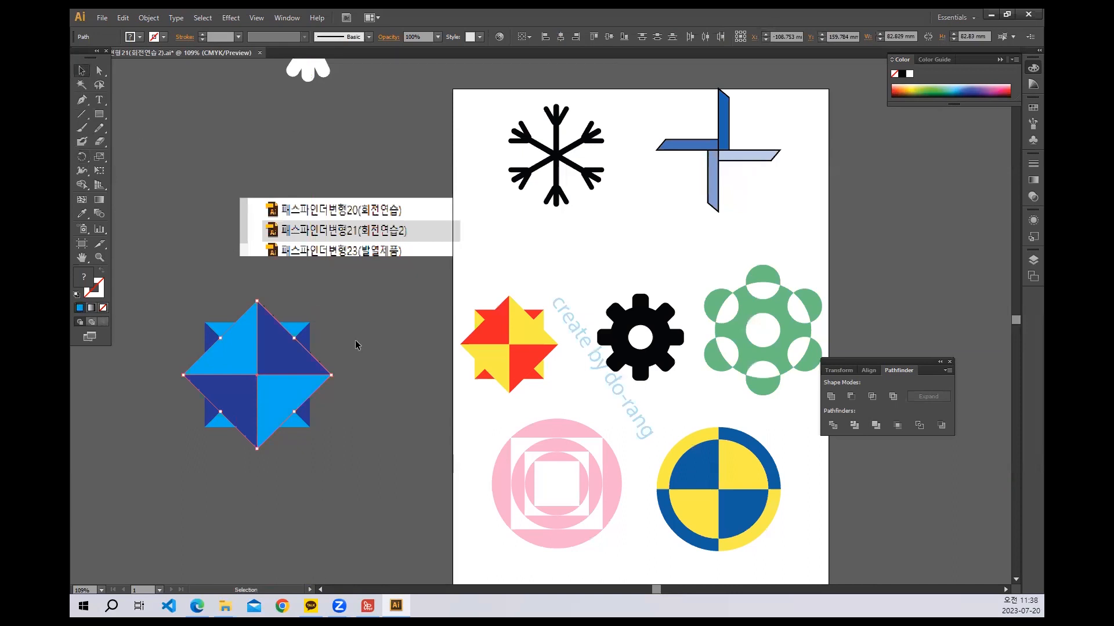
left_click(386, 381)
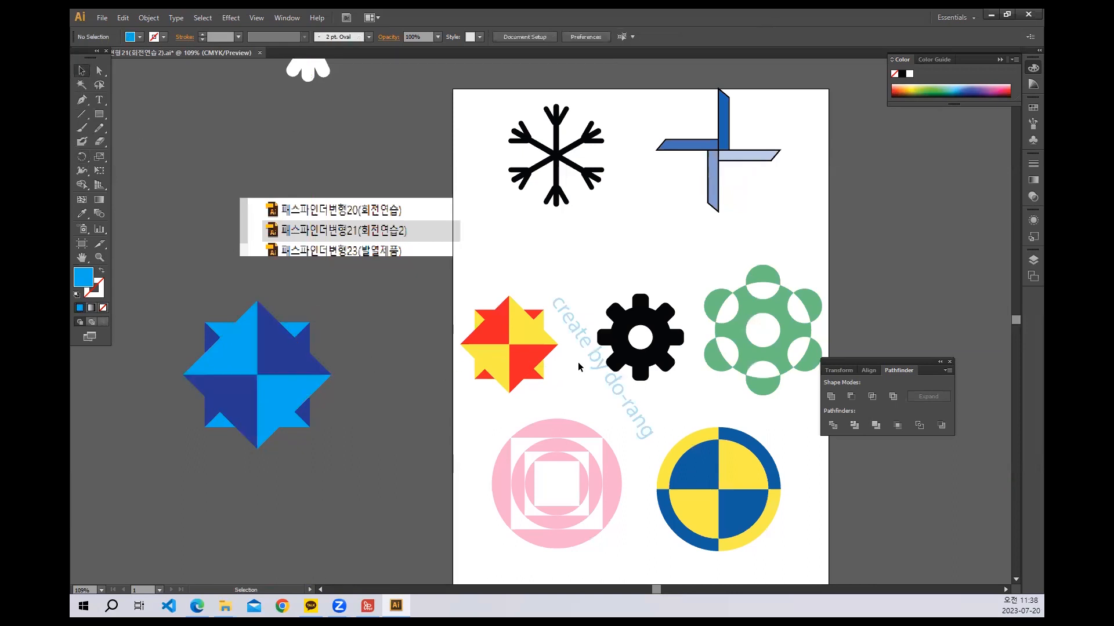
Draw a vertical rounded rectangle about 66 mm tall on the empty canvas beside the artboard and narrow it to about 15.2 mm wide.
scroll(578, 362, "right", 5)
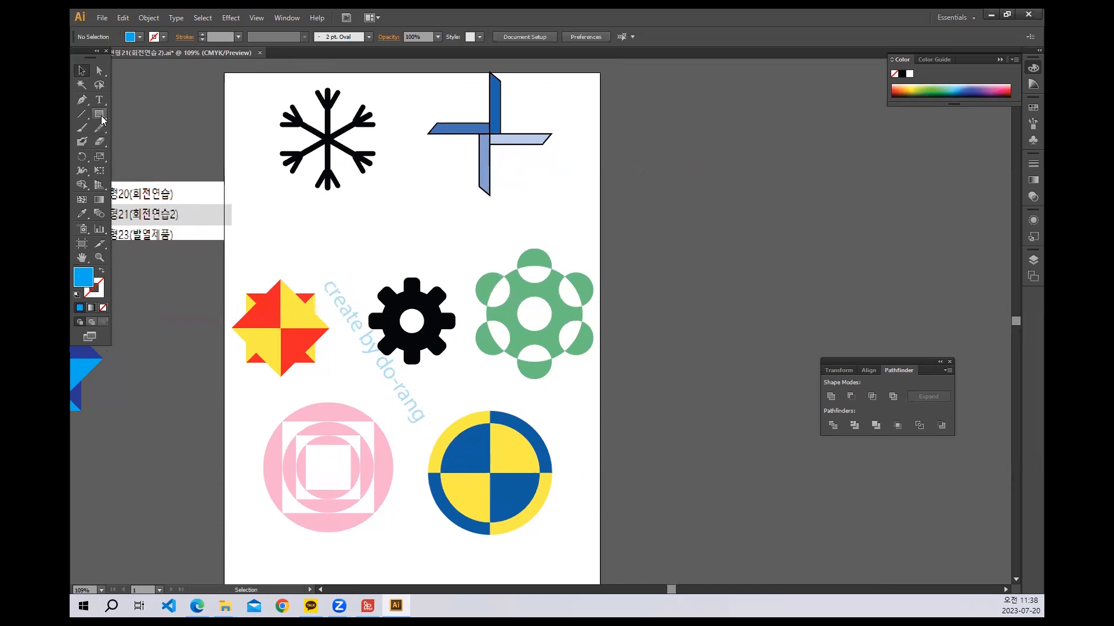
left_click_drag(102, 120, 144, 137)
left_click_drag(678, 186, 710, 303)
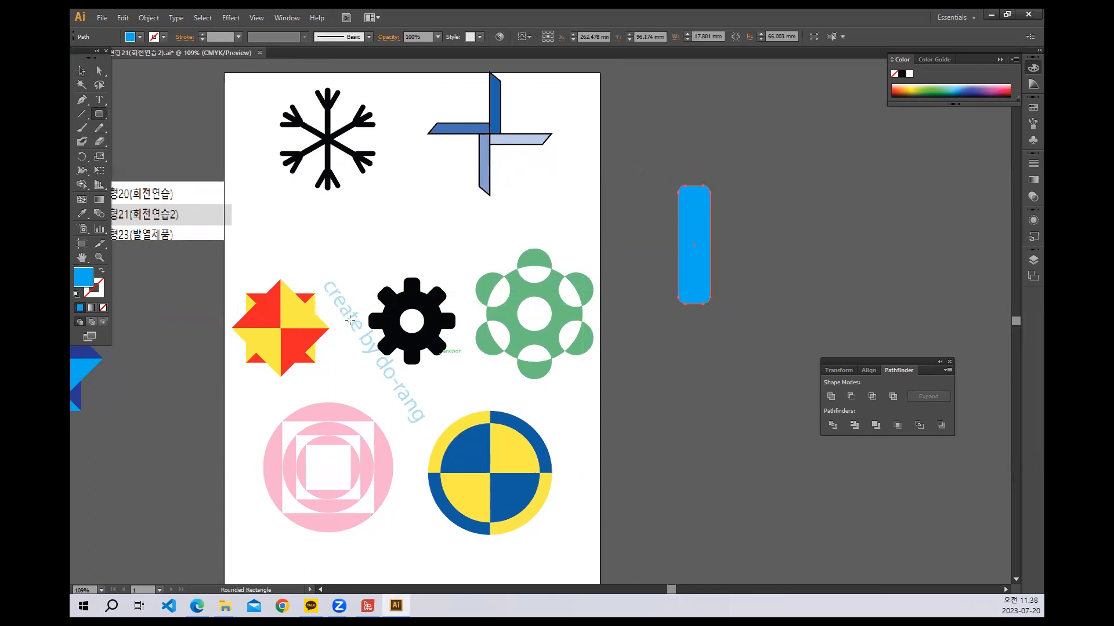
left_click(82, 70)
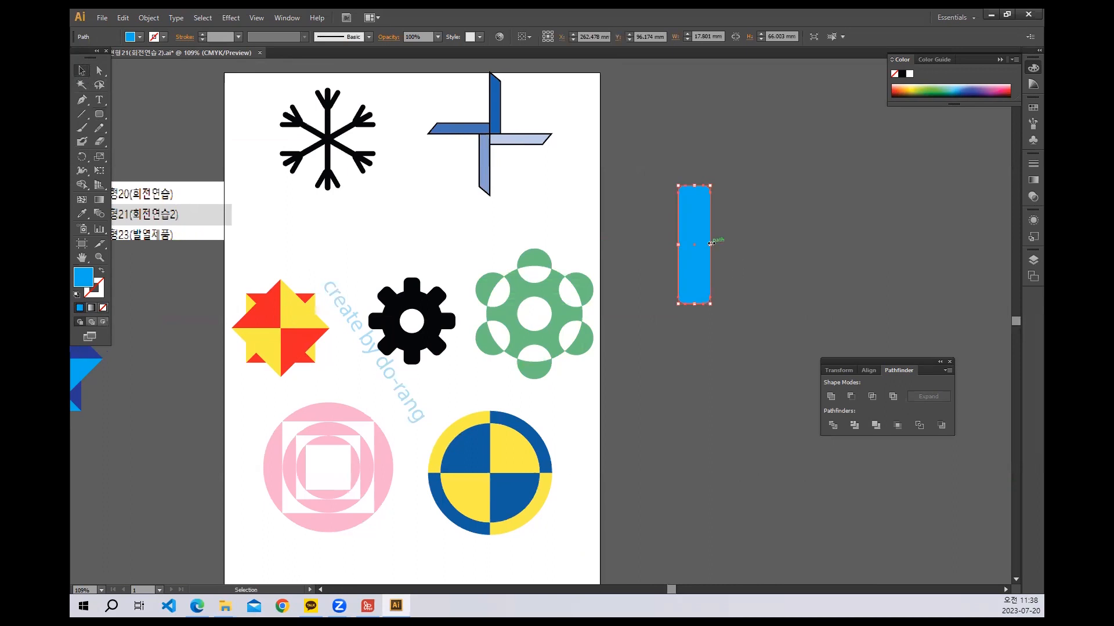
left_click_drag(711, 243, 706, 245)
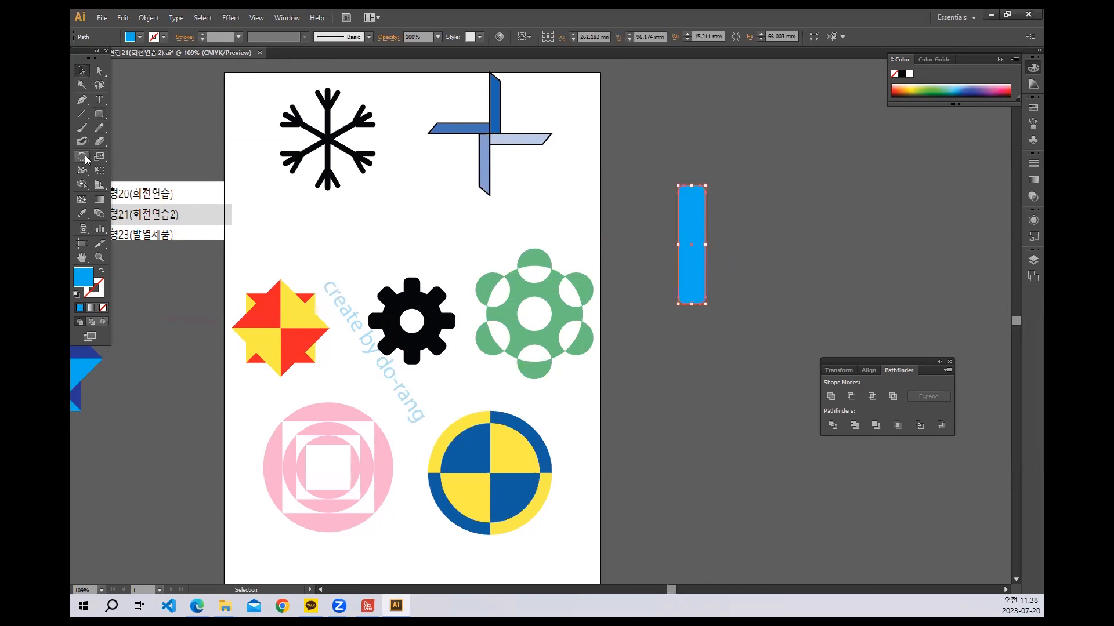
Make a copy of the rounded bar rotated by 360/8 degrees and repeat the transform twice to form eight gear teeth.
double_click(82, 156)
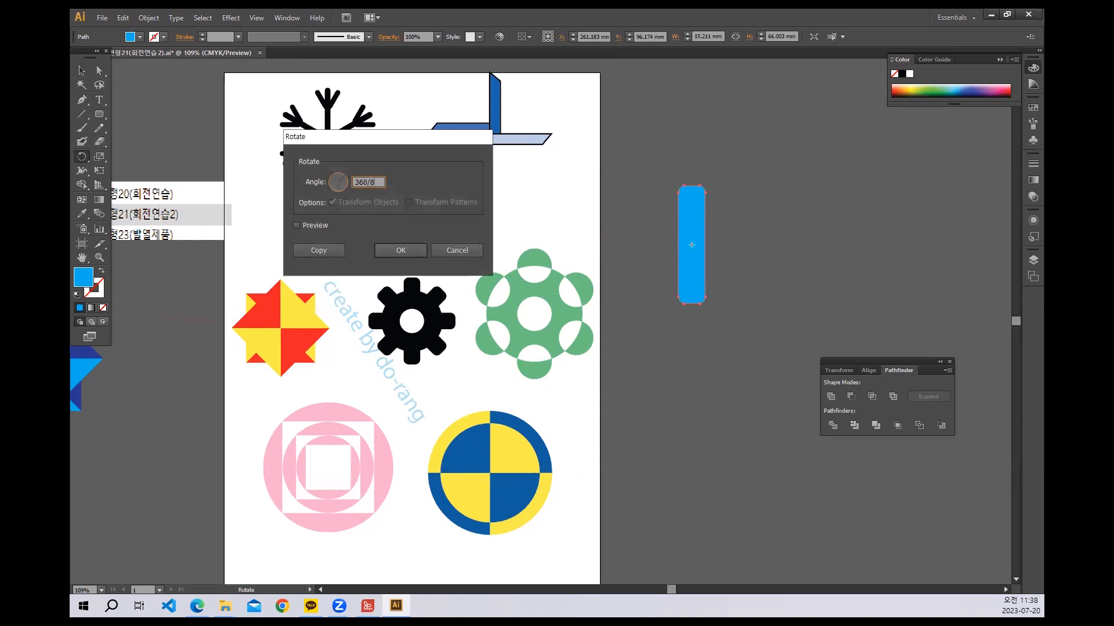
left_click(334, 250)
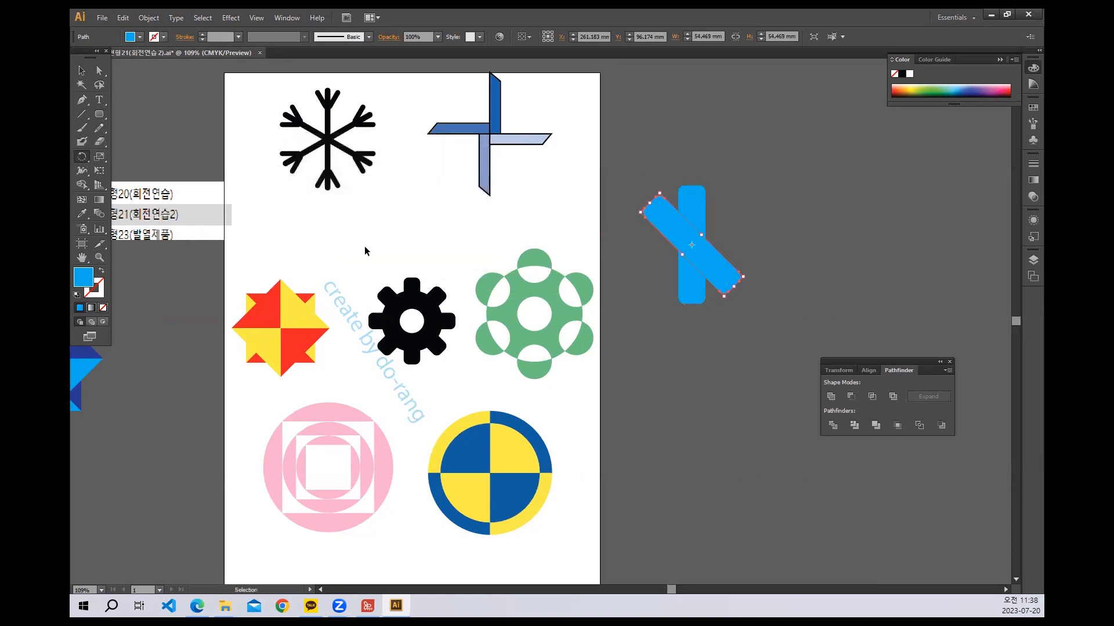
key("ctrl+d")
key("ctrl+d")
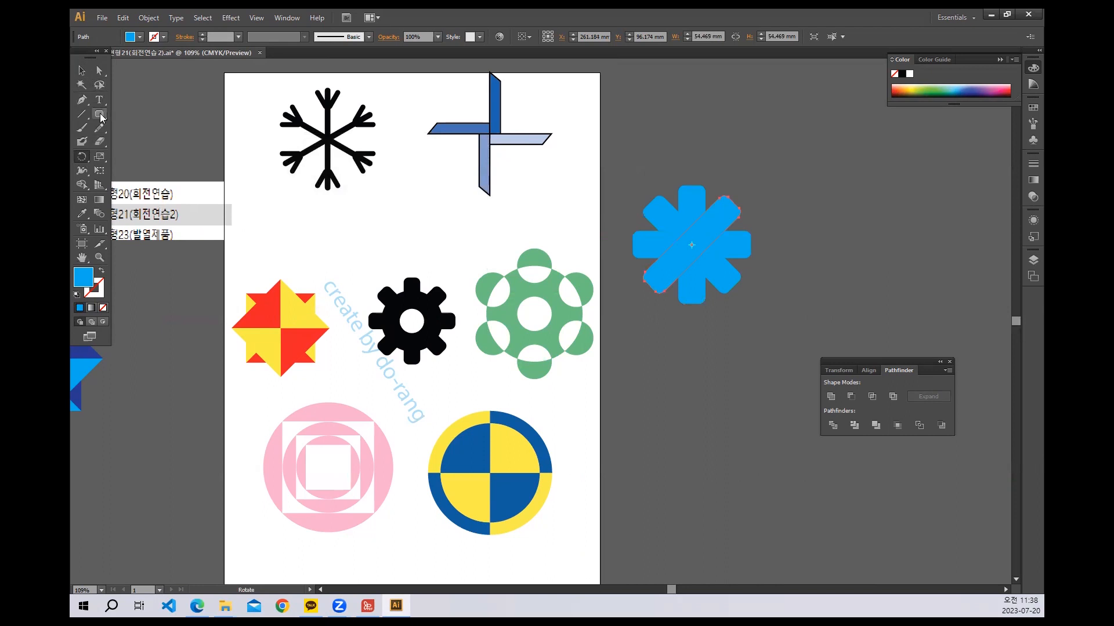
Draw a light blue circle about 35 mm in diameter centred on the crossed bars to form the gear's body.
left_click_drag(99, 114, 138, 140)
left_click_drag(656, 219, 697, 254)
key("v")
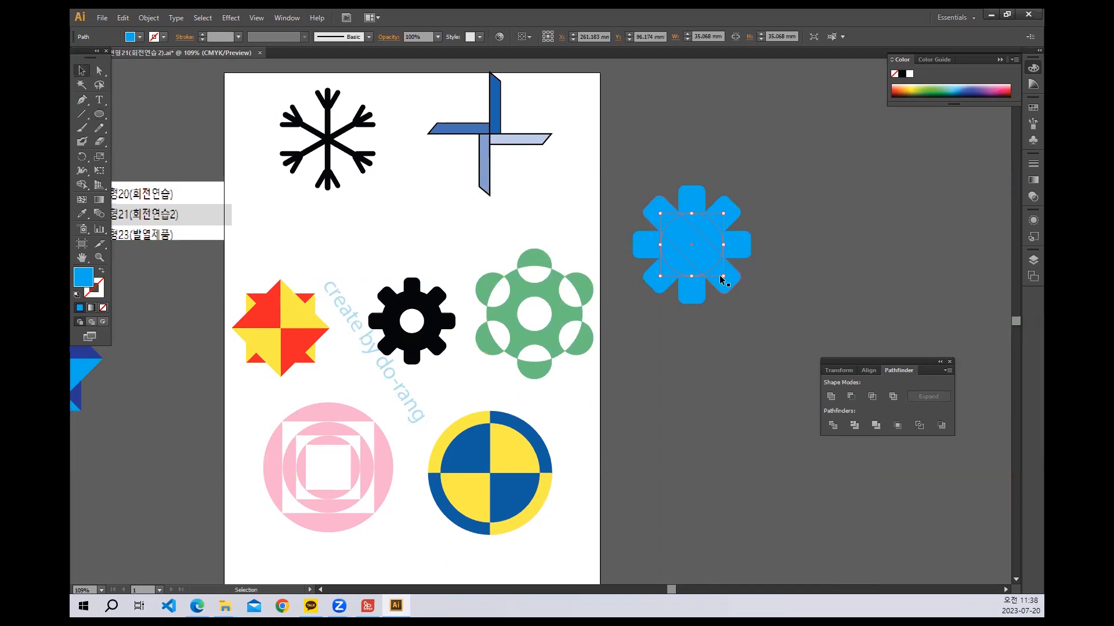
left_click(675, 355)
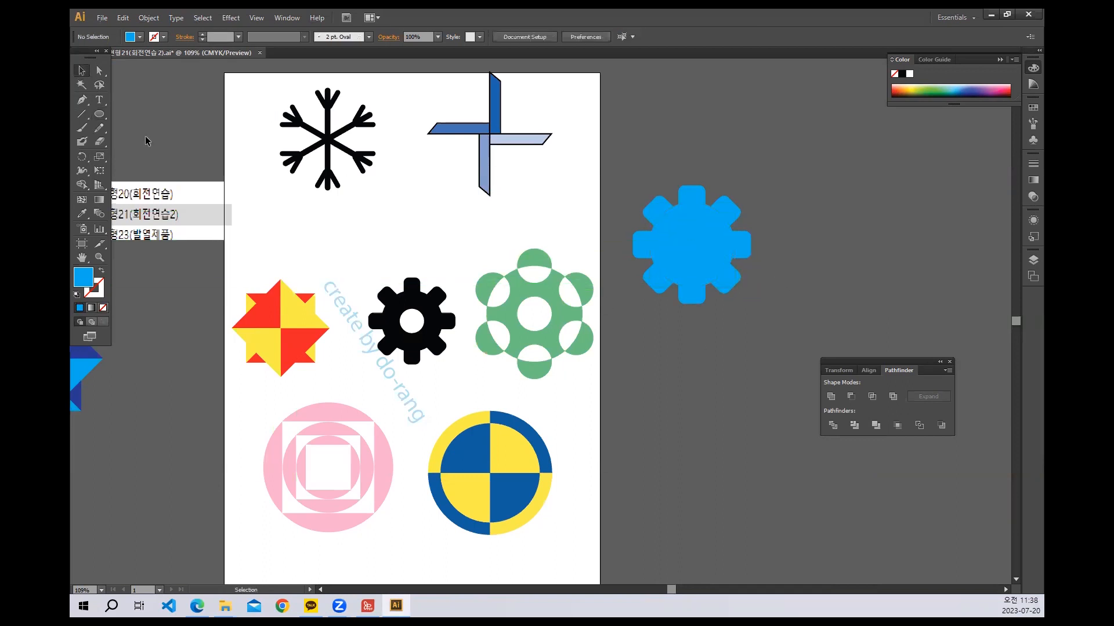
Draw a circle about 25.1 mm in diameter below the blue gear and fill it with white.
left_click(98, 113)
left_click_drag(691, 373, 736, 417)
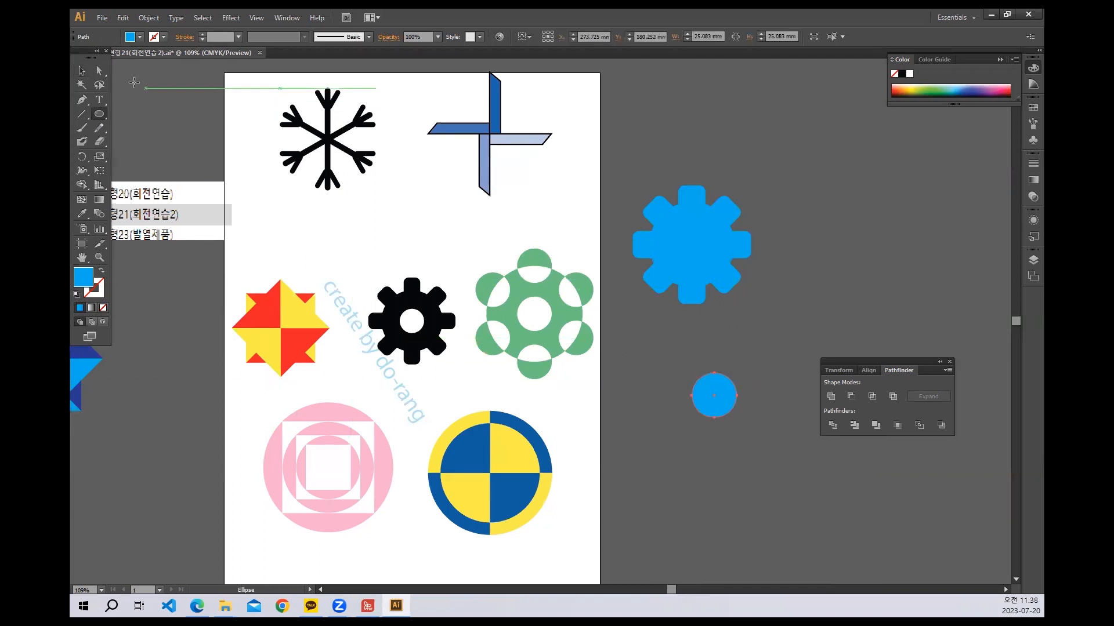
left_click(130, 36)
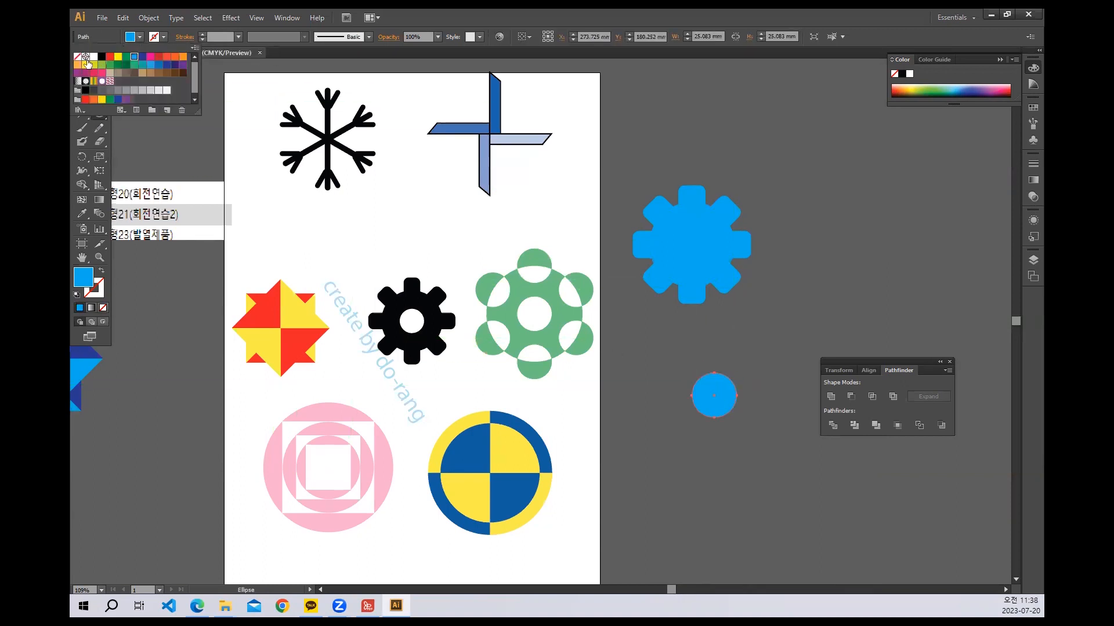
left_click(94, 57)
left_click(704, 387, "ctrl")
left_click(81, 70)
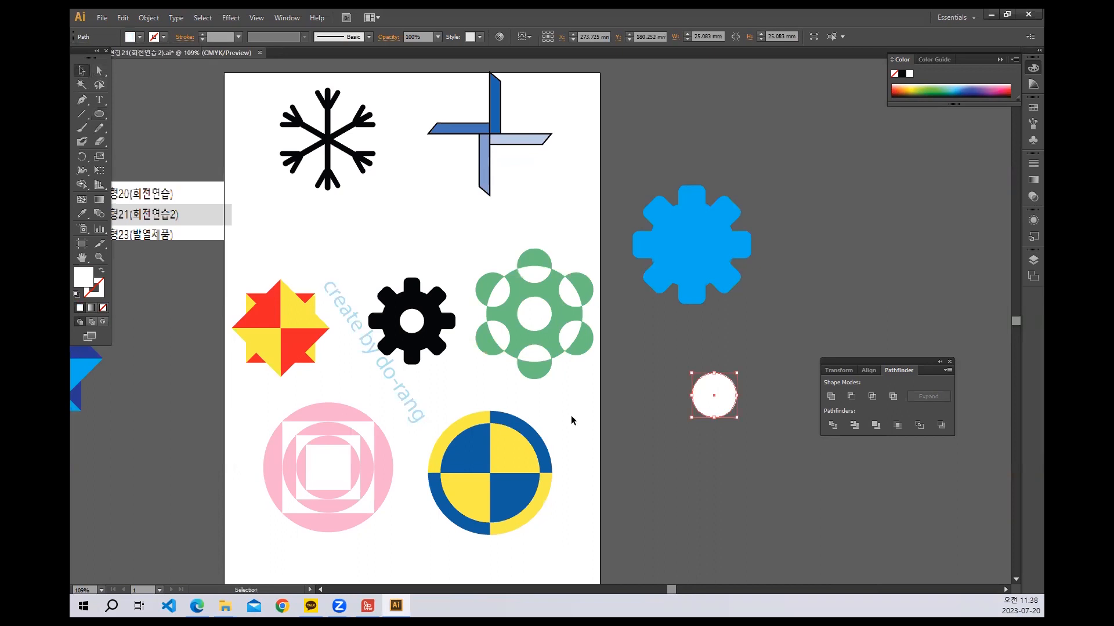
Move the small white circle onto the centre of the blue gear as its hole.
left_click(691, 417)
left_click_drag(715, 403, 694, 247)
left_click(710, 418)
Draw a large white circle about 66.8 mm in diameter on the canvas below the blue gear.
scroll(638, 348, "down", 5)
scroll(638, 348, "right", 4)
key("l")
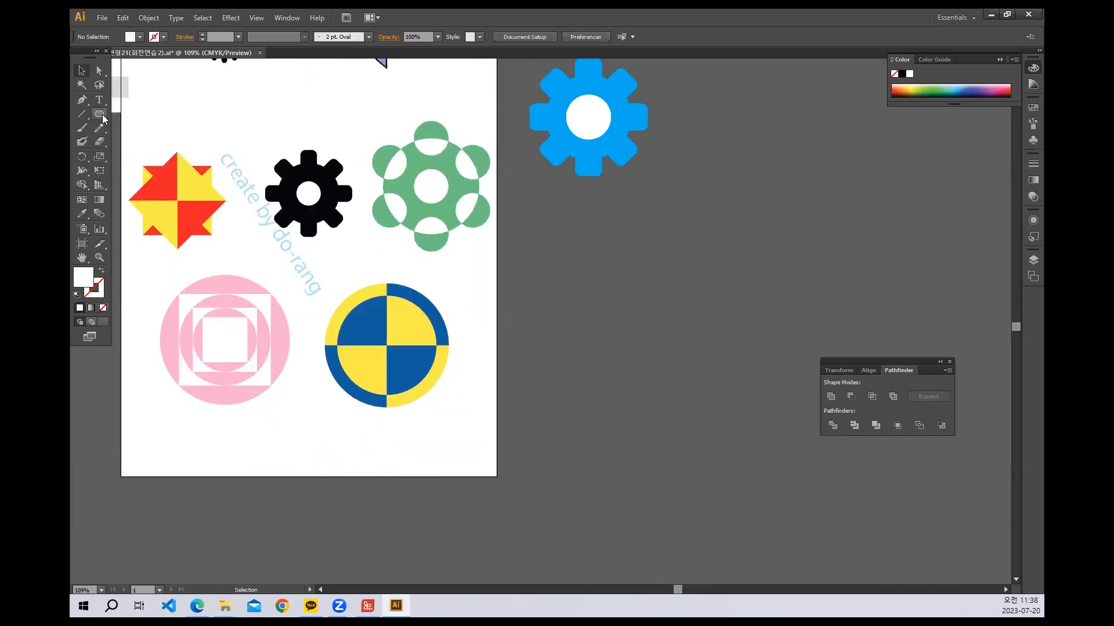
left_click_drag(560, 267, 635, 351)
left_click_drag(676, 386, 676, 386)
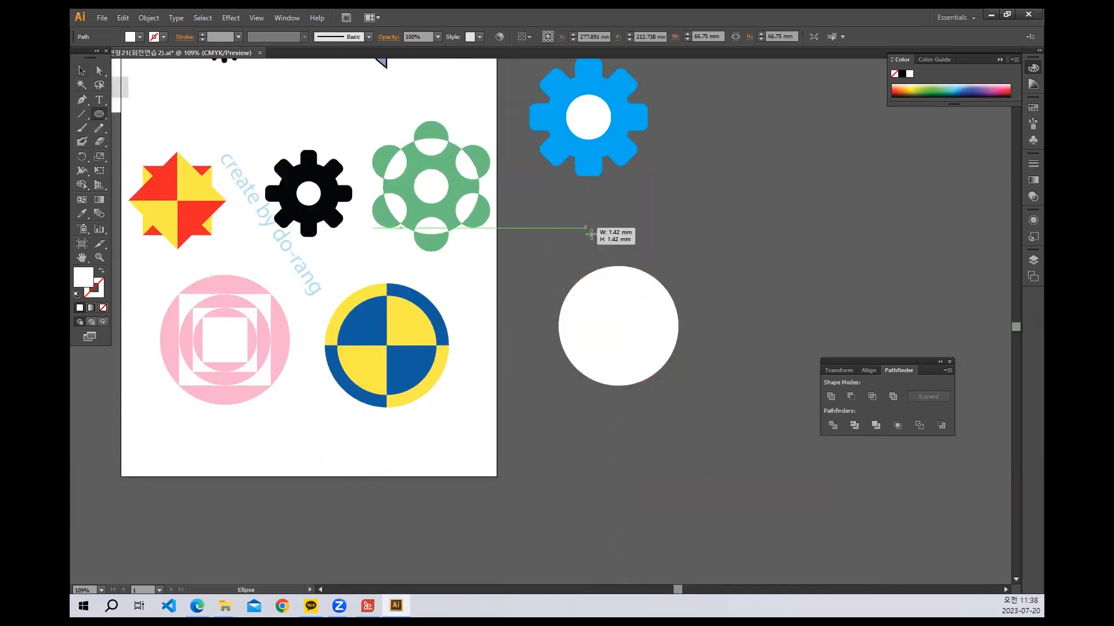
Draw a circle about 19.1 mm in diameter centred on the large white circle's top edge and fill it with dark green.
left_click_drag(584, 225, 621, 276)
left_click(82, 70)
left_click(634, 234)
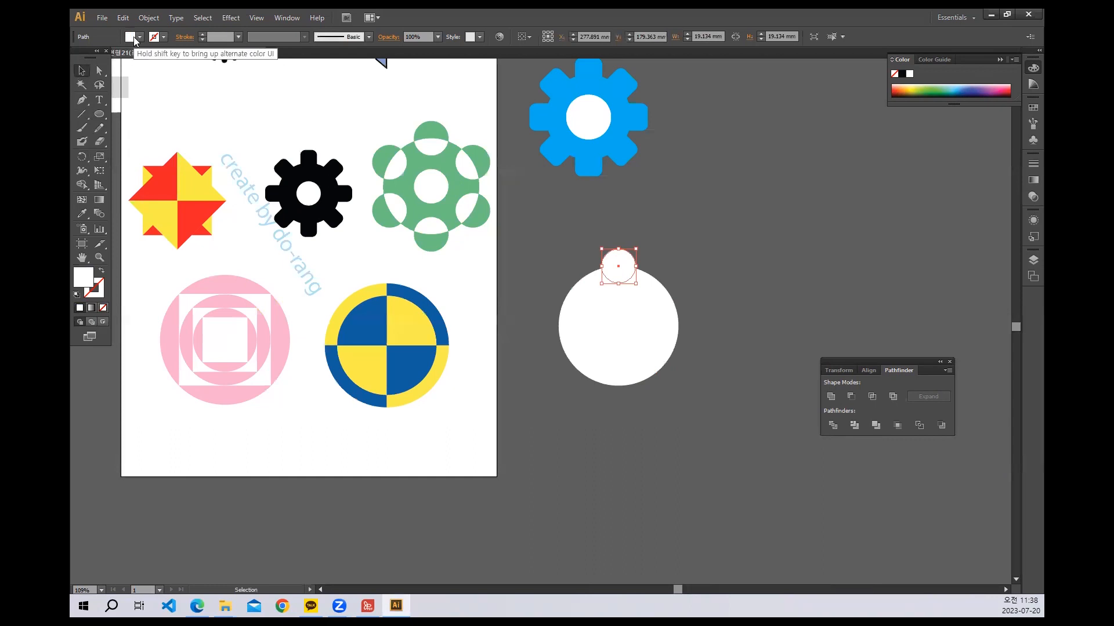
left_click(932, 93)
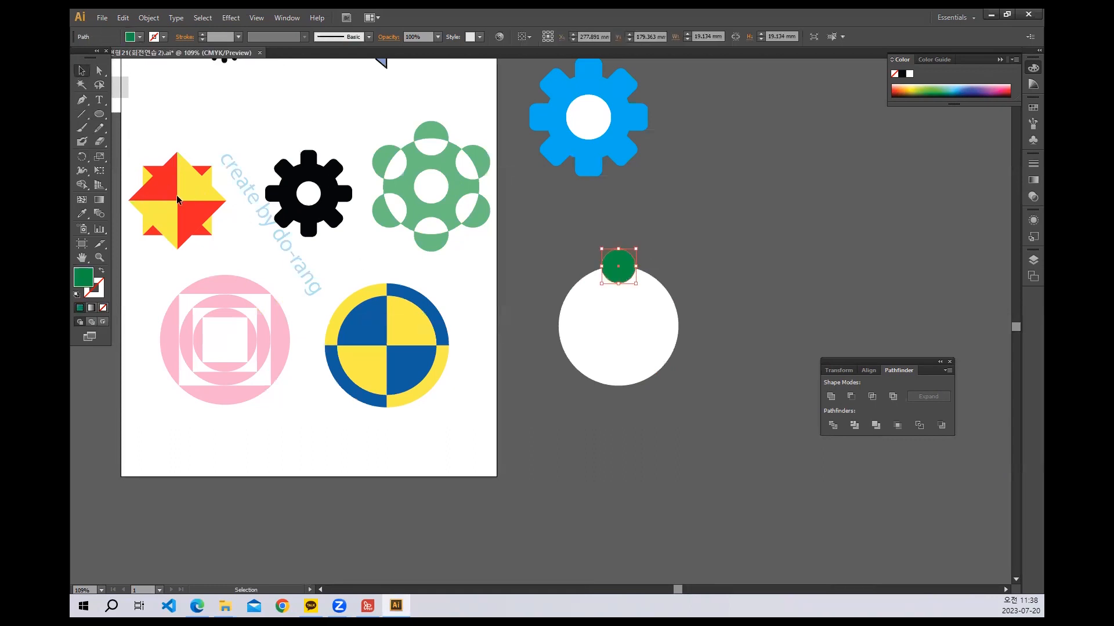
Rotate copies of the green circle about the large circle's centre and repeat the transform until six are evenly spaced around it.
left_click(82, 157)
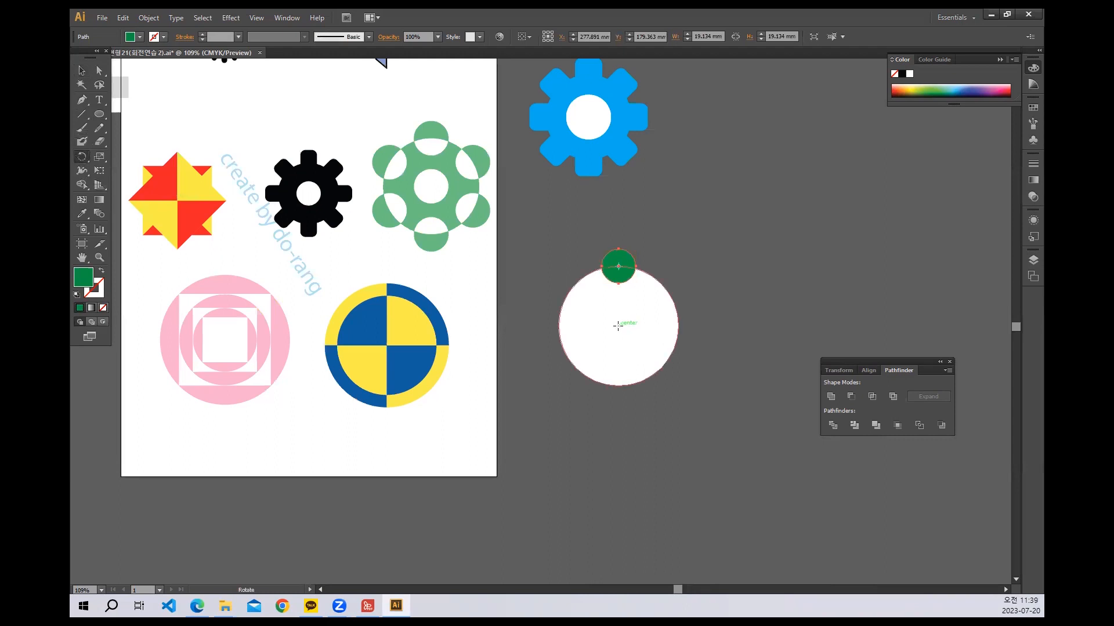
left_click(82, 70)
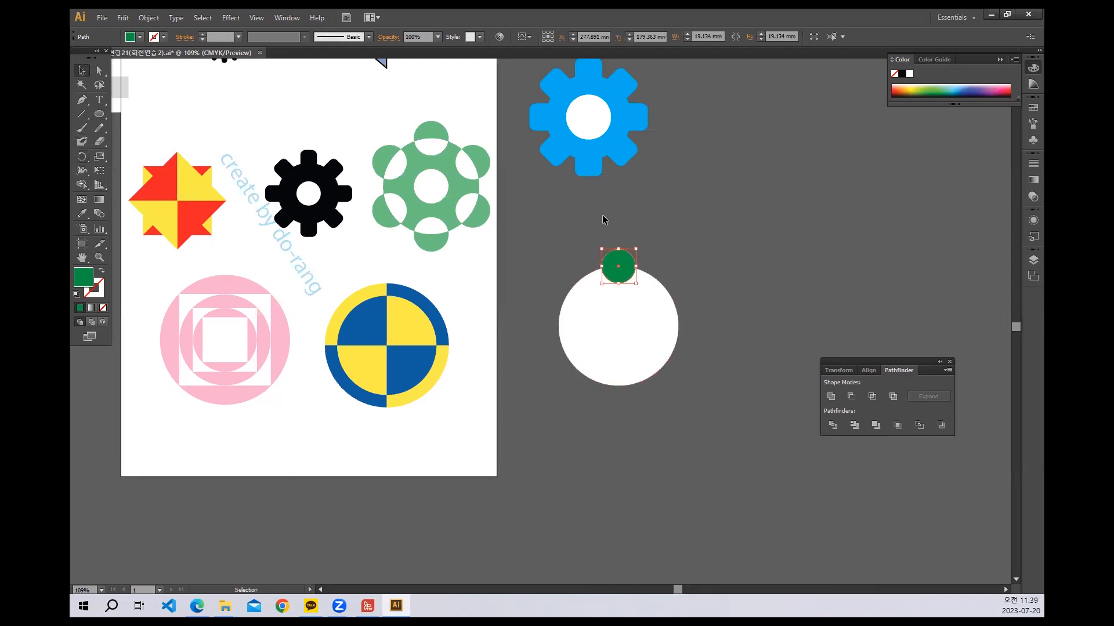
left_click(82, 157)
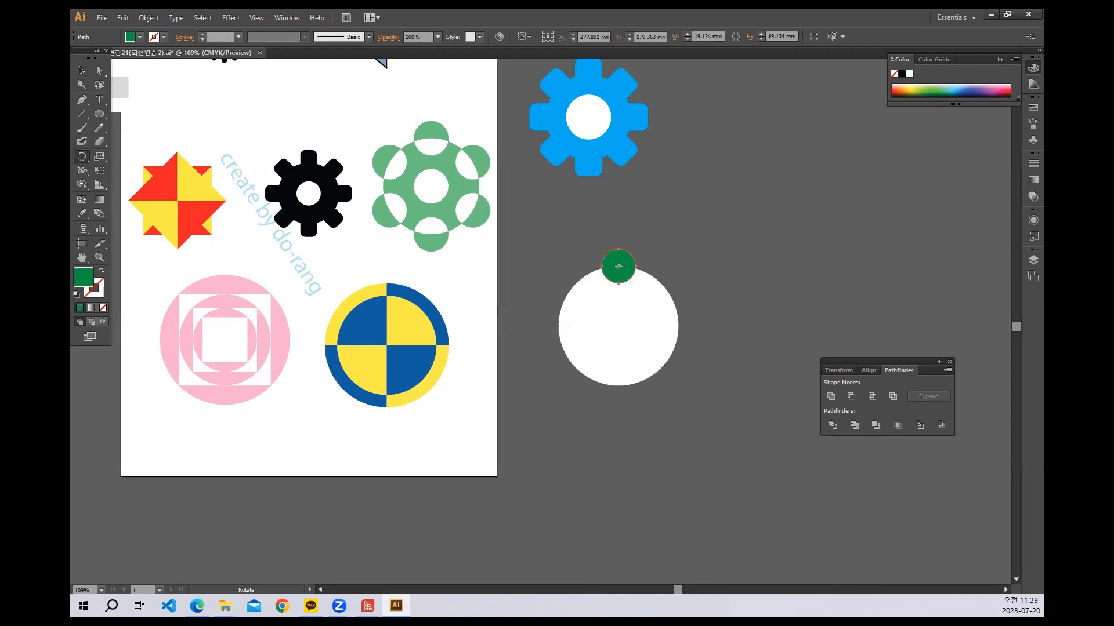
left_click(619, 325, "alt")
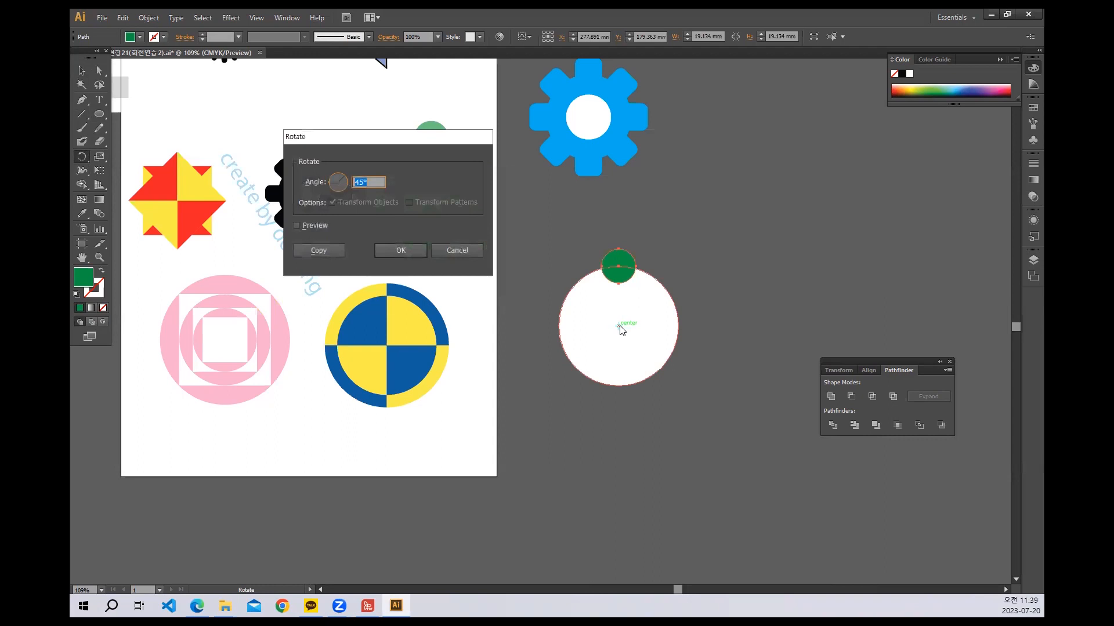
type("36")
left_click(313, 251)
key("ctrl+d")
key("ctrl+d")
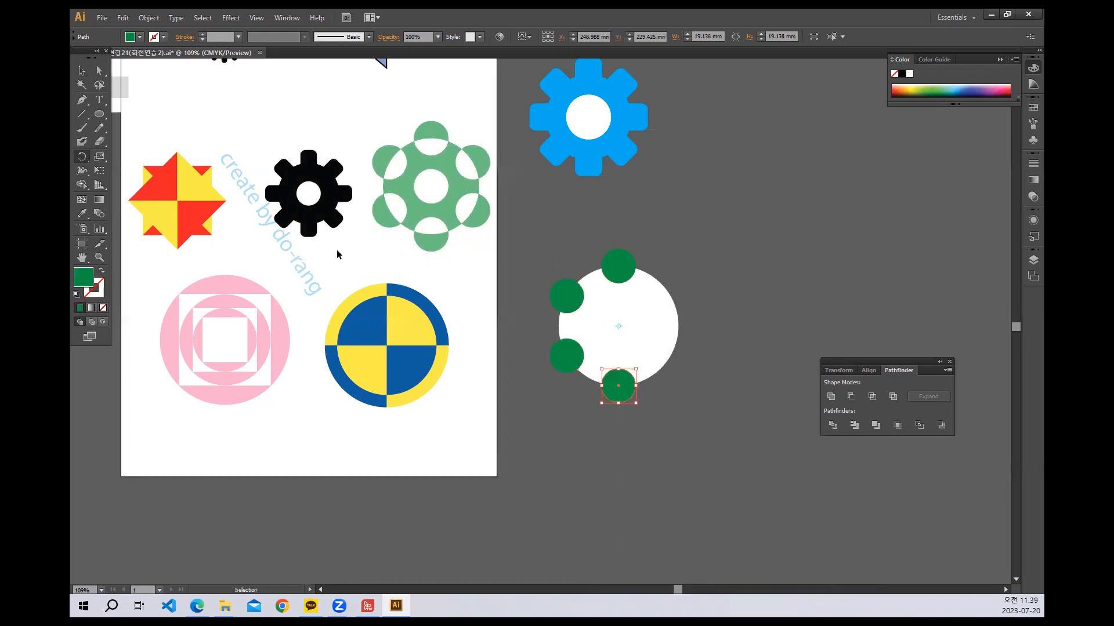
key("ctrl+d")
key("ctrl+d")
key("v")
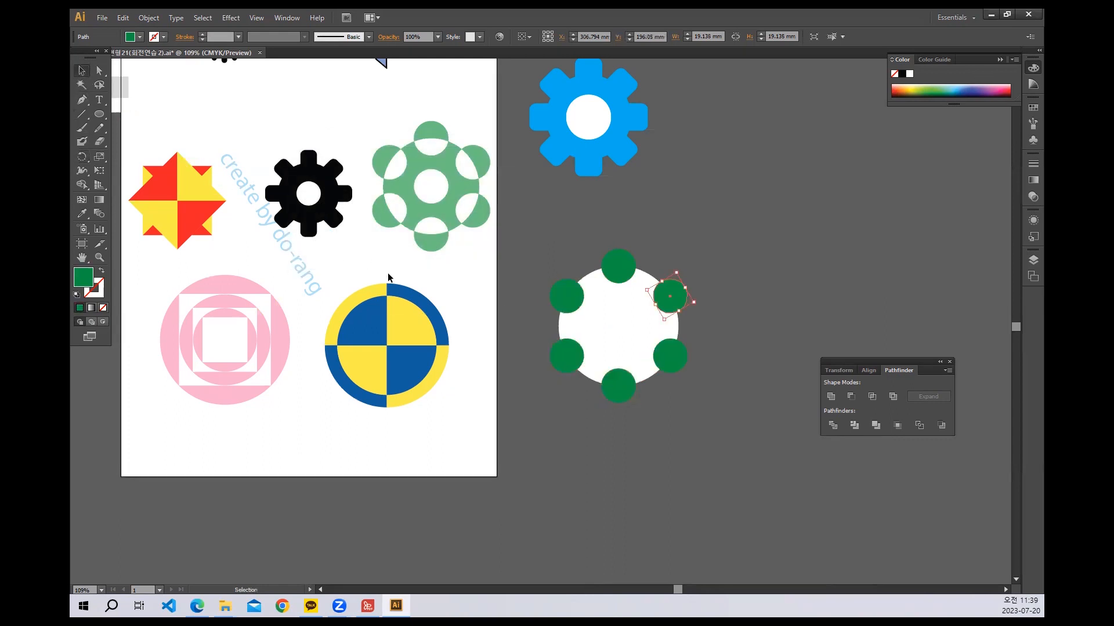
Divide the large white circle and the six green circles with Pathfinder, and ungroup the pieces.
left_click_drag(585, 239, 810, 454)
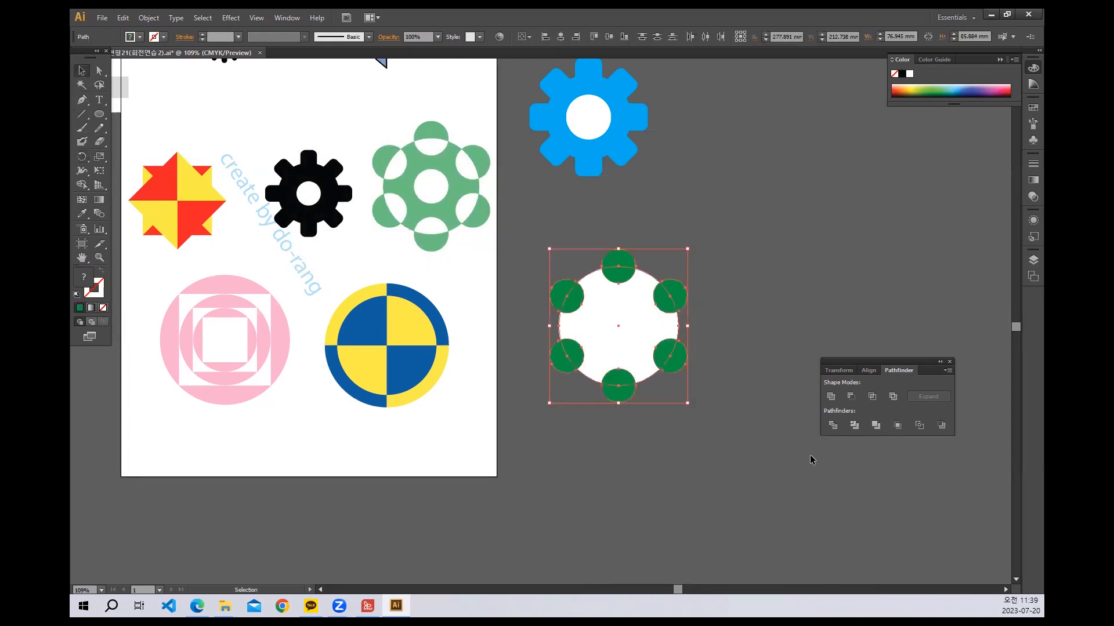
left_click(833, 425)
right_click(646, 347)
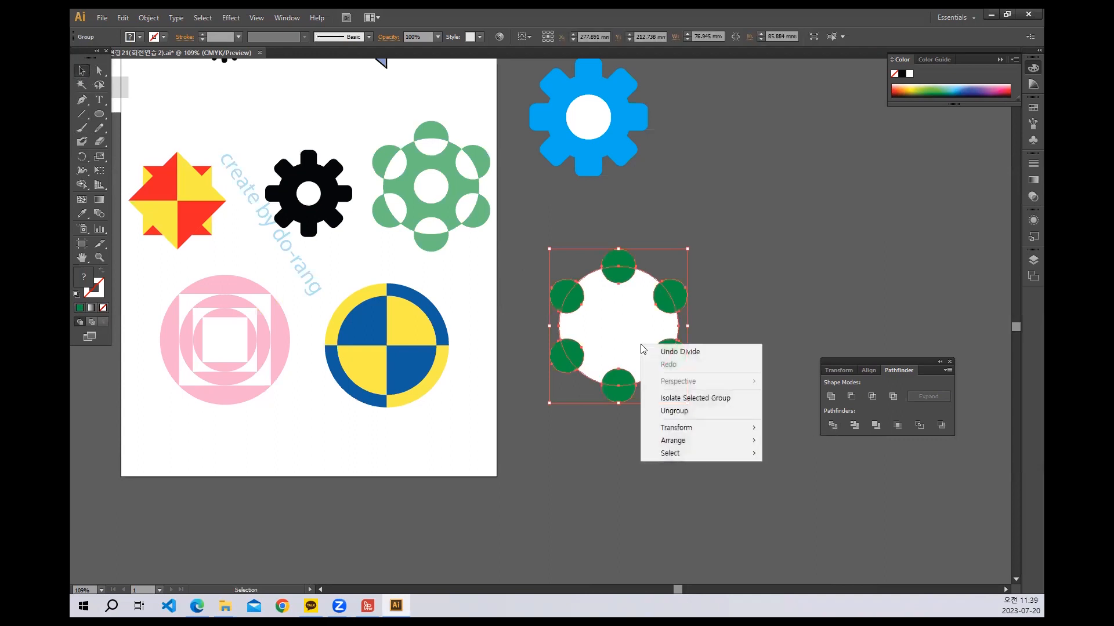
left_click(667, 412)
left_click(697, 325)
Delete the inner part of each of the six green circles where it overlaps the large white circle.
left_click(617, 275)
key("Delete")
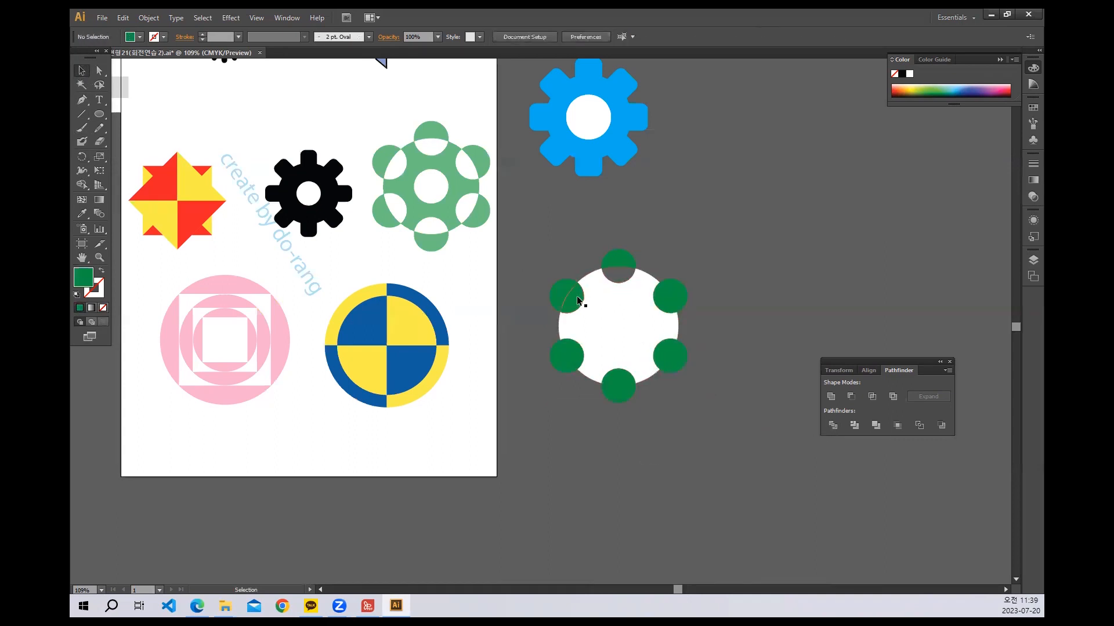
left_click(574, 296)
key("Delete")
key("Delete")
left_click(624, 379)
key("Delete")
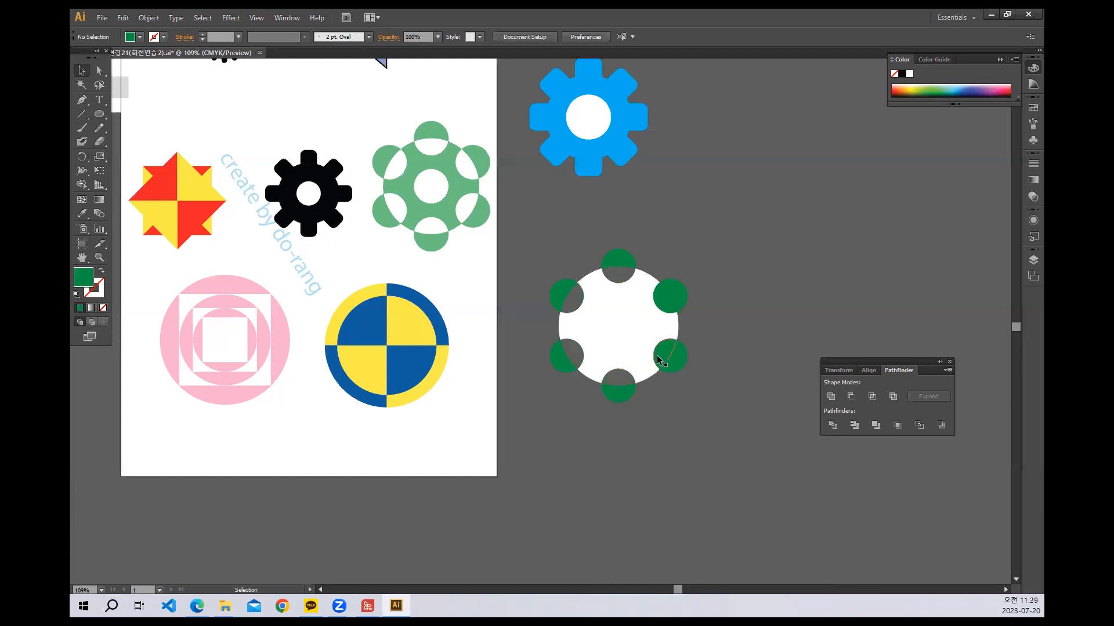
left_click(663, 353)
key("Delete")
left_click(668, 306)
key("Delete")
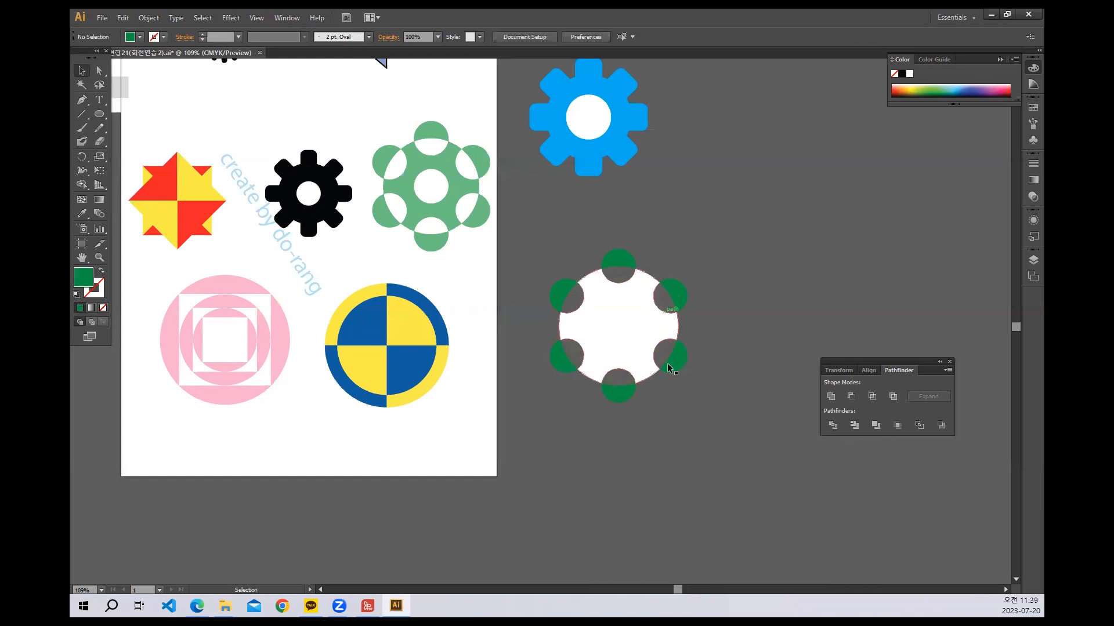
Add a small dark green circle at the centre of the large white circle.
left_click(100, 114)
mouse_move(720, 236)
left_mouse_down()
mouse_move(754, 269)
mouse_move(627, 329)
left_mouse_up()
left_click(78, 71)
left_click(526, 475)
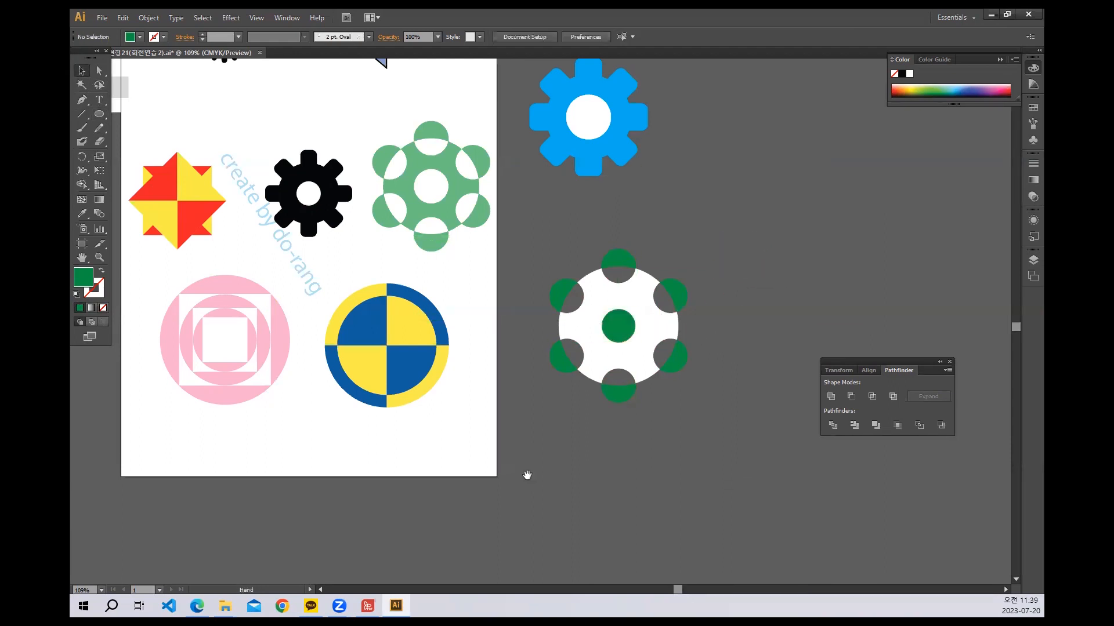
Draw a green circle about 74 mm in diameter on the empty canvas beside the artboard, below the blue two-tone star.
left_click_drag(306, 472, 508, 388)
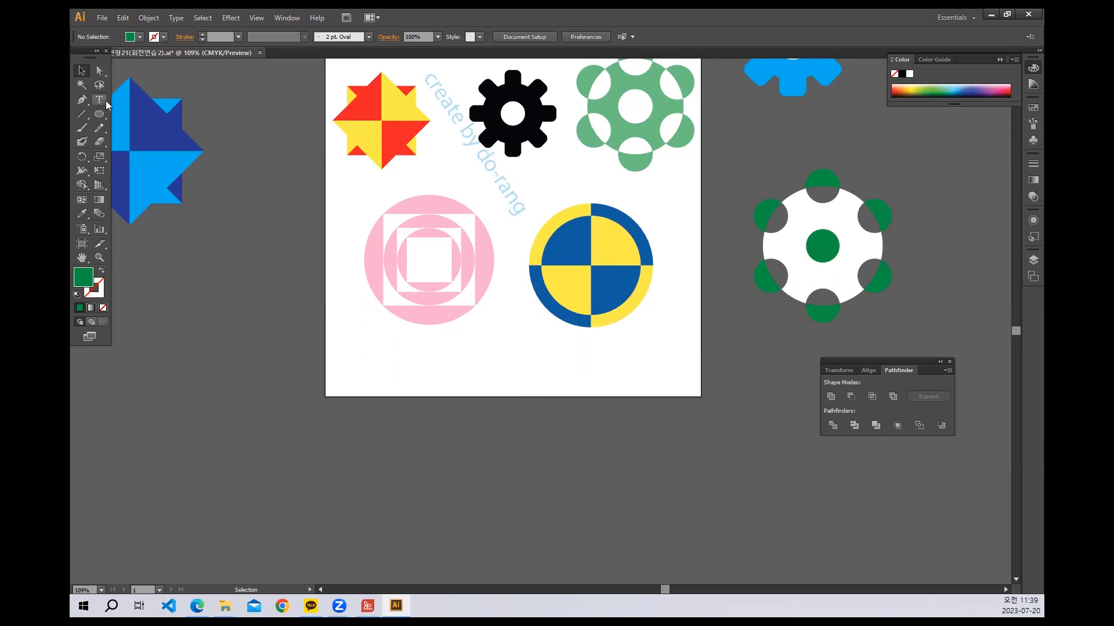
left_click(99, 114)
left_click_drag(160, 315, 292, 447)
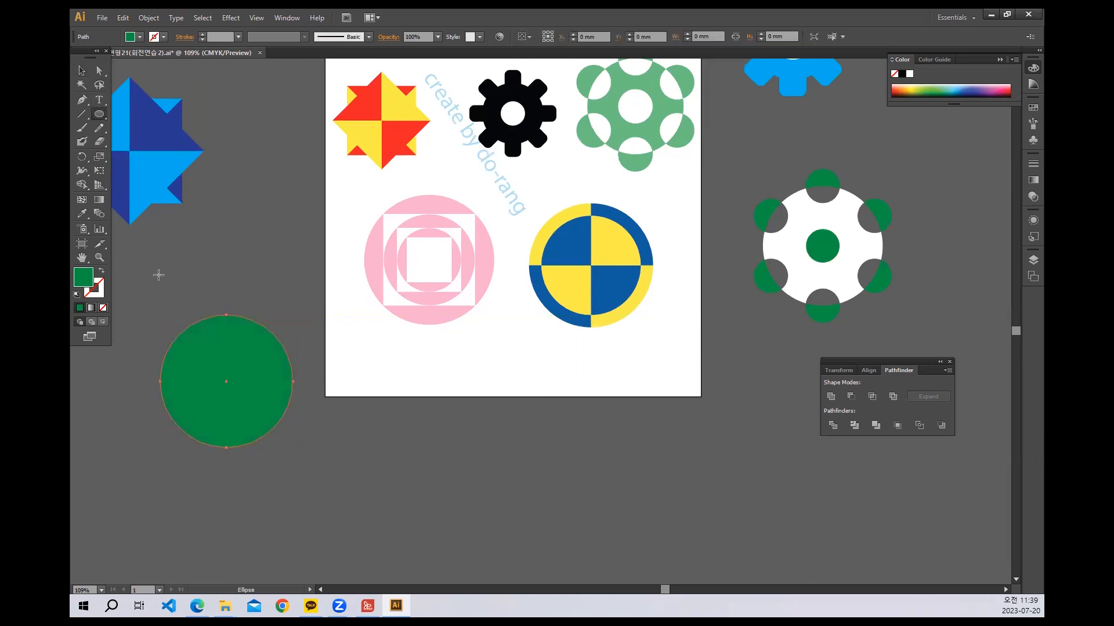
Draw a rectangle about 51 × 53.7 mm inside the green circle and fill it with teal.
left_click_drag(103, 114, 120, 111)
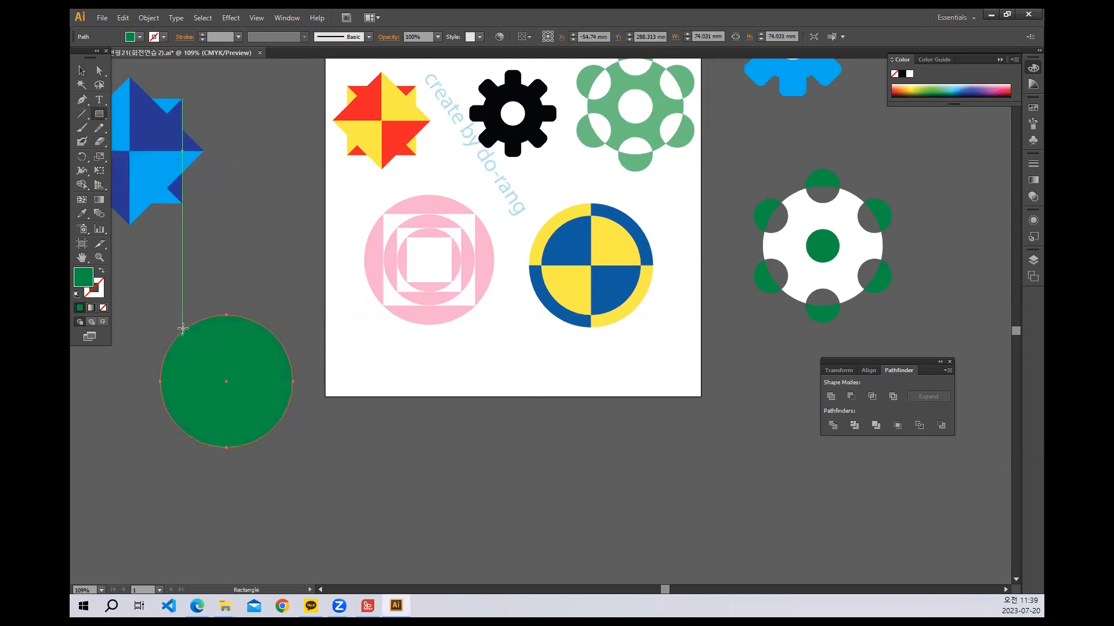
mouse_move(182, 331)
left_mouse_down()
mouse_move(207, 378)
mouse_move(272, 427)
left_mouse_up()
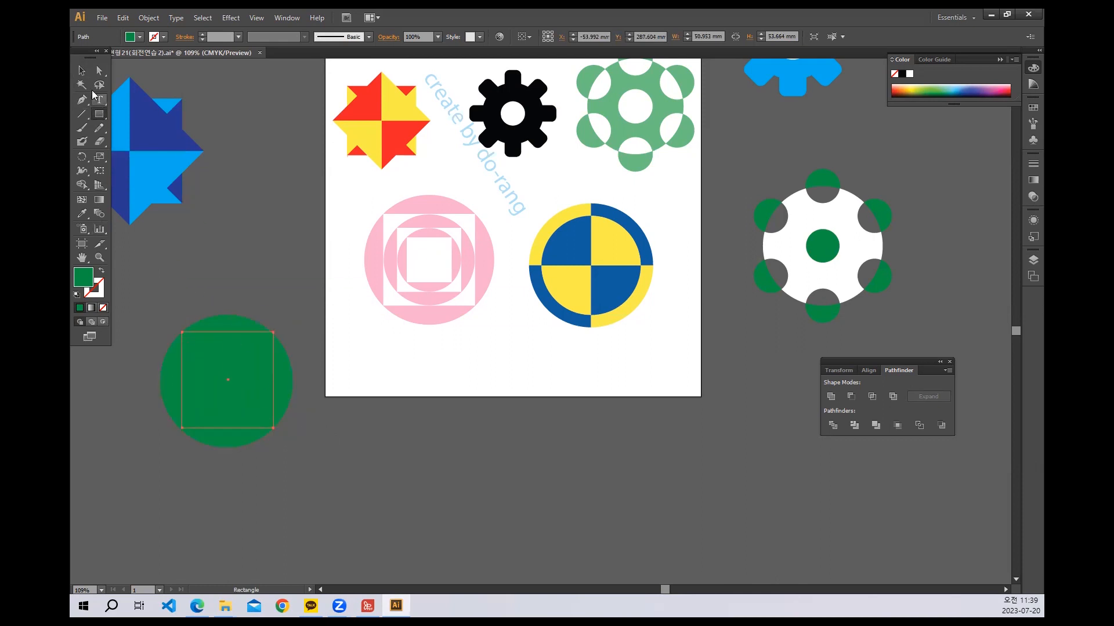
left_click(82, 70)
left_click(140, 37)
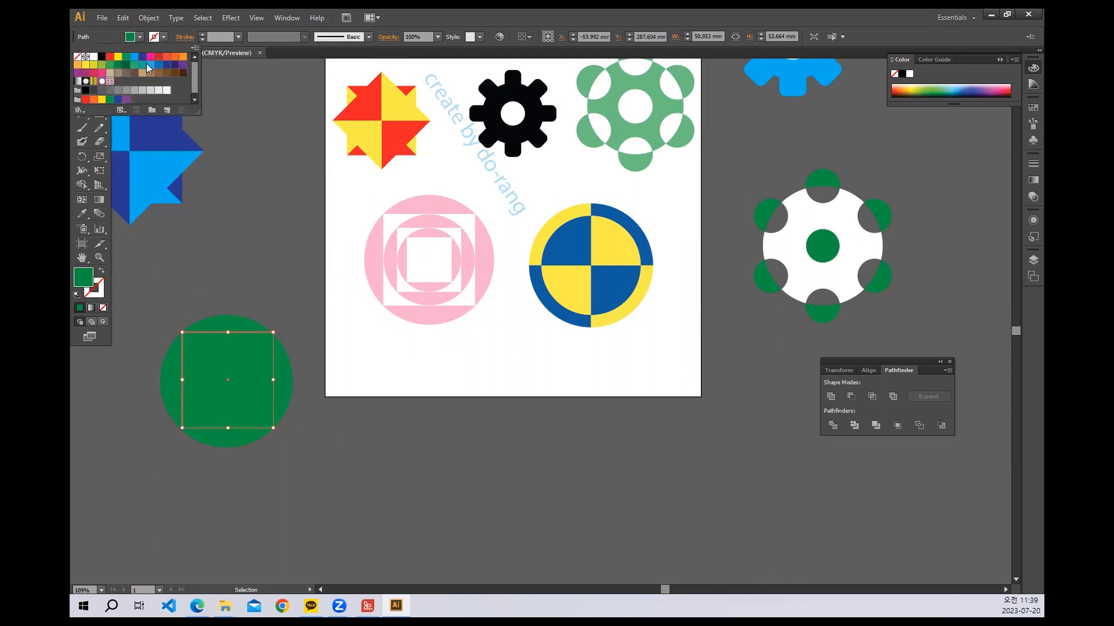
left_click(143, 64)
Shorten the teal rectangle by moving its top edge down and its bottom edge up so that it fits inside the green circle.
left_click(248, 290)
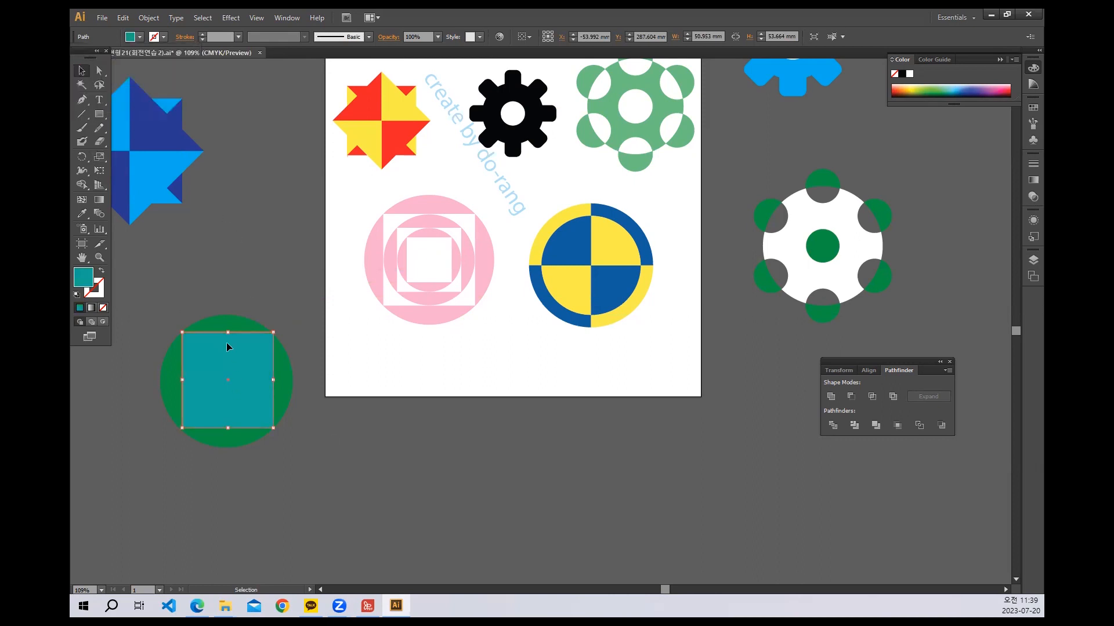
left_click_drag(229, 331, 228, 337)
left_click(319, 463)
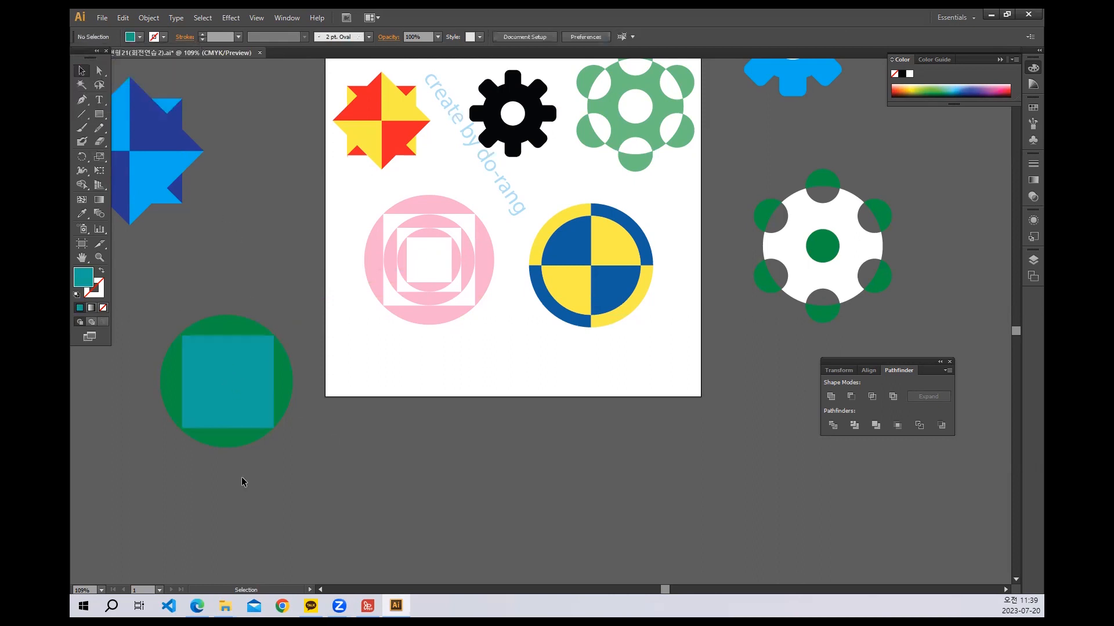
left_click(225, 438)
left_click(215, 406)
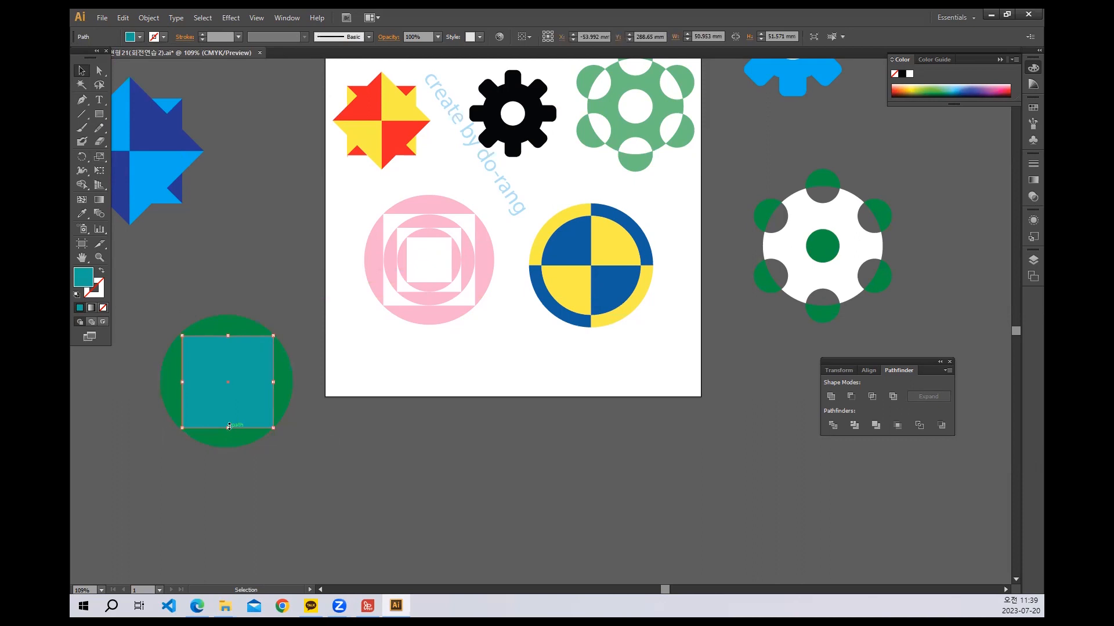
left_click_drag(229, 427, 186, 345)
Make a copy of the green circle and teal rectangle together, scaled uniformly to 70%.
left_click(298, 483)
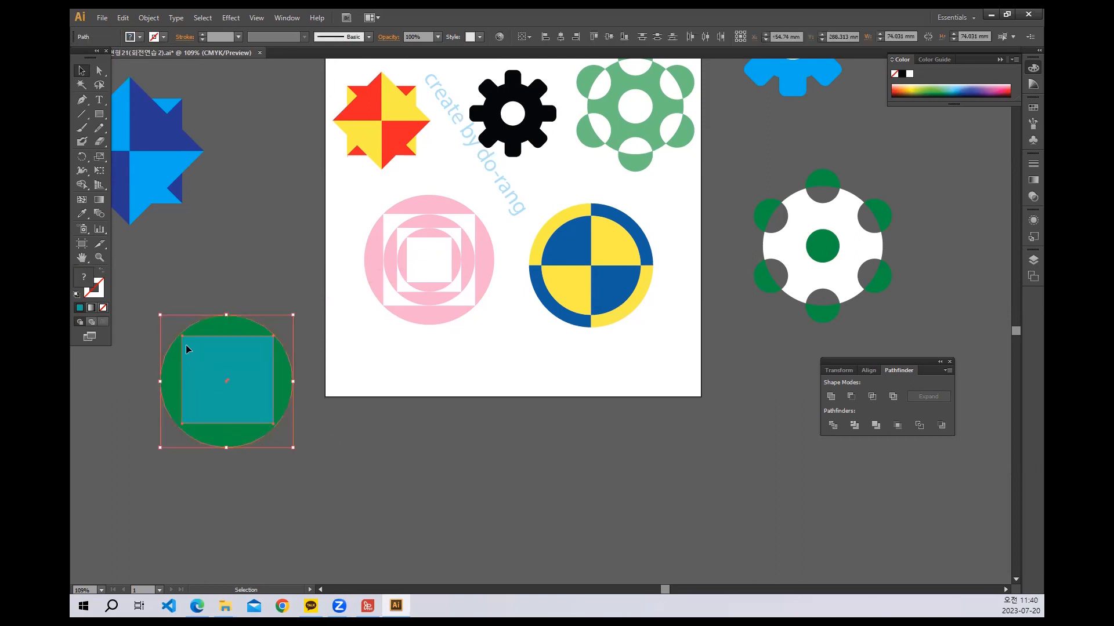
double_click(99, 158)
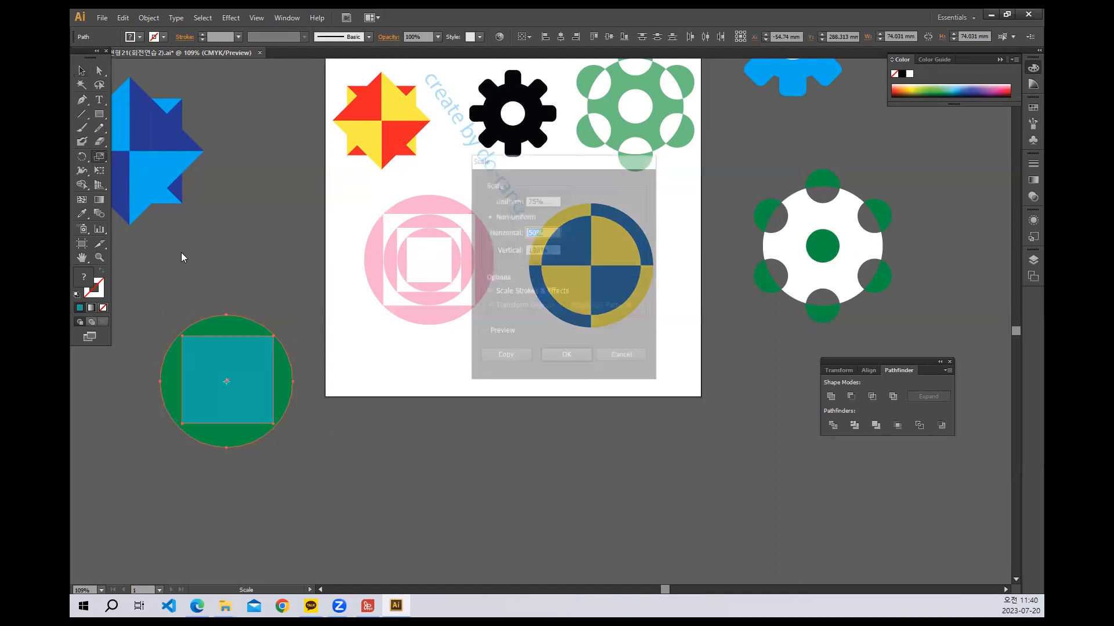
left_click(518, 200)
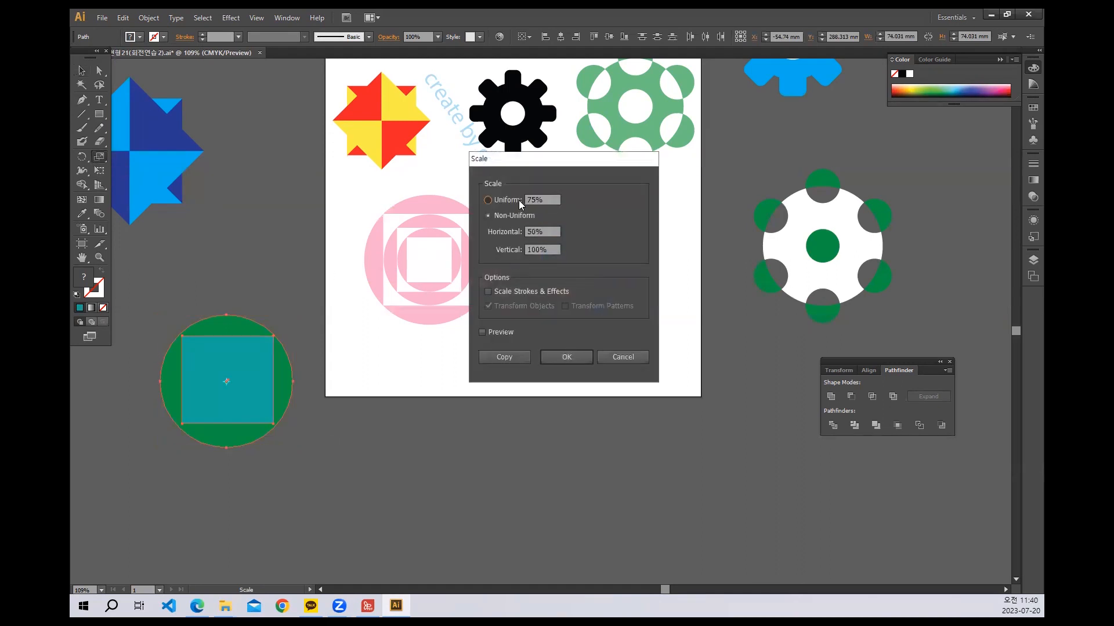
type("70")
left_click(510, 357)
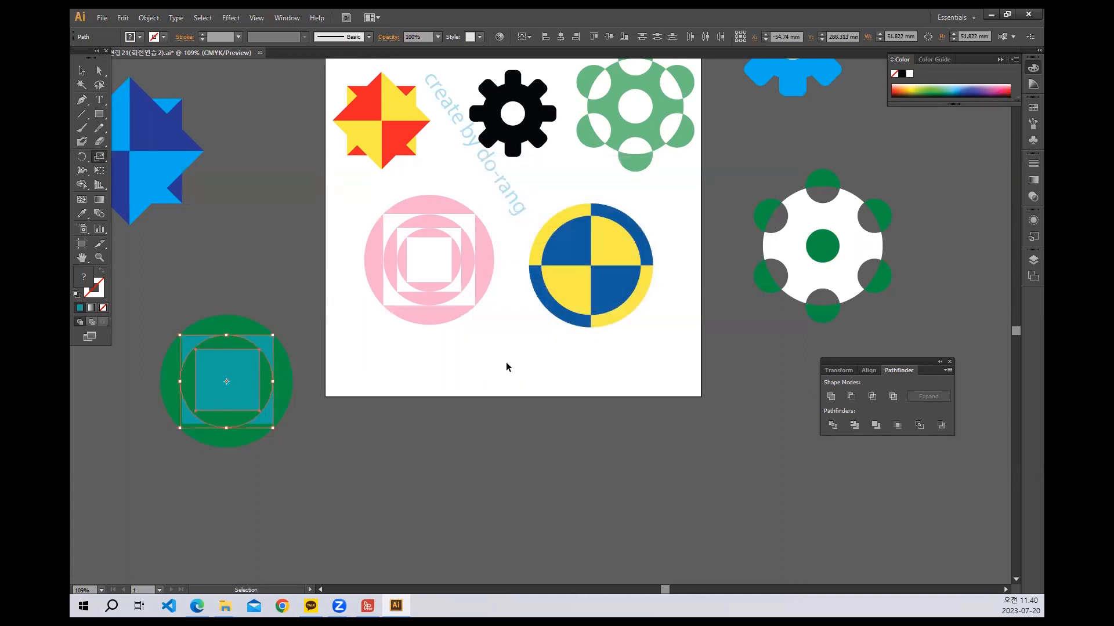
Repeat the scaled copy until five nested copies fill the green circle, and deselect the artwork.
key("ctrl+d")
key("ctrl+d")
key("ctrl+d")
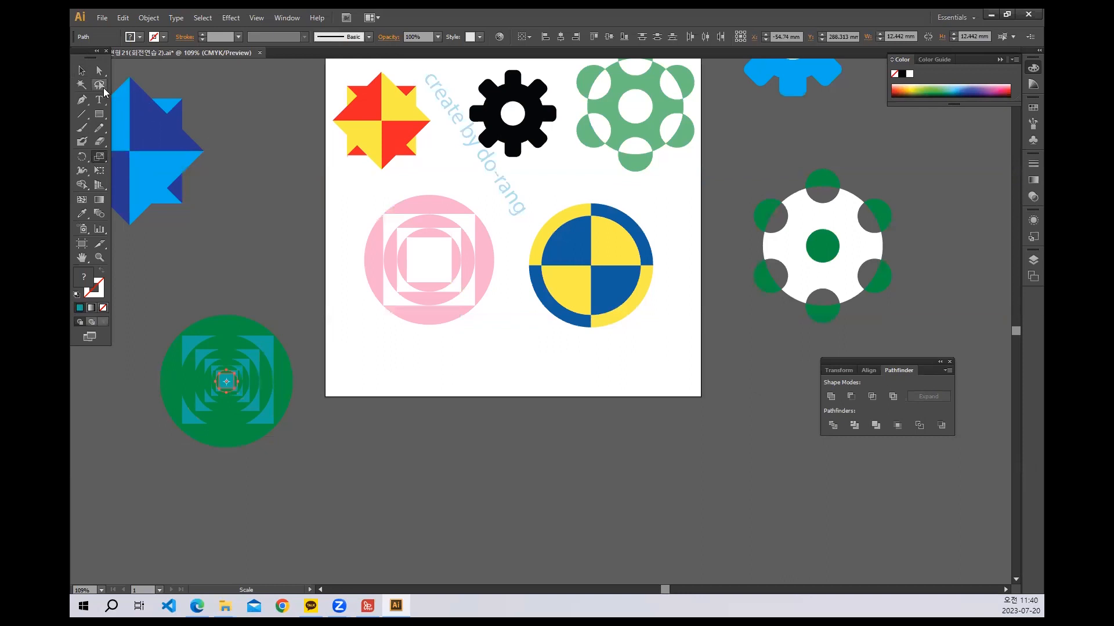
left_click(83, 71)
left_click(397, 448)
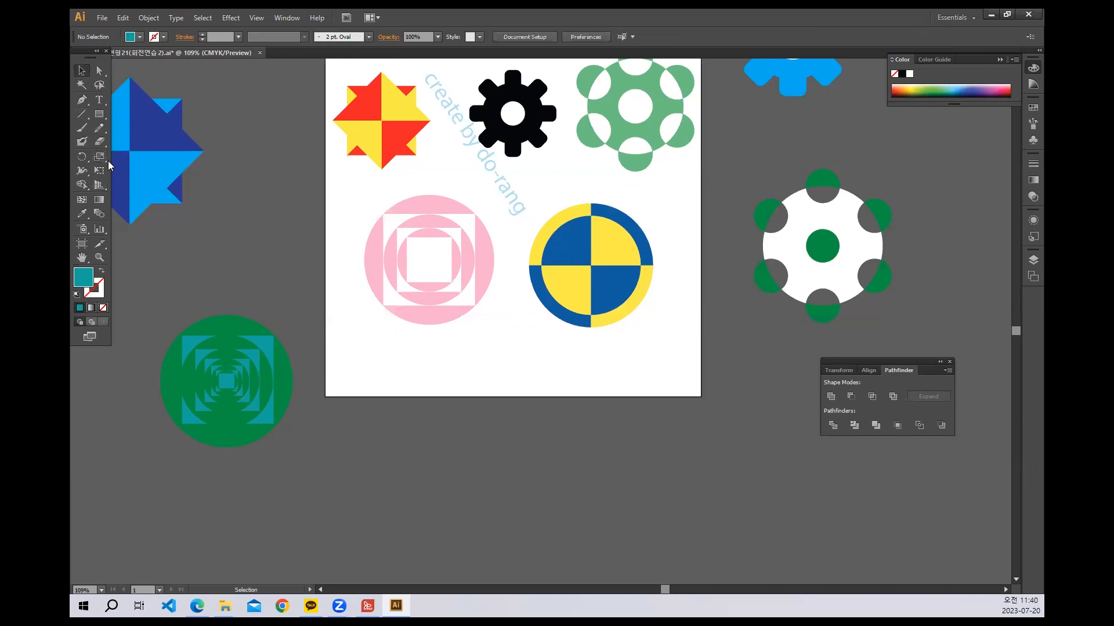
Paint two crossing diagonal teal brush strokes over the blue and yellow circle.
left_click(82, 128)
left_click_drag(636, 211, 572, 333)
key("shift+x")
left_click_drag(560, 237, 661, 365)
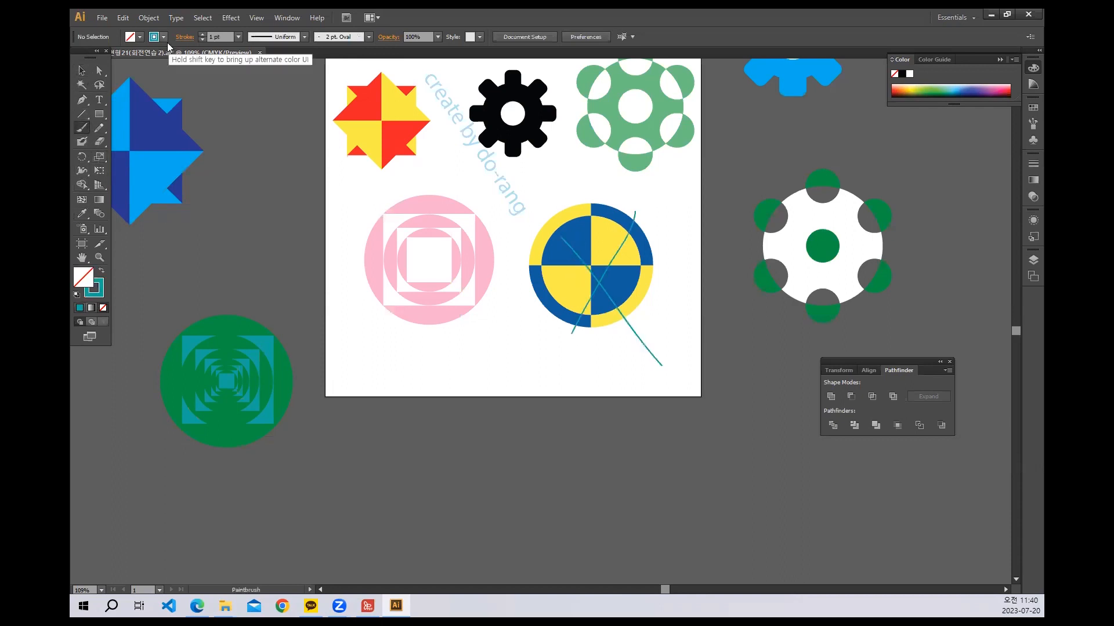
left_click(81, 71)
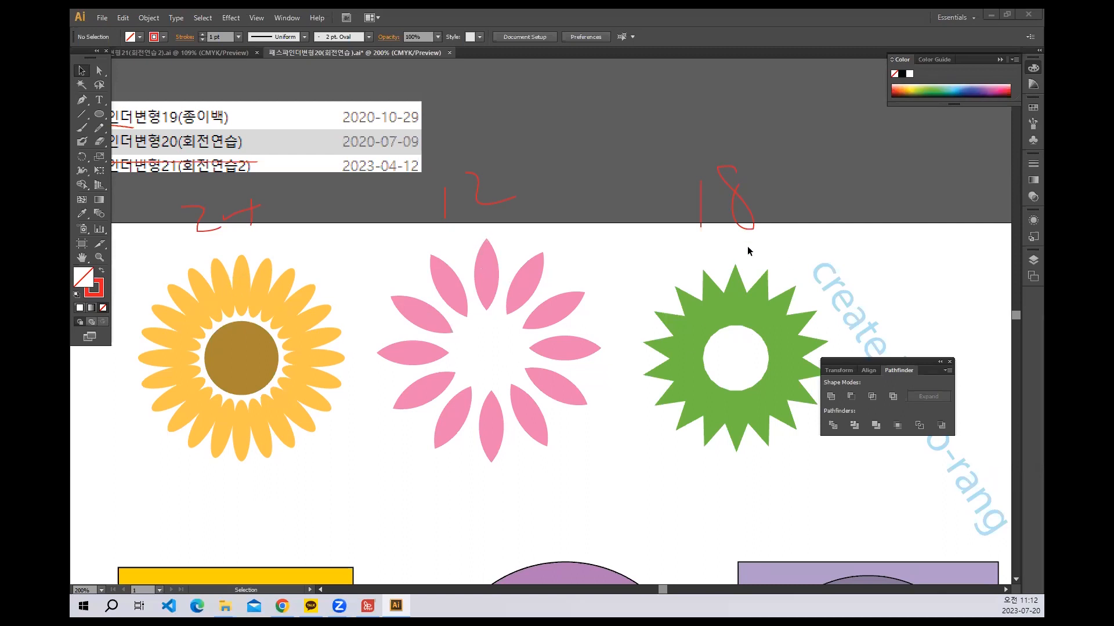
Handwrite "360 ÷ 24 = 15°" in red with the Paintbrush beneath the sunflower.
key("space")
left_click_drag(380, 393, 529, 307)
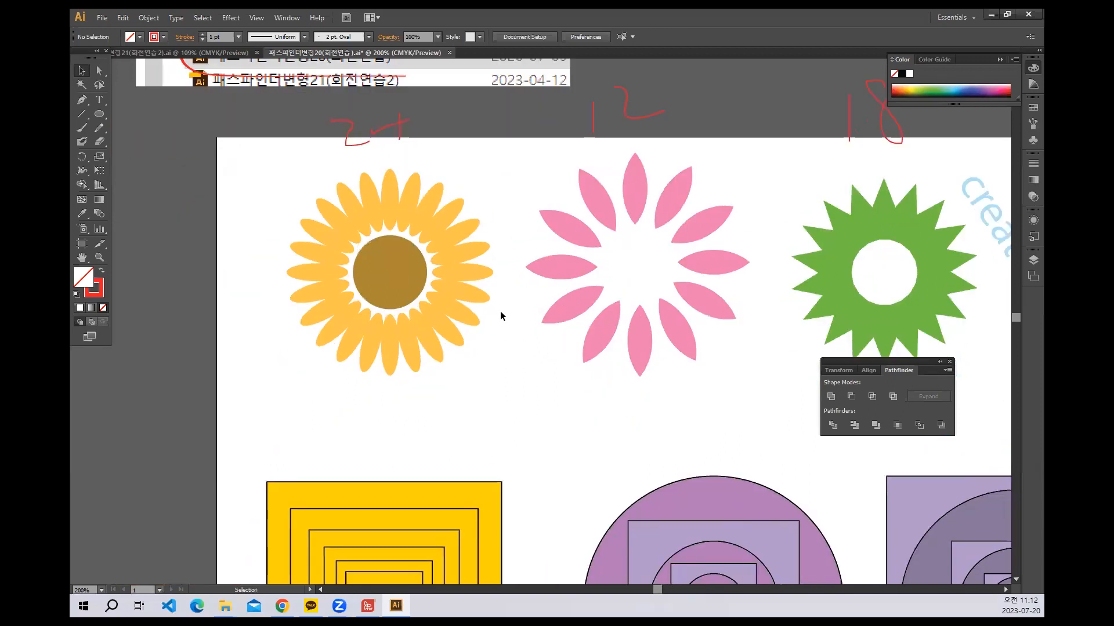
left_click(82, 127)
mouse_move(240, 383)
left_mouse_down()
mouse_move(248, 383)
mouse_move(247, 427)
left_mouse_up()
mouse_move(281, 377)
left_mouse_down()
mouse_move(285, 408)
mouse_move(274, 411)
mouse_move(292, 416)
mouse_move(301, 401)
left_mouse_up()
mouse_move(327, 408)
left_mouse_down()
mouse_move(331, 394)
mouse_move(366, 418)
mouse_move(401, 404)
mouse_move(393, 419)
mouse_move(432, 400)
left_mouse_up()
mouse_move(417, 417)
left_mouse_down()
mouse_move(475, 416)
mouse_move(465, 418)
left_mouse_up()
mouse_move(462, 395)
left_mouse_down()
mouse_move(491, 389)
mouse_move(449, 370)
mouse_move(488, 369)
mouse_move(486, 400)
left_mouse_up()
Handwrite "360 ÷ 12 = 30" beneath the pink flower and "360 ÷ 18 = 20" beneath the green spiky shape.
key("space")
mouse_move(516, 372)
left_mouse_down()
mouse_move(518, 388)
mouse_move(558, 382)
mouse_move(546, 375)
mouse_move(547, 400)
mouse_move(579, 403)
mouse_move(685, 382)
mouse_move(710, 384)
mouse_move(704, 400)
mouse_move(754, 381)
left_mouse_up()
left_click_drag(658, 397, 491, 387)
mouse_move(634, 358)
left_mouse_down()
mouse_move(657, 377)
mouse_move(736, 361)
left_mouse_up()
left_click(718, 377)
mouse_move(754, 336)
left_mouse_down()
mouse_move(746, 355)
mouse_move(756, 335)
mouse_move(789, 344)
mouse_move(829, 331)
mouse_move(811, 342)
left_mouse_up()
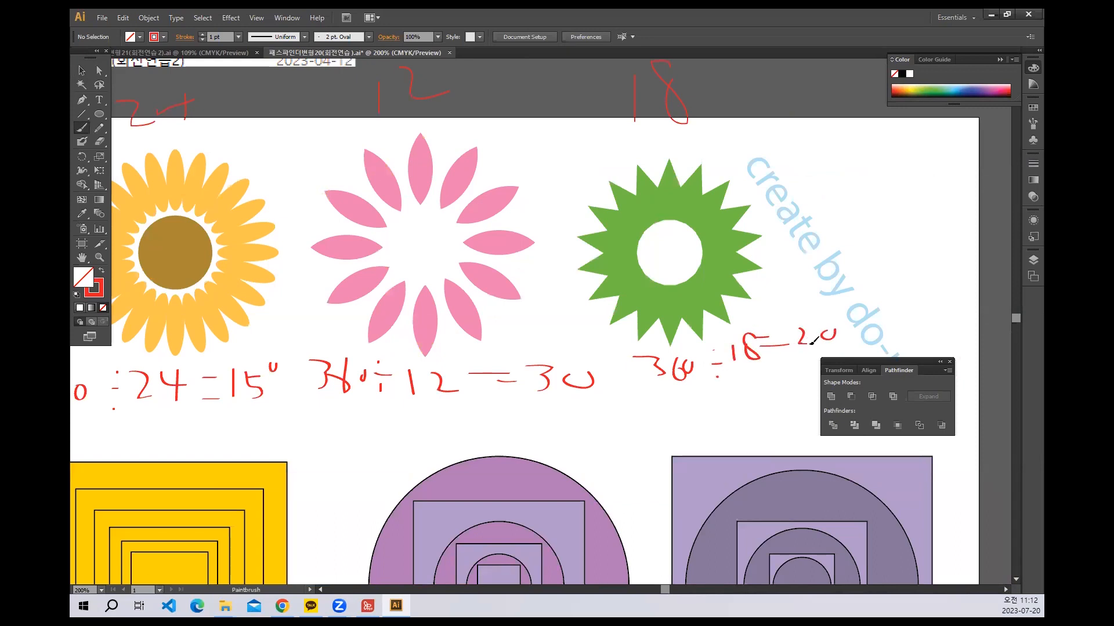
Paint a long horizontal red line beneath the sunflower's handwritten calculation.
left_click_drag(410, 405, 438, 399)
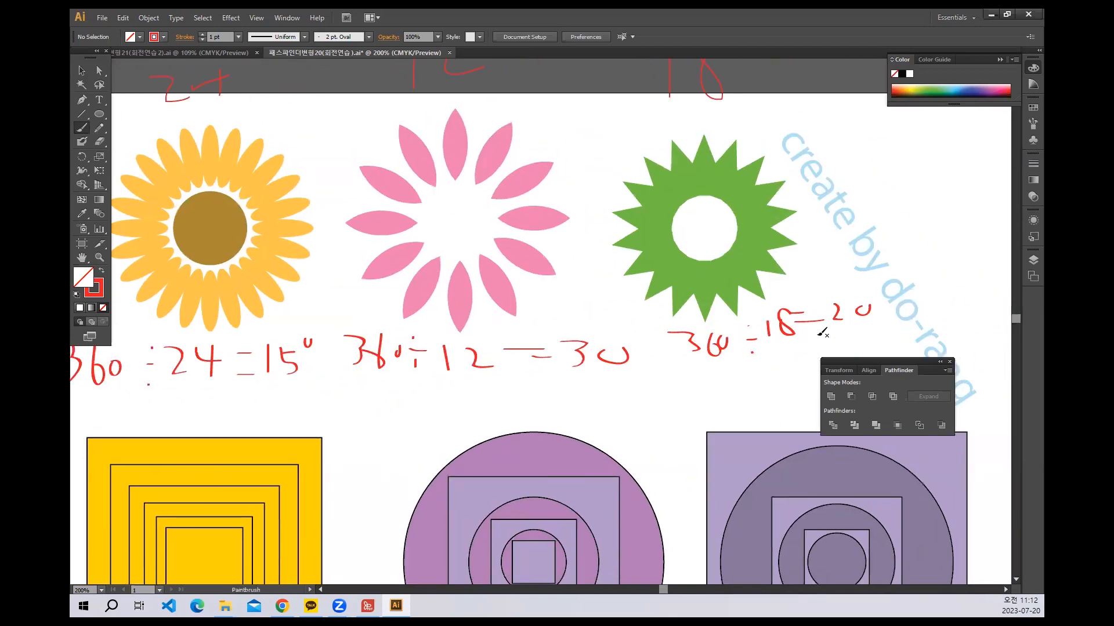
left_click_drag(489, 343, 633, 348)
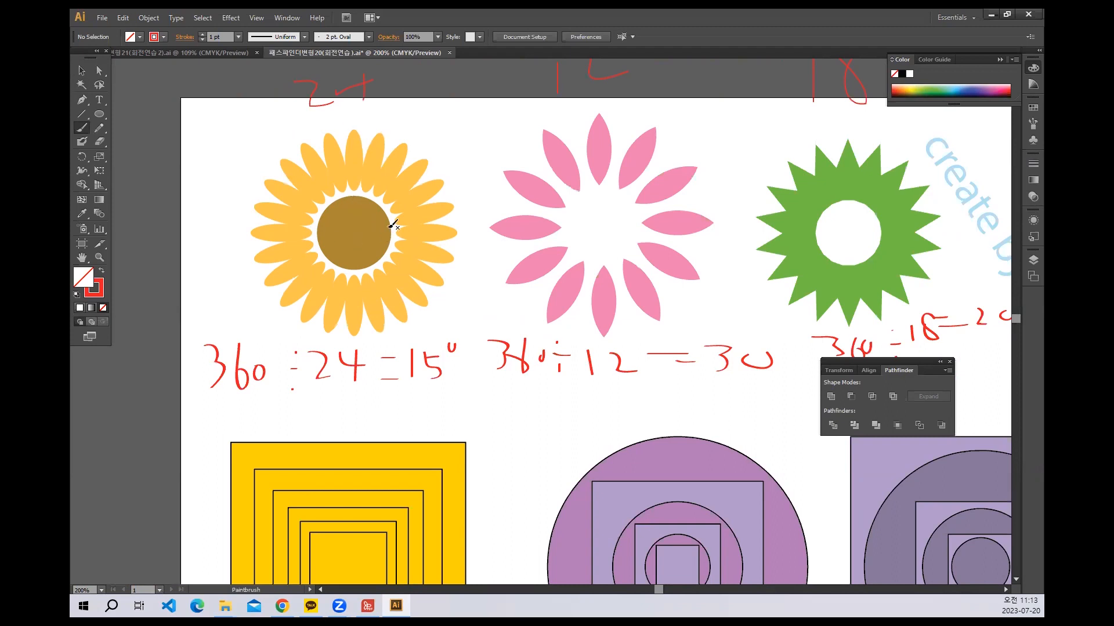
left_click_drag(182, 420, 477, 421)
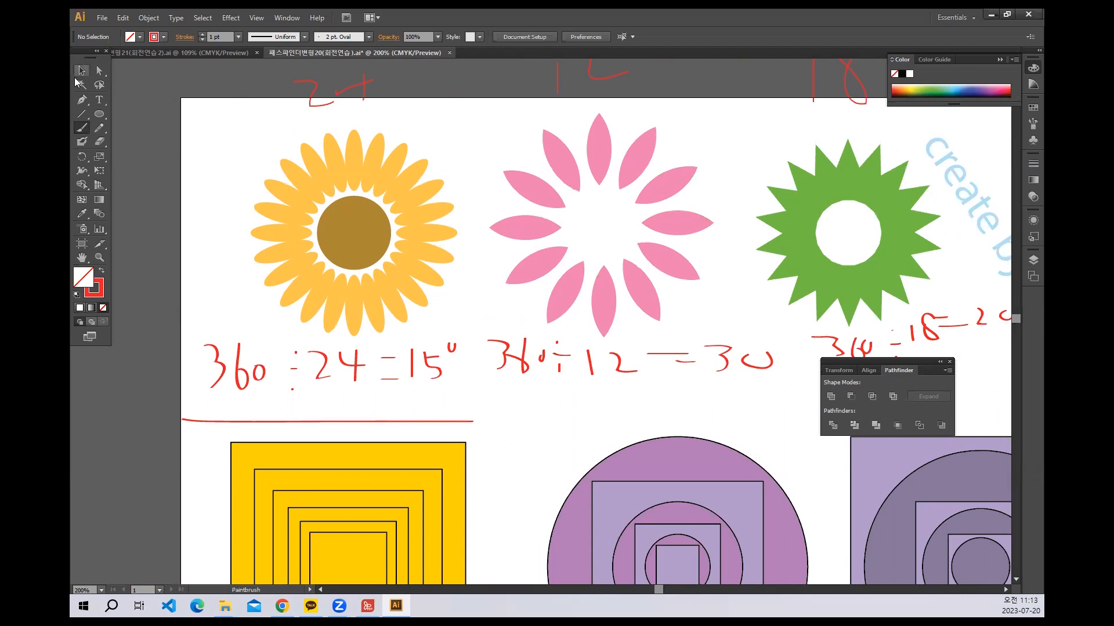
Draw a circle about 19 mm in diameter outside the artboard and give it the brown colour of the sunflower's centre.
left_click_drag(237, 209, 471, 197)
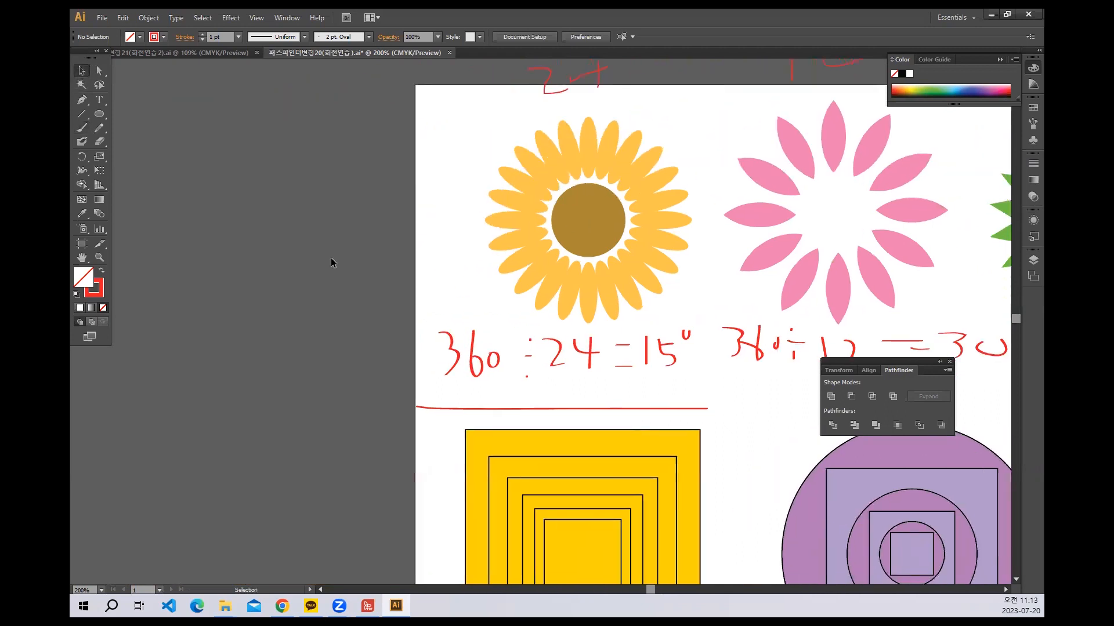
left_click(97, 118)
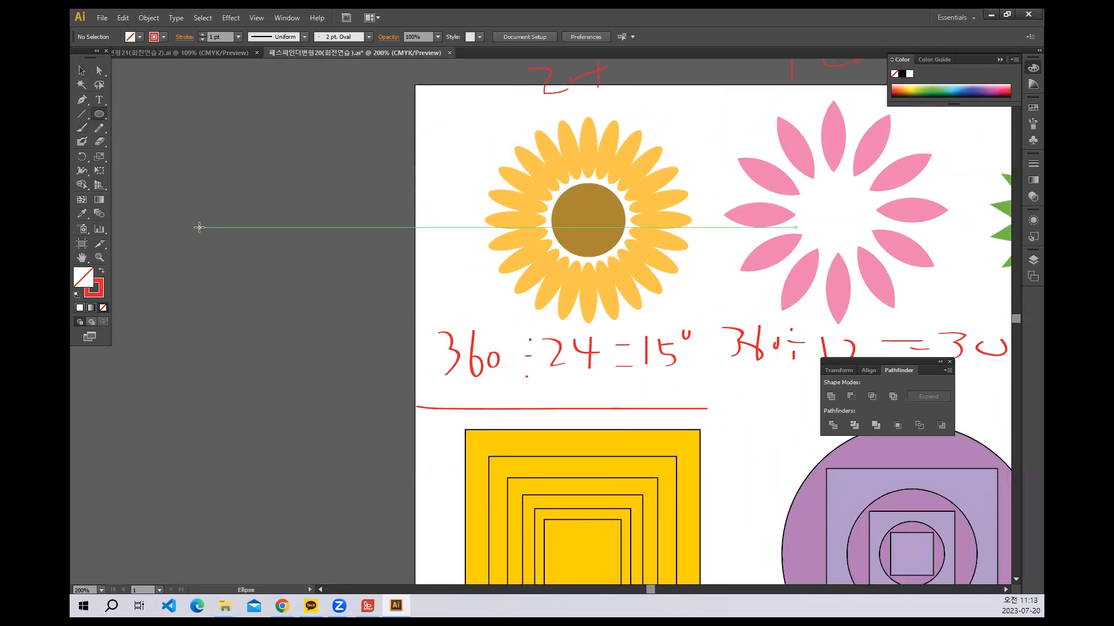
left_click_drag(188, 213, 249, 275)
left_click(82, 213)
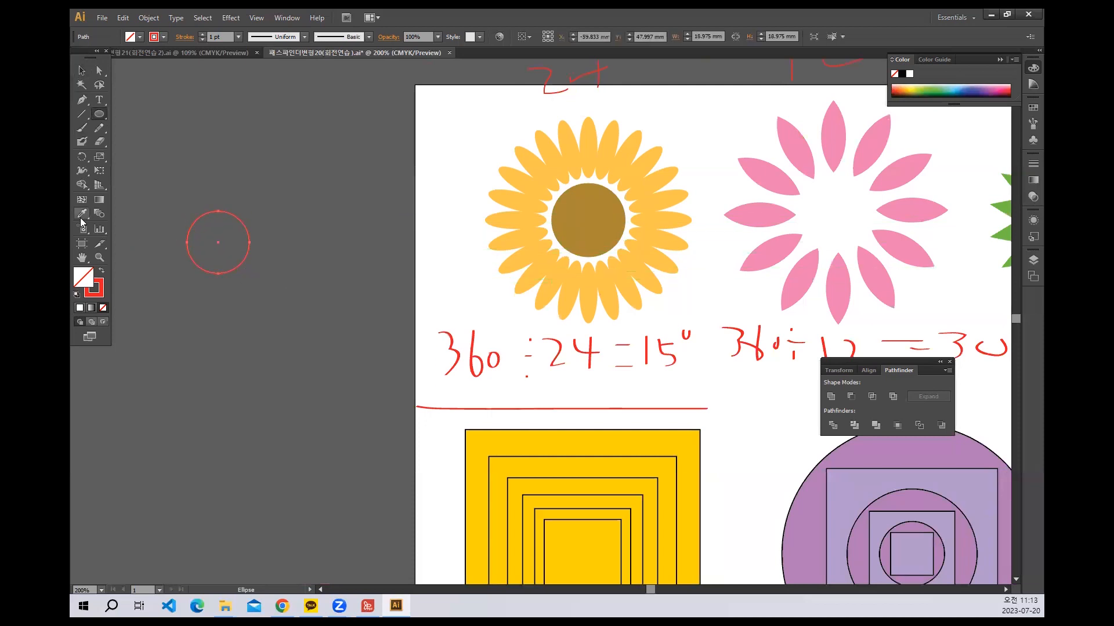
left_click(580, 220)
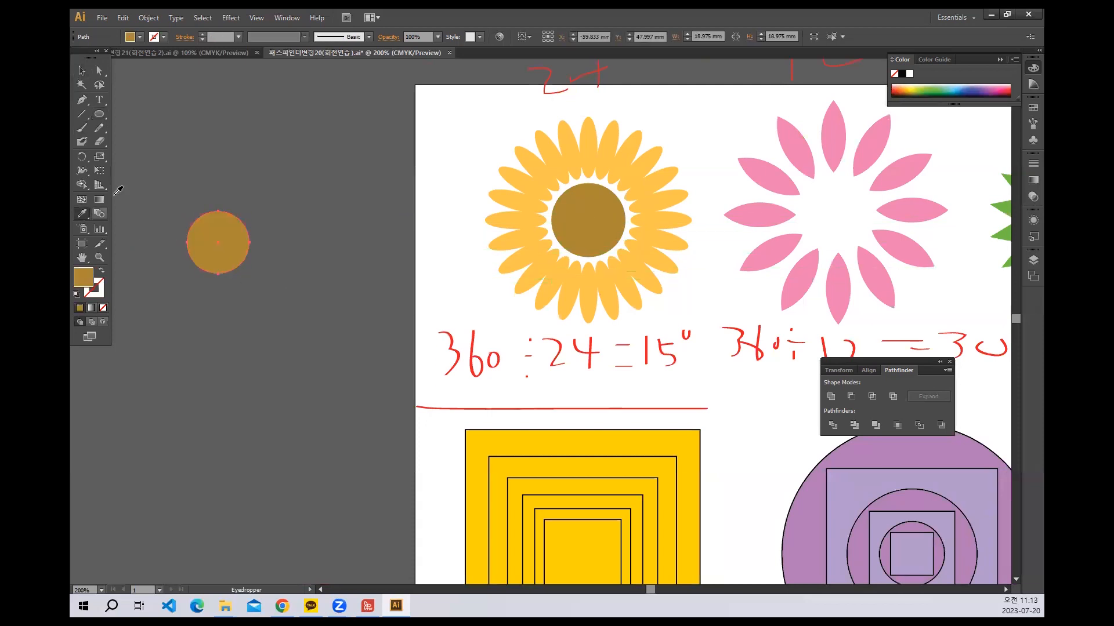
Draw a narrow ellipse about 5 × 14.3 mm just above the brown circle and give it the sunflower's petal colour.
left_click(100, 114)
left_click_drag(210, 160, 225, 208)
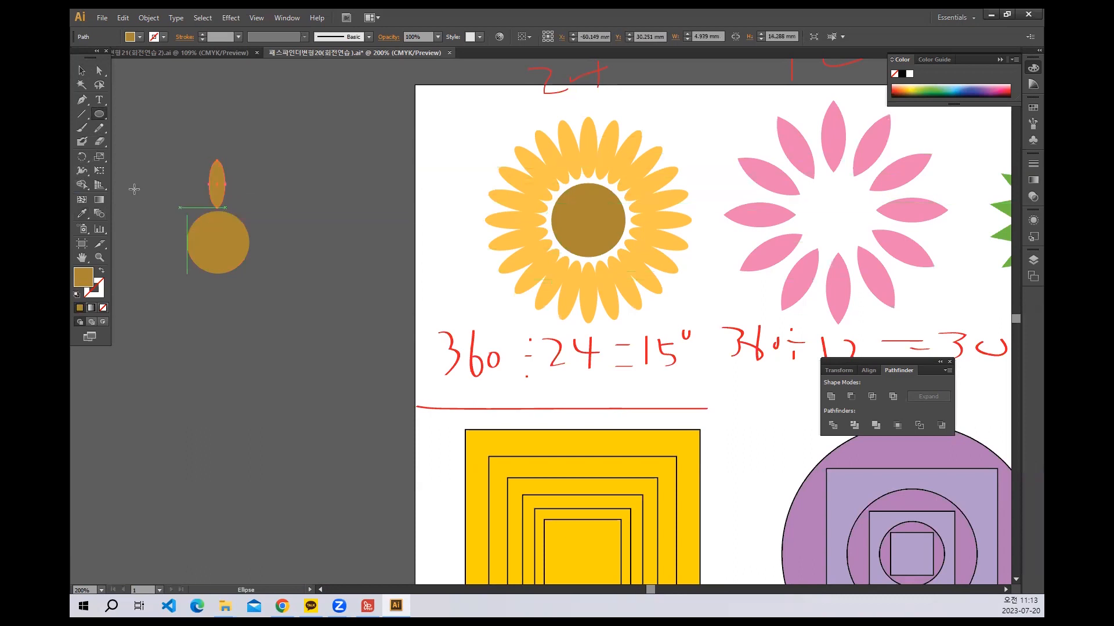
left_click(82, 213)
left_click(524, 155)
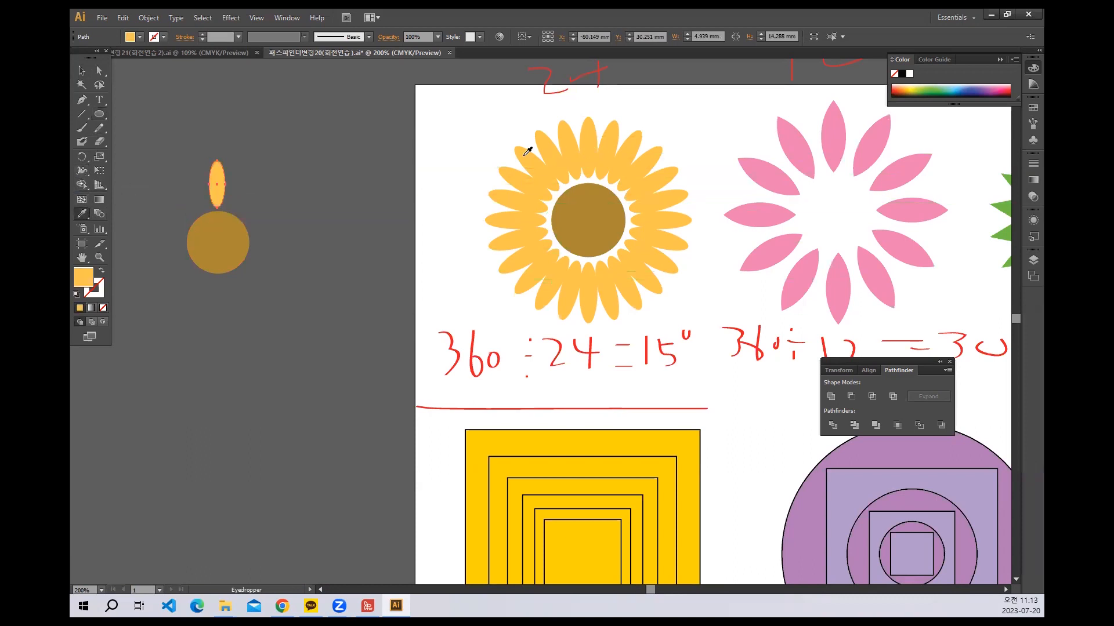
Shift the petal slightly sideways so that it is centred above the brown circle, and keep the petal selected.
left_click(82, 69)
left_click(235, 179)
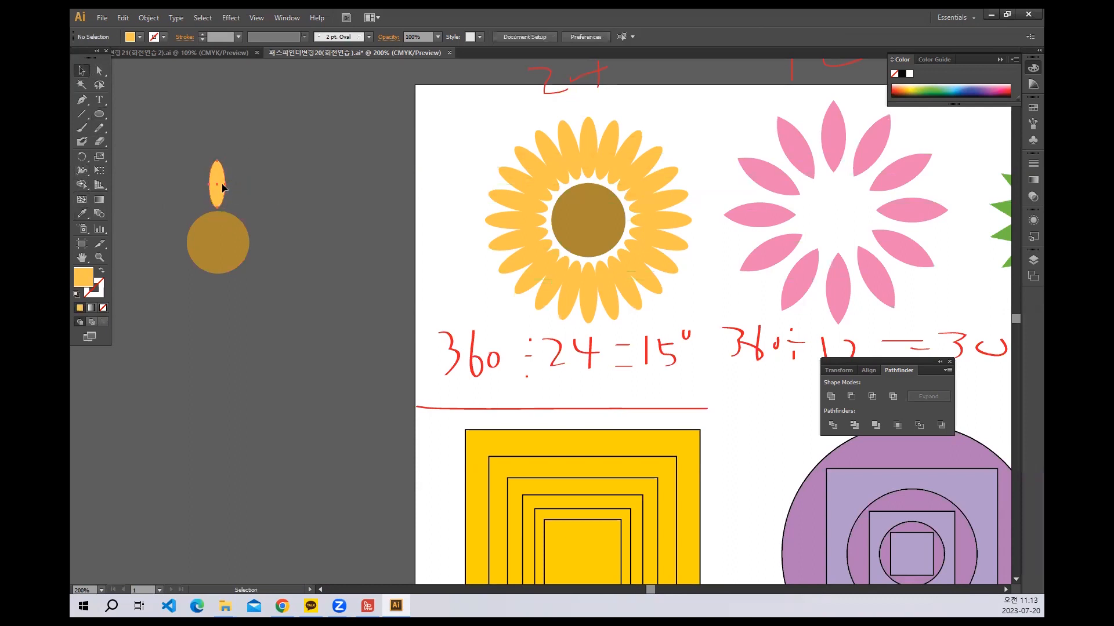
left_click_drag(222, 187, 223, 187)
left_click(257, 293)
left_click(219, 174)
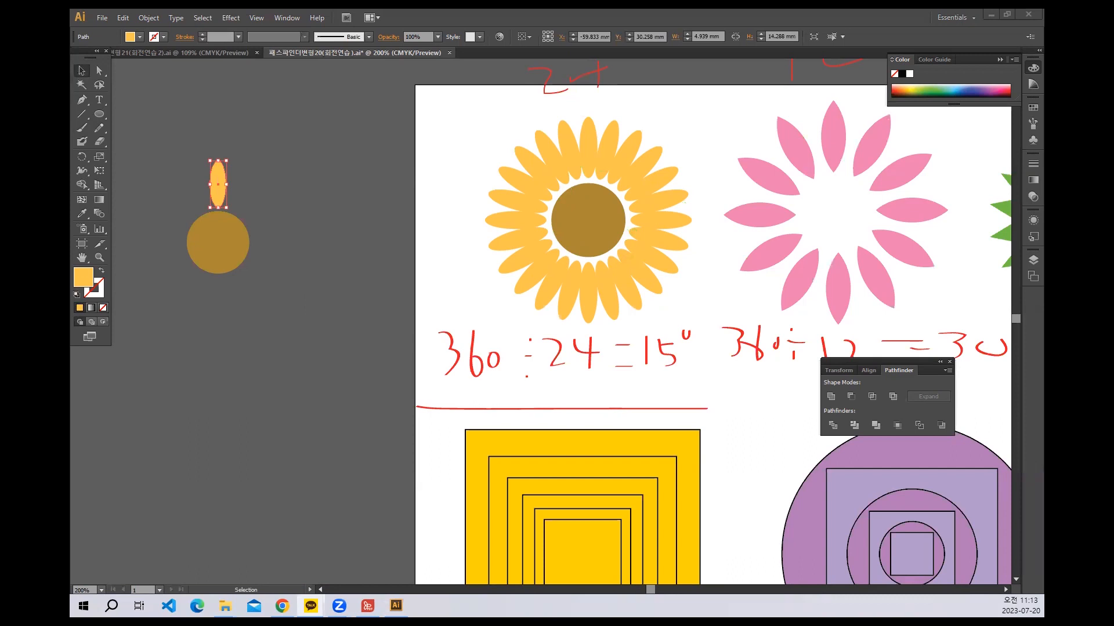
Select the yellow petal, set the brown circle's centre as its rotation point and enter 360/24 as the rotation angle.
left_click(254, 132)
left_click(184, 144)
left_click(214, 188)
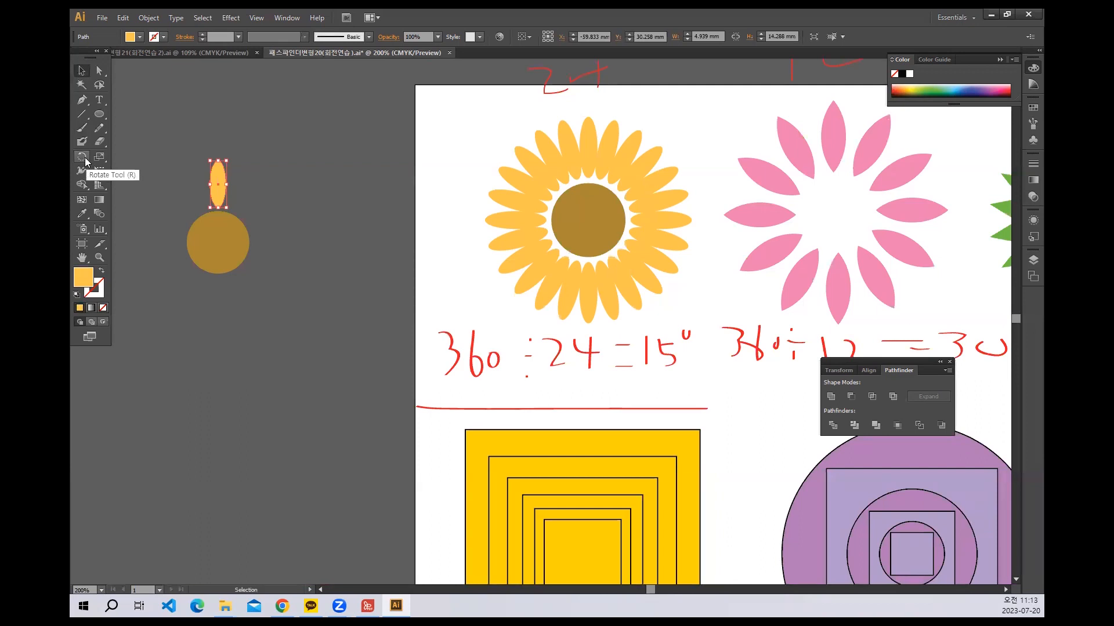
left_click(157, 121)
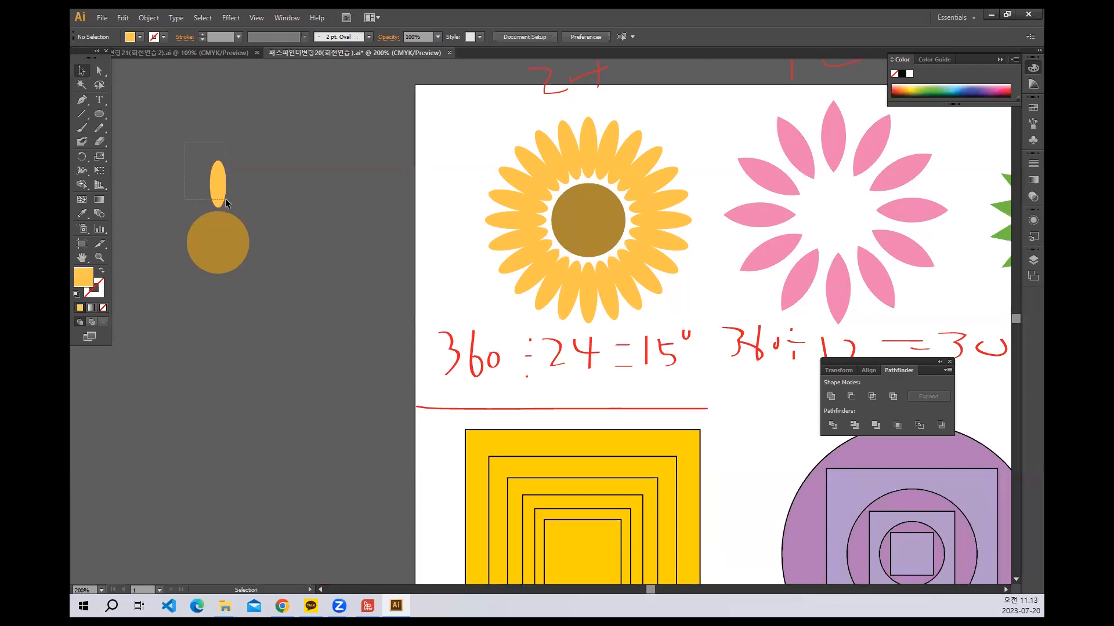
left_click(219, 195)
left_click(83, 156)
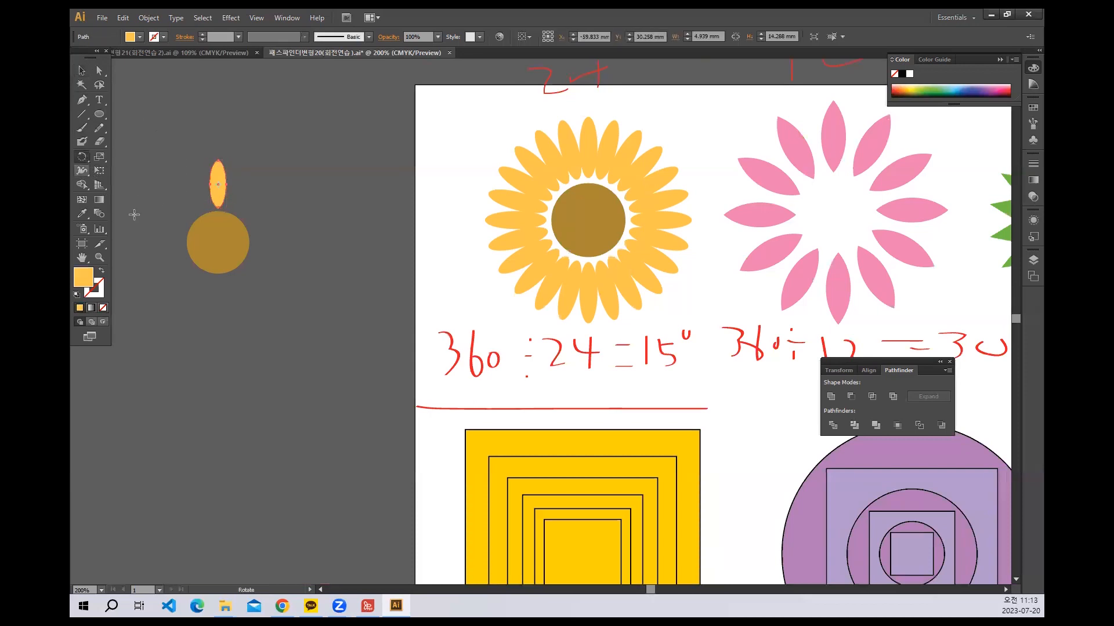
left_click(218, 242, "alt")
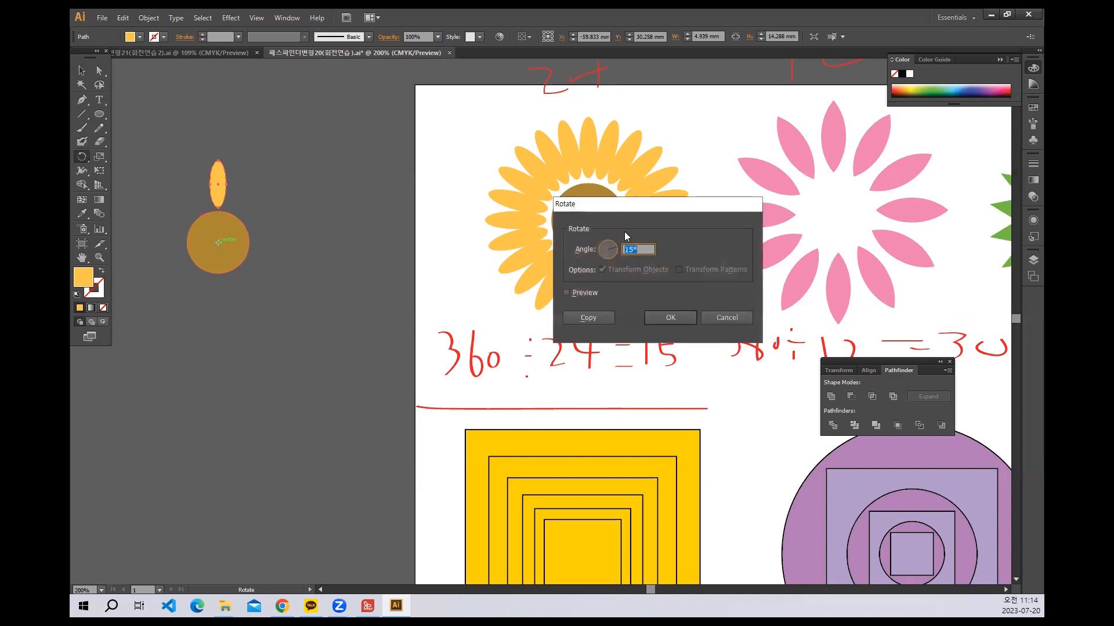
left_click_drag(607, 207, 338, 141)
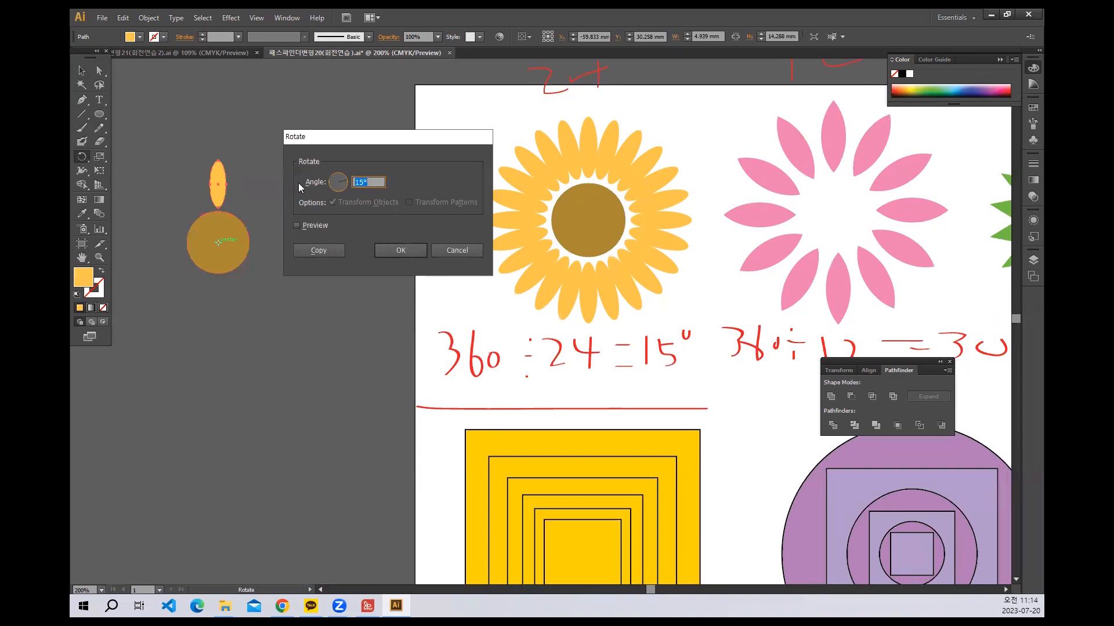
type("360/24")
Capture an image of the Rotate dialog showing 360/24, close the capture window and cancel the rotation.
key("Print")
left_click_drag(281, 129, 503, 288)
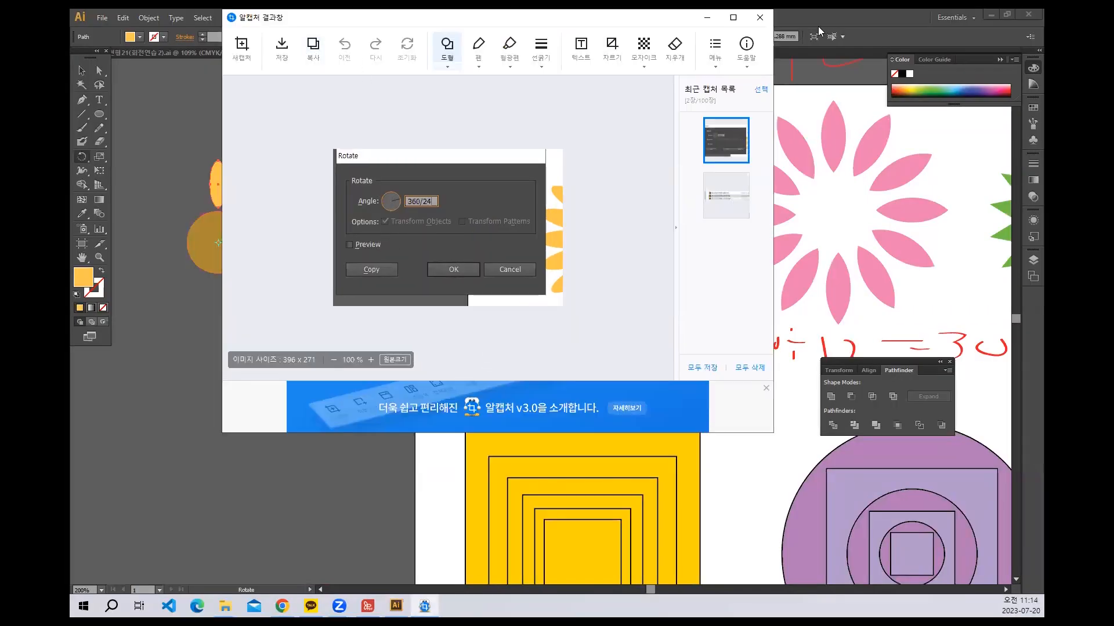
left_click(759, 18)
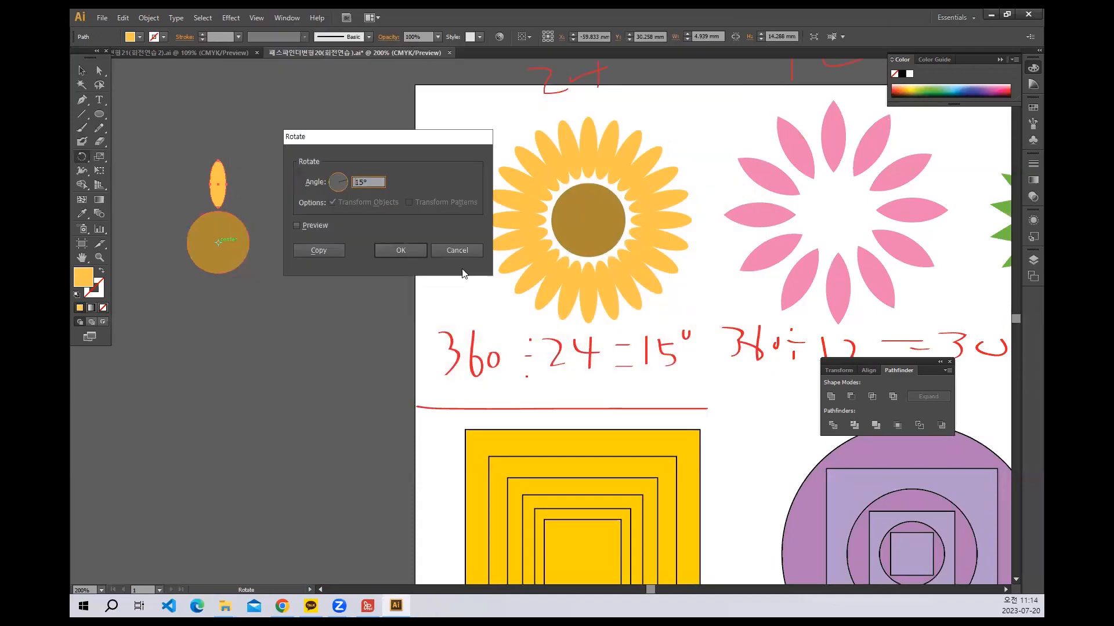
left_click(457, 250)
Paste the captured Rotate dialog image into the document, placing it outside the artboard above the brown circle.
left_click(81, 70)
left_click(249, 124)
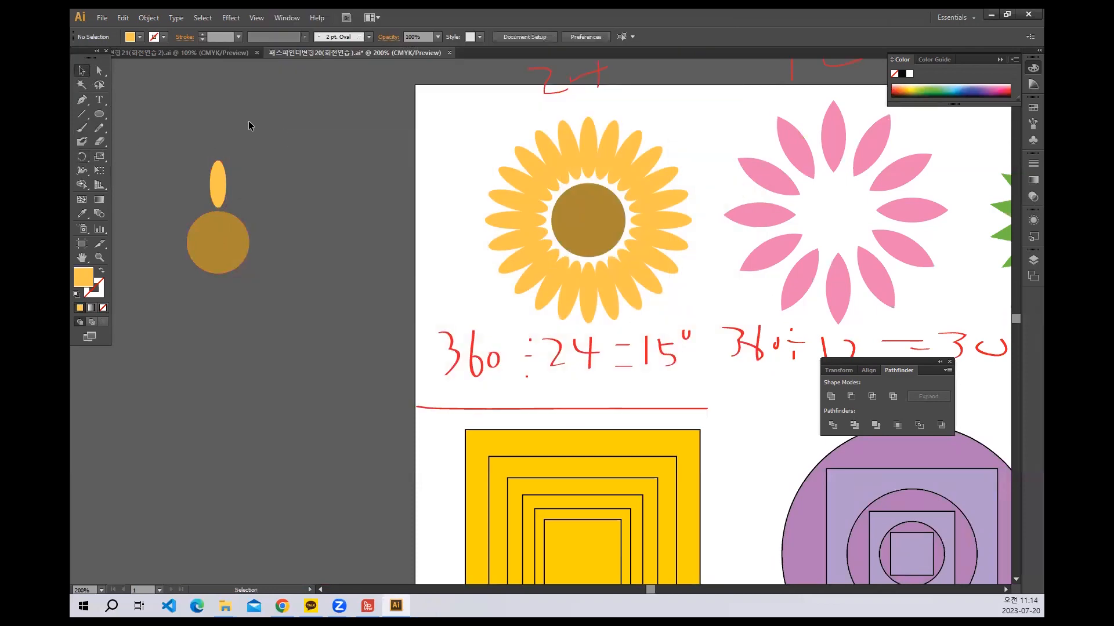
left_click_drag(334, 239, 412, 357)
left_click_drag(231, 64, 474, 291)
key("ctrl+v")
left_click_drag(563, 321, 471, 216)
key("ctrl+plus")
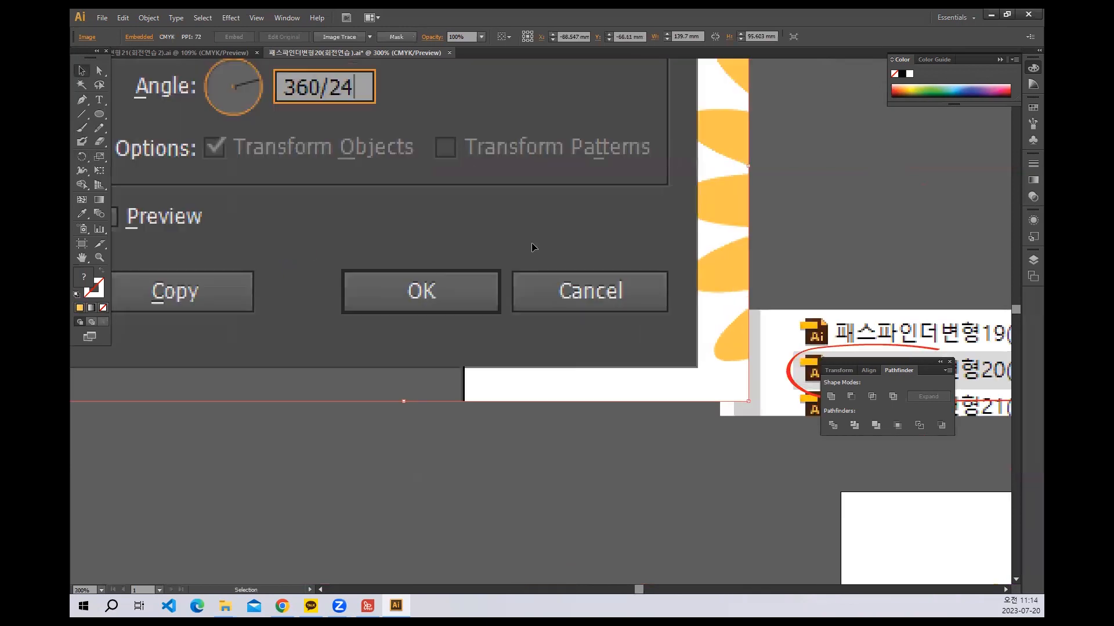
left_click_drag(314, 180, 373, 238)
Paint a yellow underline beneath 360/24 in the pasted dialog image and handwrite "= 15°" beside it.
left_click(82, 127)
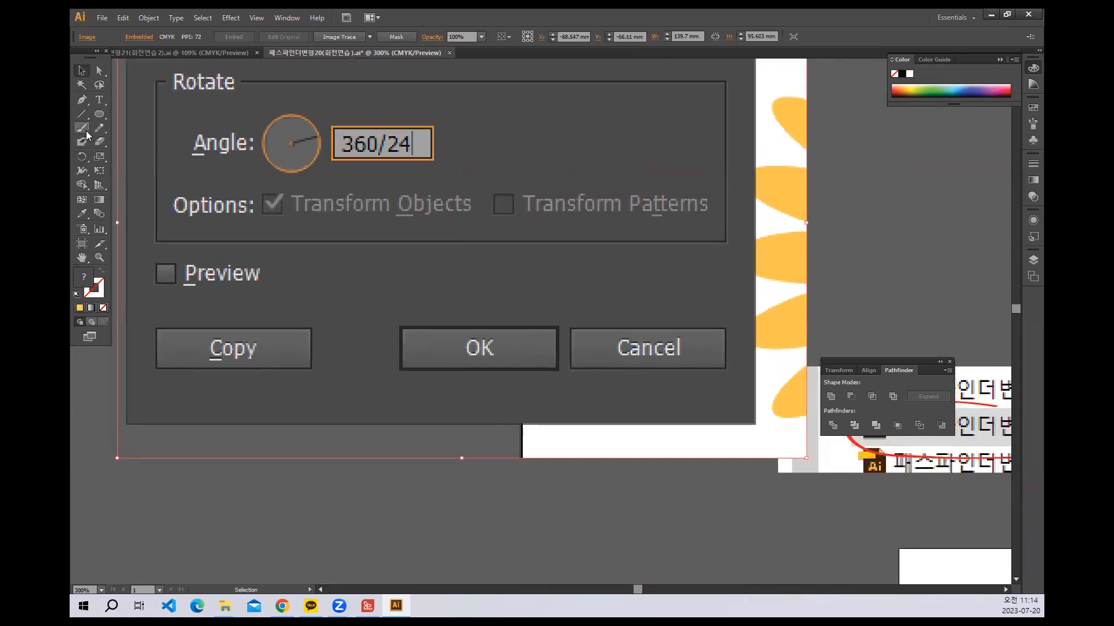
left_click_drag(313, 171, 434, 169)
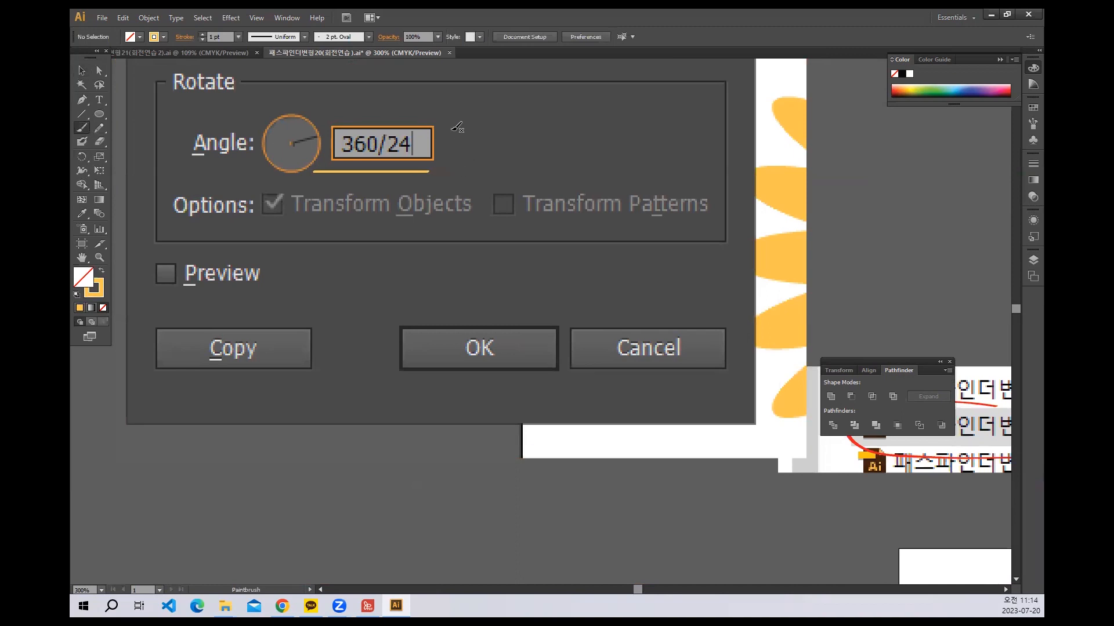
left_click_drag(450, 129, 472, 146)
left_click_drag(489, 123, 493, 156)
mouse_move(514, 127)
left_mouse_down()
mouse_move(526, 153)
mouse_move(528, 126)
mouse_move(575, 115)
mouse_move(561, 114)
left_mouse_up()
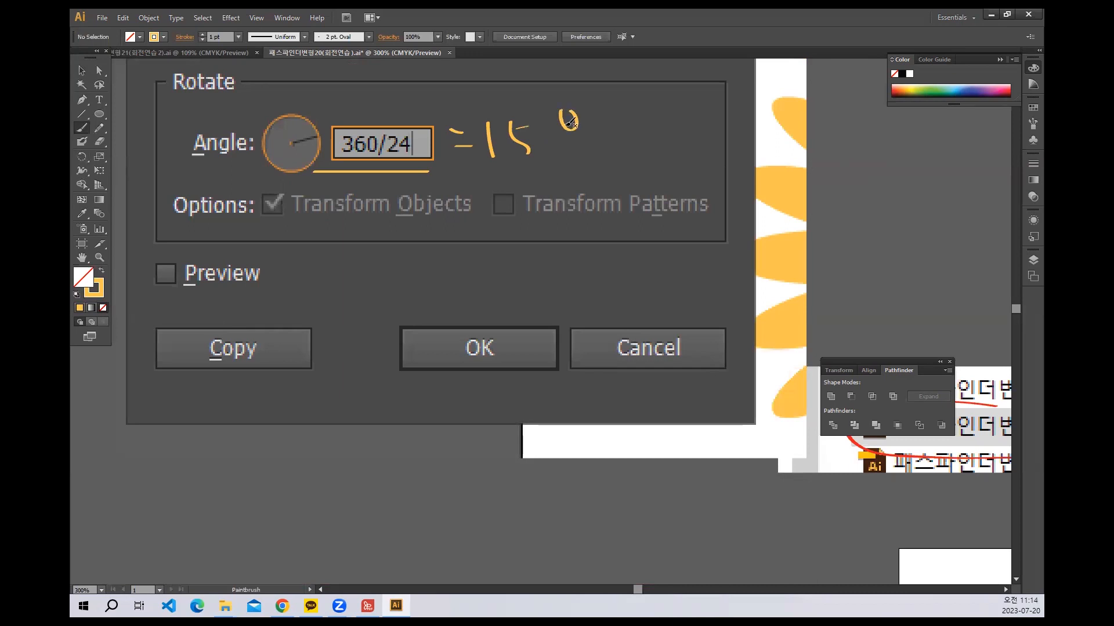
Brush a check mark above 360/24, a handwritten sign to the right of 15° and a second underline beneath 360/24.
left_click_drag(380, 115, 413, 117)
mouse_move(676, 101)
left_mouse_down()
mouse_move(667, 170)
mouse_move(707, 171)
mouse_move(694, 188)
left_mouse_up()
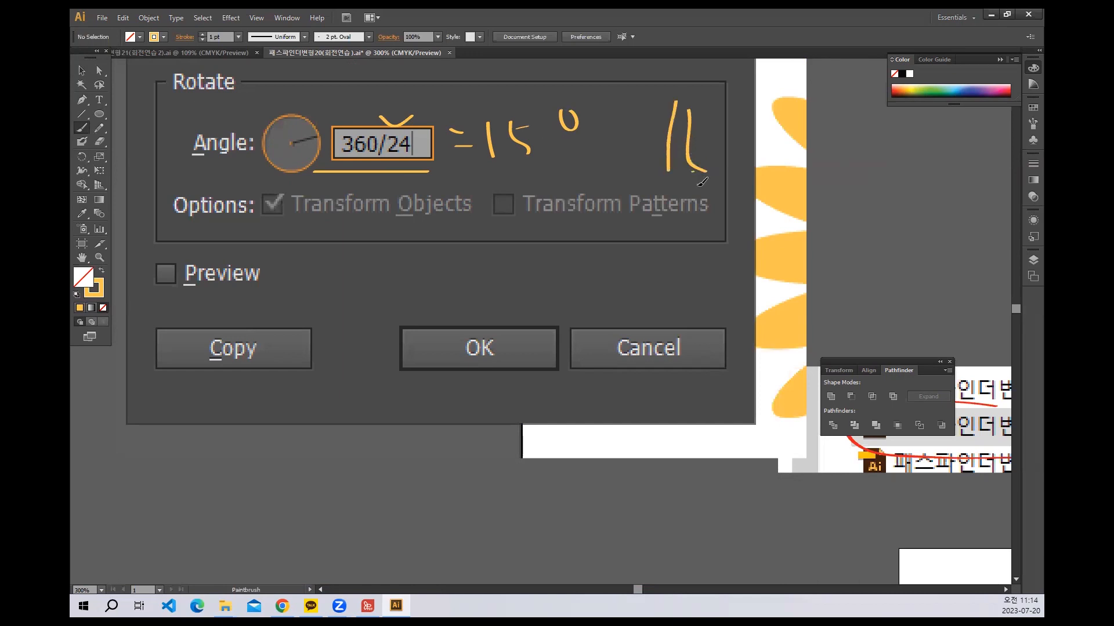
left_click_drag(663, 120, 703, 132)
left_click_drag(316, 172, 451, 167)
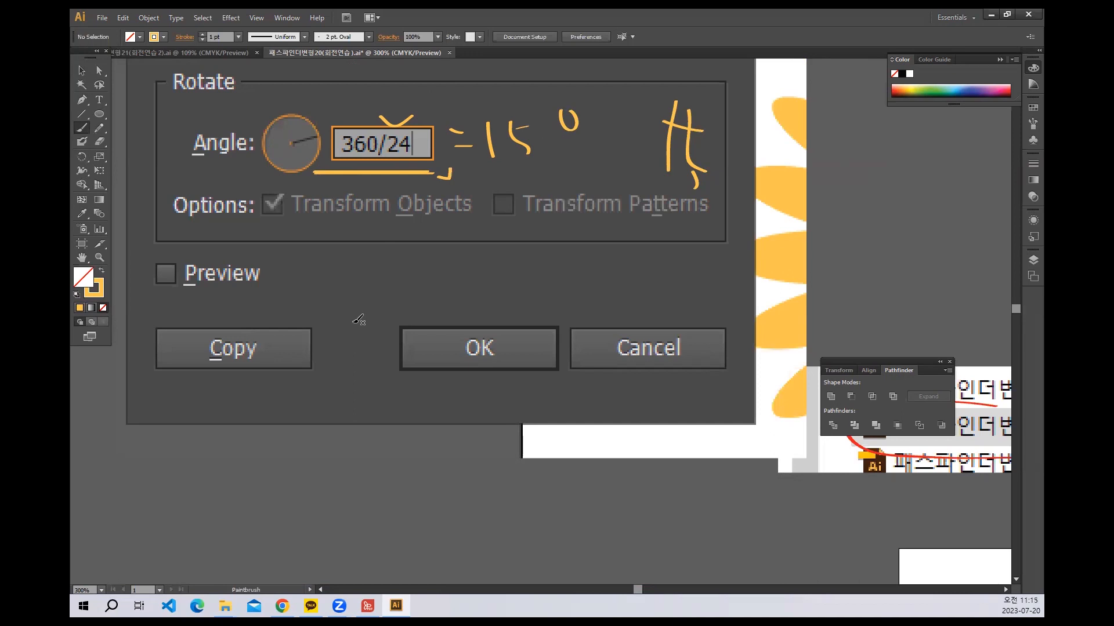
Handwrite a larger "360/24 = 15" over the lower part of the dialog image, with another 15 beneath it.
key("space")
left_click_drag(648, 298, 490, 284)
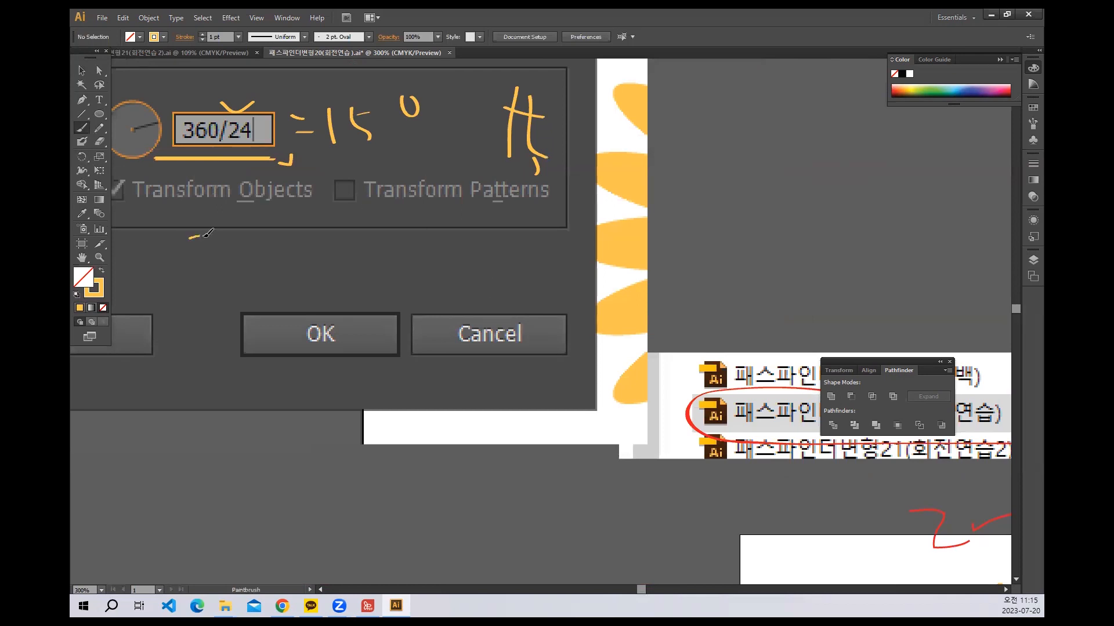
mouse_move(188, 238)
left_mouse_down()
mouse_move(191, 266)
mouse_move(203, 312)
left_mouse_up()
left_click_drag(268, 229, 239, 289)
mouse_move(296, 249)
left_mouse_down()
mouse_move(302, 279)
mouse_move(343, 256)
left_mouse_up()
left_click_drag(404, 227, 360, 318)
left_click_drag(425, 256, 458, 309)
left_click_drag(478, 241, 516, 280)
left_click_drag(503, 244, 497, 311)
left_click_drag(272, 371, 272, 409)
mouse_move(309, 348)
left_mouse_down()
mouse_move(339, 414)
mouse_move(382, 359)
left_mouse_up()
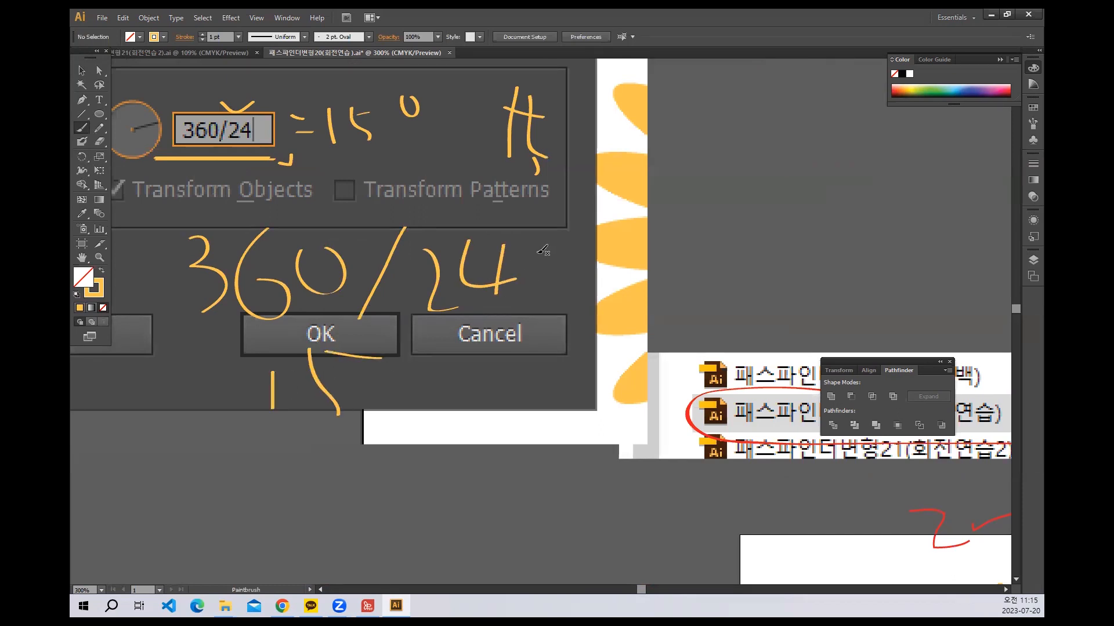
mouse_move(539, 251)
left_mouse_down()
mouse_move(576, 255)
mouse_move(566, 277)
left_mouse_up()
left_click_drag(591, 243, 597, 290)
Make a copy of the yellow petal rotated 15° about the brown circle's centre.
left_click(82, 70)
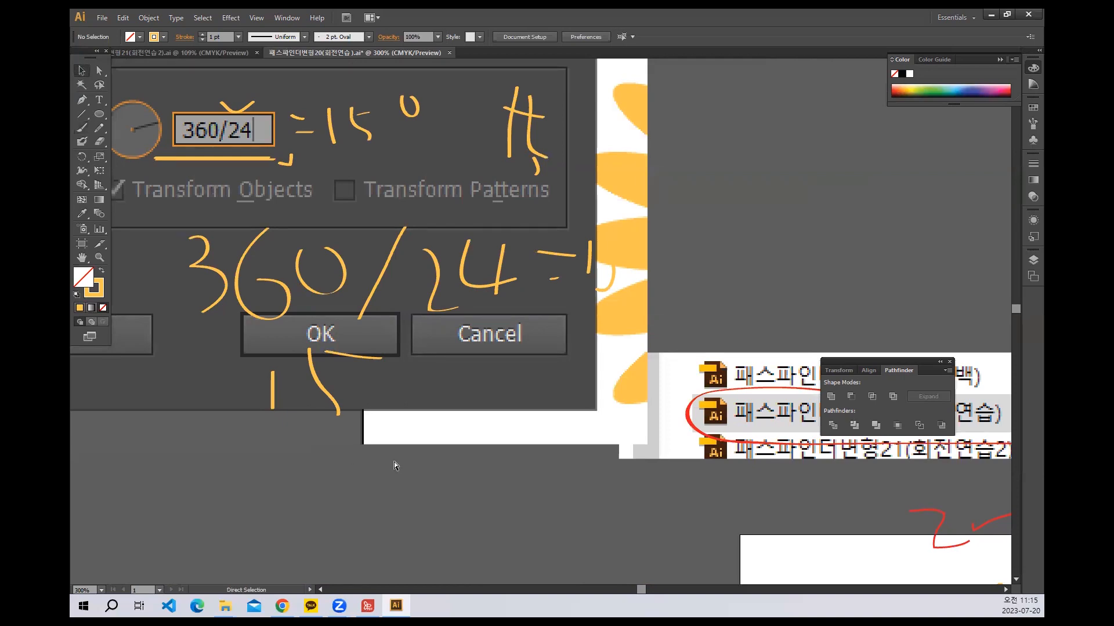
key("ctrl+minus")
key("ctrl+minus")
left_click_drag(394, 460, 290, 334)
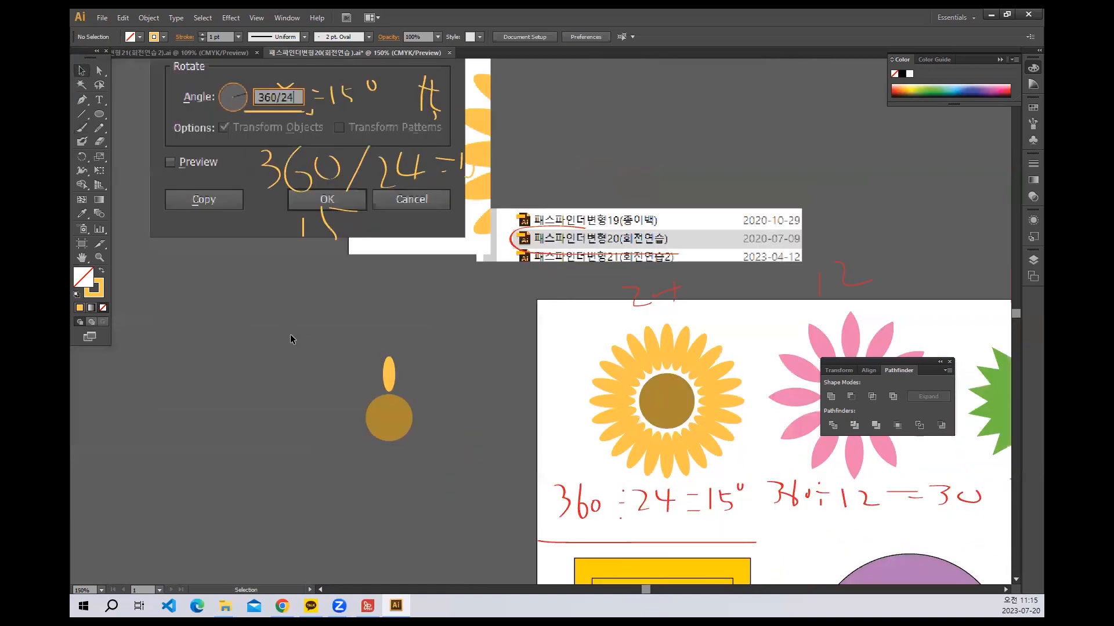
left_click(389, 374)
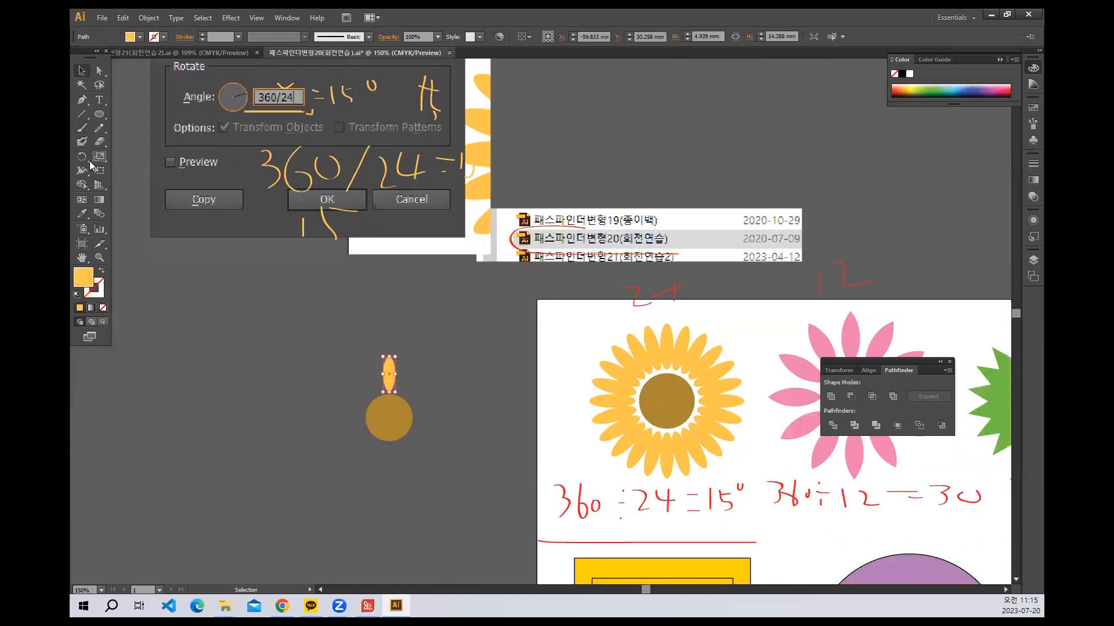
left_click(82, 157)
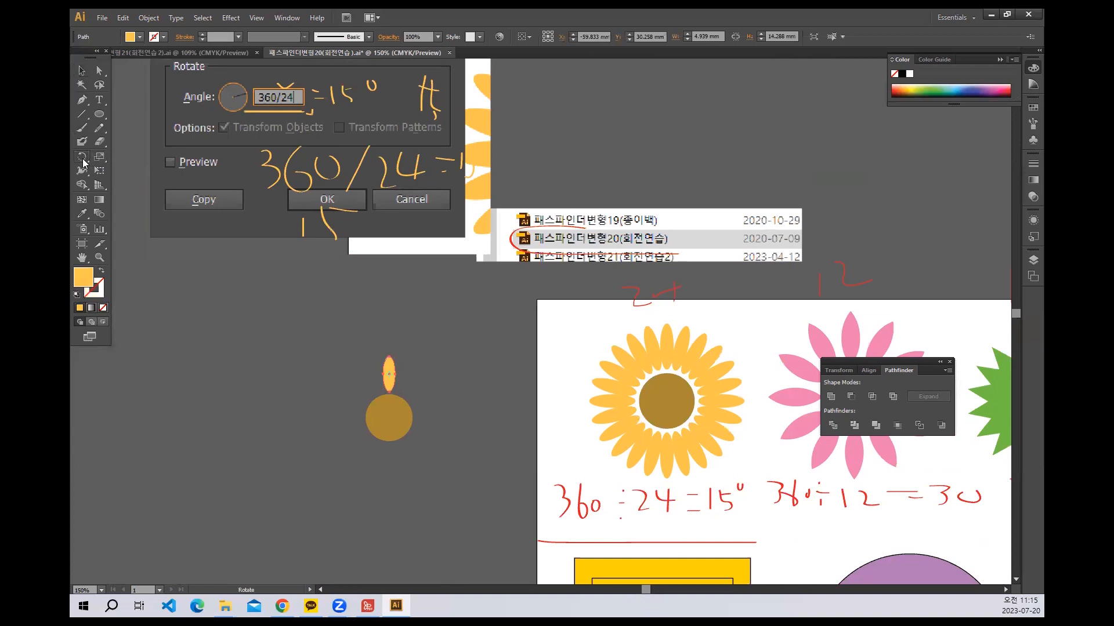
left_click(388, 417, "alt")
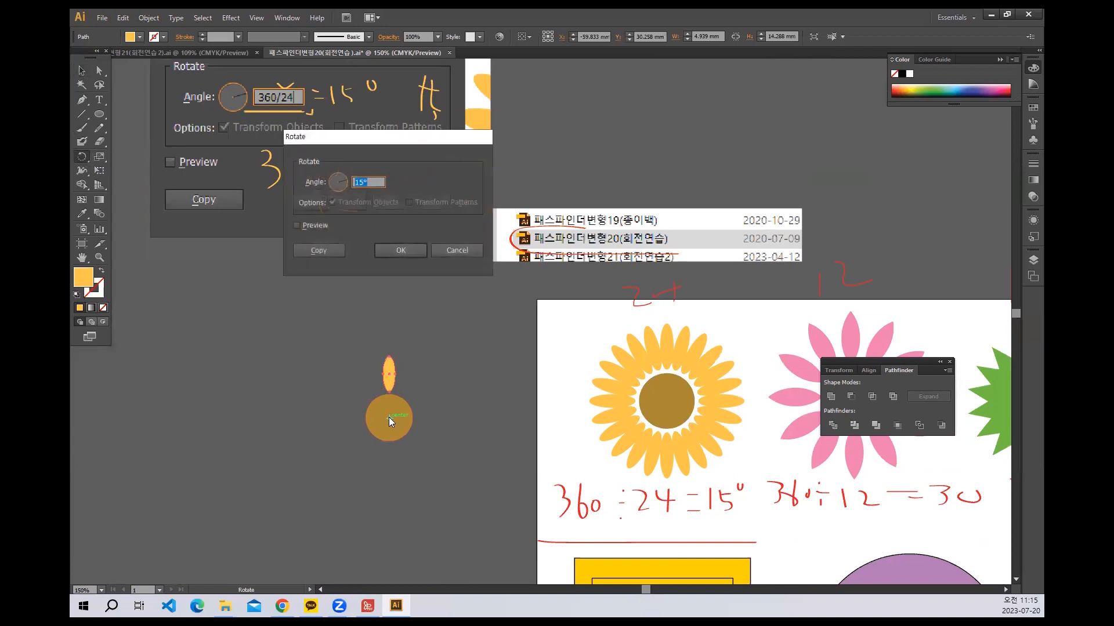
left_click(319, 249)
Repeat the rotated copy until 24 petals surround the brown circle, and deselect the finished sunflower.
key("ctrl+d")
key("ctrl+d")
key("ctrl+d")
key("ctrl+d")
key("ctrl+d")
key("ctrl+d")
key("ctrl+d")
key("ctrl+d")
key("ctrl+d")
key("ctrl+d")
key("ctrl+d")
key("ctrl+d")
key("ctrl+d")
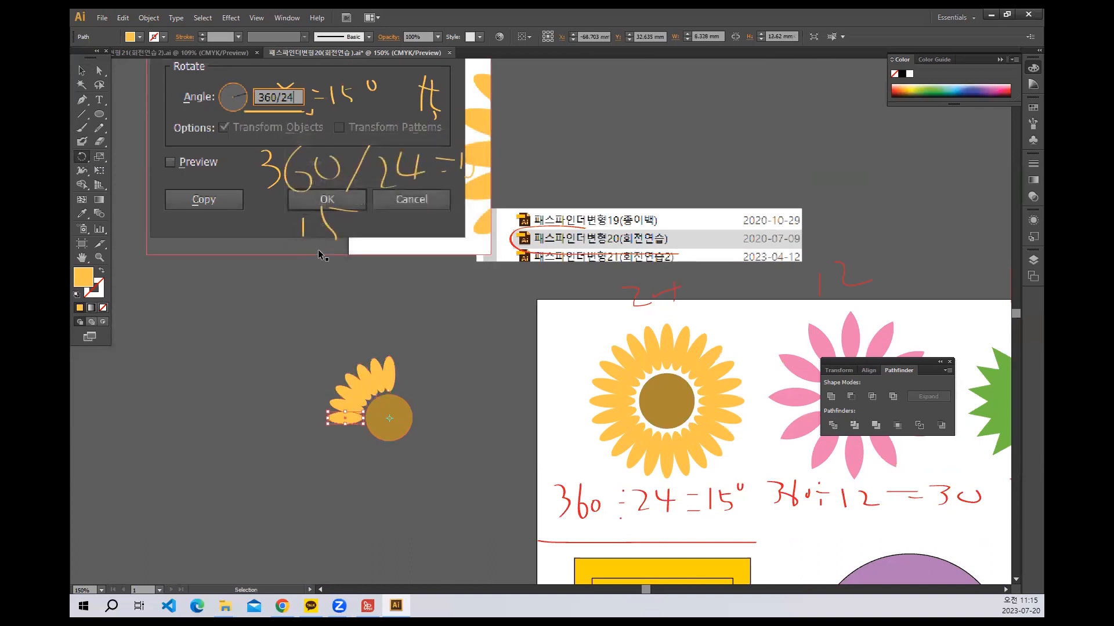
key("ctrl+d")
key("ctrl+d")
key("ctrl+d")
key("ctrl+d")
key("ctrl+d")
key("ctrl+d")
key("ctrl+d")
key("ctrl+d")
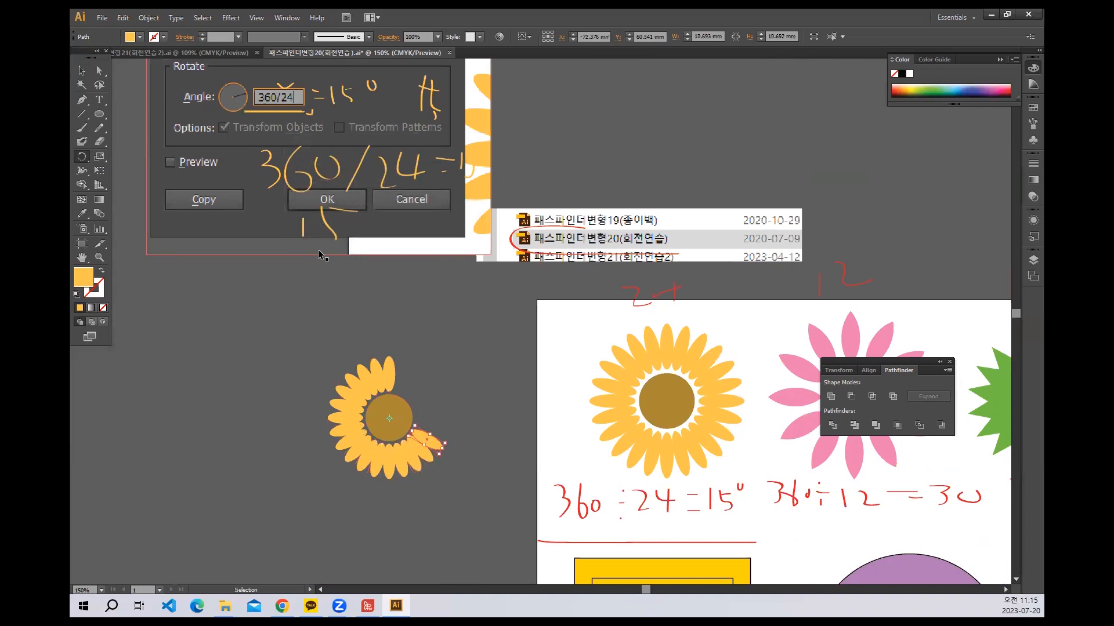
key("ctrl+d")
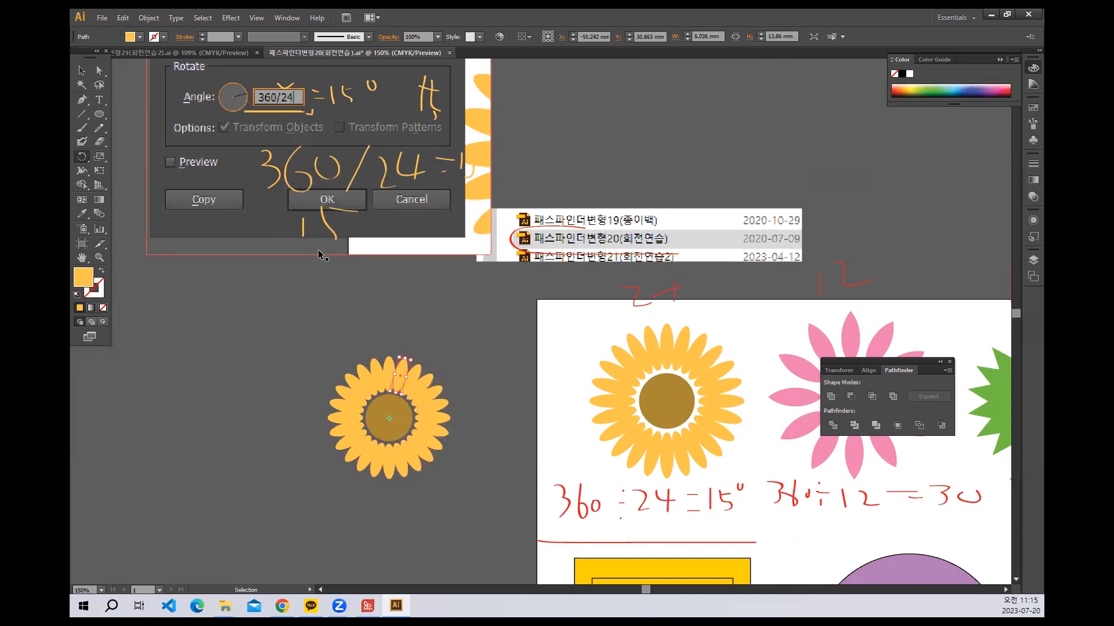
left_click(82, 70)
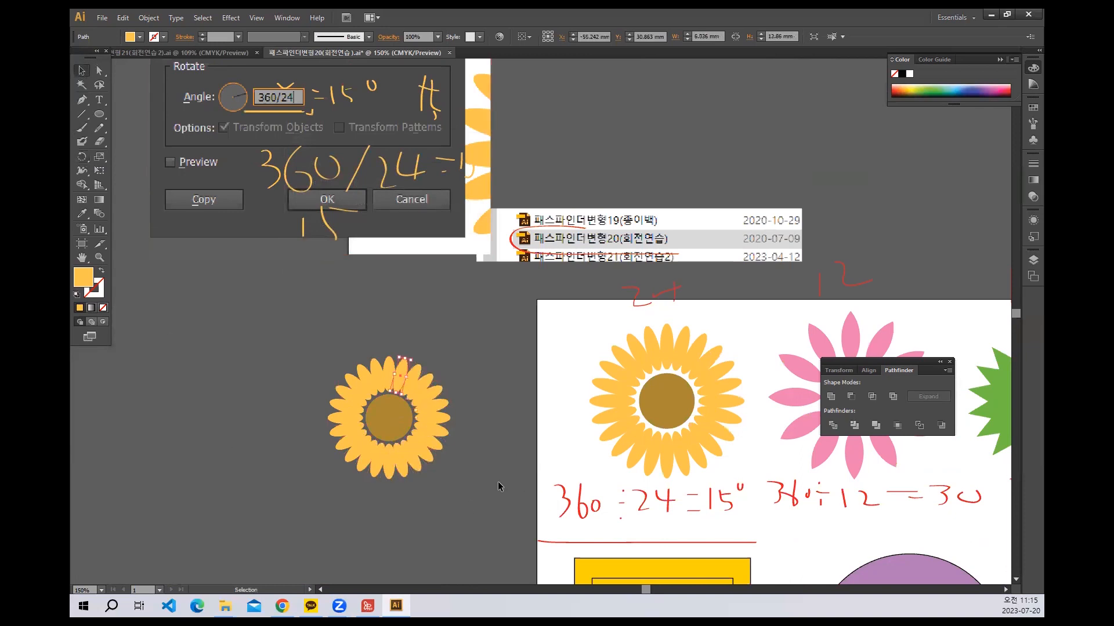
left_click(537, 461)
Draw a yellow circle about 32.7 mm in diameter above the artboards, overlap it halfway with an identical circle and select both.
scroll(399, 401, "right", 10)
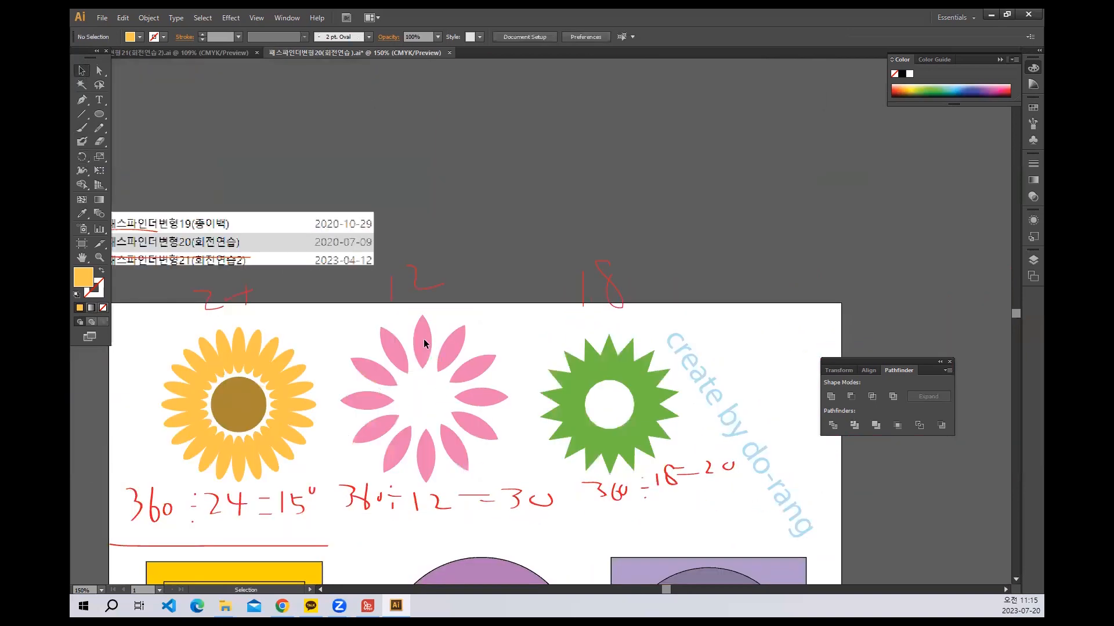
scroll(226, 144, "up", 5)
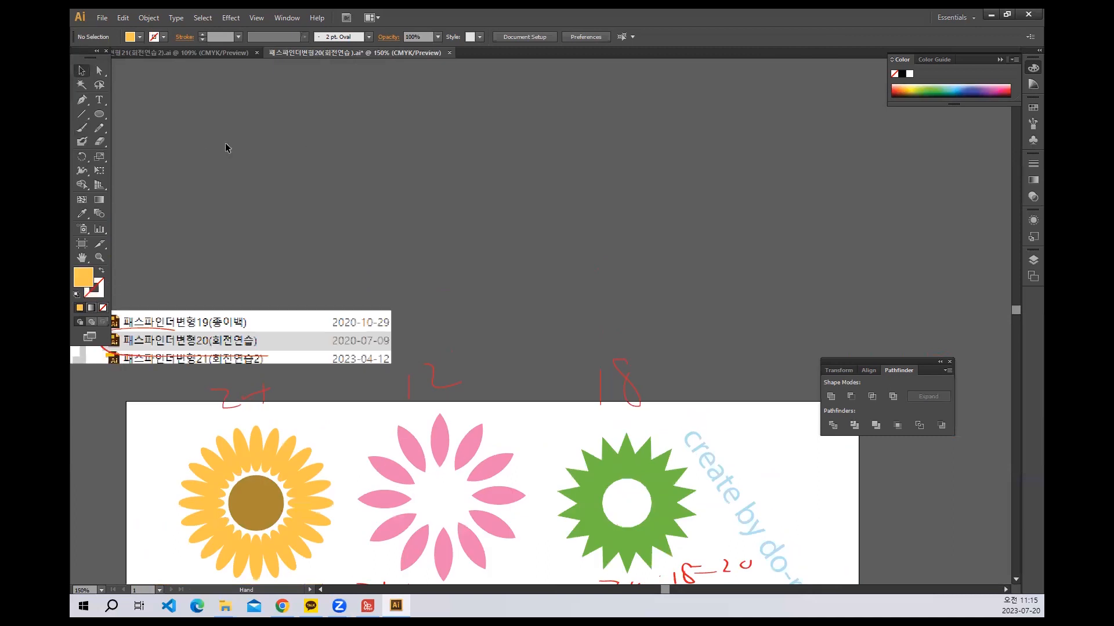
left_click(99, 114)
left_click_drag(360, 118, 421, 184)
key("ctrl+z")
left_click_drag(338, 117, 448, 167)
left_click(82, 70)
left_click(466, 218)
key("ctrl+a")
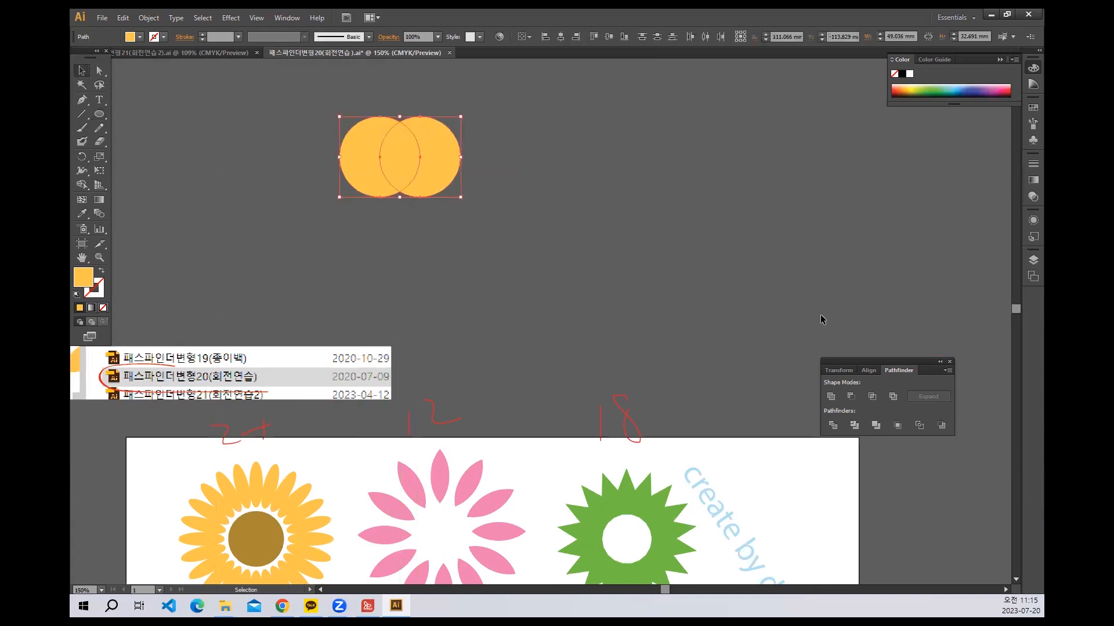
Intersect the two circles into a pointed petal and narrow it to about 9.8 × 28.3 mm.
left_click(871, 396)
left_click_drag(421, 157, 411, 157)
left_click(454, 192)
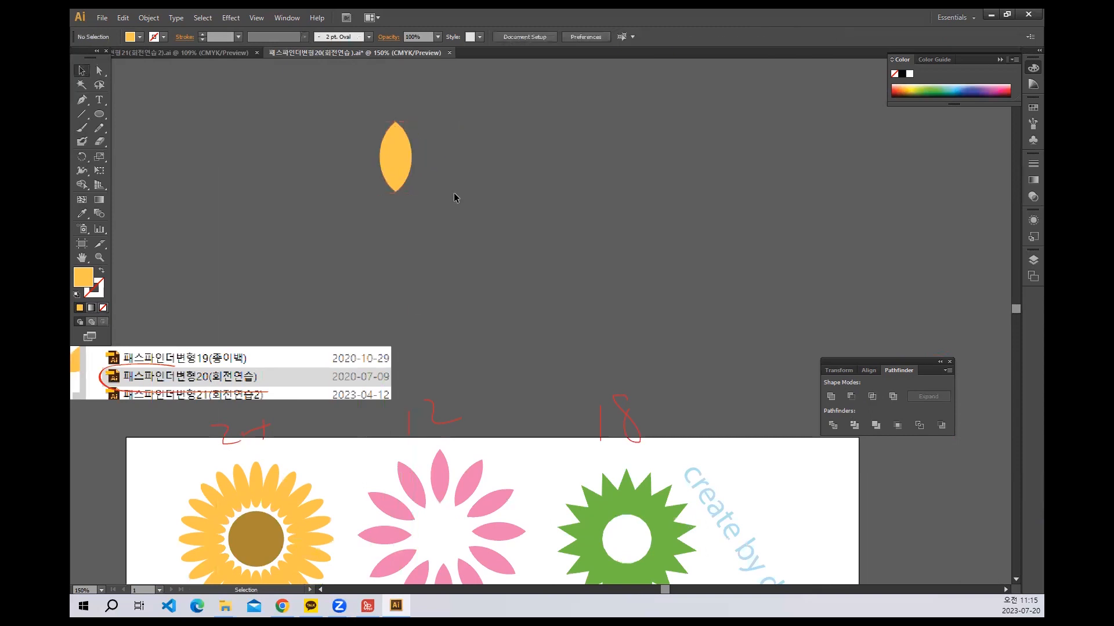
left_click(398, 161)
left_click_drag(411, 158, 404, 160)
Move the pointed petal up and to the right into the empty area above the artboards.
left_click(468, 236)
left_click_drag(435, 245, 400, 340)
left_click_drag(364, 248, 526, 153)
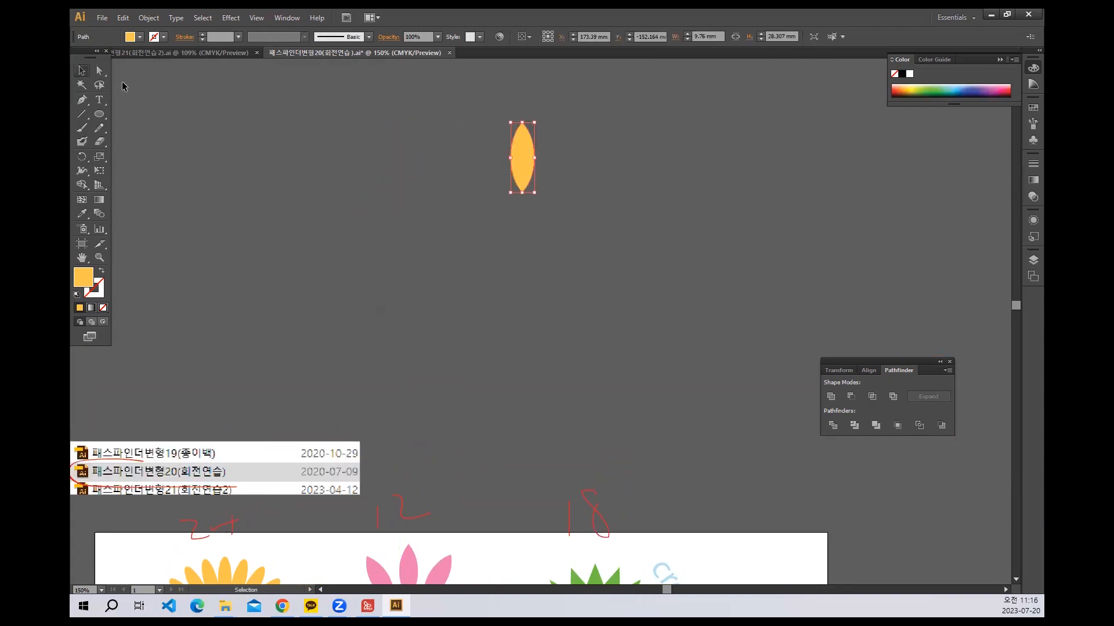
Make a copy of the pointed petal rotated by 360/12 about a point directly below it.
left_click(482, 131)
left_click(521, 157)
left_click(82, 157)
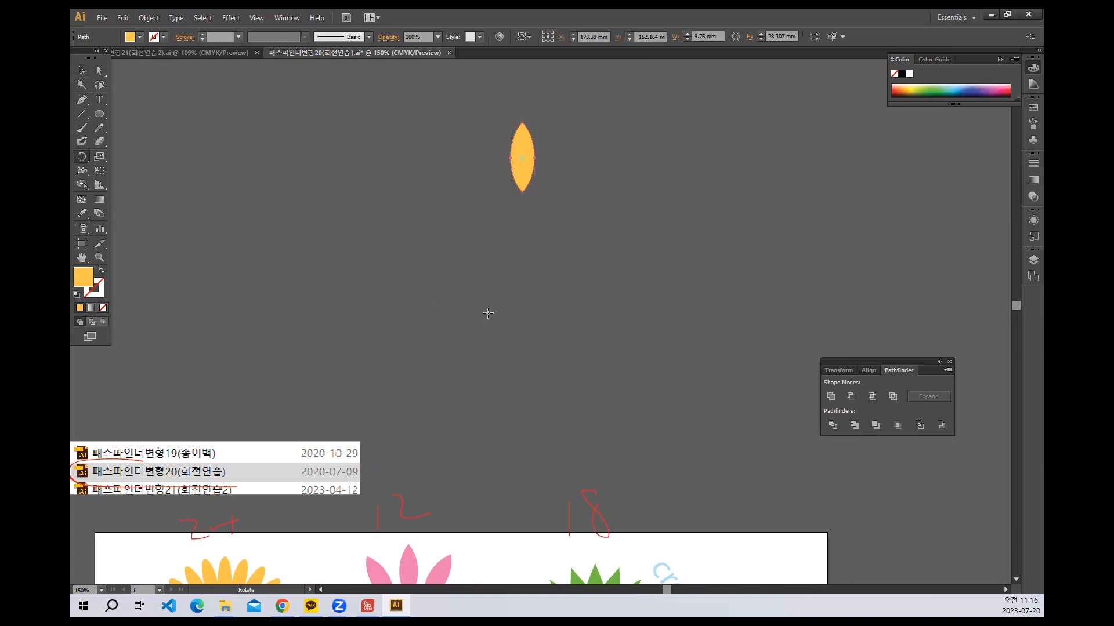
left_click(524, 263, "alt")
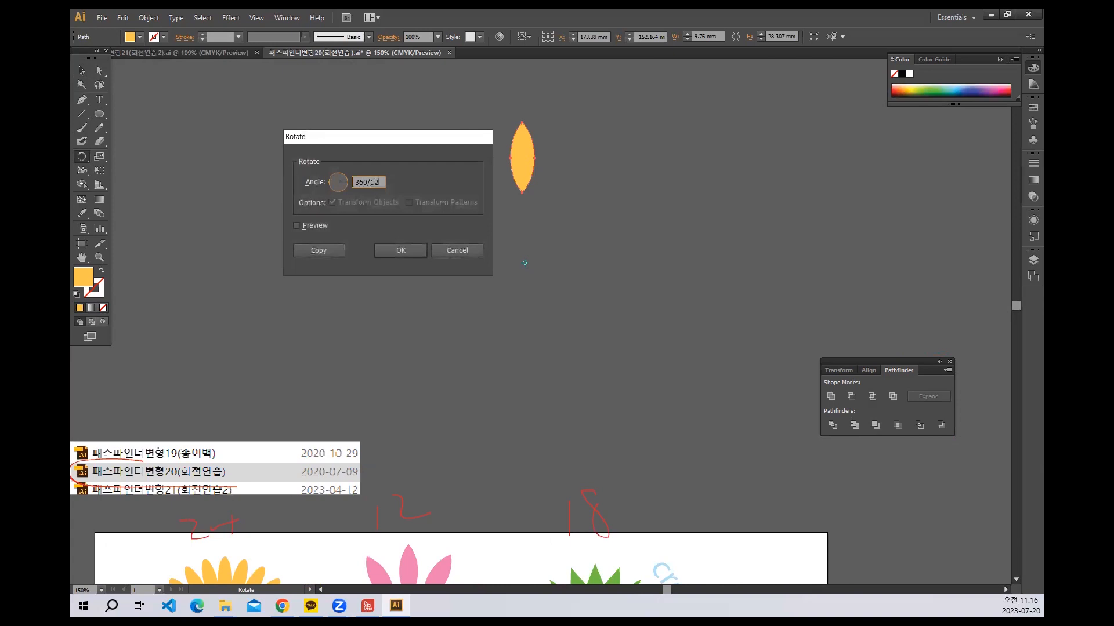
left_click(320, 251)
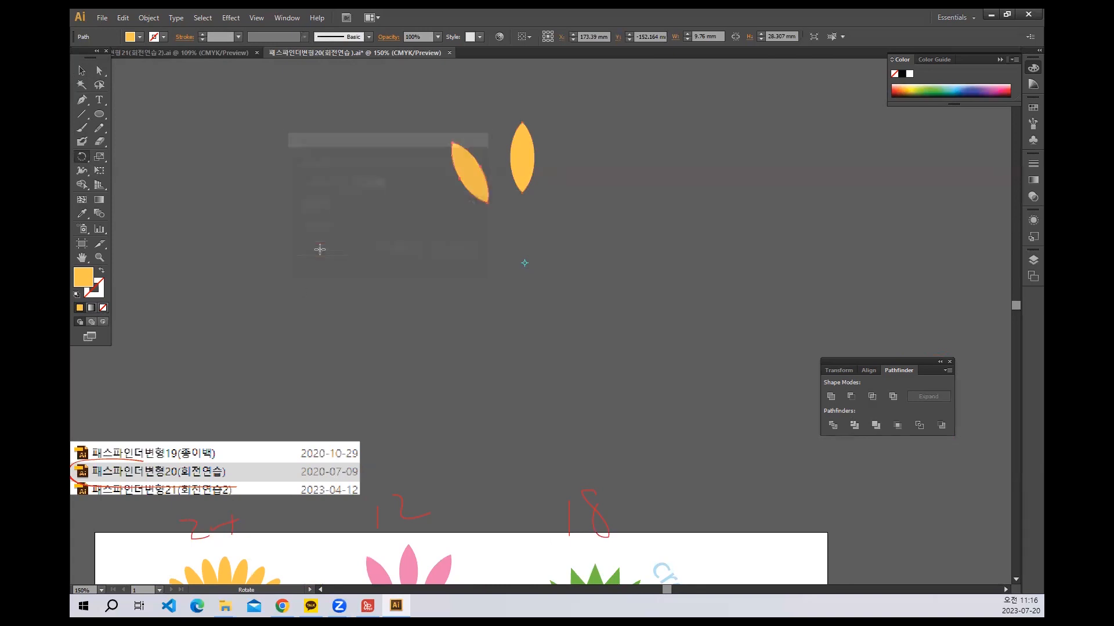
Repeat the rotated copy of the pointed petal until 12 petals form a full ring.
key("ctrl+d")
key("ctrl+d")
key("ctrl+d")
key("ctrl+d")
key("ctrl+d")
key("ctrl+d")
key("ctrl+d")
key("ctrl+d")
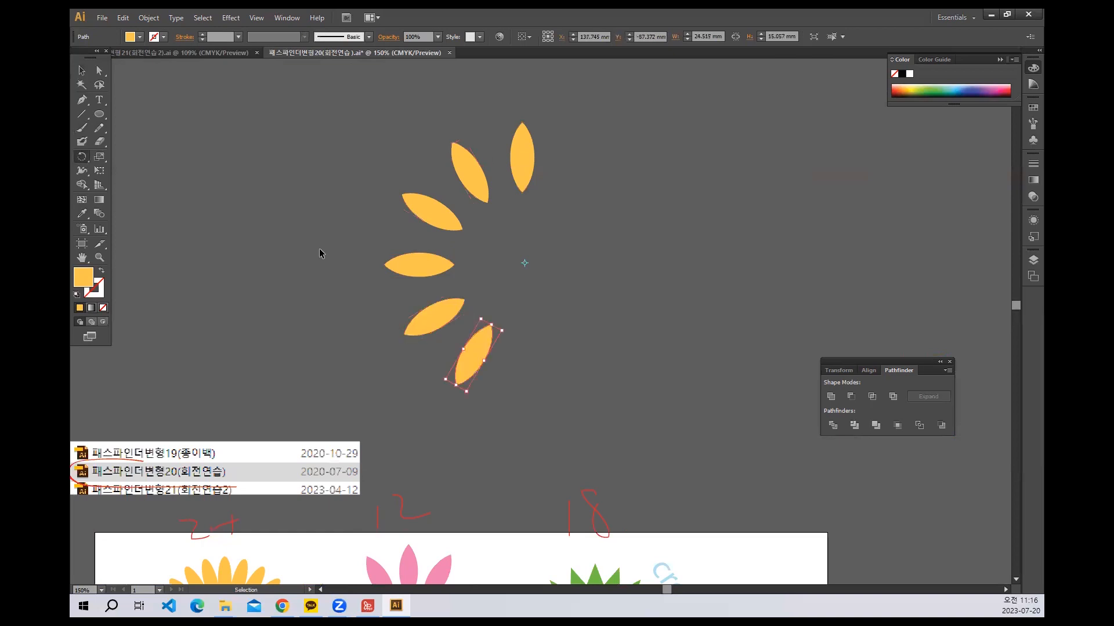
key("ctrl+d")
key("ctrl+d")
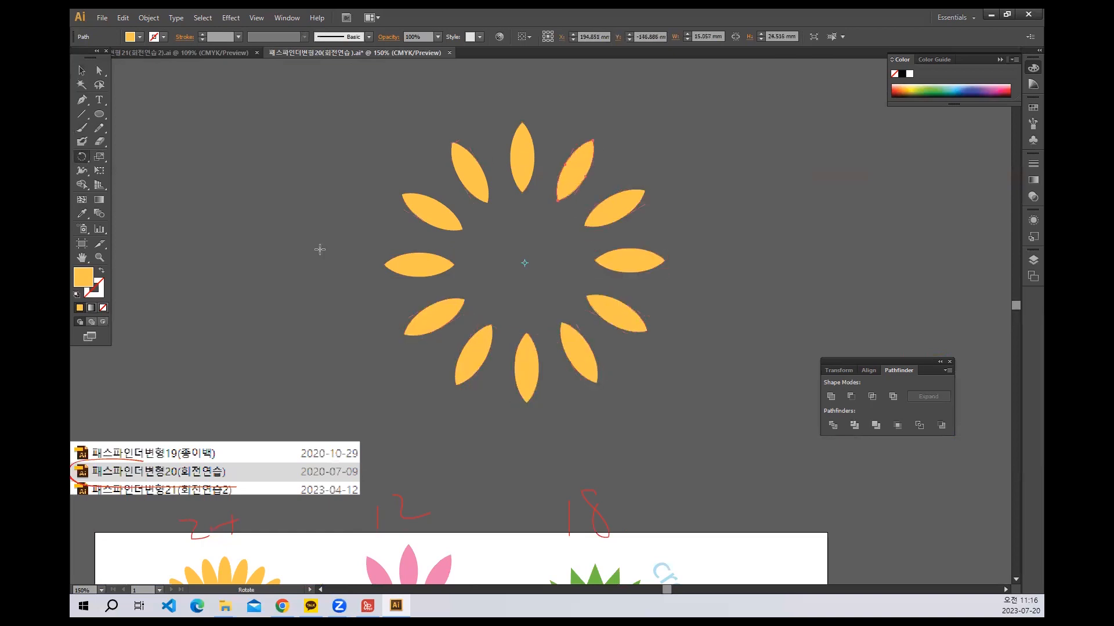
Trace a triangle over the top spike of the green 18-point sample with the Paintbrush.
left_click(82, 70)
left_click(538, 267)
key("space")
left_click_drag(503, 433, 481, 293)
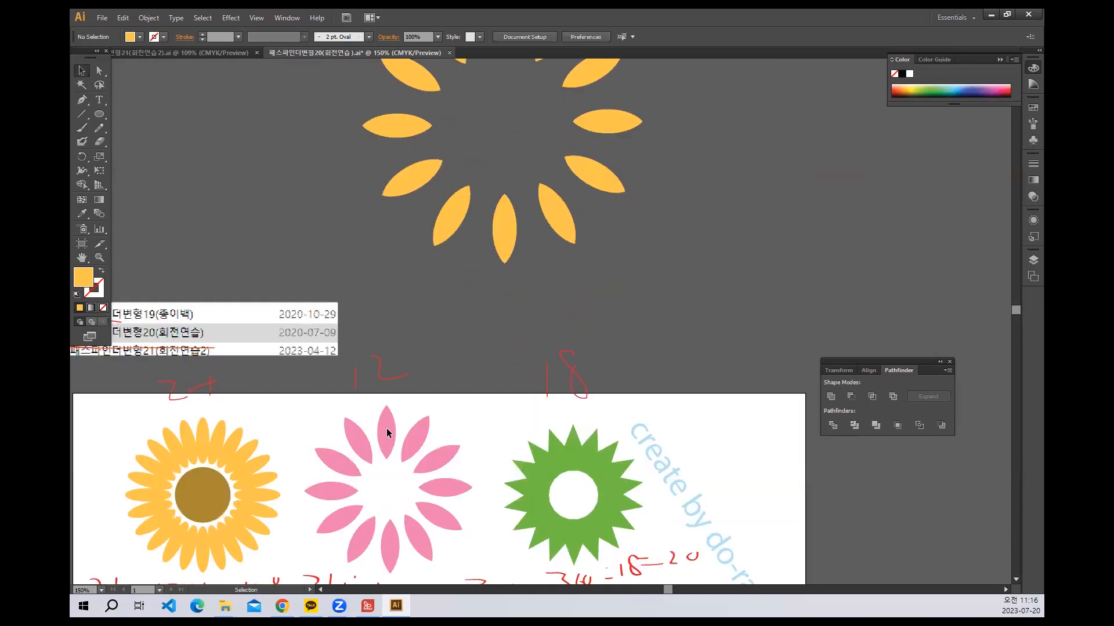
left_click_drag(598, 281, 454, 252)
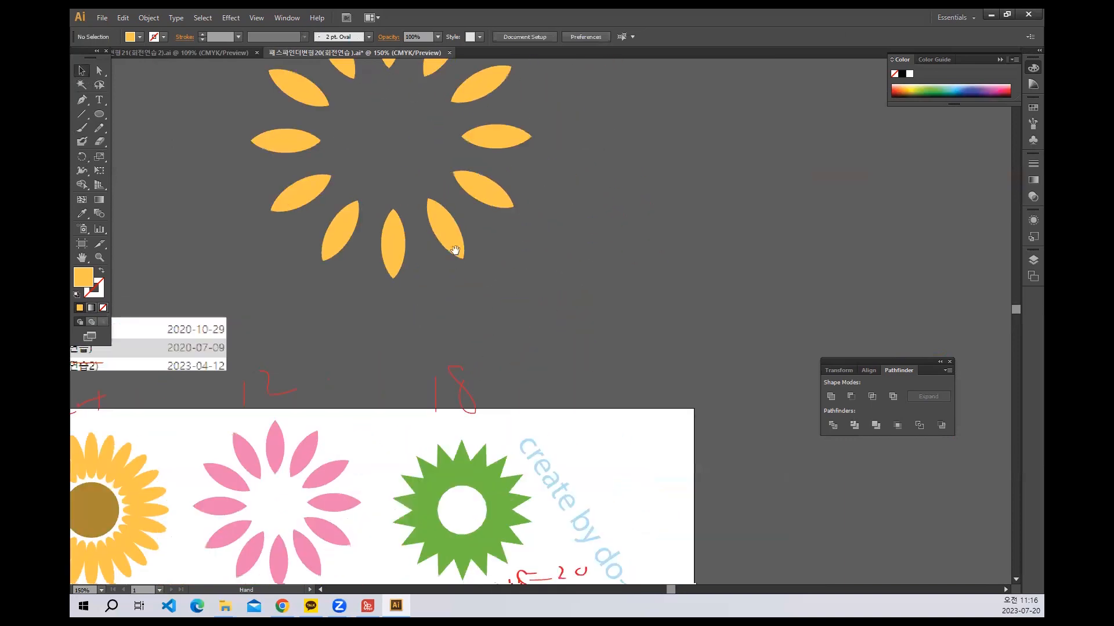
key("ctrl+=")
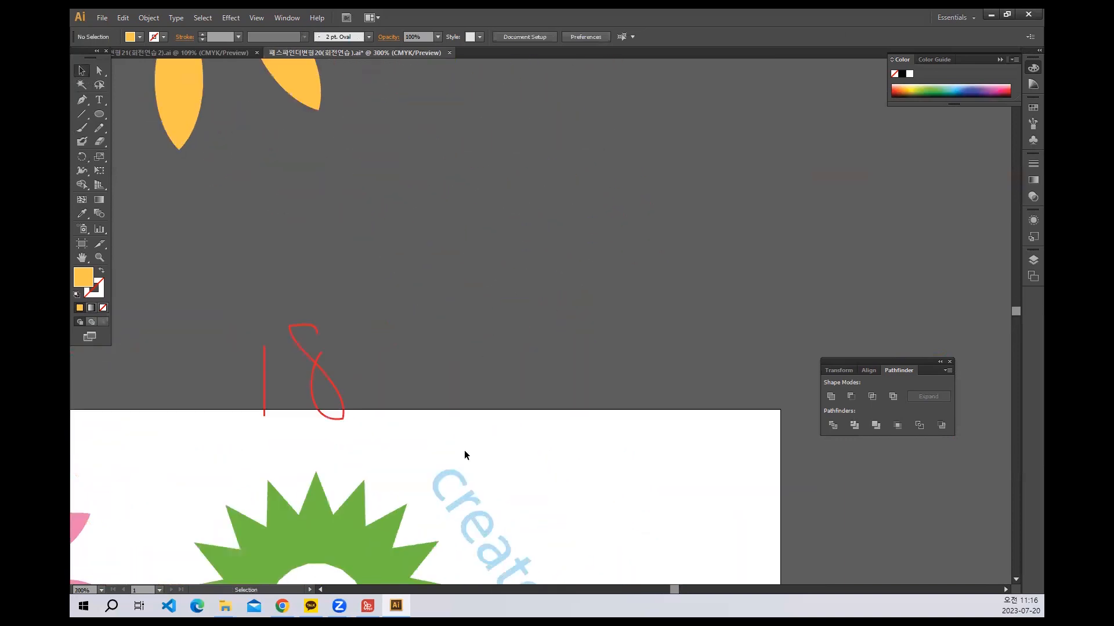
mouse_move(465, 453)
left_mouse_down()
mouse_move(571, 297)
mouse_move(580, 261)
left_mouse_up()
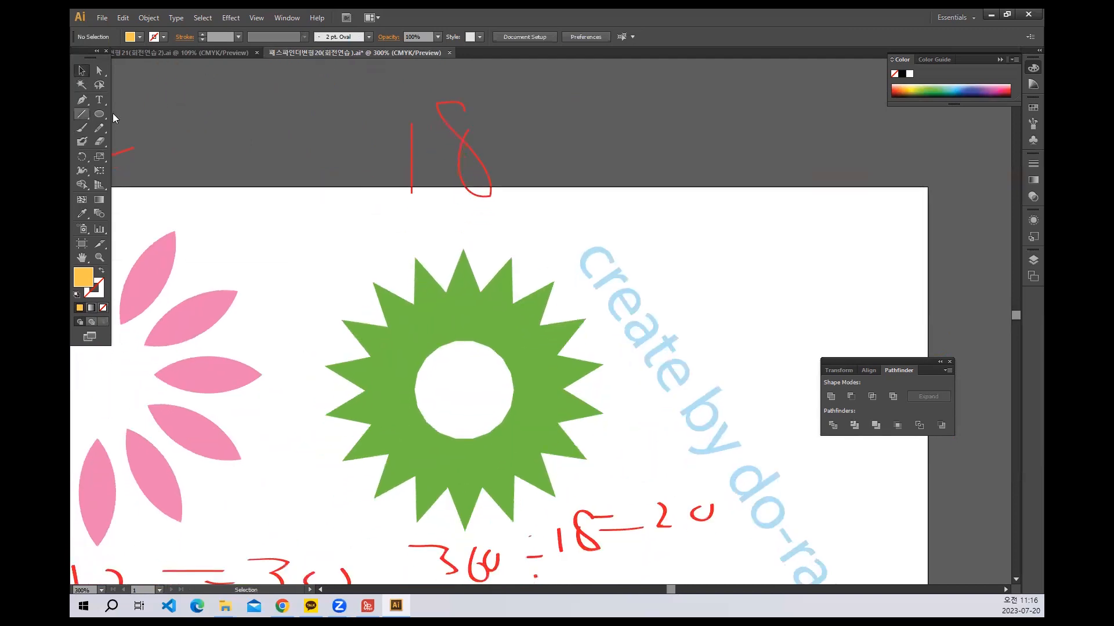
key("b")
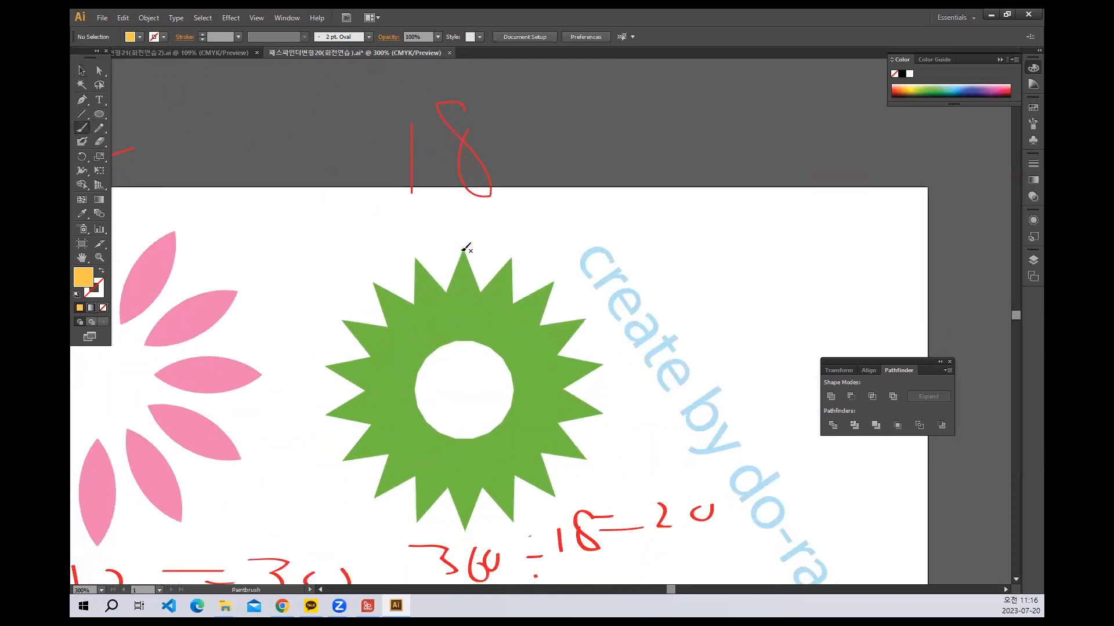
mouse_move(461, 250)
left_mouse_down()
mouse_move(424, 352)
mouse_move(502, 349)
mouse_move(461, 250)
left_mouse_up()
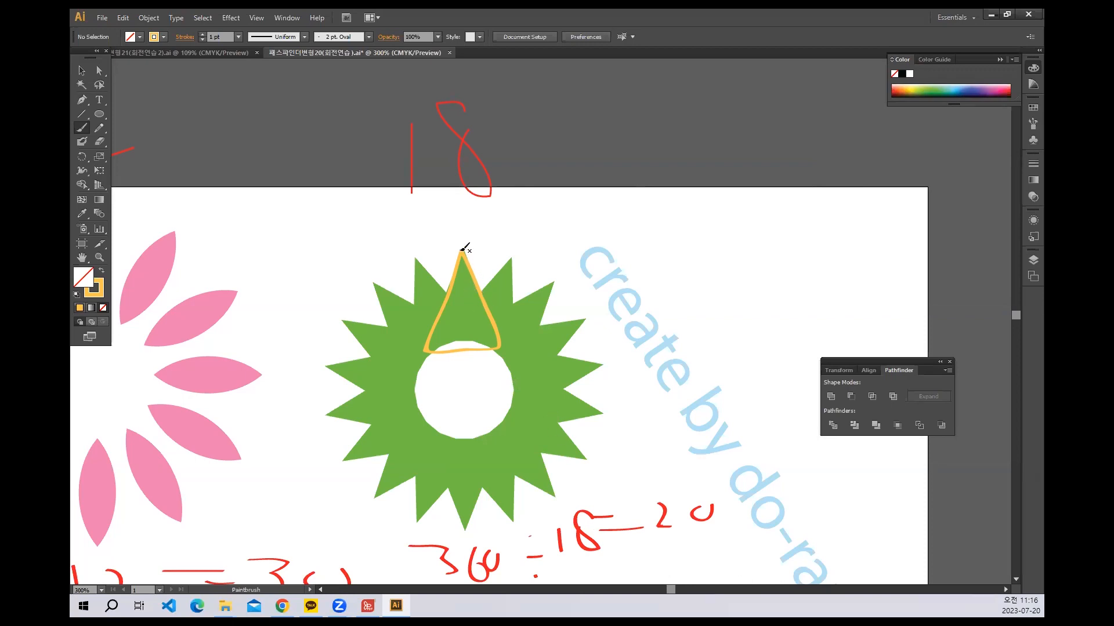
left_click_drag(462, 249, 425, 360)
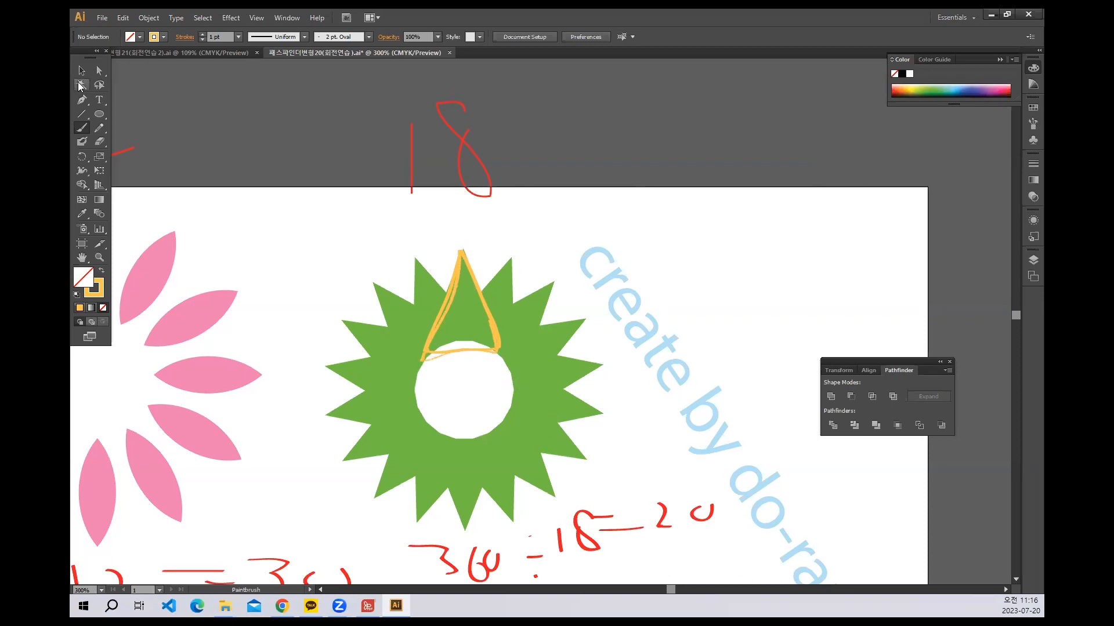
Draw a triangle about 18 × 15.6 mm in the empty area above the artboard, with an orange-yellow fill and no stroke.
key("v")
left_click_drag(614, 164, 453, 329)
scroll(454, 267, "up", 5)
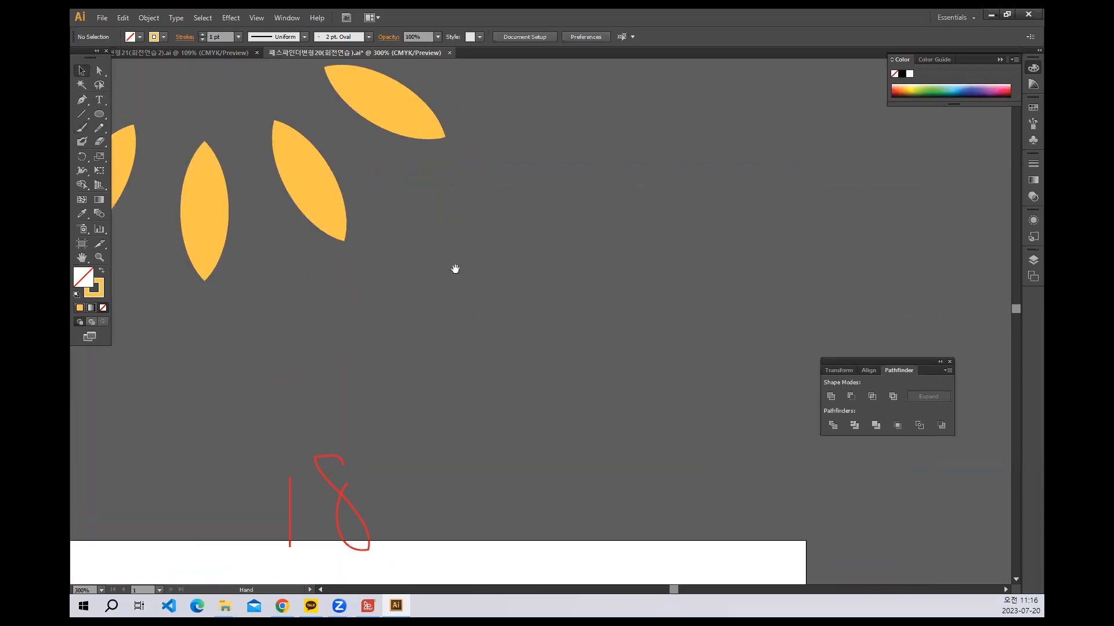
scroll(617, 416, "right", 3)
left_click_drag(602, 526, 592, 231)
left_click_drag(507, 256, 641, 166)
left_click_drag(453, 389, 404, 583)
left_click_drag(436, 222, 429, 300)
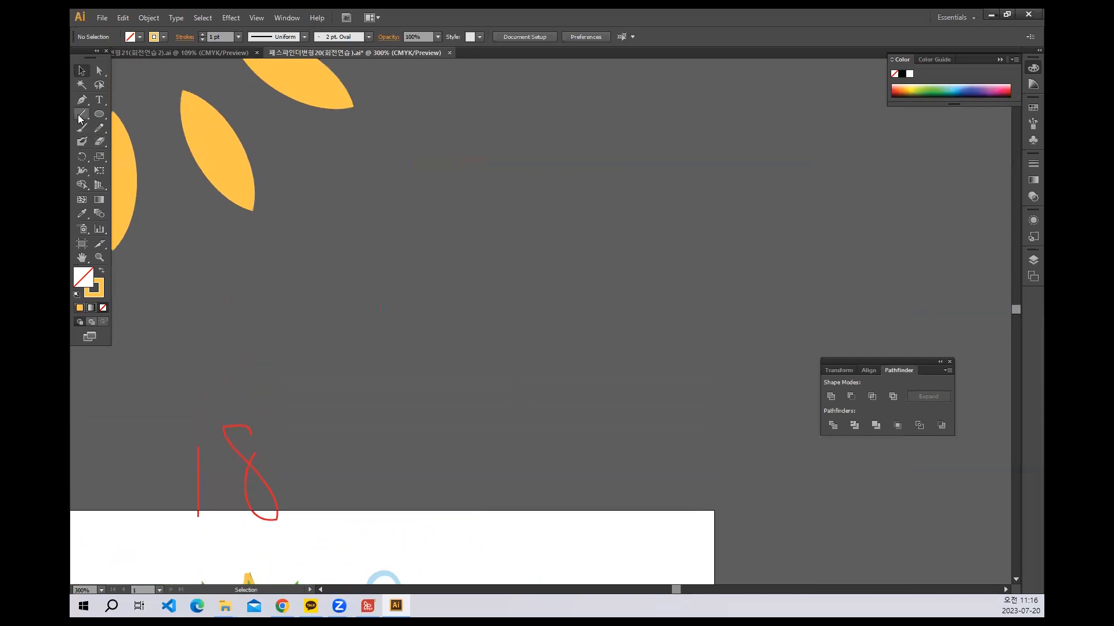
left_click_drag(99, 114, 161, 157)
left_click_drag(576, 197, 616, 228)
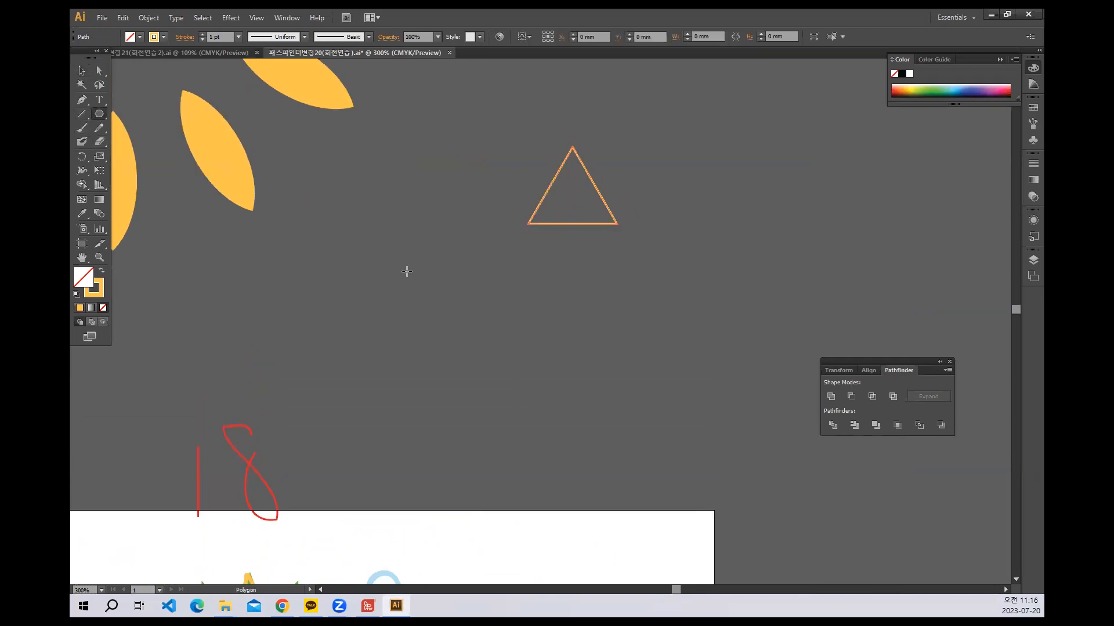
left_click(101, 271)
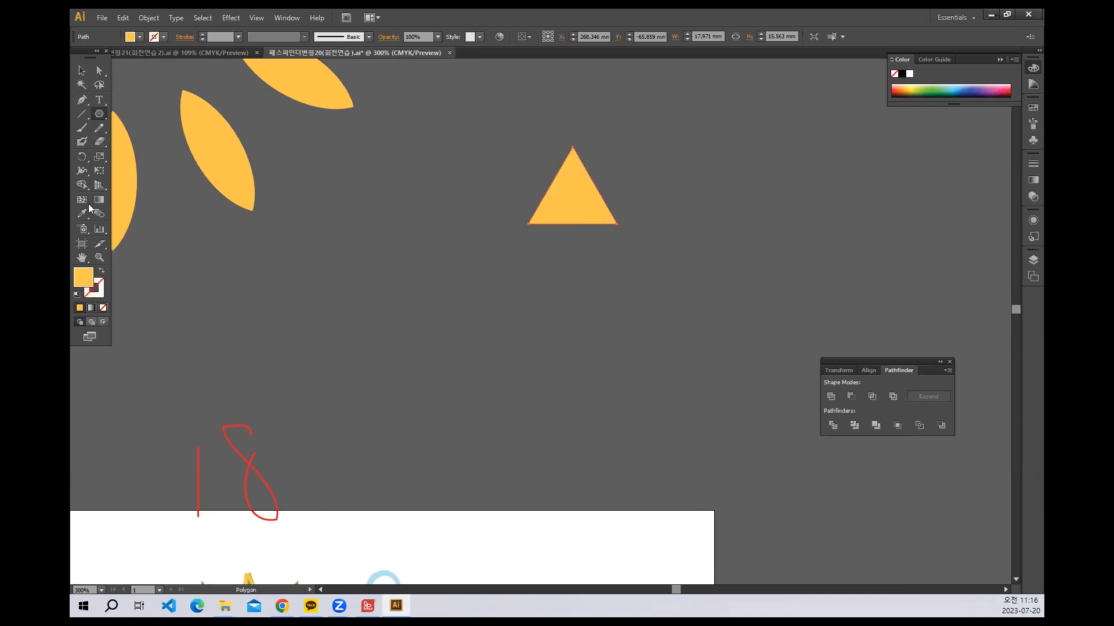
left_click(82, 70)
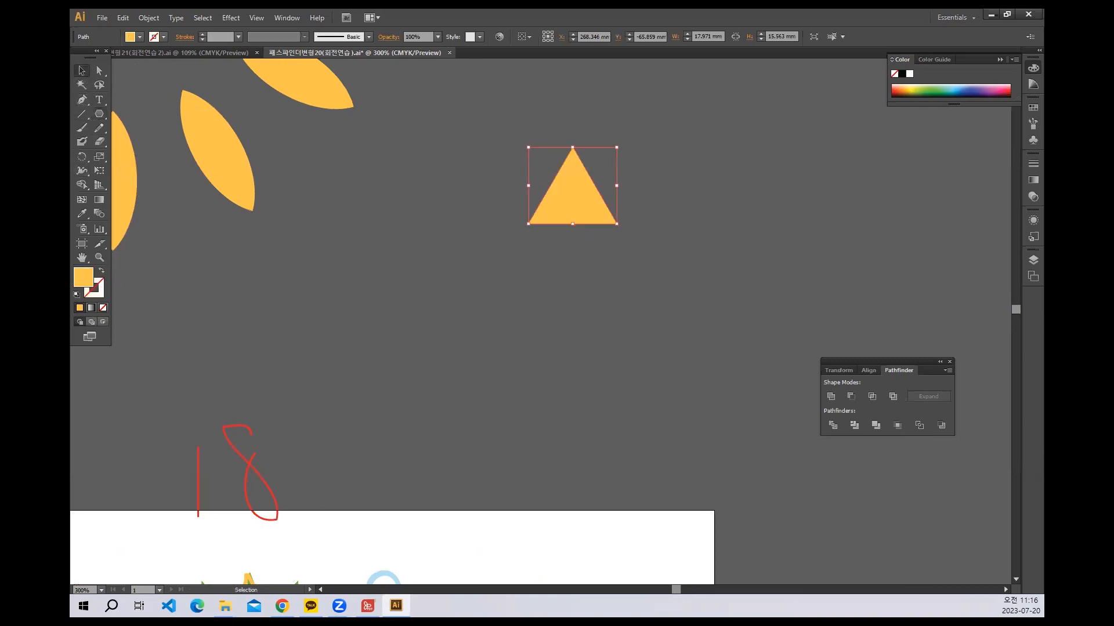
Make a copy of the triangle rotated by 360/20 about a point directly below it.
left_click(82, 157)
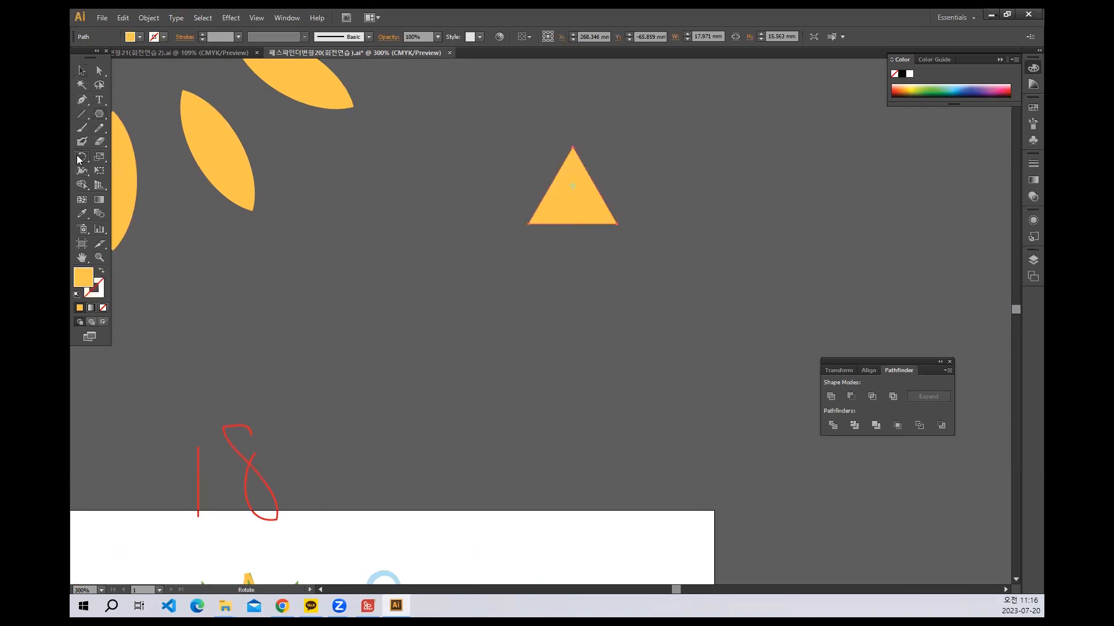
left_click(573, 362, "alt")
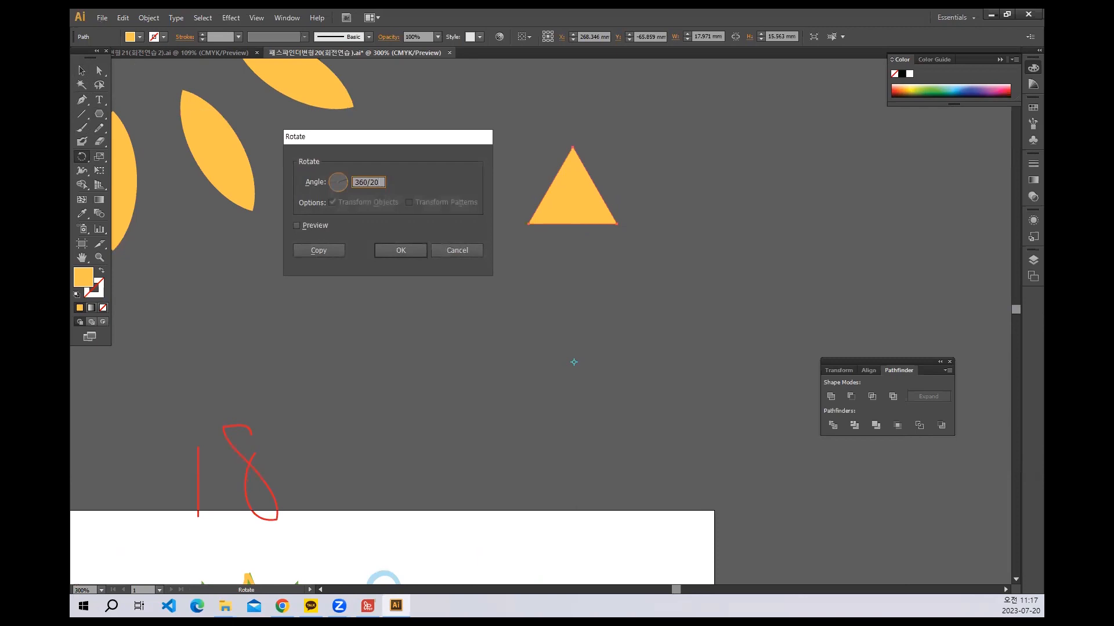
left_click(319, 251)
Repeat the rotated copy of the triangle until 20 triangles close into a full spiked ring, and deselect it.
key("ctrl+d")
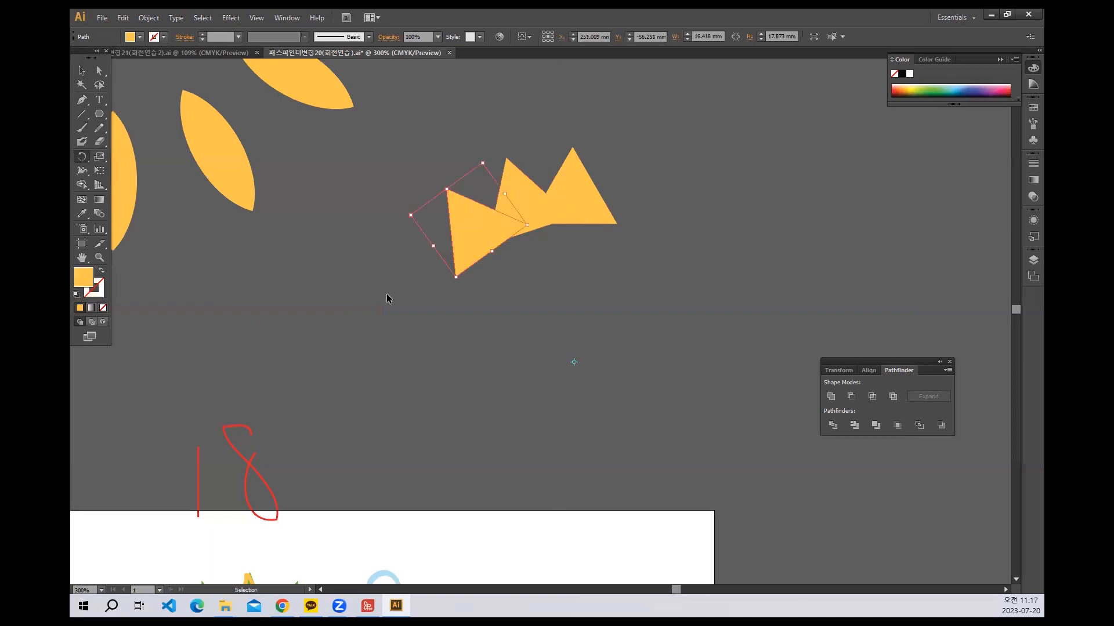
key("ctrl+d")
key("ctrl+d")
key("ctrl+d")
key("ctrl+d")
key("ctrl+d")
key("ctrl+d")
key("ctrl+d")
key("ctrl+d")
key("ctrl+d")
key("ctrl+d")
key("ctrl+d")
key("ctrl+d")
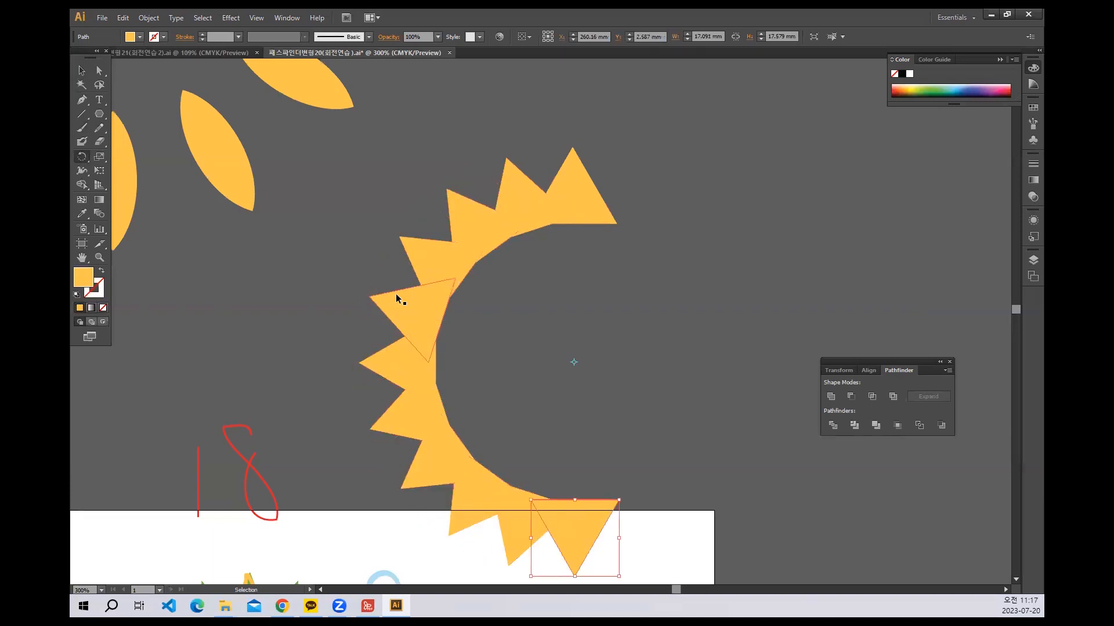
key("ctrl+d")
key("ctrl+d")
key("ctrl+d")
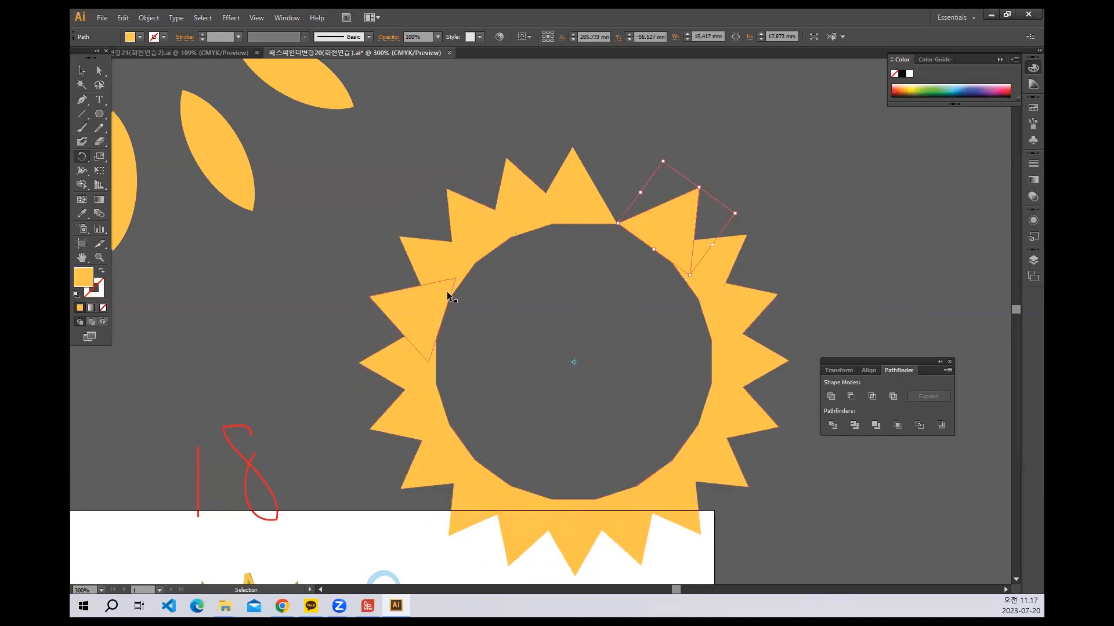
left_click(81, 71)
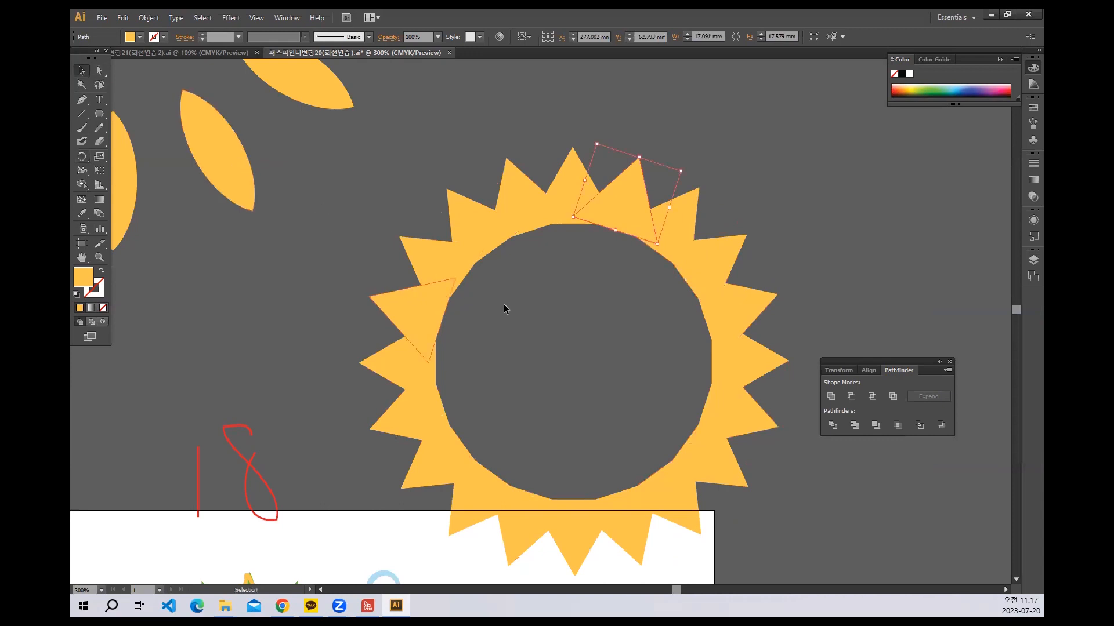
left_click(574, 350)
key("space")
left_click_drag(488, 454, 549, 132)
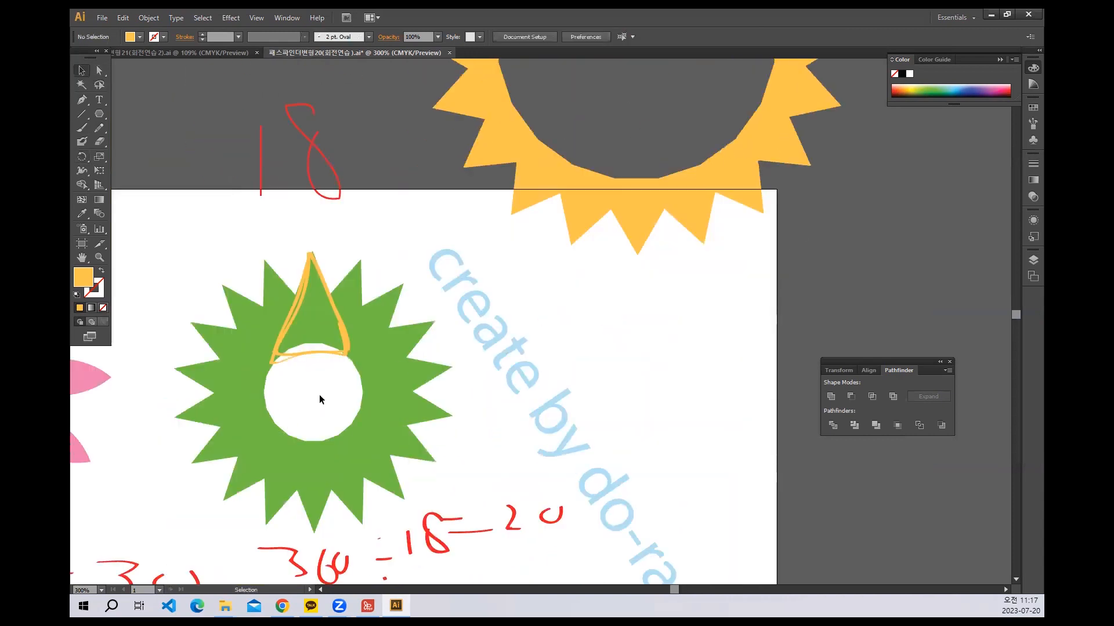
key("ctrl+minus")
key("ctrl+minus")
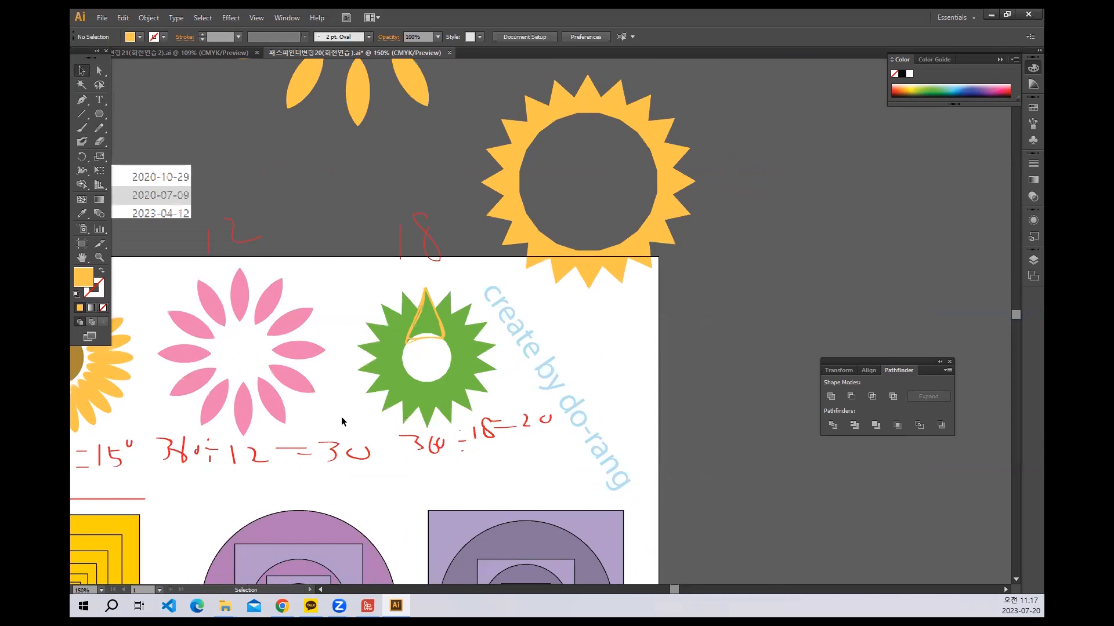
key("space")
left_click_drag(211, 314, 420, 284)
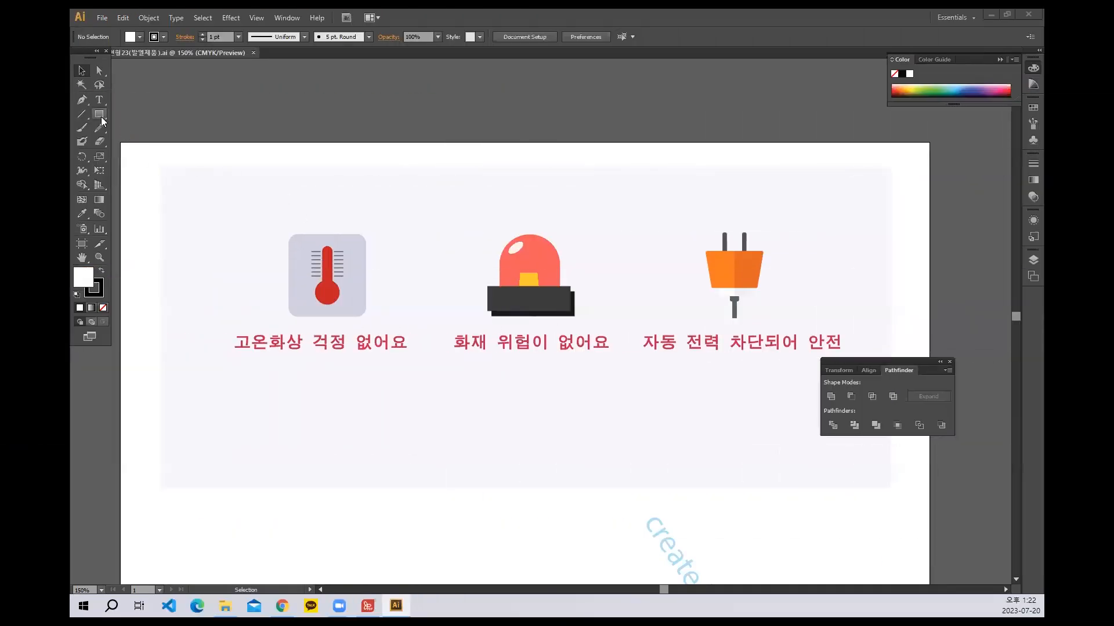
Draw a rounded square about 45.5 mm wide below the thermometer sample and copy the lilac fill of the sample's background to it.
left_click_drag(101, 117, 122, 128)
left_click_drag(226, 382, 338, 494)
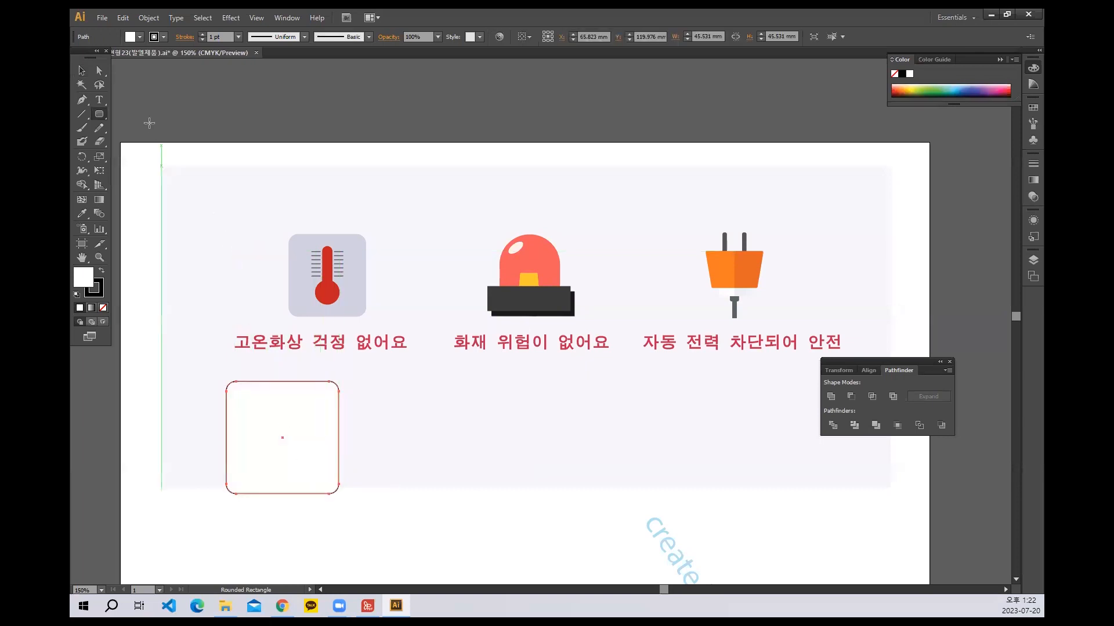
left_click(139, 37)
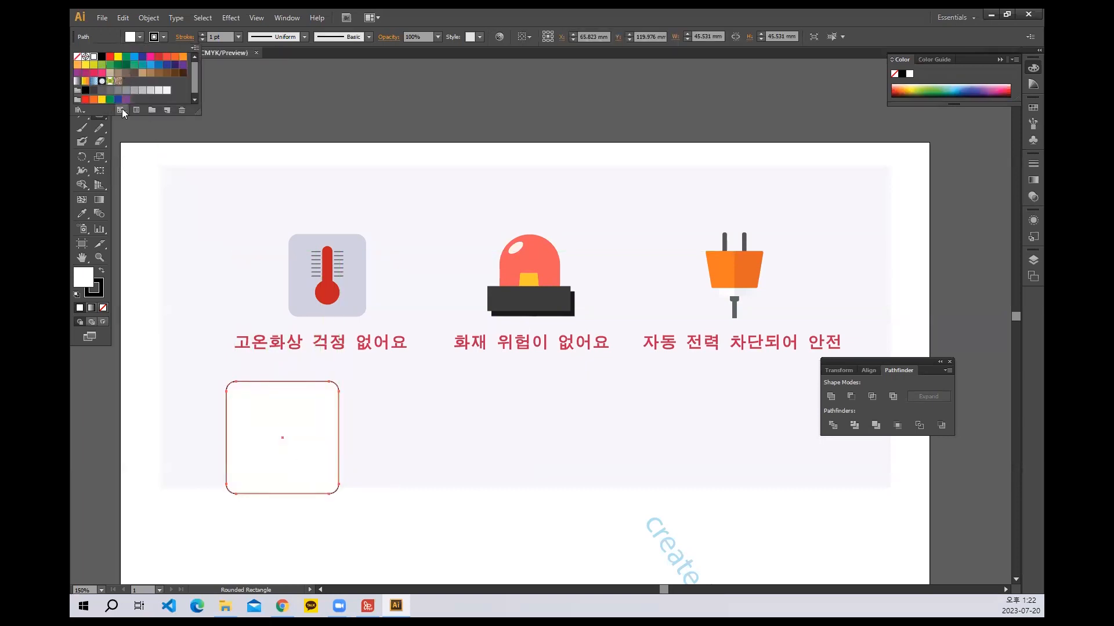
left_click(86, 217)
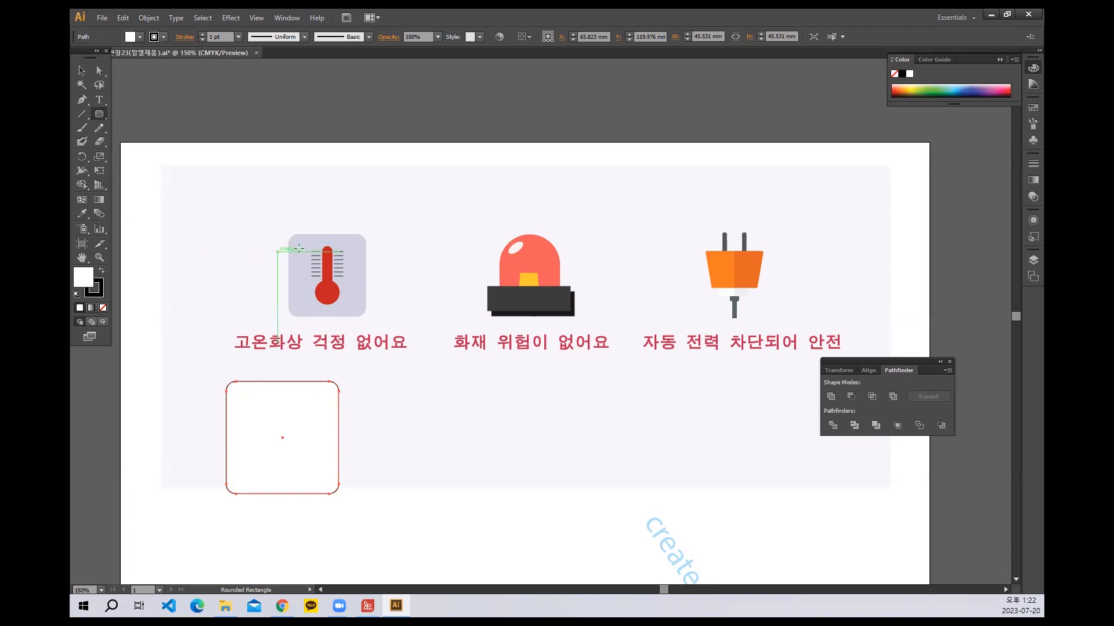
left_click(82, 212)
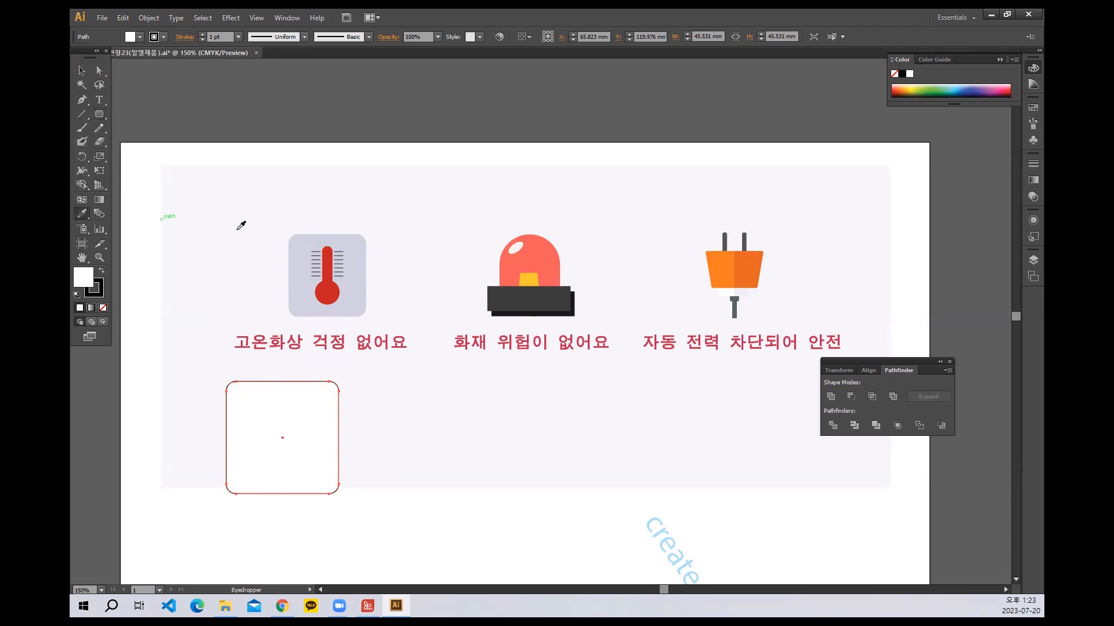
left_click(297, 242)
left_click(80, 71)
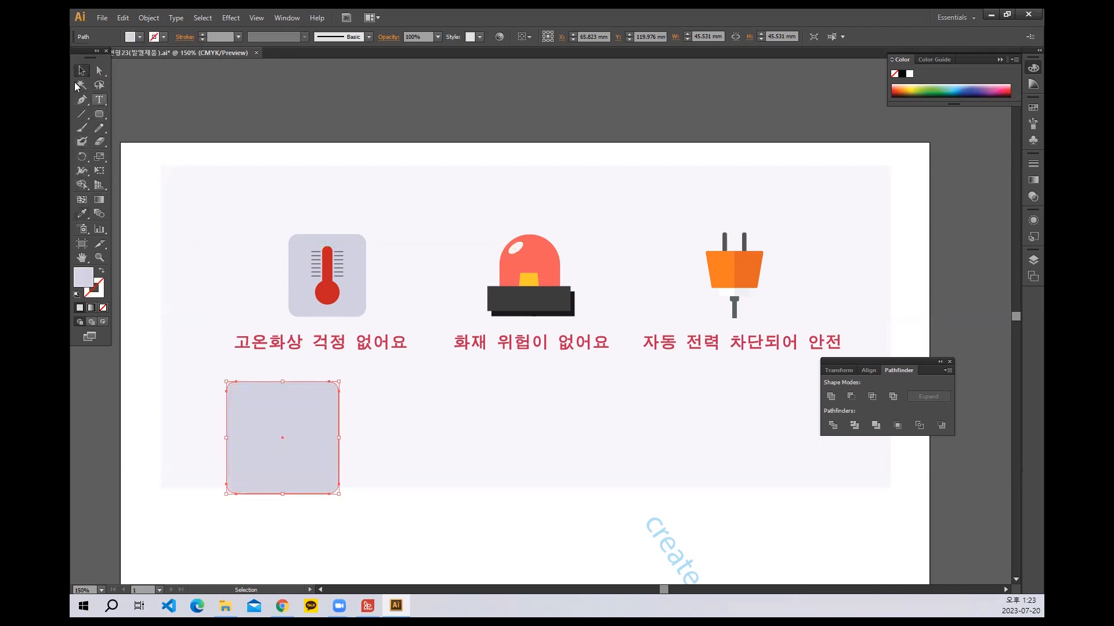
left_click(215, 249)
Draw a circle about 25 mm in diameter across the artboard's left edge as the thermometer bulb.
left_click_drag(216, 264, 334, 213)
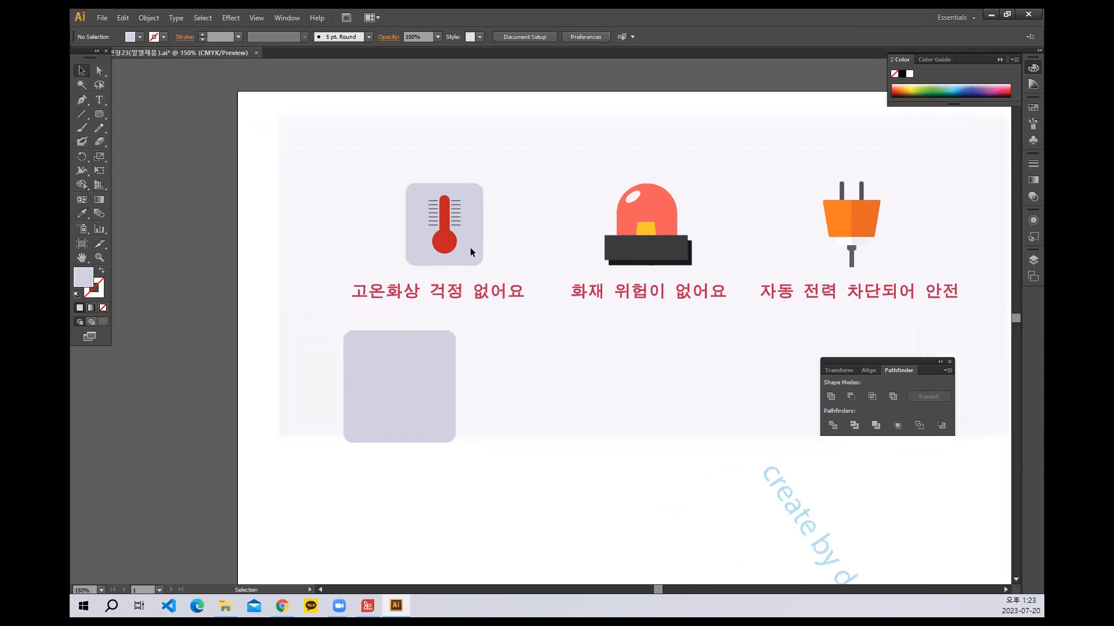
left_click(100, 118)
left_click_drag(101, 120, 132, 144)
left_click_drag(190, 204, 252, 266)
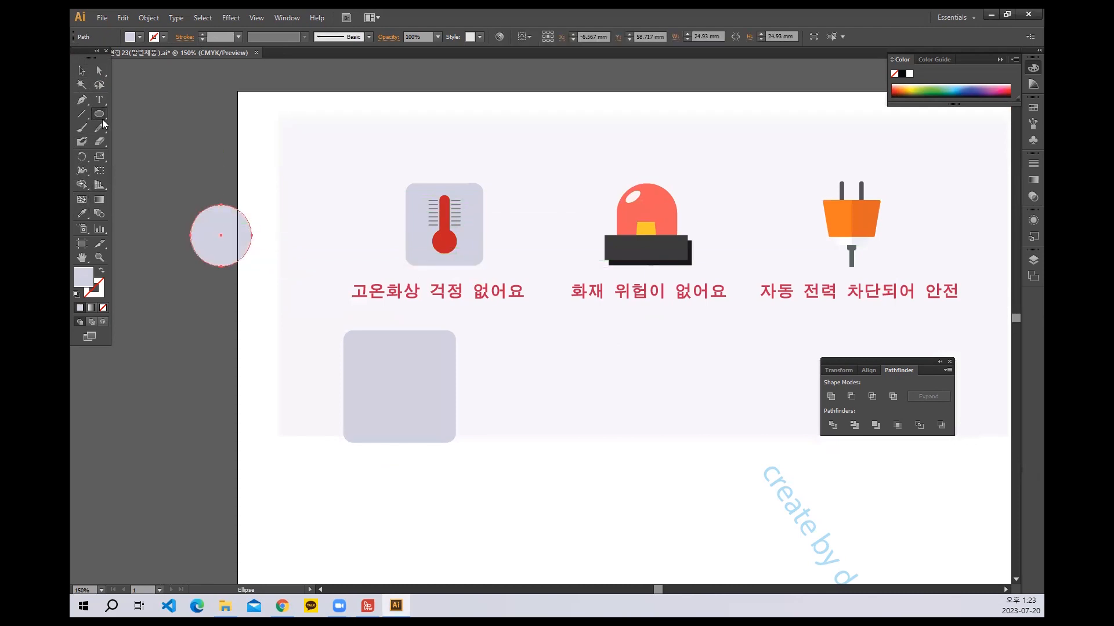
Draw a vertical rounded bar about 8 × 37.5 mm as the thermometer tube, overlapping the top of the circle.
left_click_drag(102, 115, 137, 127)
left_click_drag(208, 125, 233, 222)
left_click(81, 70)
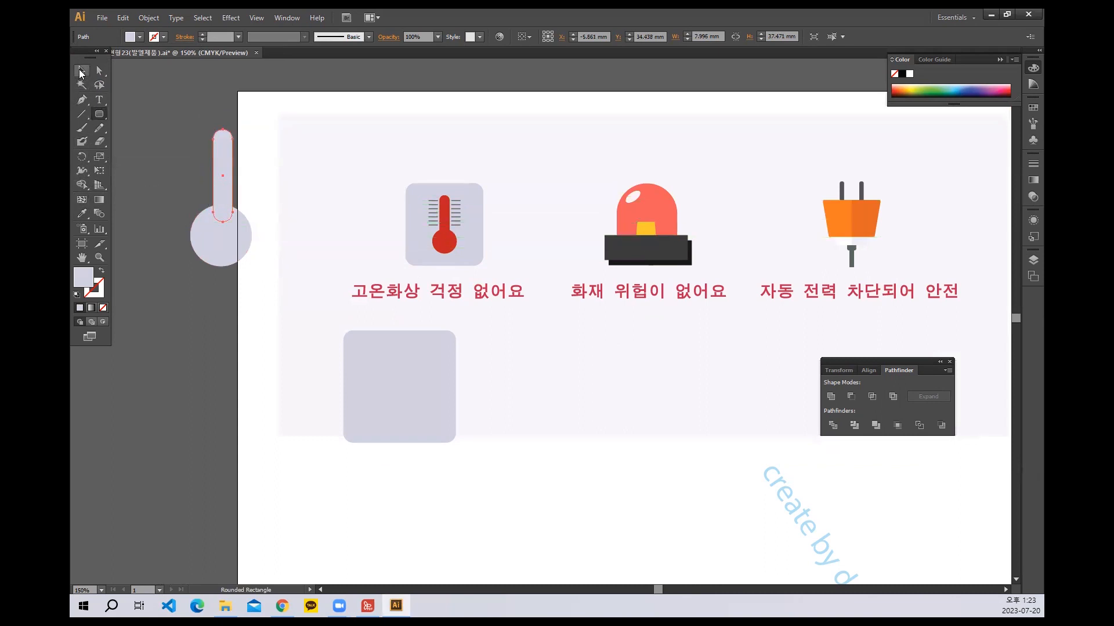
Align the thermometer's bar and circle on their horizontal centers.
left_click_drag(169, 141, 265, 299)
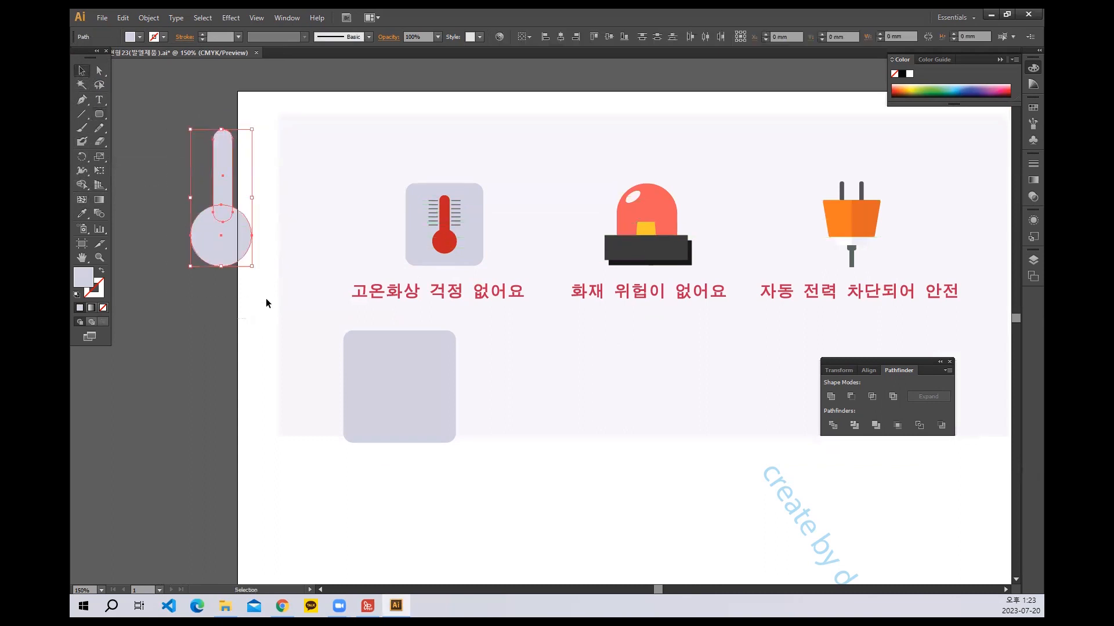
left_click(561, 38)
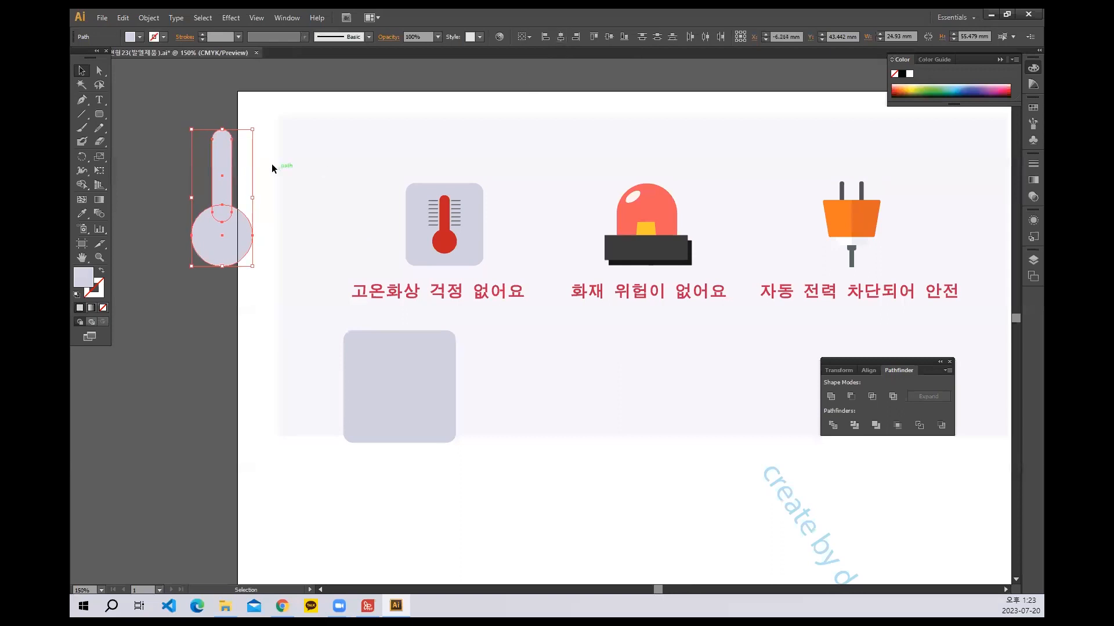
left_click_drag(178, 105, 252, 276)
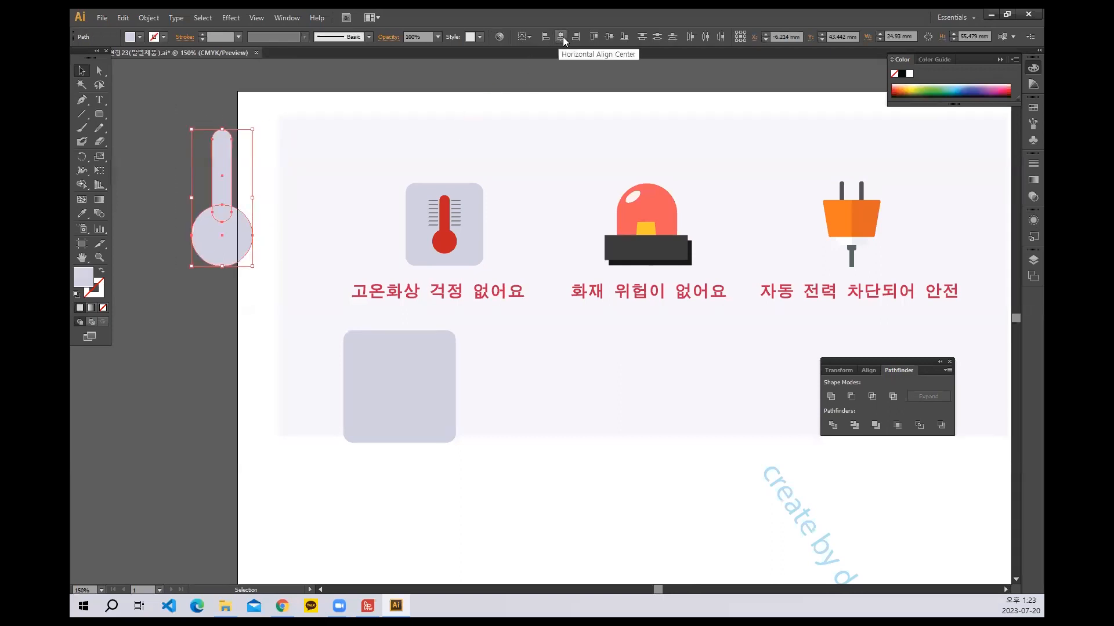
Unite the bar and circle into one thermometer shape and fill it with red.
left_click_drag(177, 111, 256, 307)
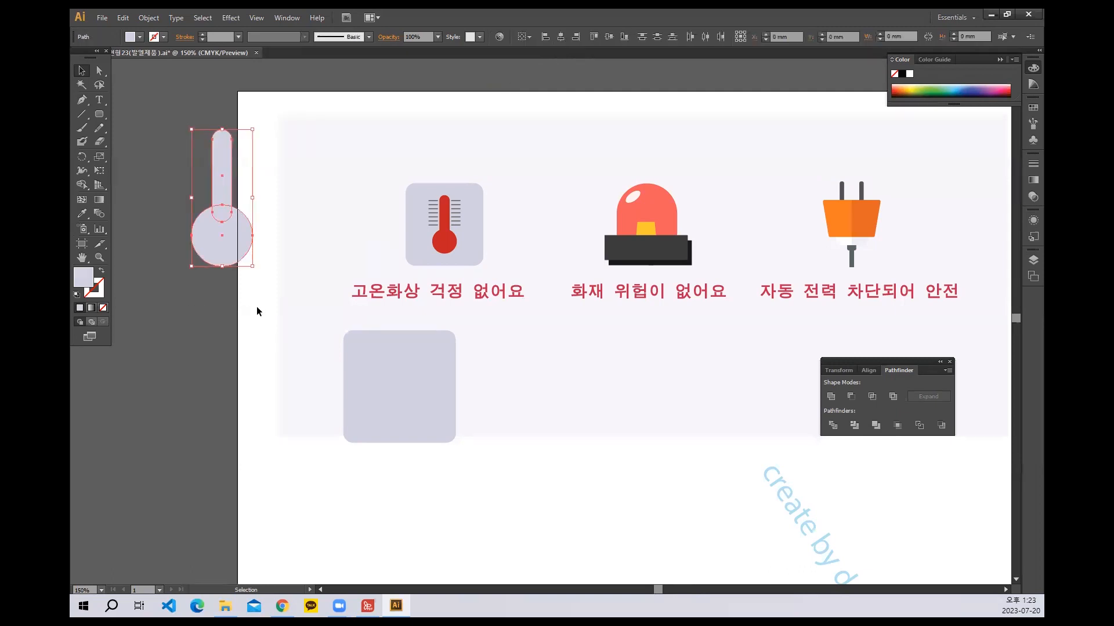
left_click(831, 396)
left_click(140, 36)
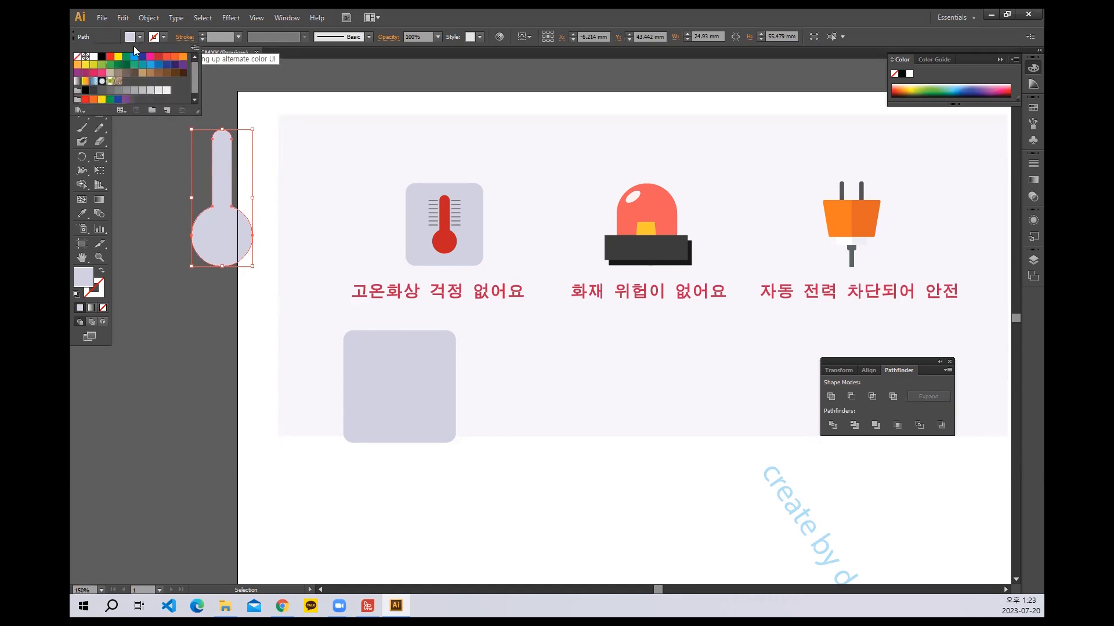
left_click(109, 57)
left_click(237, 321)
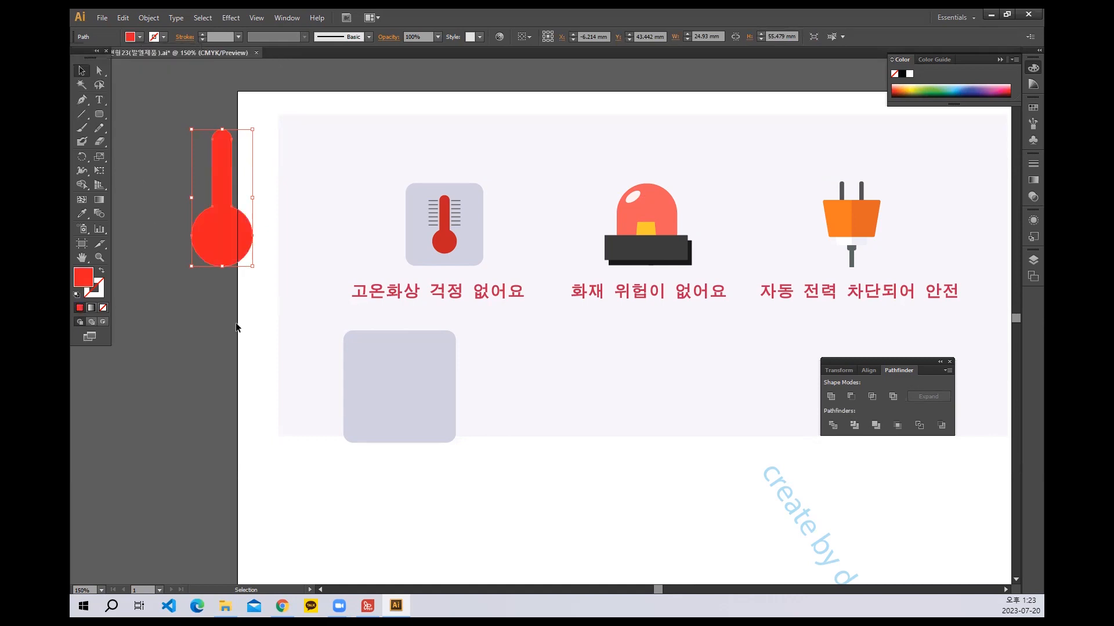
Draw a horizontal tick line about 7.5 mm long just left of the thermometer tube and give it a black 1 pt stroke.
left_click(235, 323)
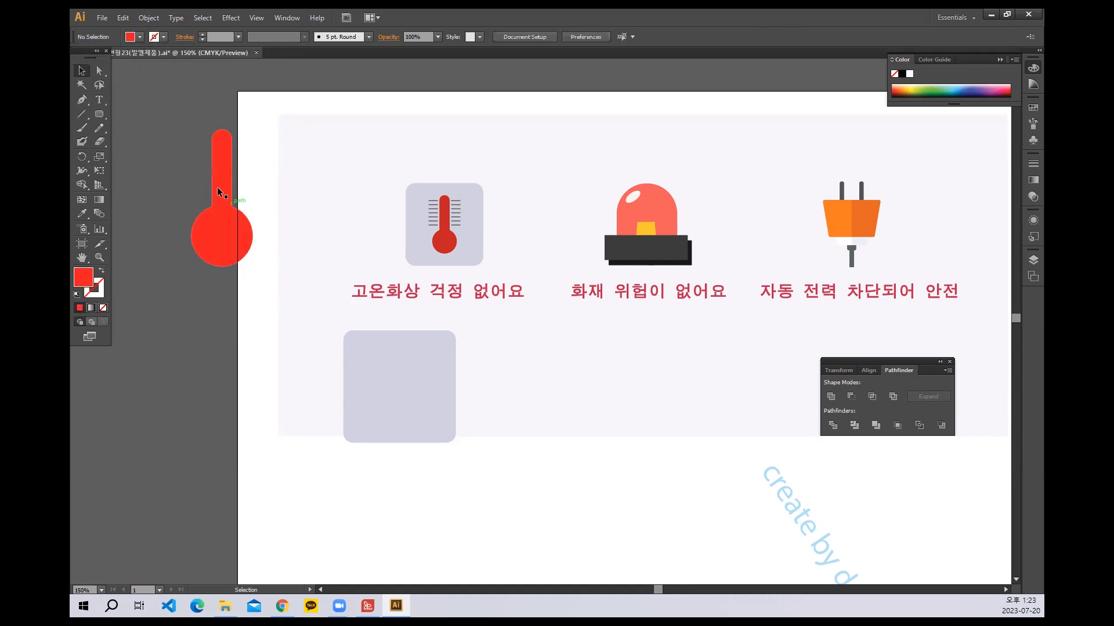
key("a")
key("ctrl+plus")
left_click_drag(271, 190, 389, 238)
left_click(81, 114)
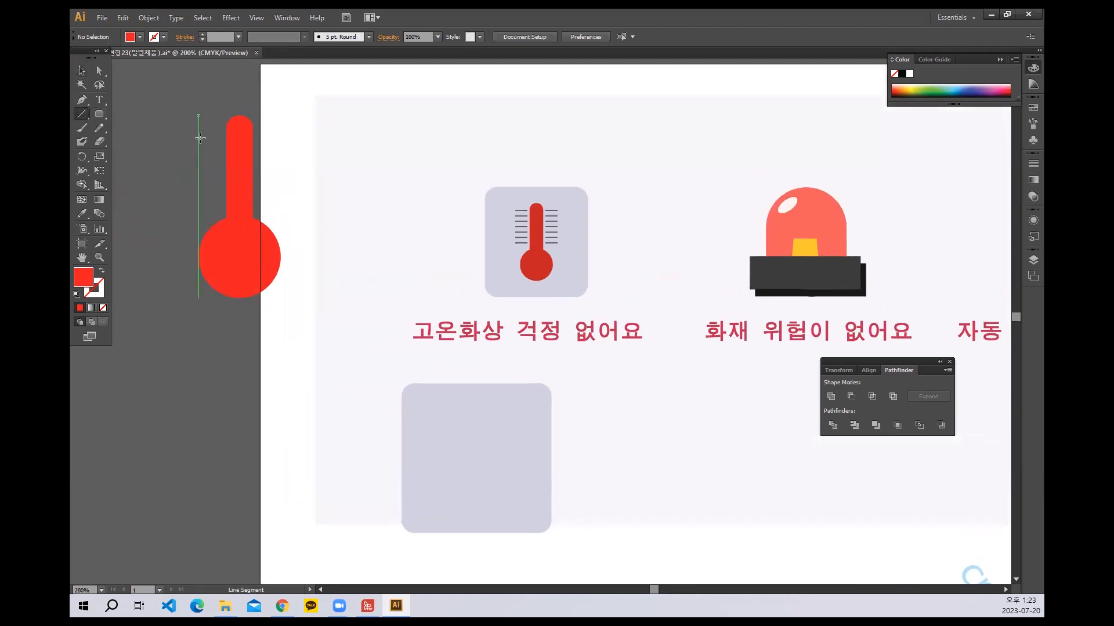
left_click_drag(200, 138, 224, 138)
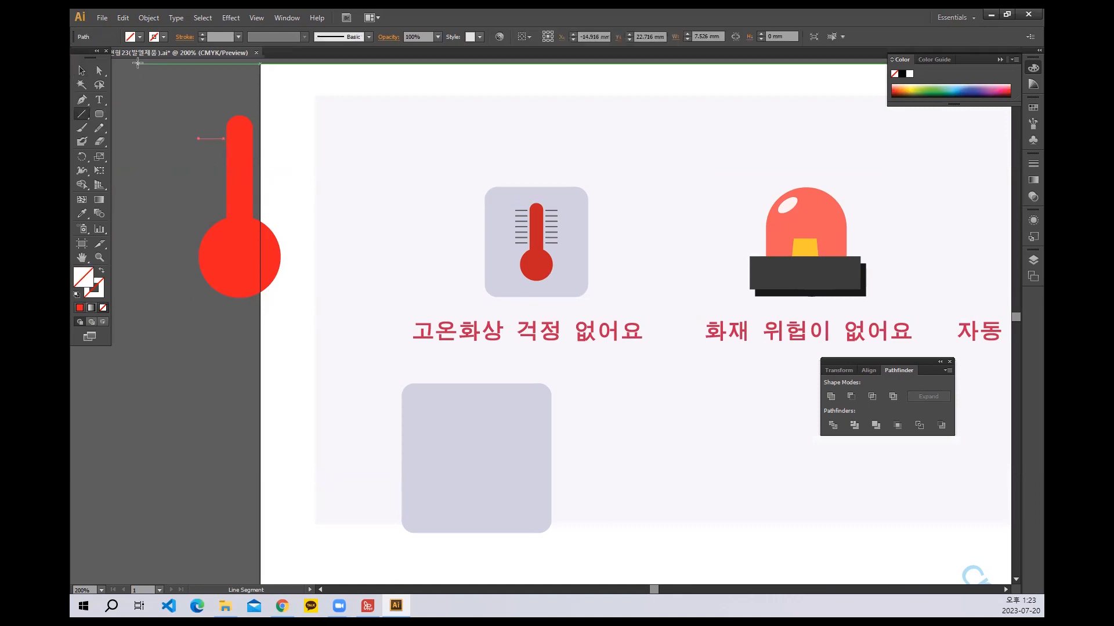
left_click(154, 36)
left_click(102, 55)
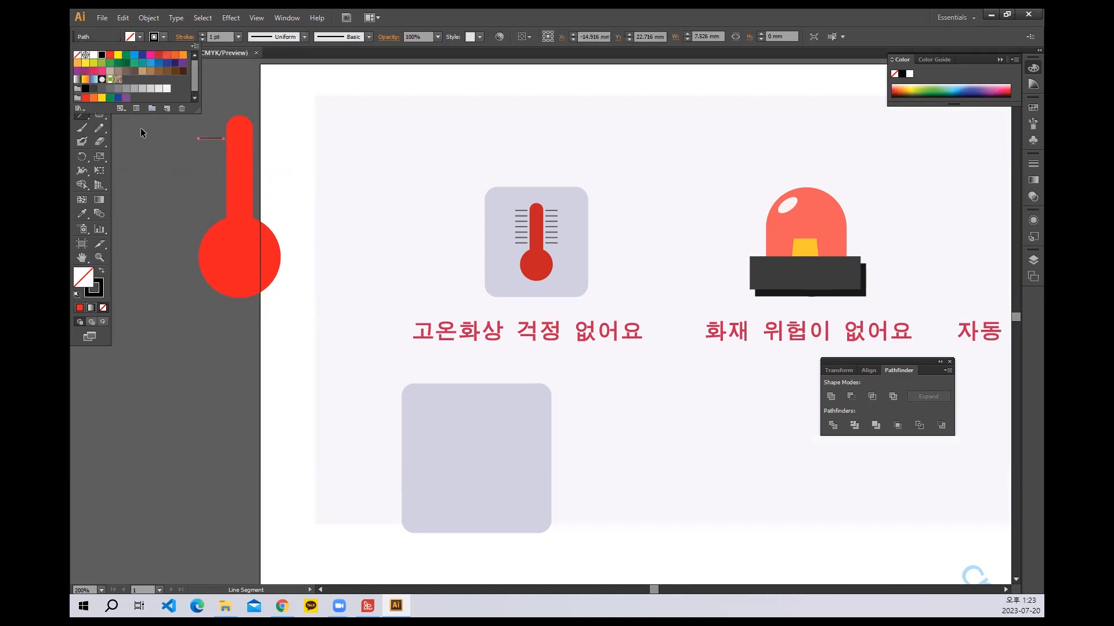
key("Escape")
left_click(99, 84)
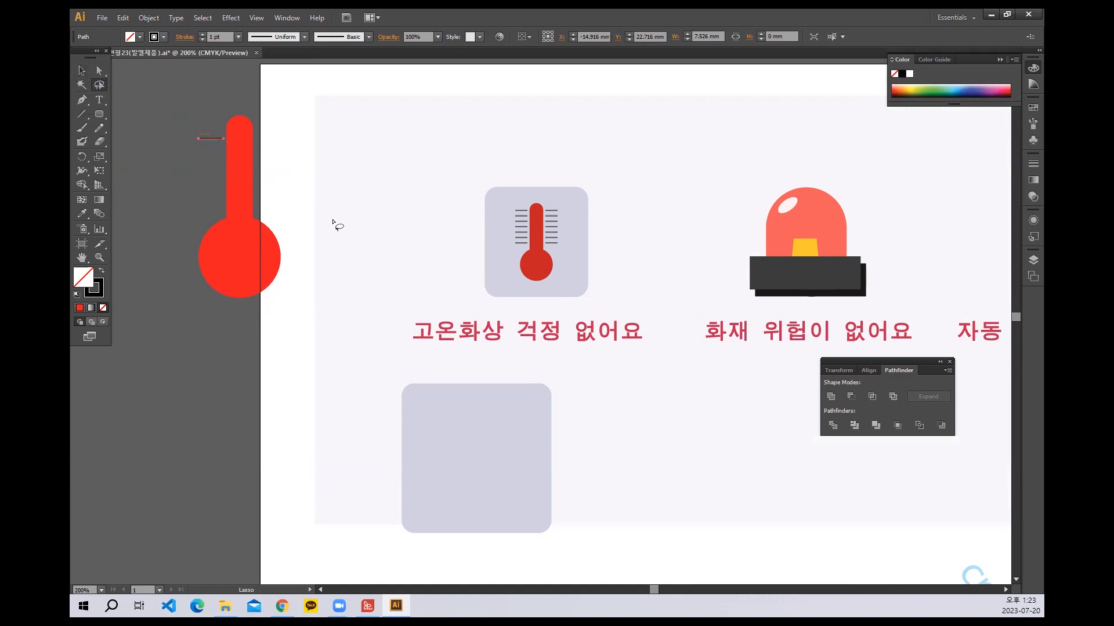
left_click(366, 200)
Duplicate the tick line slightly below itself and repeat the copy to form an evenly spaced column of 15 lines along the tube.
key("ctrl+equal")
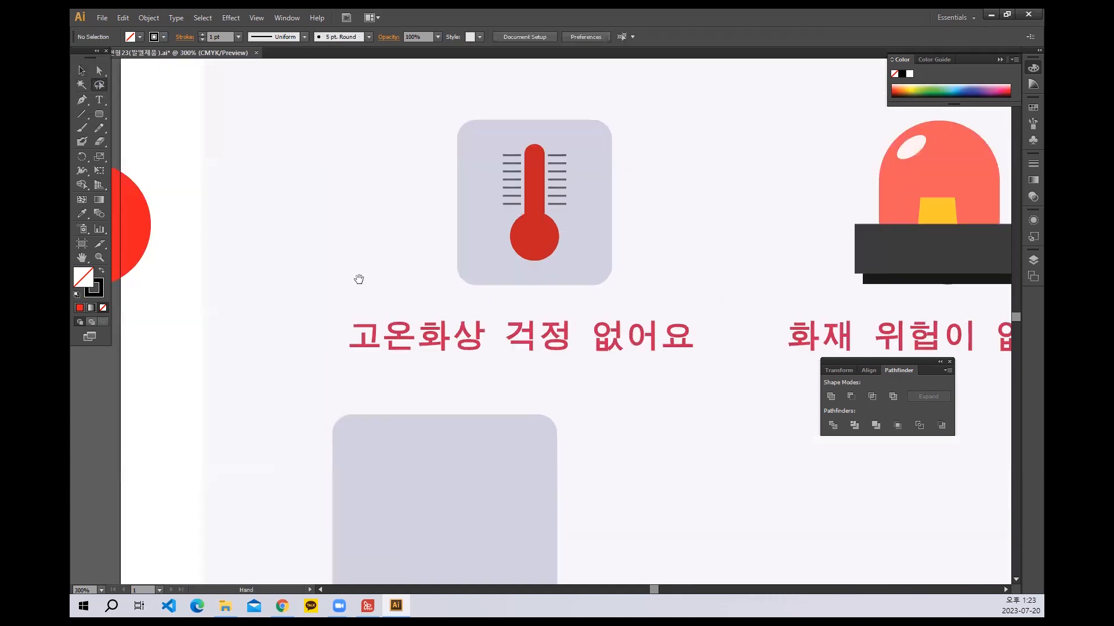
left_click_drag(359, 279, 555, 378)
left_click(82, 72)
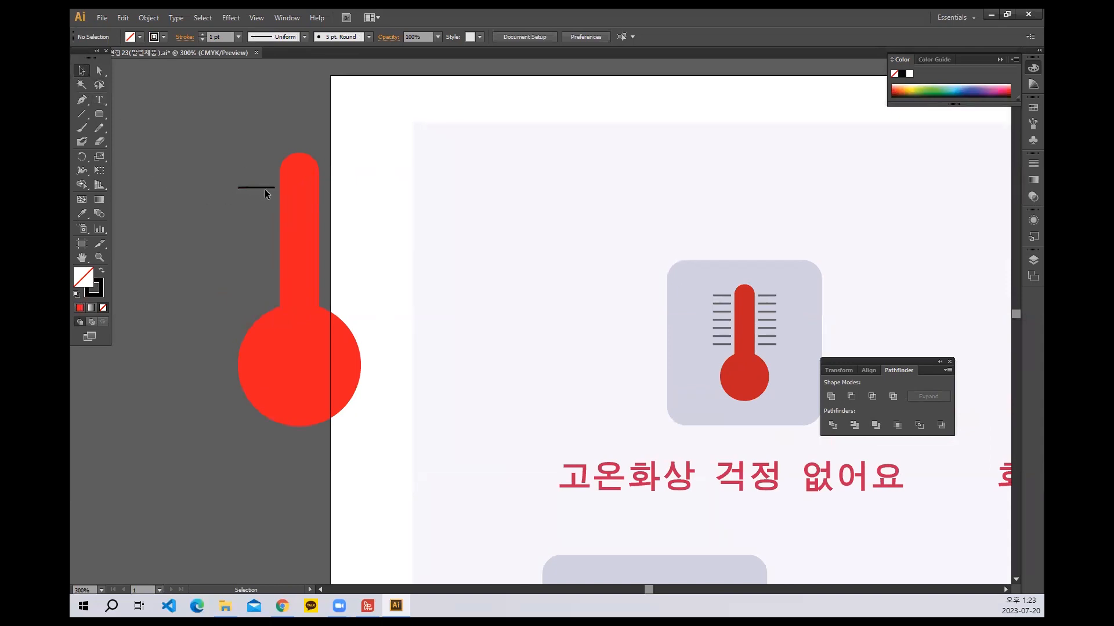
left_click_drag(263, 186, 262, 194)
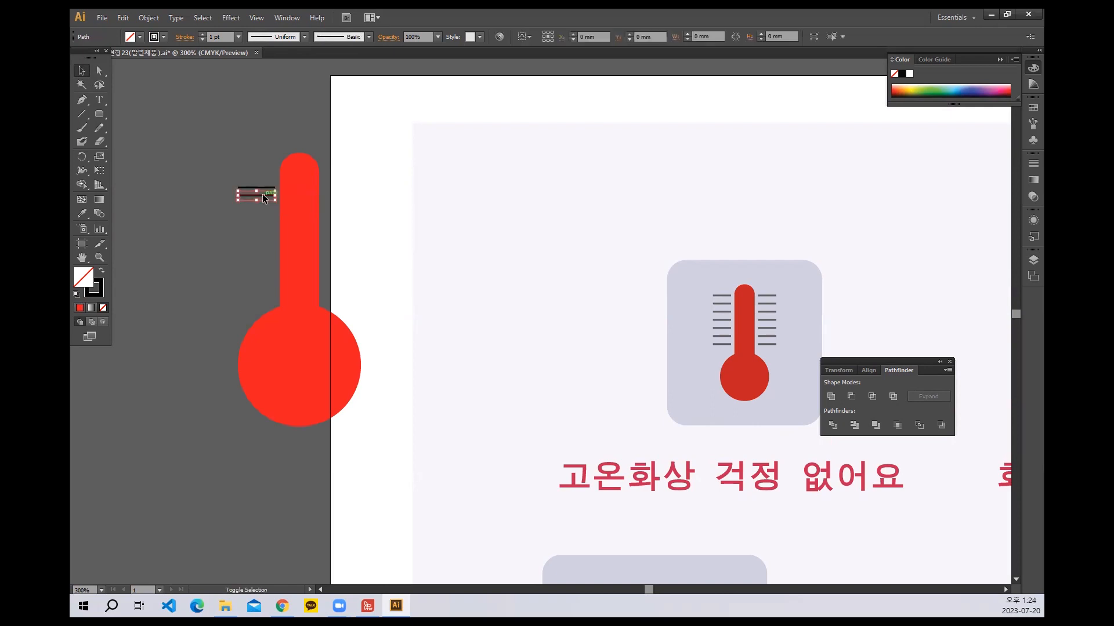
key("ctrl+d")
key("ctrl+d")
key("ctrl+d")
key("ctrl+d")
key("ctrl+d")
key("ctrl+d")
key("ctrl+d")
key("ctrl+d")
key("ctrl+d")
key("ctrl+d")
key("ctrl+d")
key("ctrl+d")
key("ctrl+d")
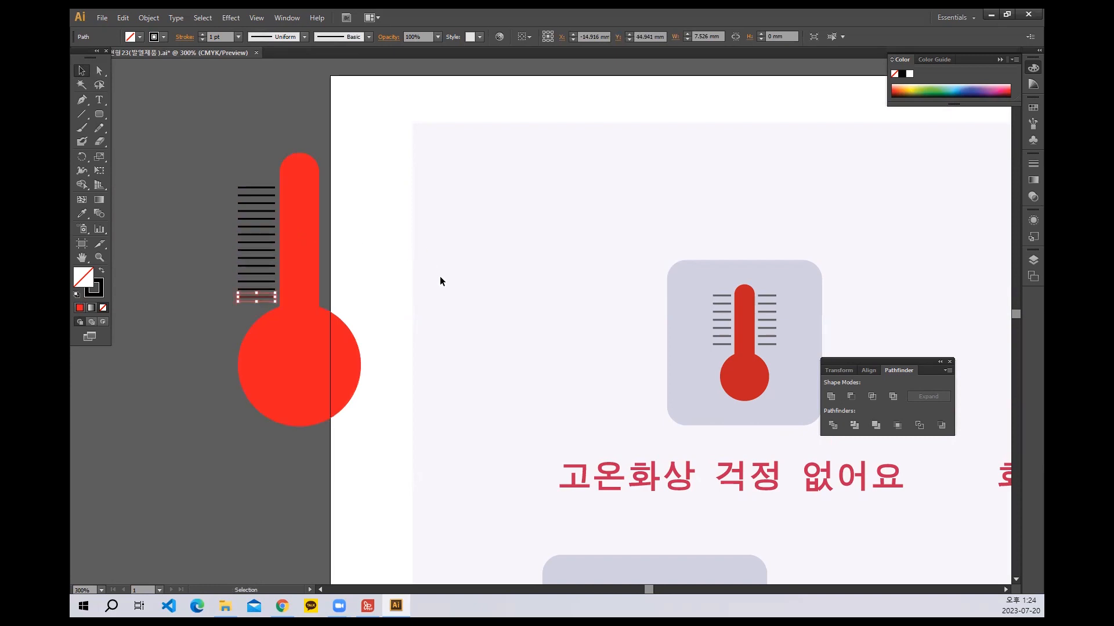
left_click(500, 285)
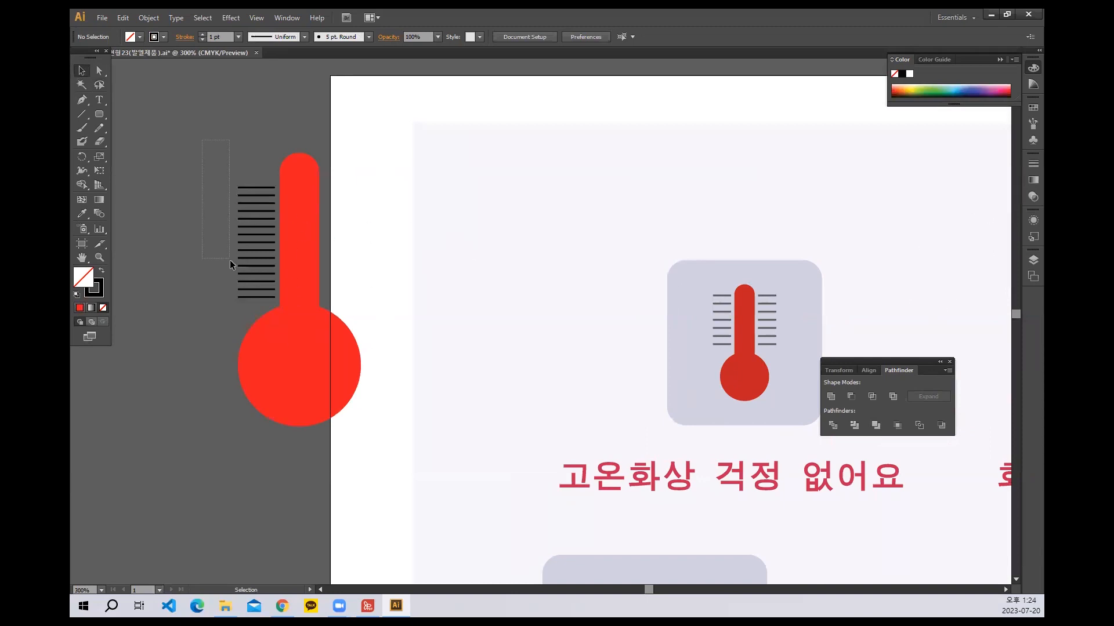
left_click_drag(251, 311, 250, 311)
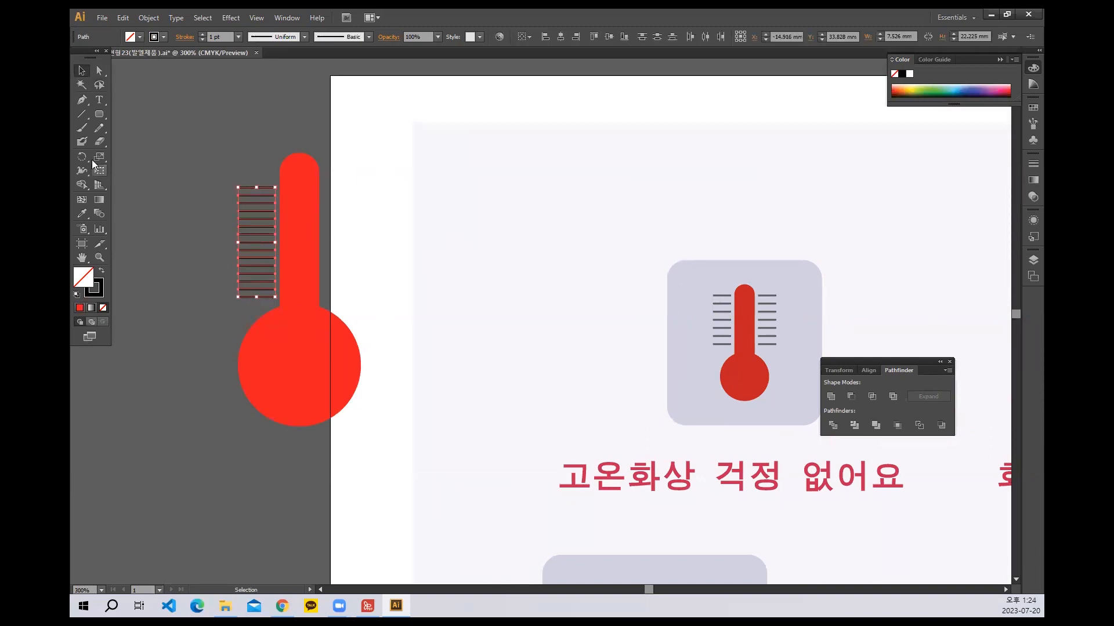
left_click_drag(83, 155, 124, 170)
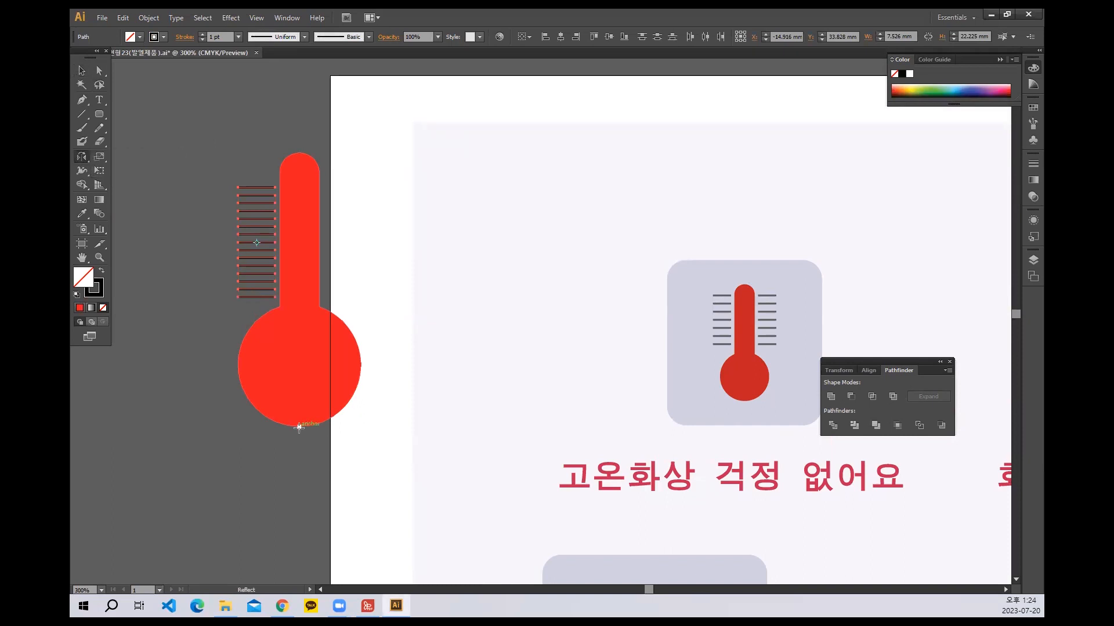
left_click(82, 71)
left_click(214, 174)
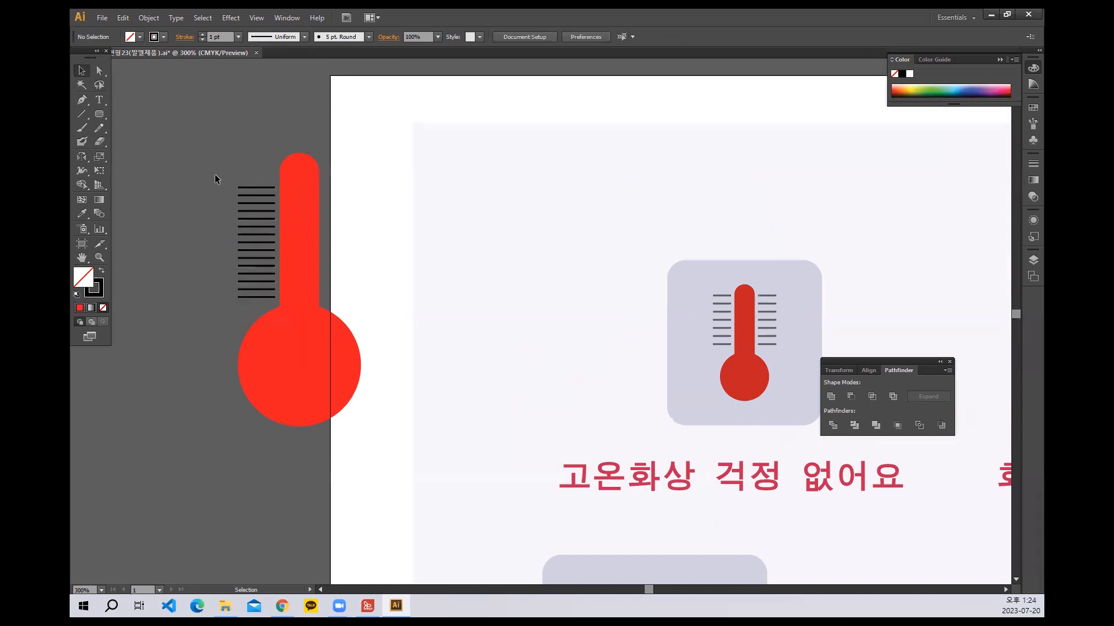
left_click_drag(250, 310, 250, 308)
left_click_drag(82, 157, 116, 169)
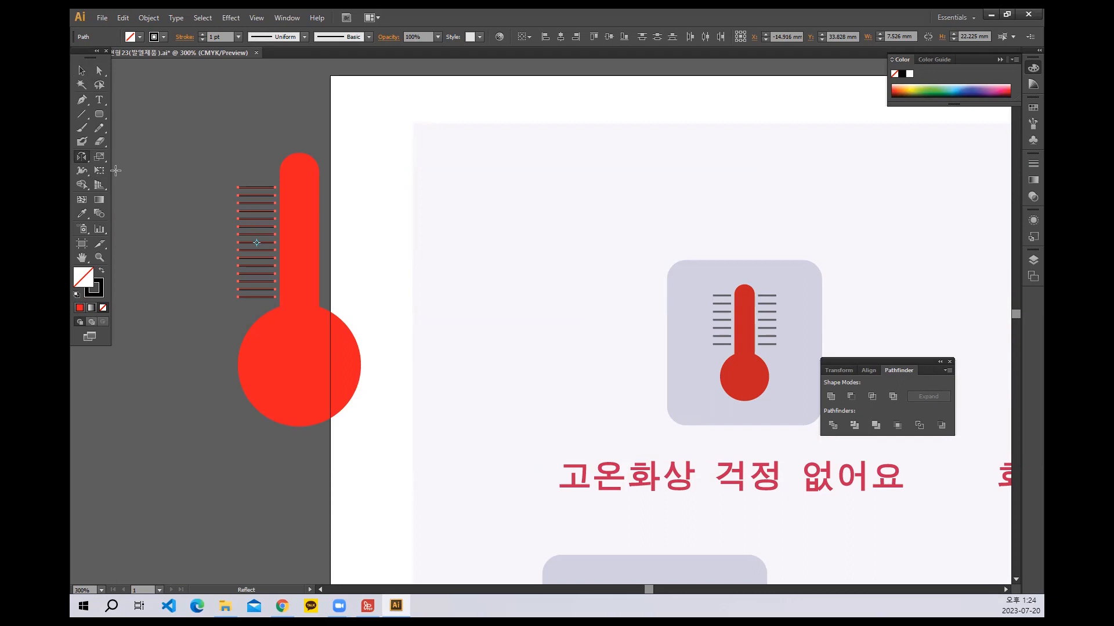
left_click(82, 70)
left_click(205, 146)
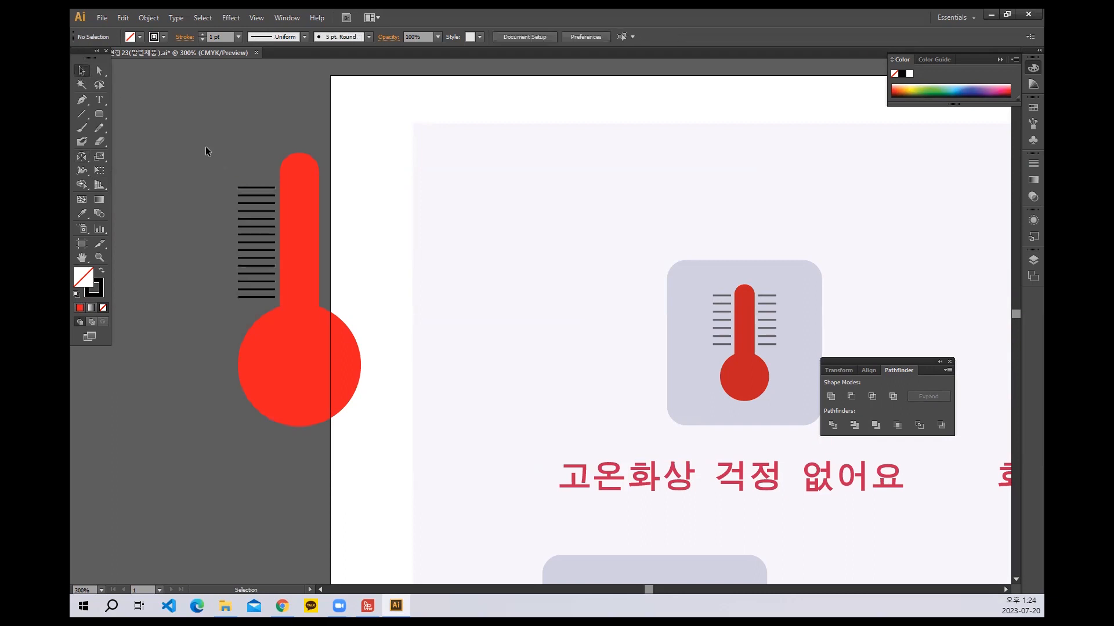
Reflect a copy of all the tick lines across the thermometer's vertical center axis.
left_click_drag(249, 293, 246, 295)
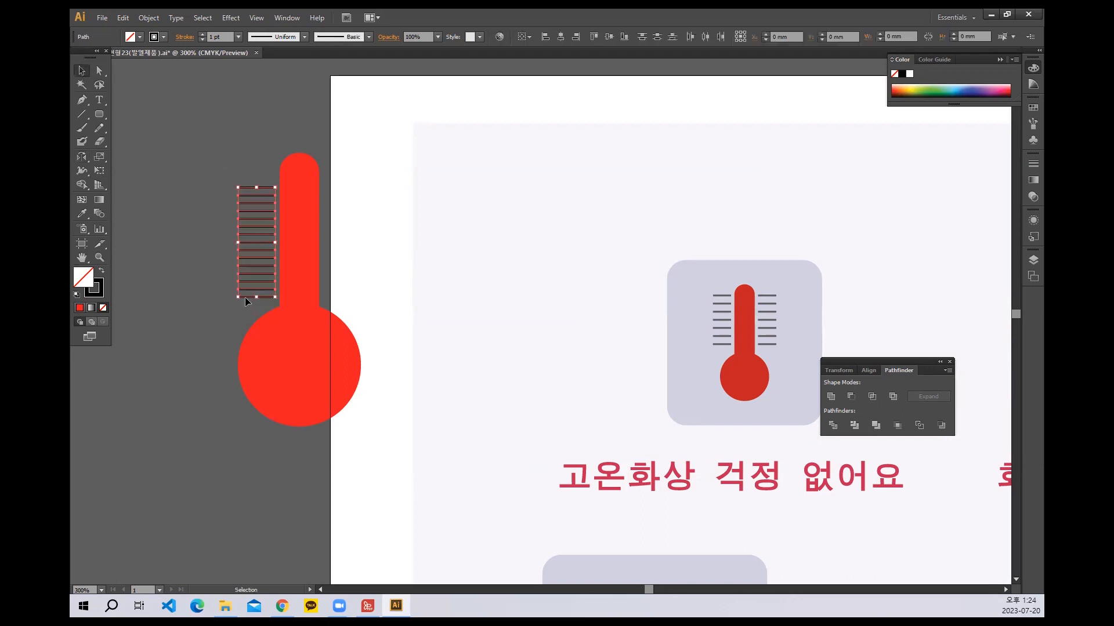
left_click(82, 157)
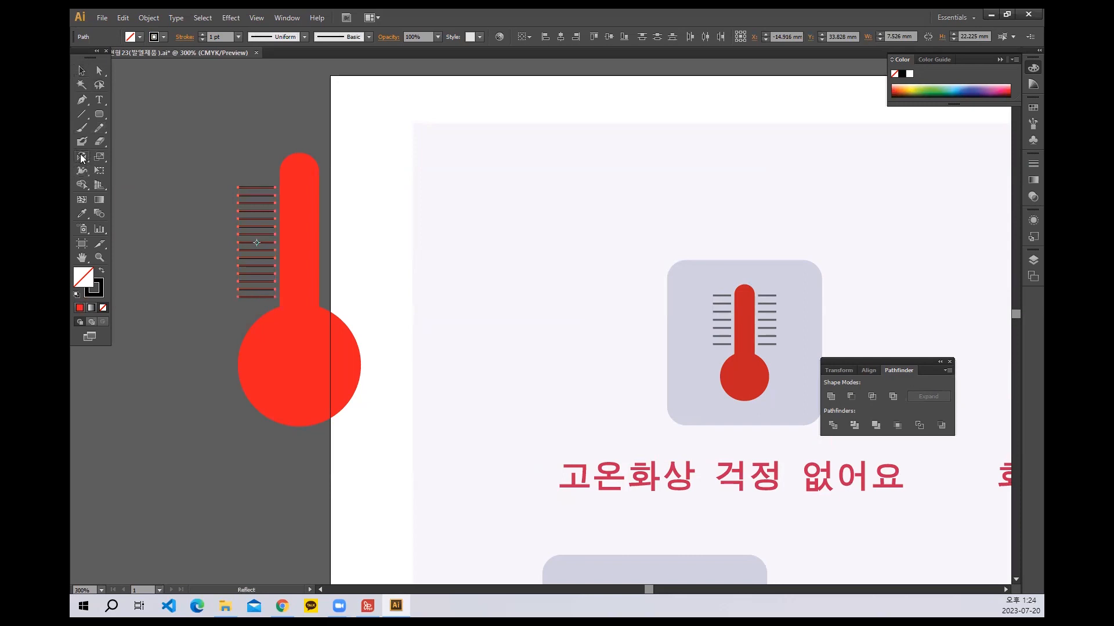
left_click(299, 427, "alt")
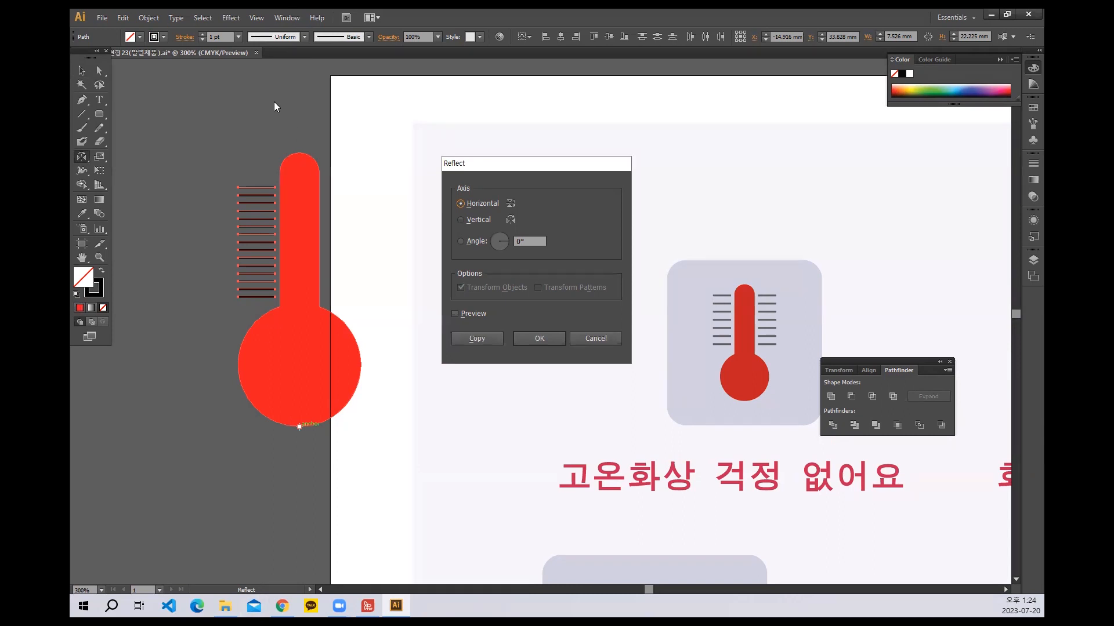
left_click(462, 220)
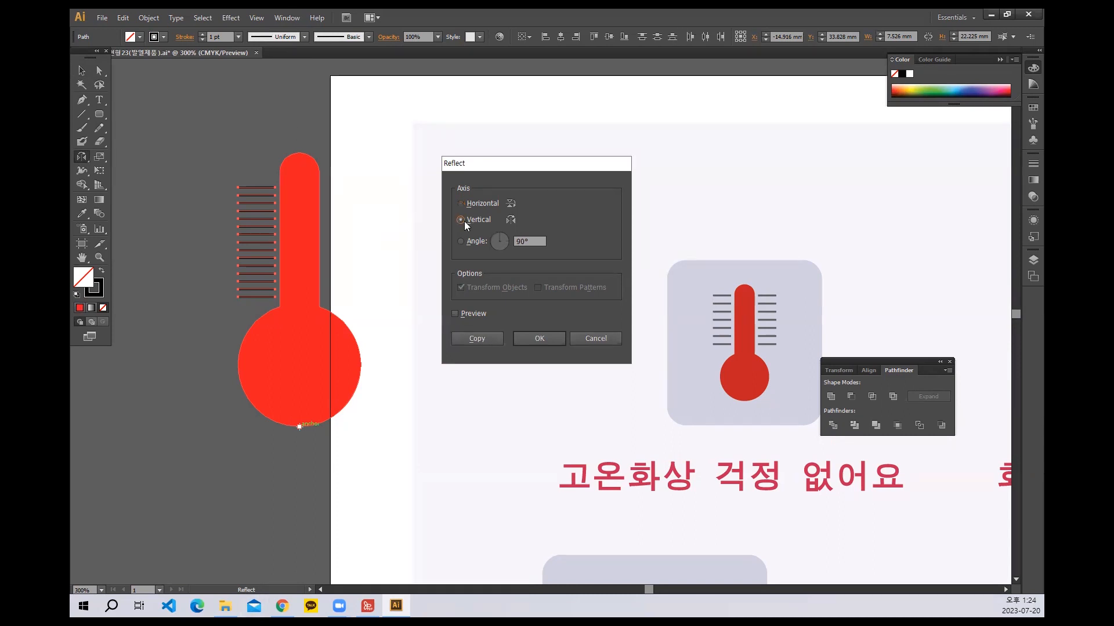
left_click(486, 339)
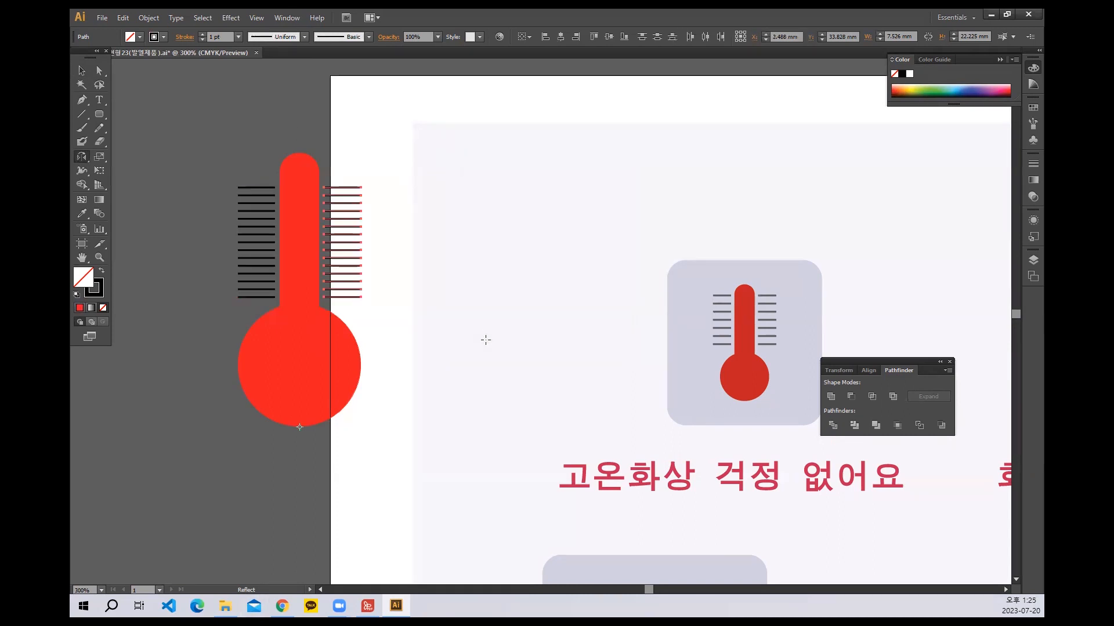
left_click(83, 71)
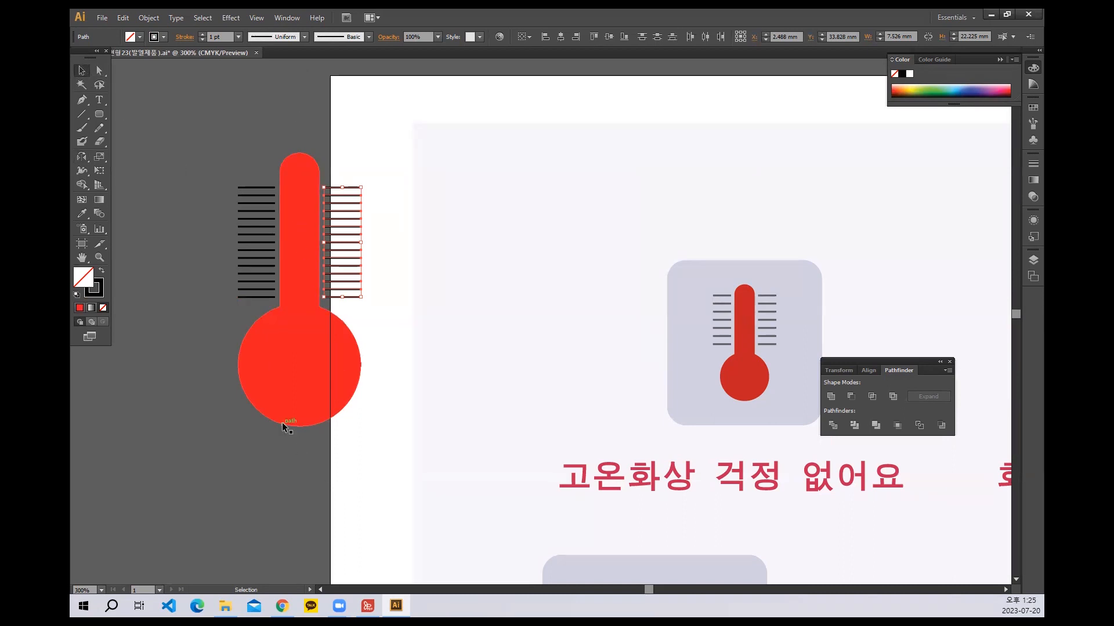
left_click(638, 362)
Draw a rounded rectangle about 26.7 × 17.2 mm beside the sample plug and fill it with the plug's lighter orange.
left_click_drag(770, 395, 179, 342)
left_click_drag(572, 292, 475, 317)
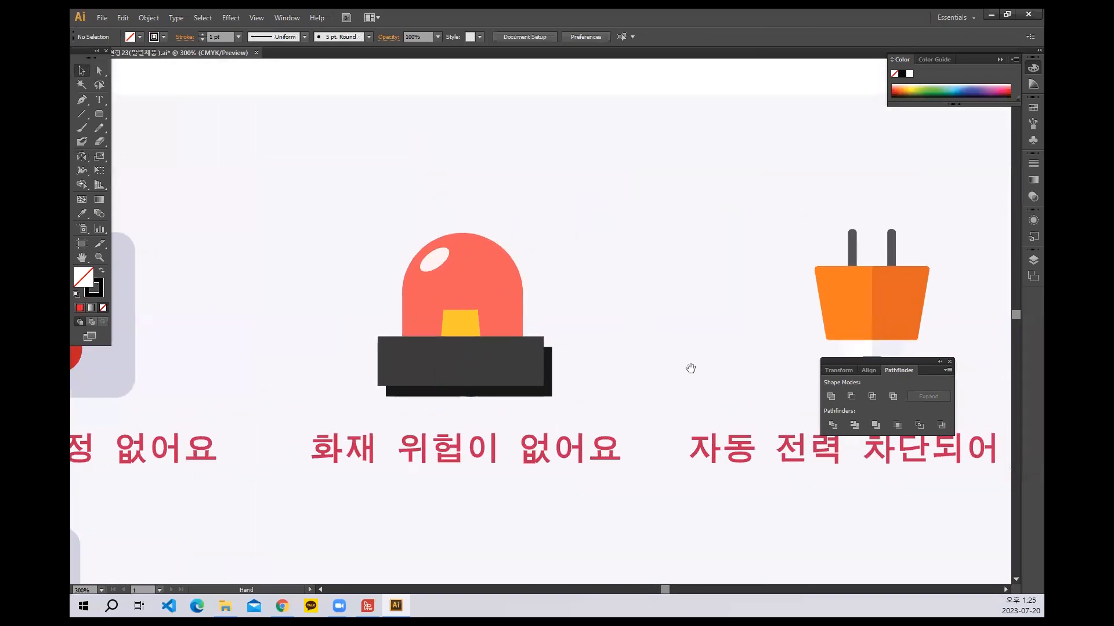
scroll(696, 383, "right", 8)
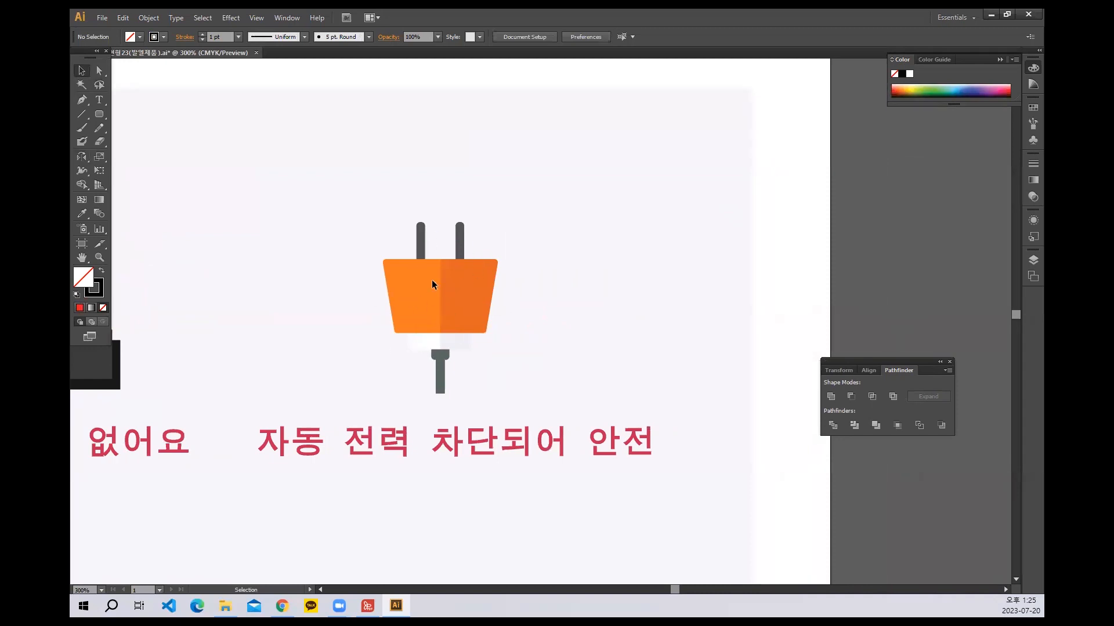
left_click_drag(461, 296, 426, 301)
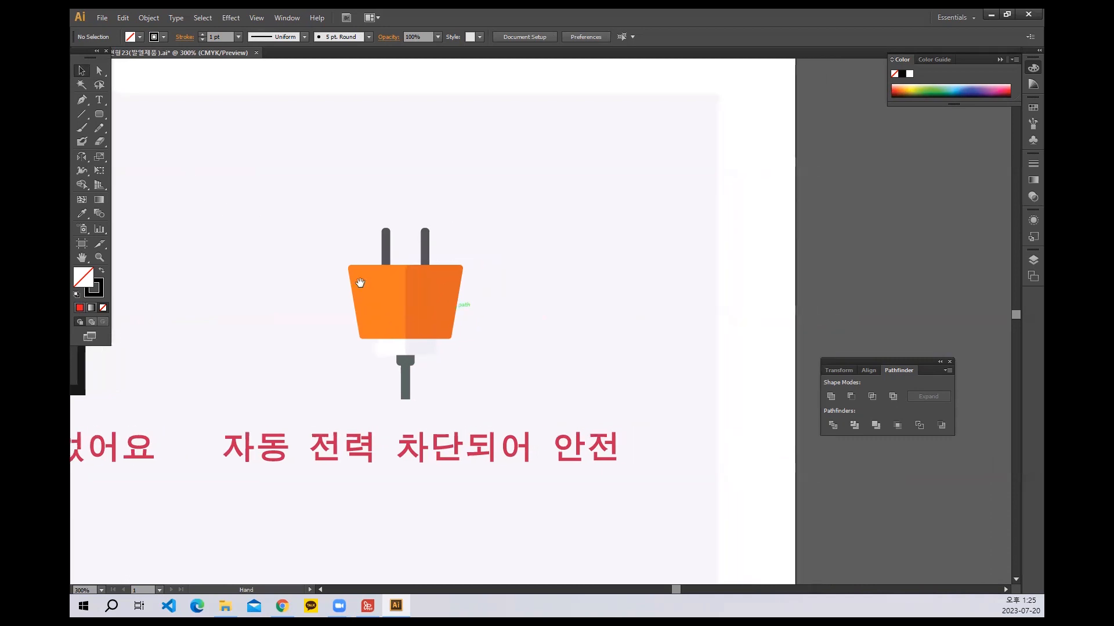
left_click(99, 115)
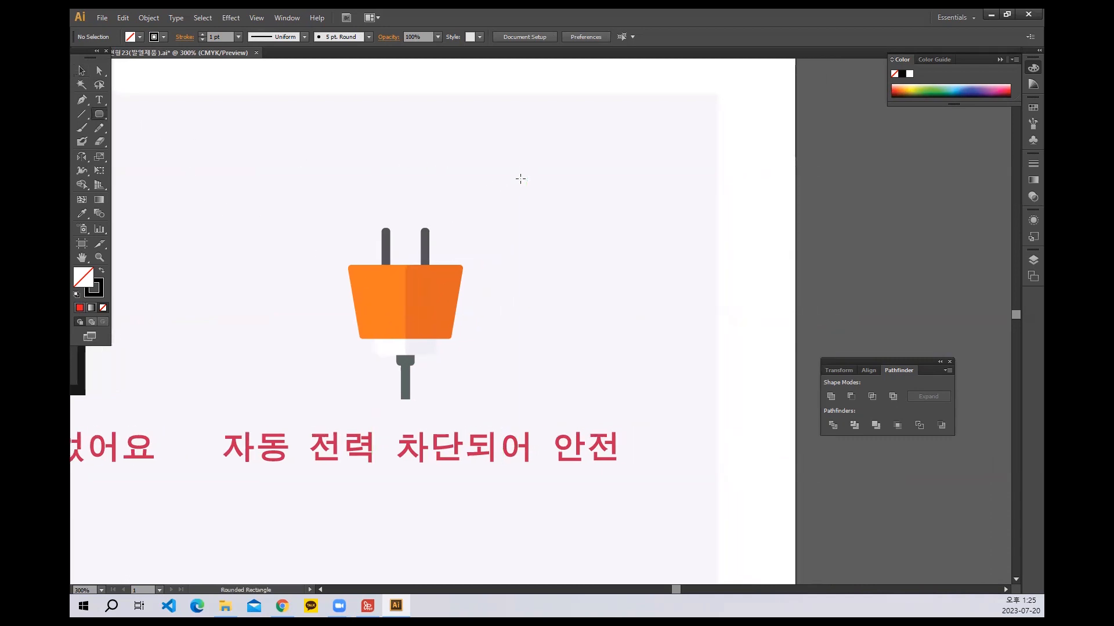
left_click_drag(515, 181, 647, 265)
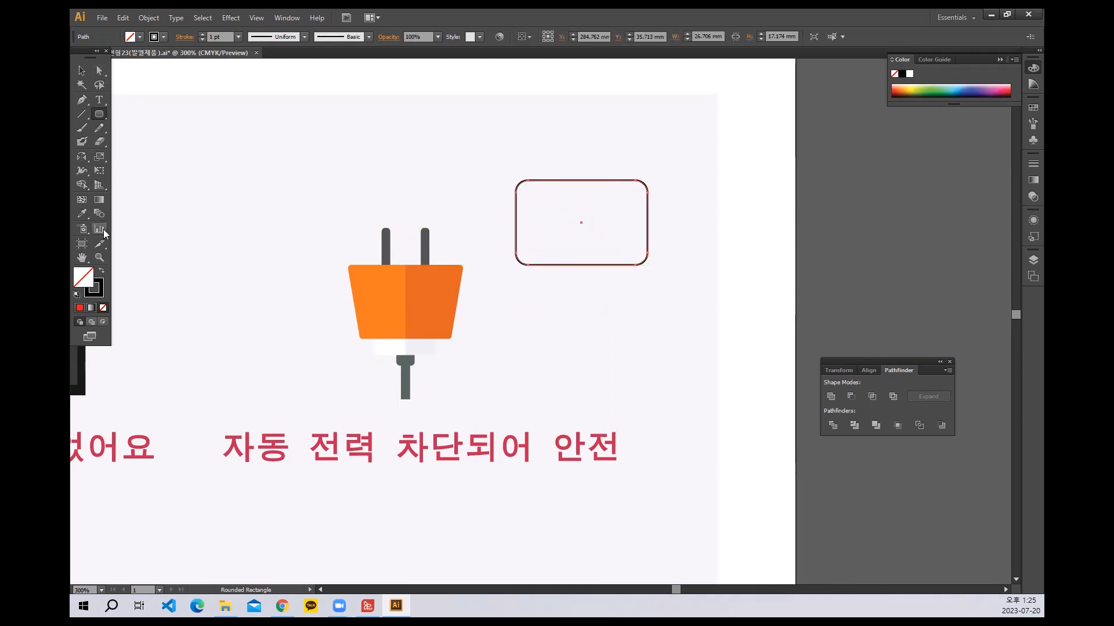
left_click(81, 213)
left_click(379, 278)
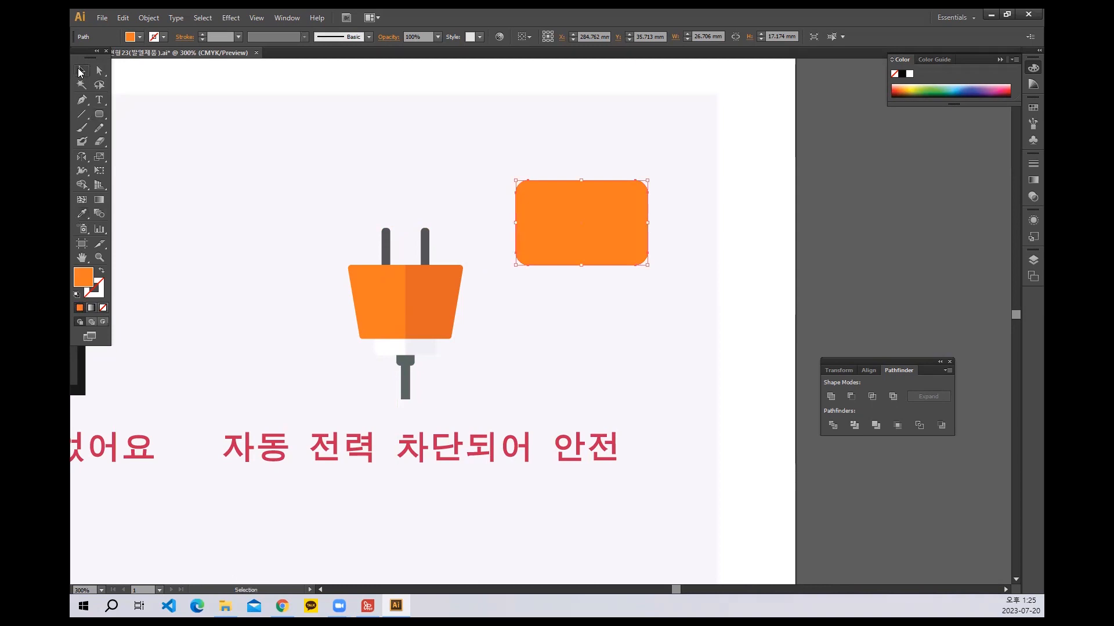
Move the upper-left corner points of the orange rounded rectangle outward so its left side slants like the plug.
left_click(100, 70)
left_click(481, 156)
left_click_drag(472, 142, 549, 214)
left_click(480, 150)
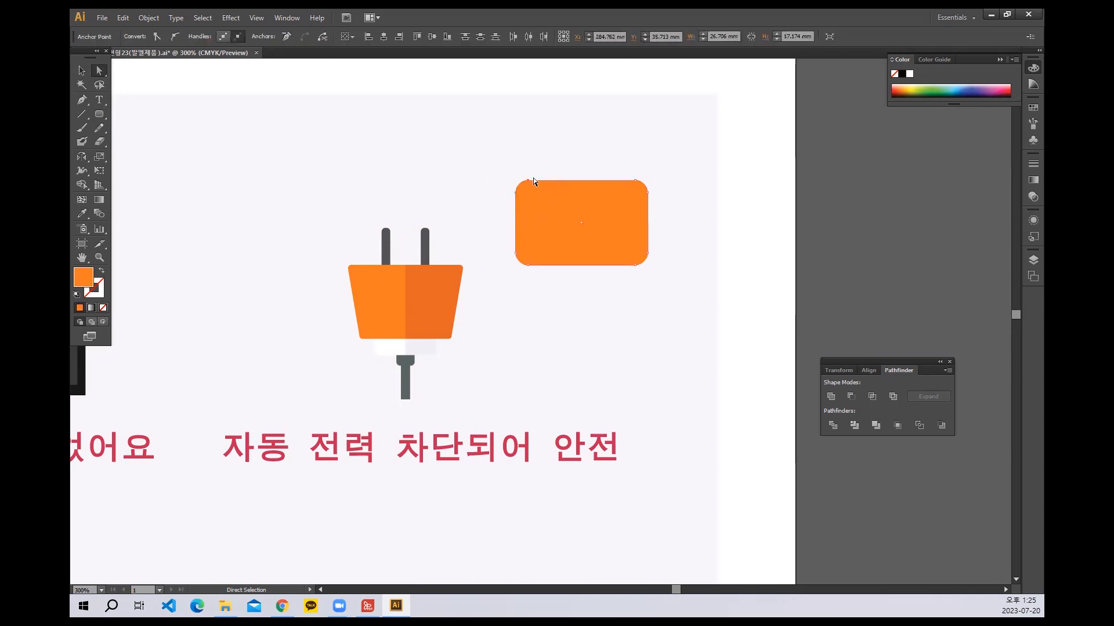
left_click_drag(528, 181, 513, 182)
key("v")
left_click(597, 328)
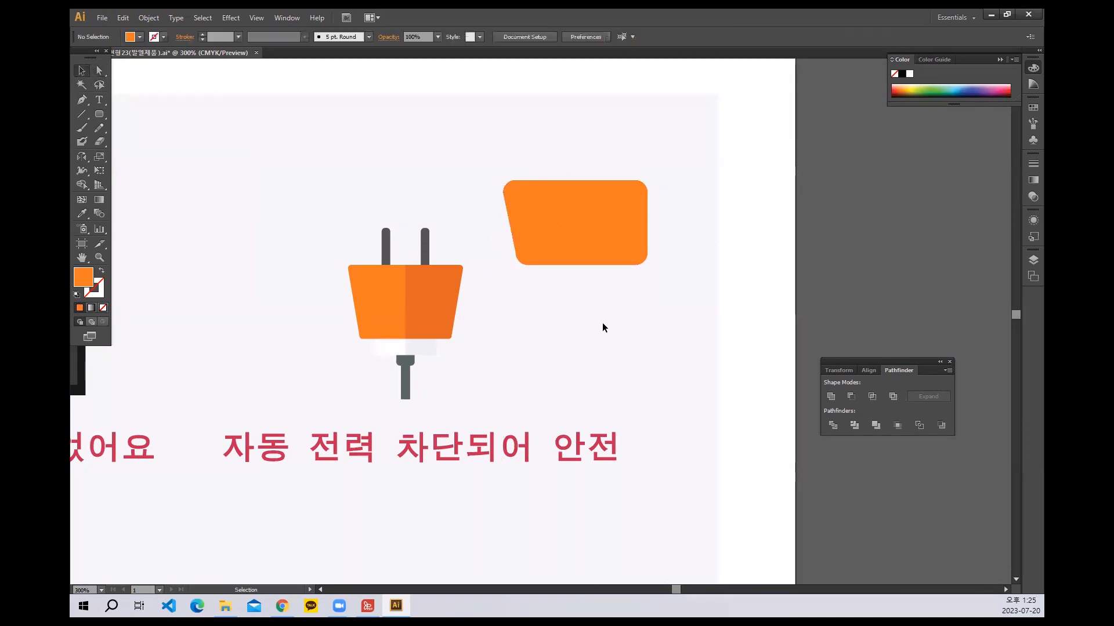
left_click(577, 232)
left_click(552, 333)
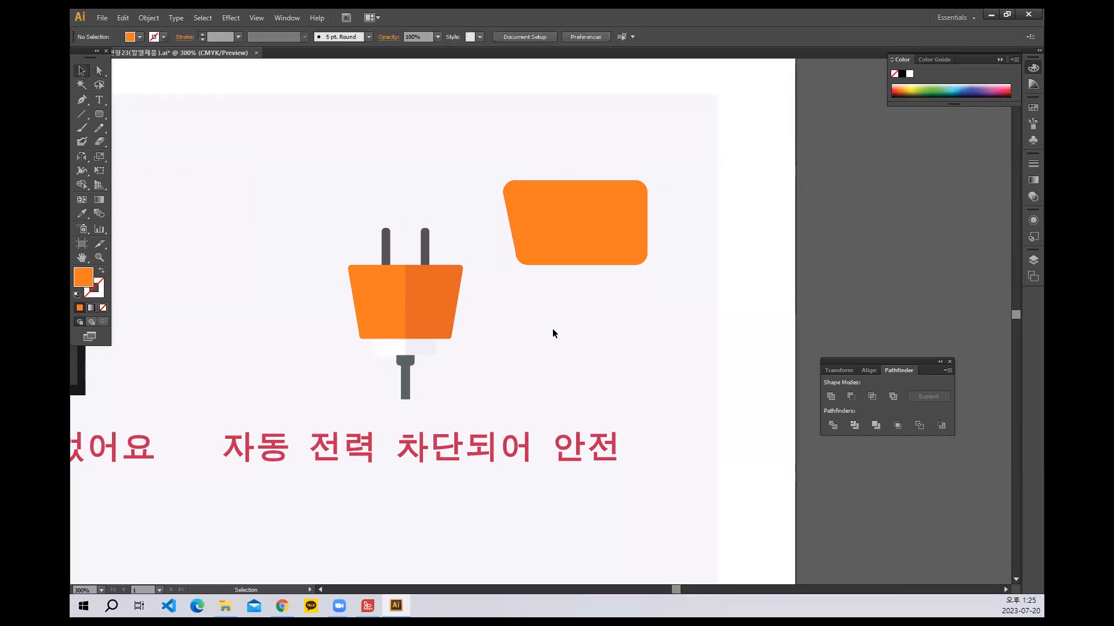
left_click(81, 114)
left_click_drag(569, 112, 564, 373)
key("ctrl+z")
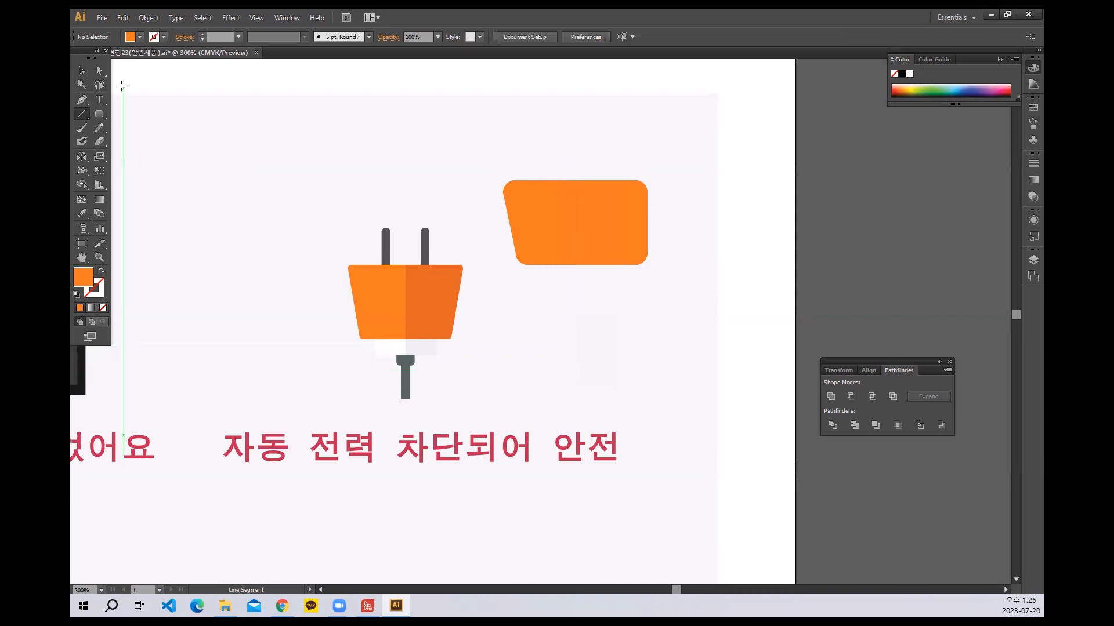
left_click(99, 115)
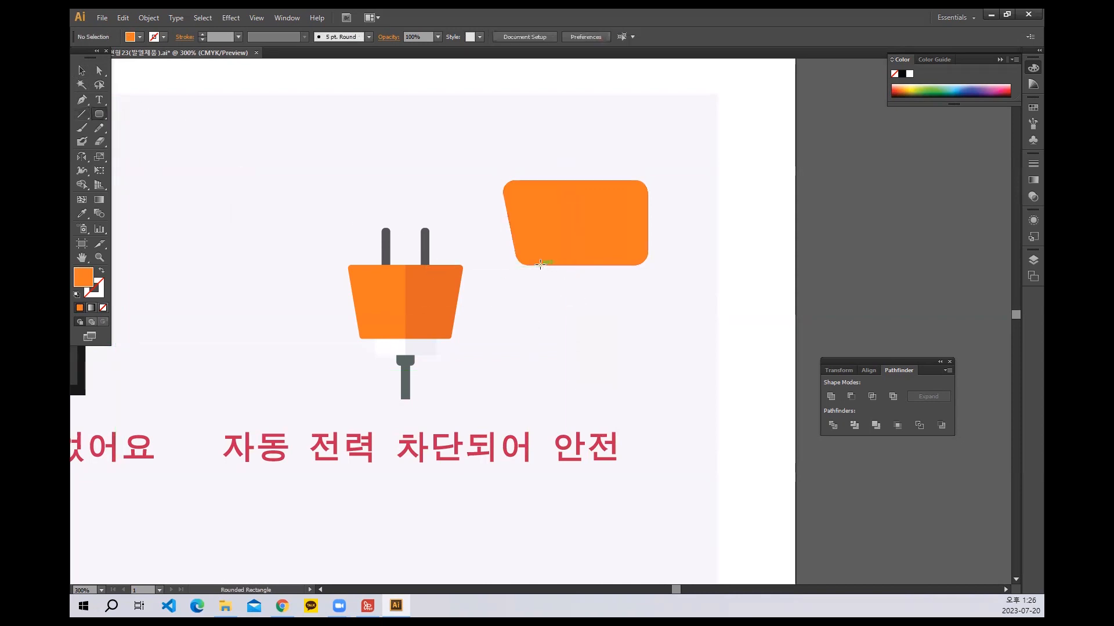
left_click_drag(541, 266, 609, 293)
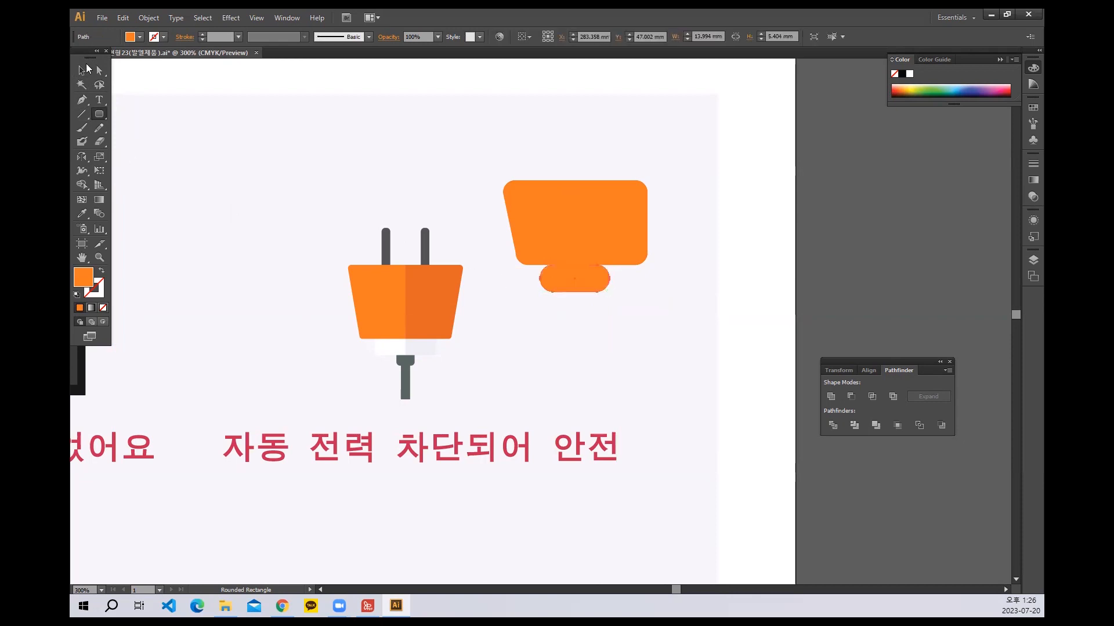
left_click(85, 68)
key("Delete")
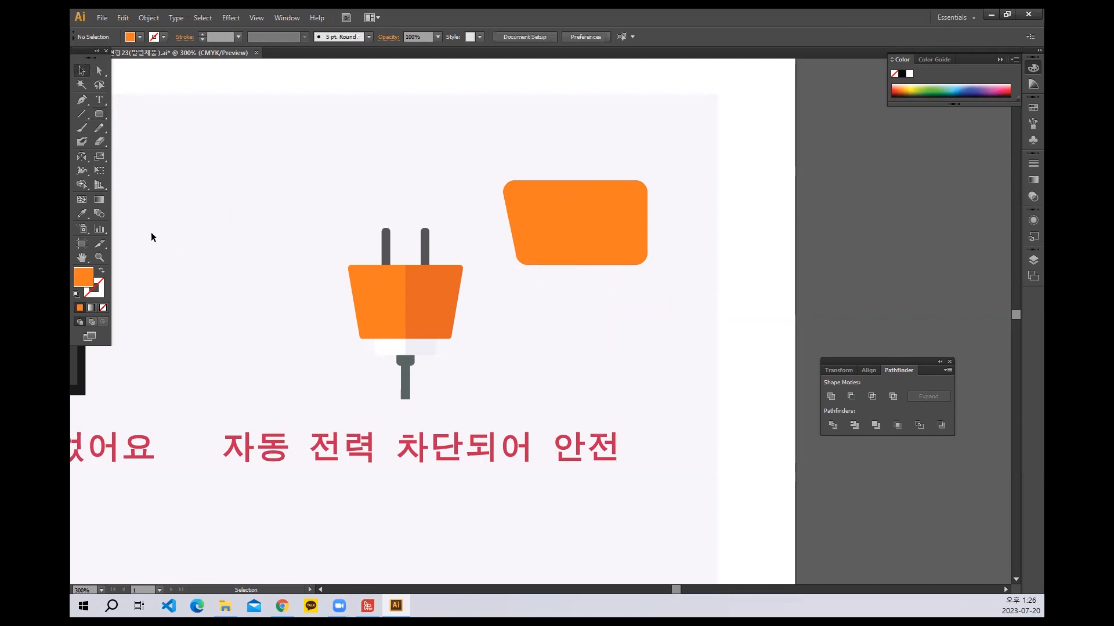
Draw a small orange rounded rectangle with a small corner radius directly below the slanted plug body.
left_click(99, 114)
left_click_drag(534, 345, 587, 287)
key("Left")
key("v")
left_click(576, 380)
left_click(572, 381)
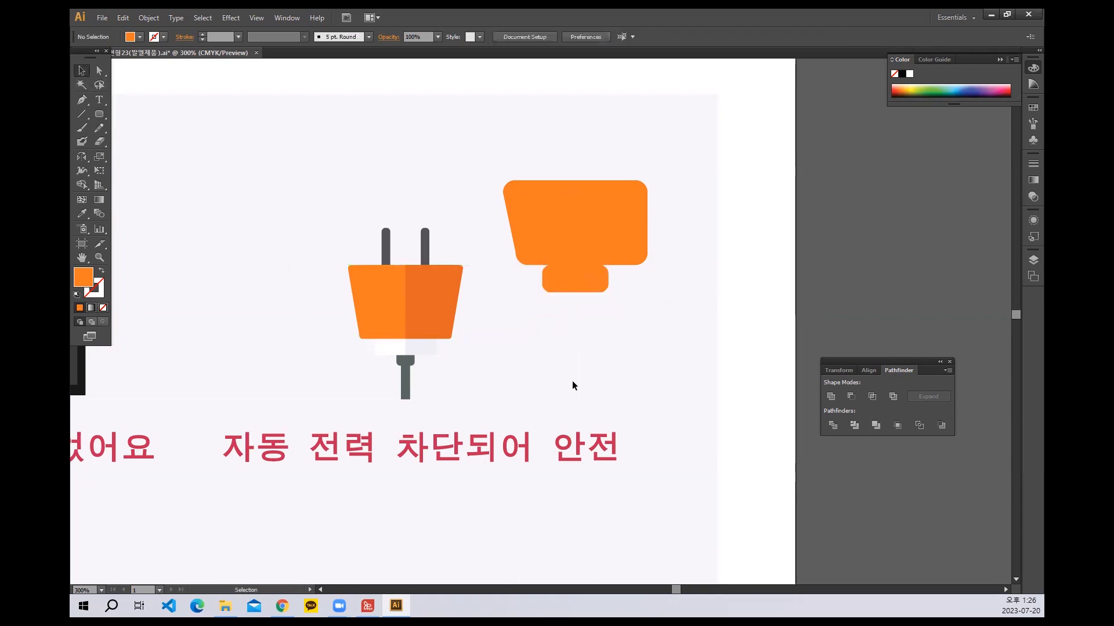
Recolour the small rounded rectangle below the new plug body with the pale grey sampled from the reference plug's collar.
left_click(549, 282)
left_click(81, 214)
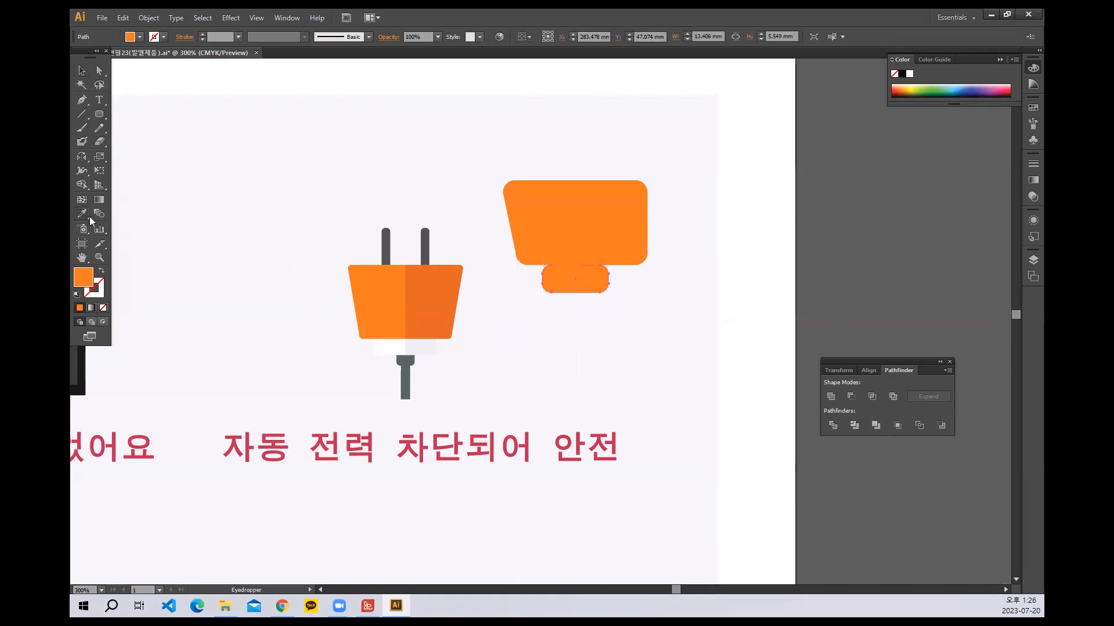
left_click(392, 346)
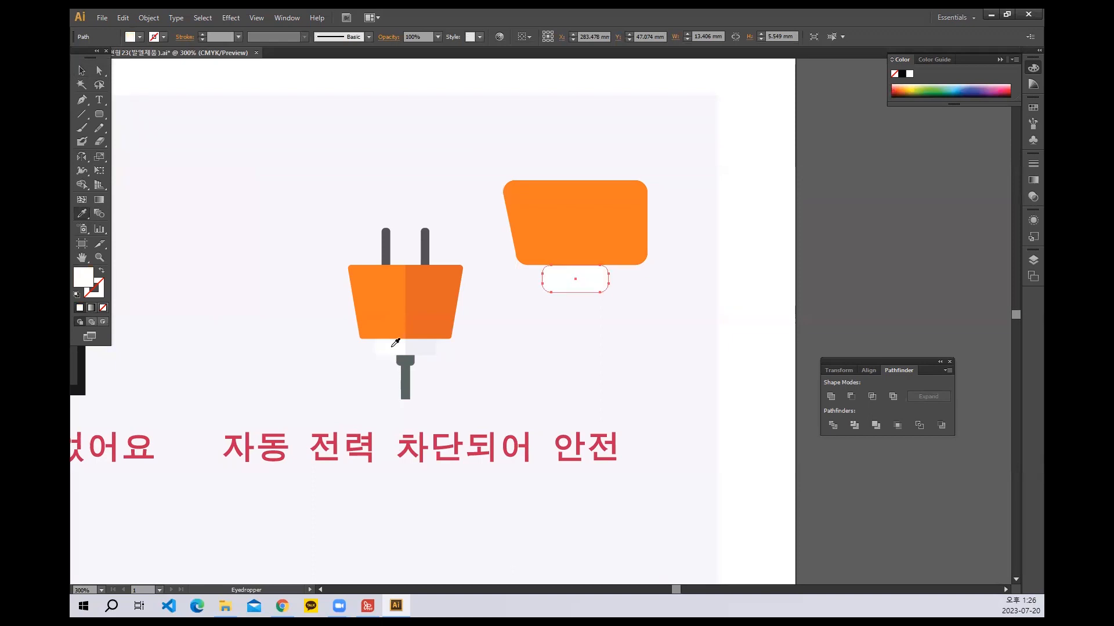
left_click(428, 342)
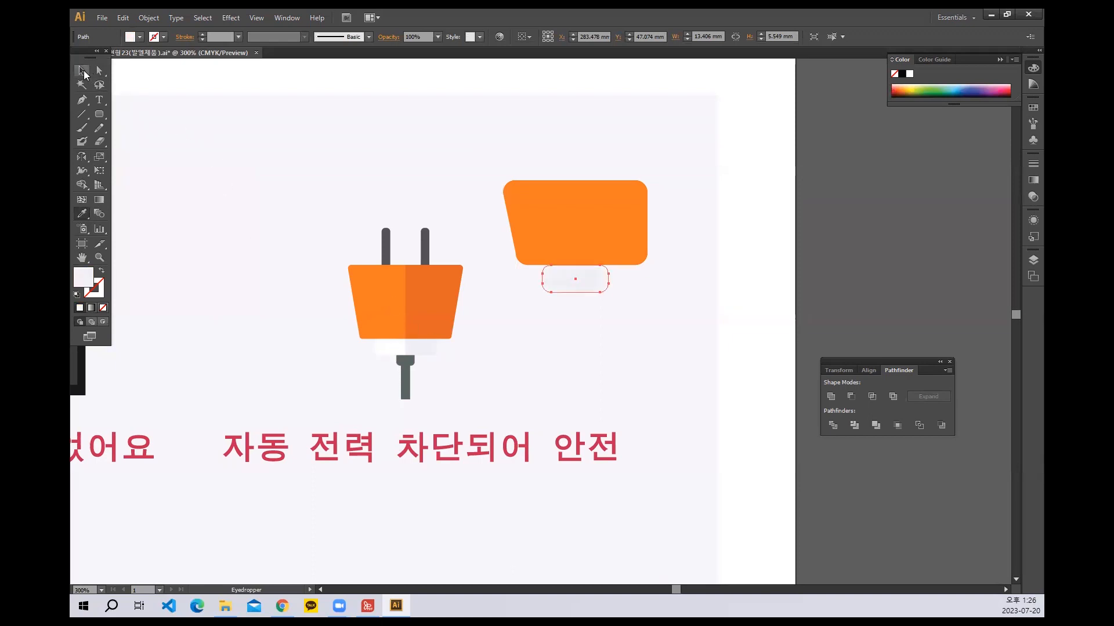
left_click(83, 71)
Move the orange body and its pale collar together off the artboard onto the empty canvas beside it.
left_click(489, 133)
left_click_drag(493, 137, 419, 374)
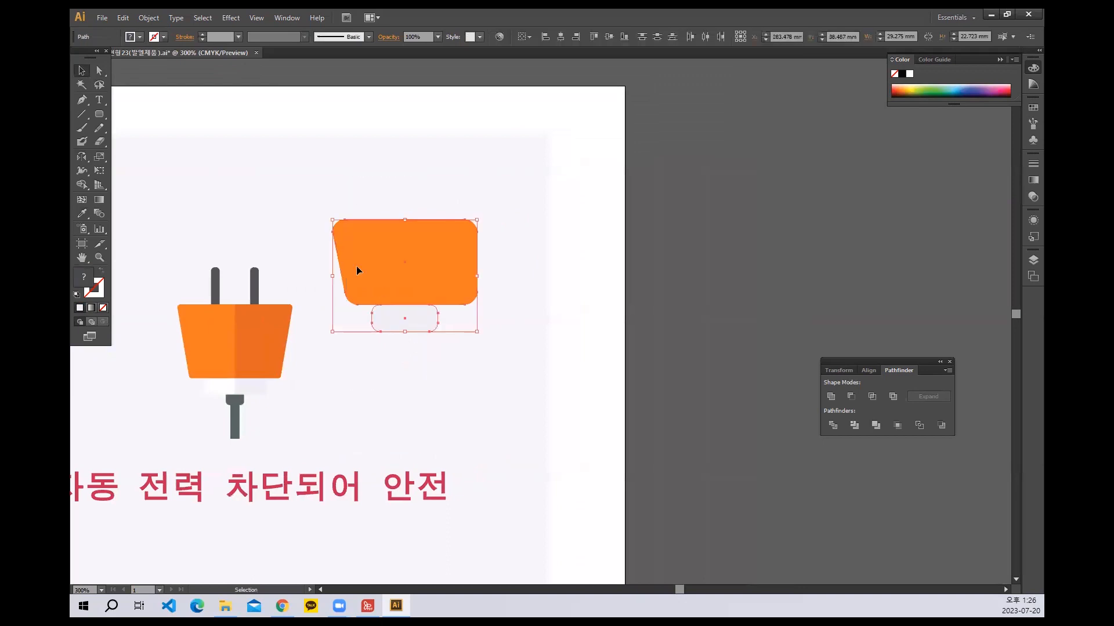
left_click_drag(426, 269, 748, 255)
left_click(713, 484)
left_click_drag(714, 443, 654, 452)
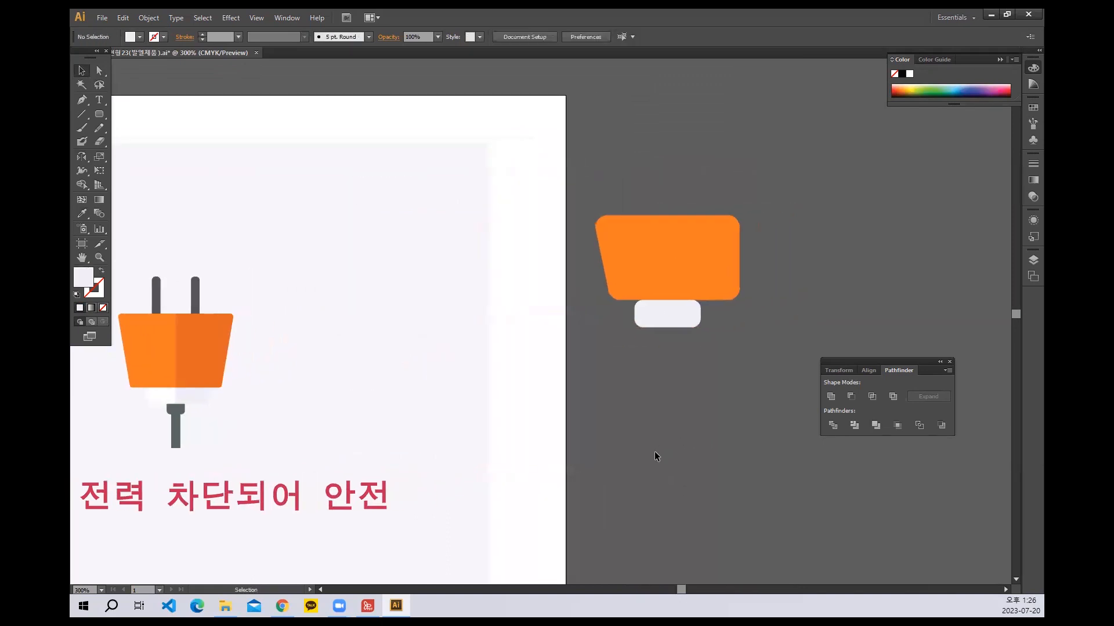
Draw a vertical line about 57 mm long with a black stroke and centre it across the plug body and collar.
left_click(81, 115)
left_click_drag(672, 164, 672, 444)
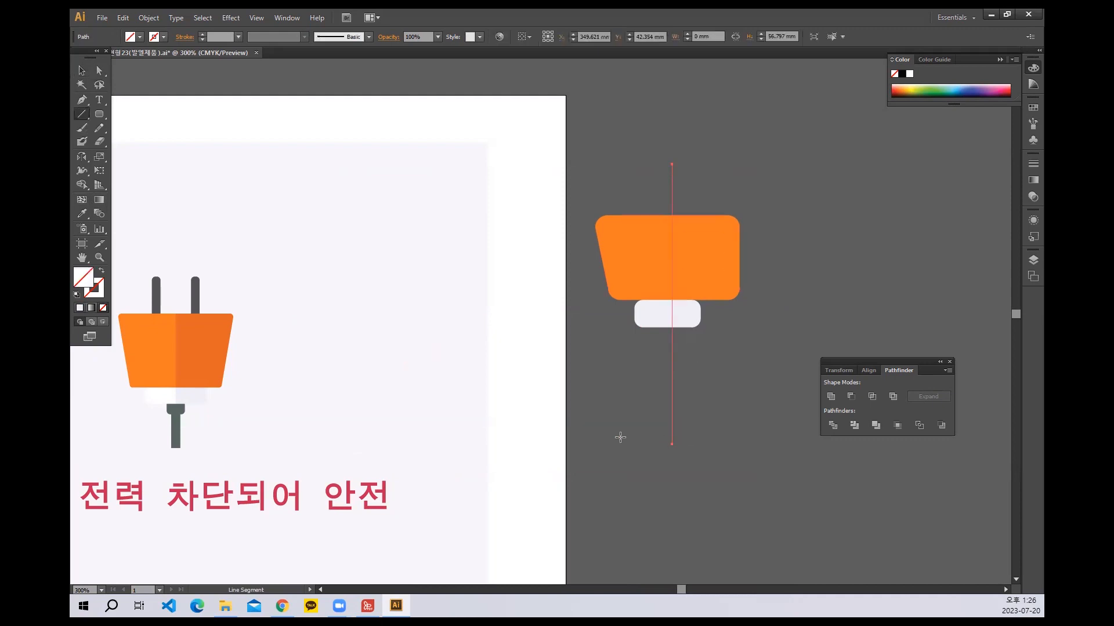
left_click(165, 37)
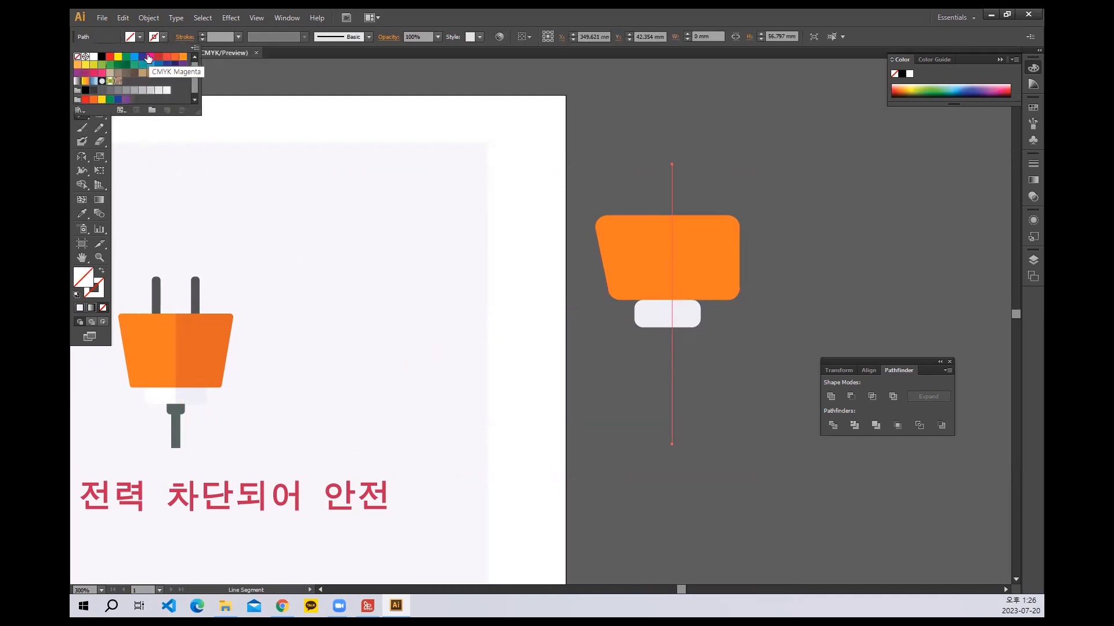
left_click(102, 57)
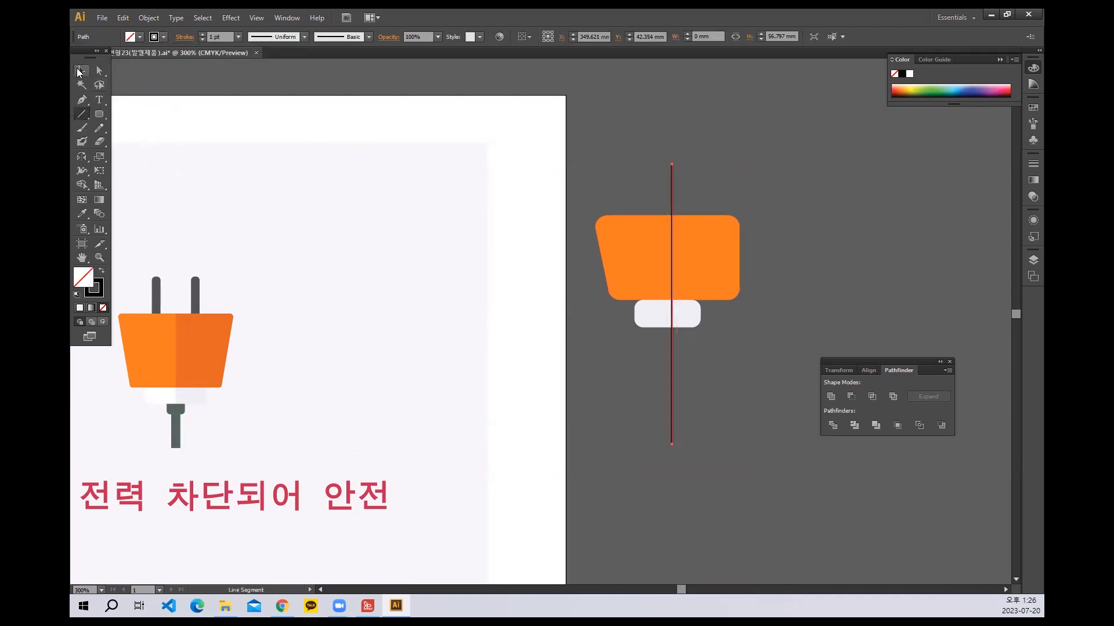
left_click(81, 70)
left_click(724, 124)
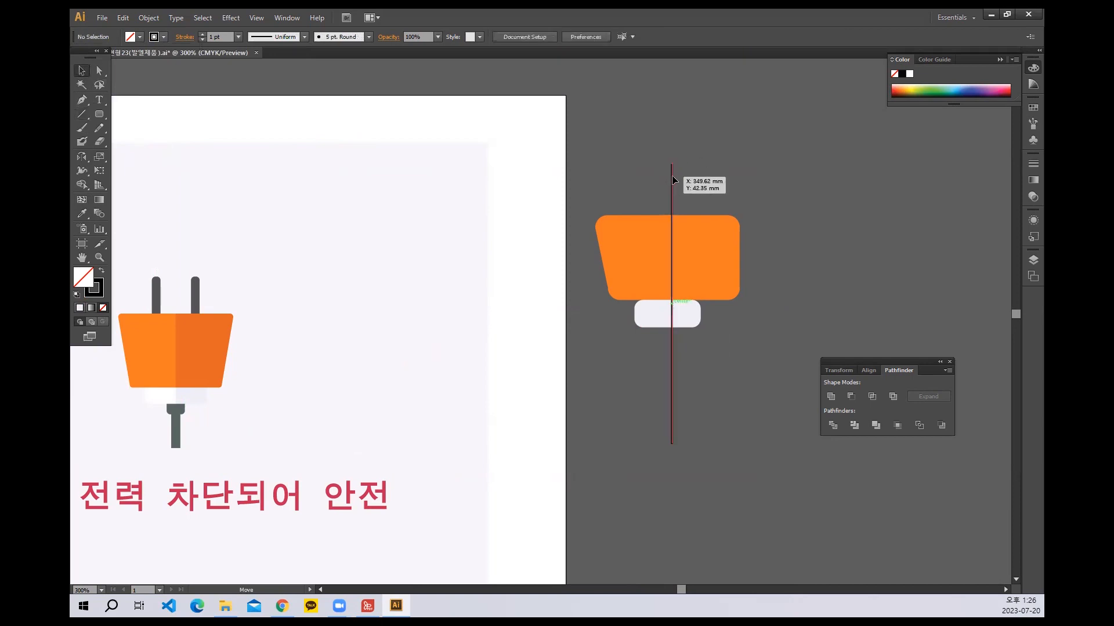
left_click(671, 179)
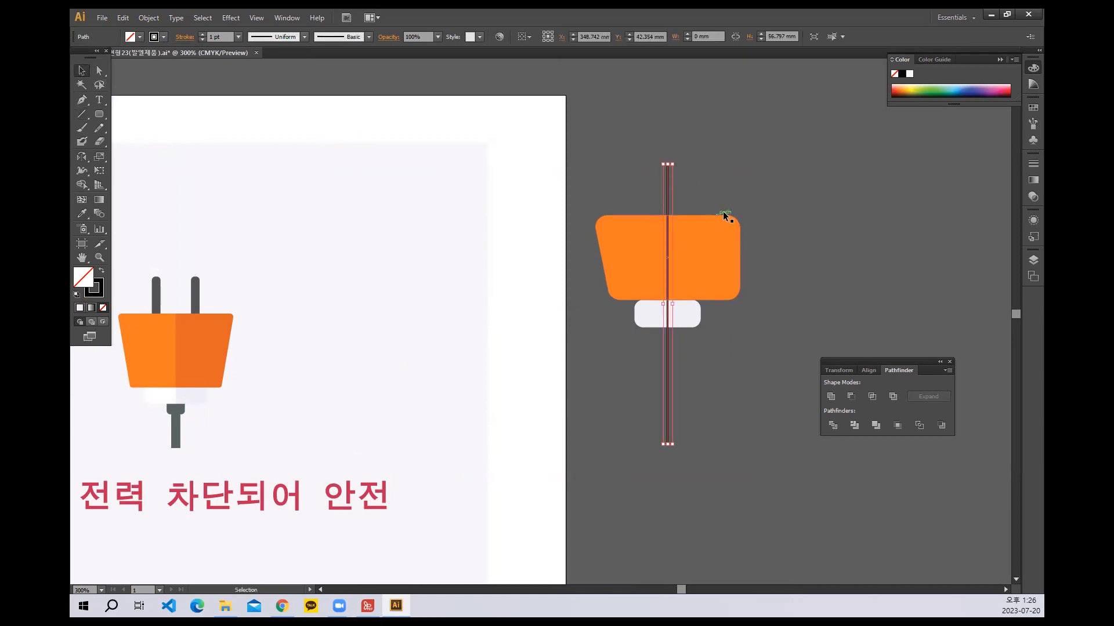
left_click(754, 384)
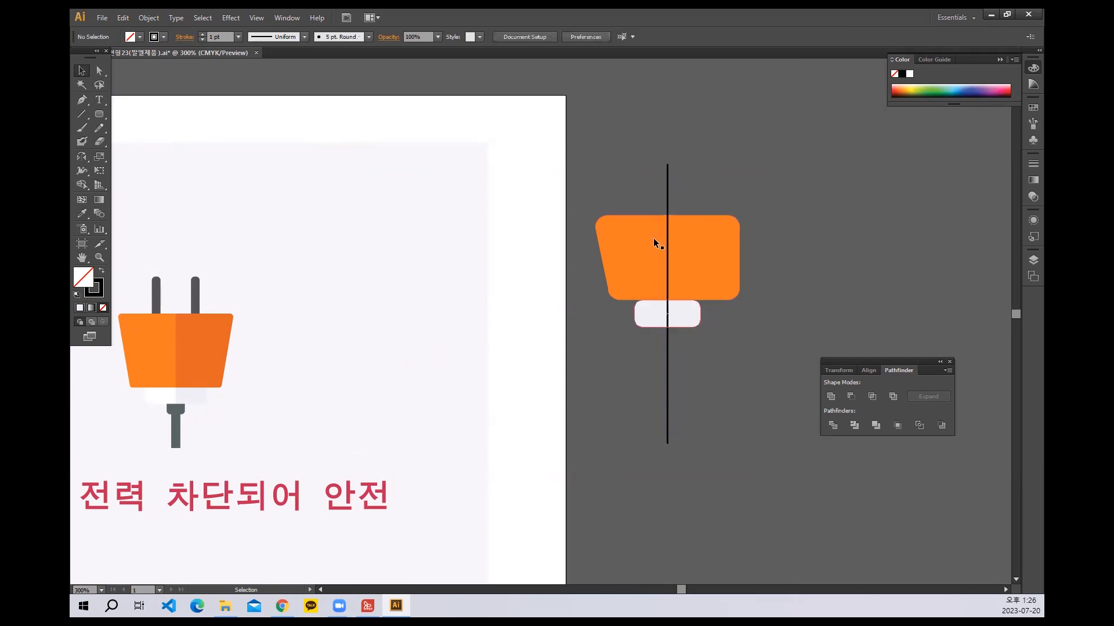
Divide the plug body and collar along the vertical line, and delete their right halves.
left_click_drag(690, 393, 731, 445)
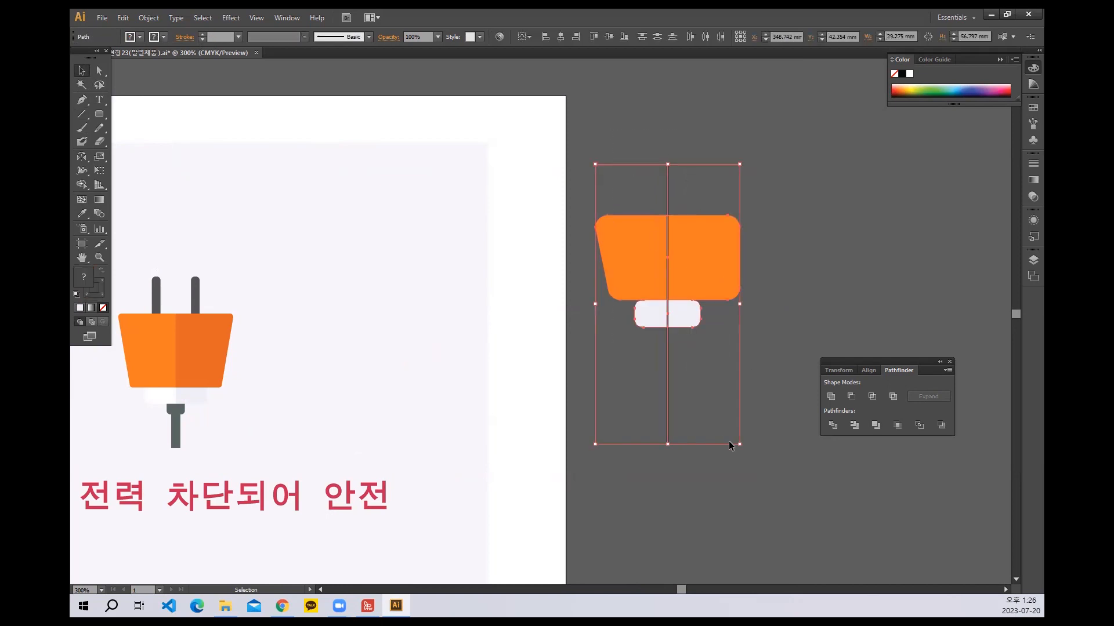
left_click(833, 429)
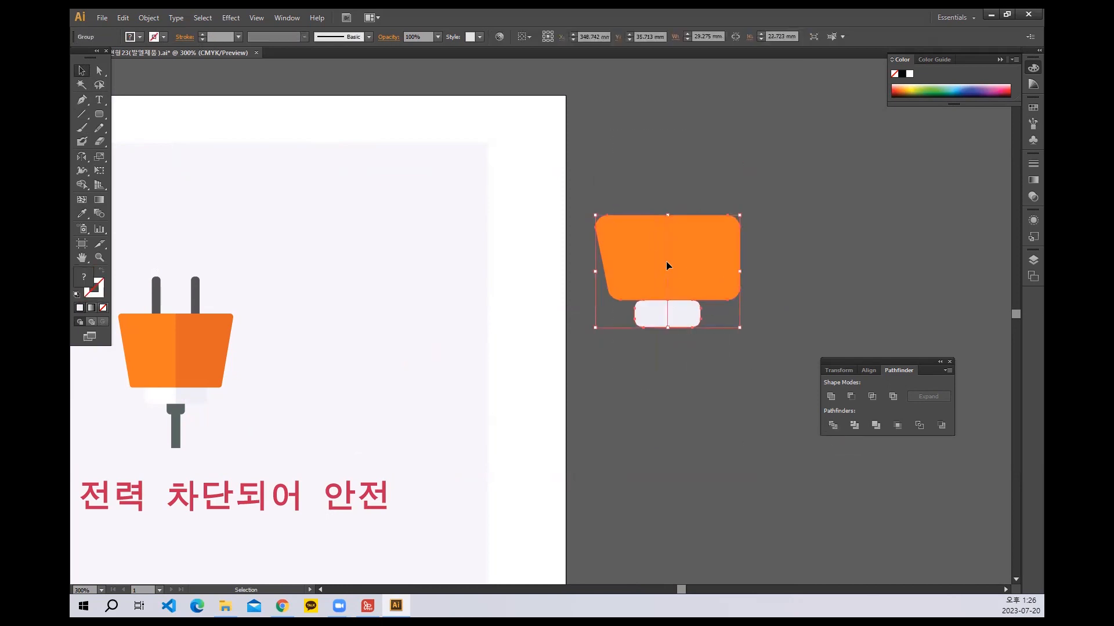
right_click(686, 251)
left_click(719, 318)
left_click_drag(759, 162, 686, 385)
key("Delete")
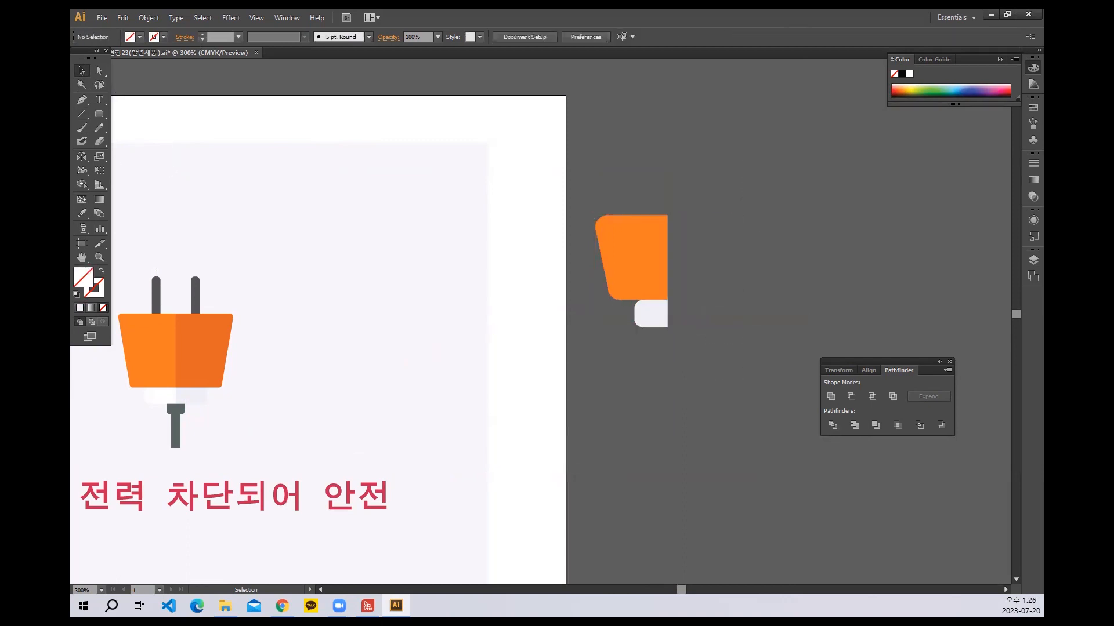
Draw a black-filled rounded rectangle about 2.7 by 21.8 mm as a prong over the half body's upper edge.
left_click_drag(99, 114, 139, 124)
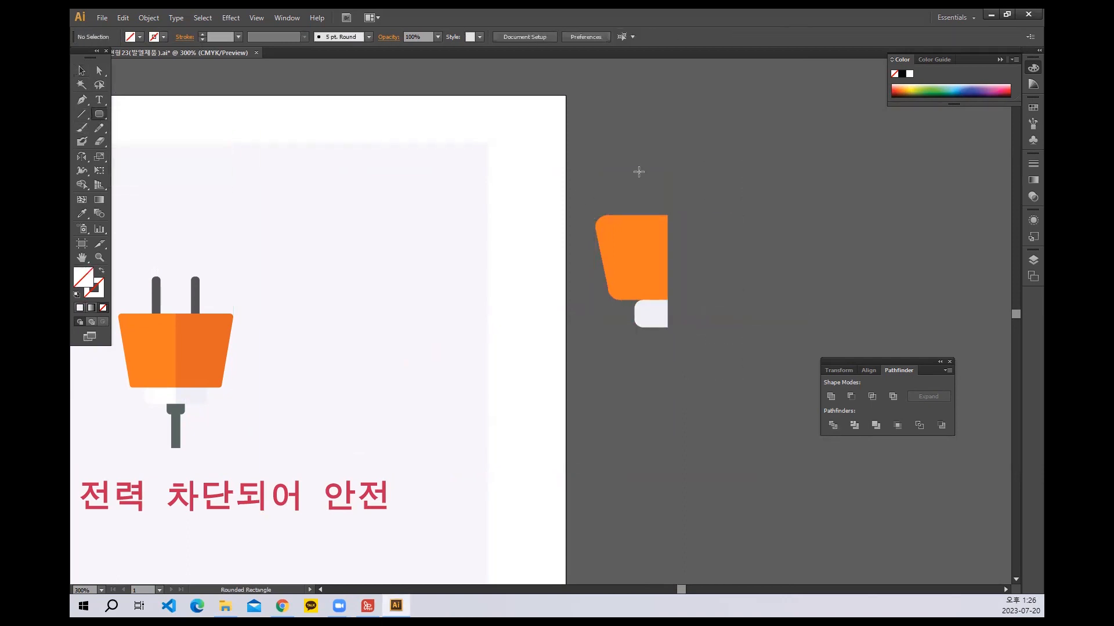
left_click_drag(627, 143, 640, 251)
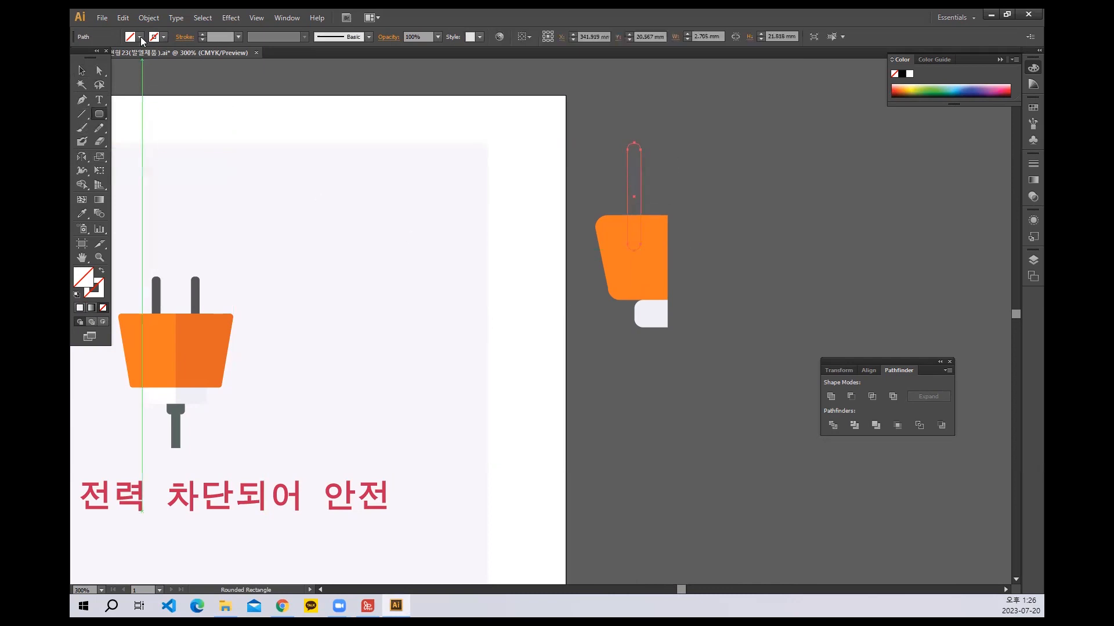
left_click(141, 40)
left_click(102, 57)
key("v")
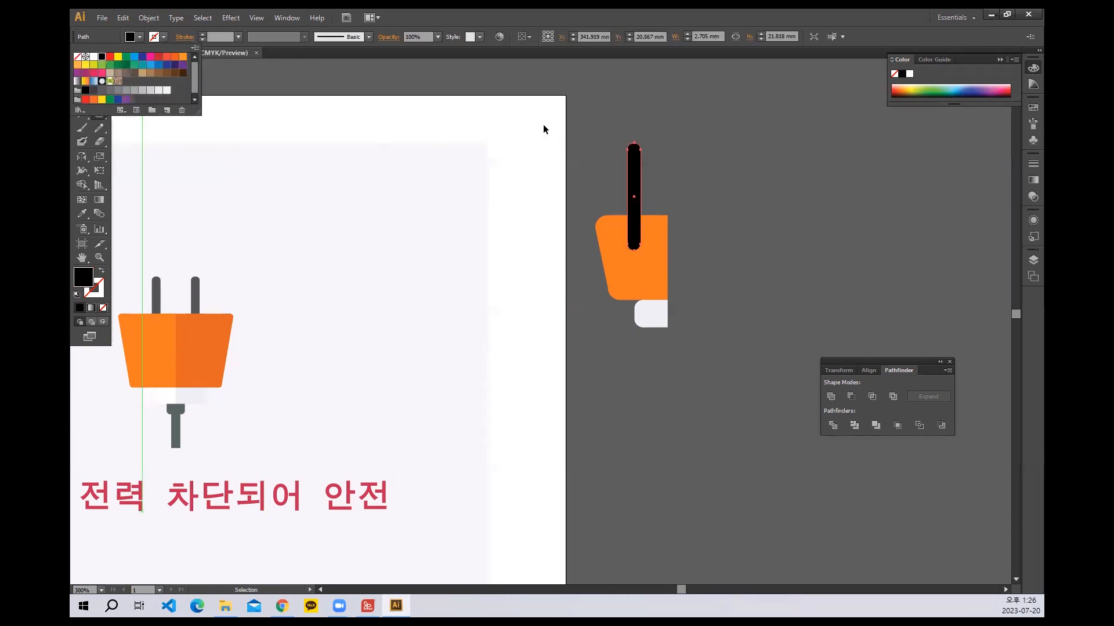
key("Escape")
left_click(81, 71)
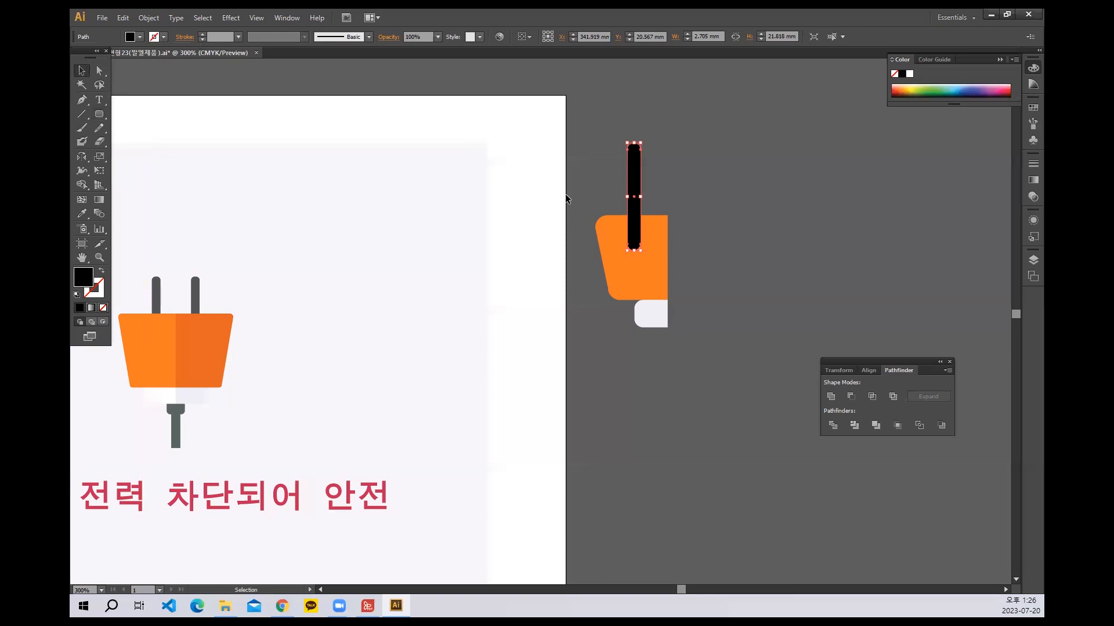
Send the black prong behind the orange body and shift it slightly inward and down.
right_click(637, 184)
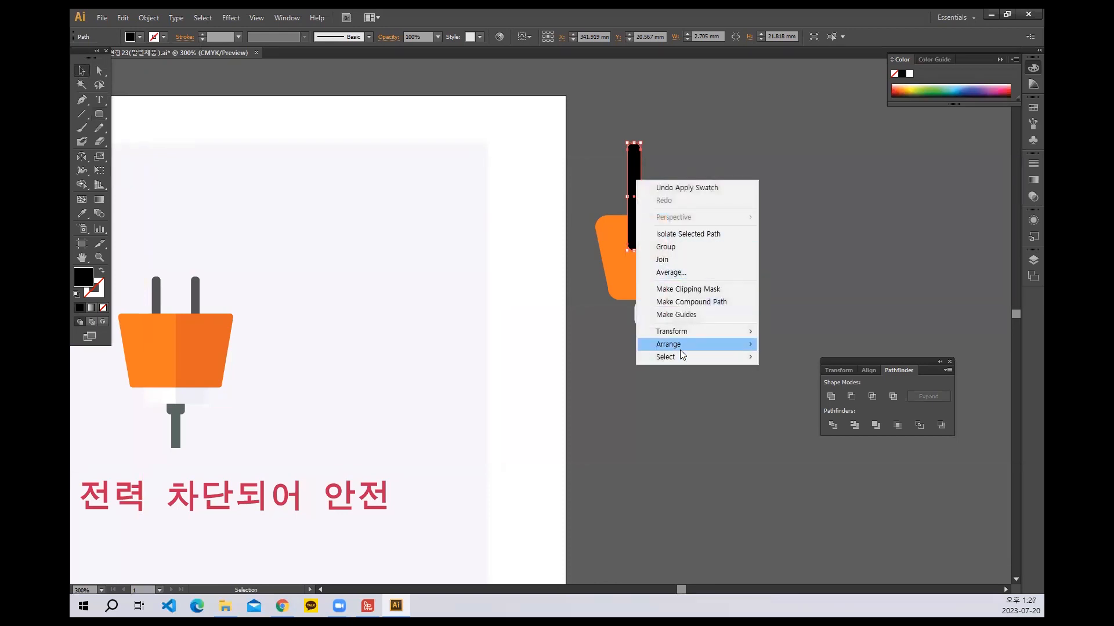
mouse_move(696, 350)
left_click(801, 381)
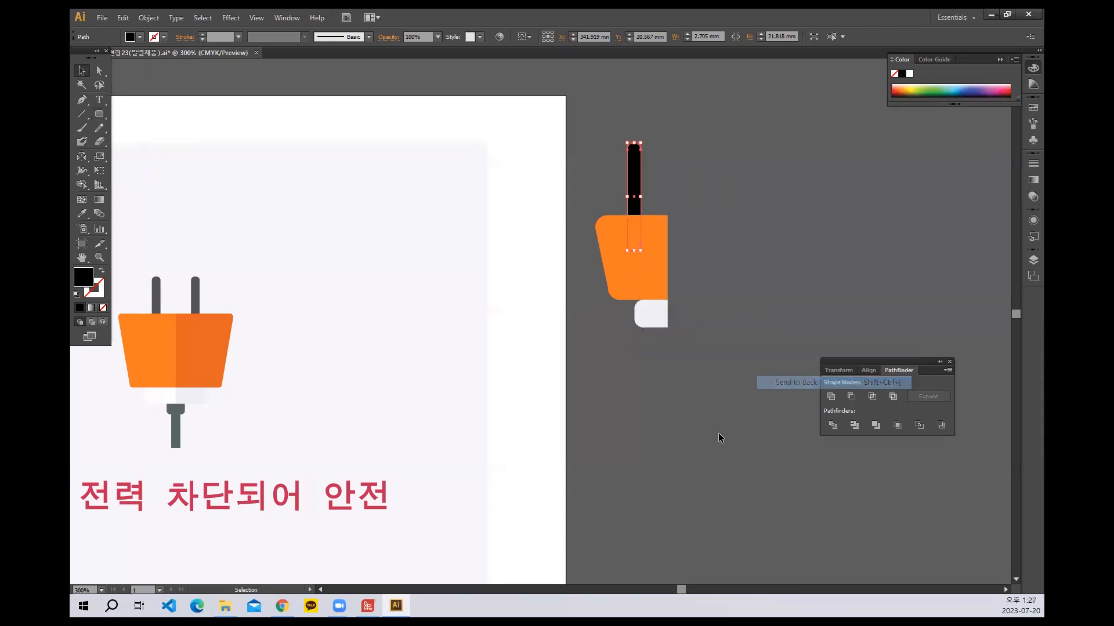
left_click(719, 438)
left_click_drag(634, 171, 635, 178)
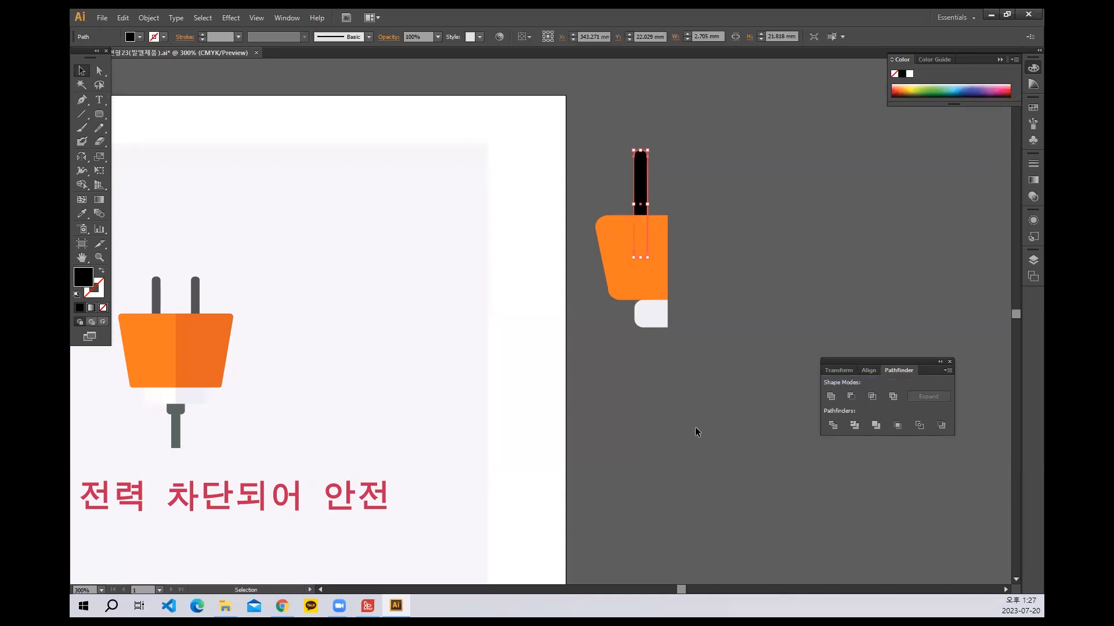
left_click(696, 432)
left_click(652, 255)
left_click(694, 341)
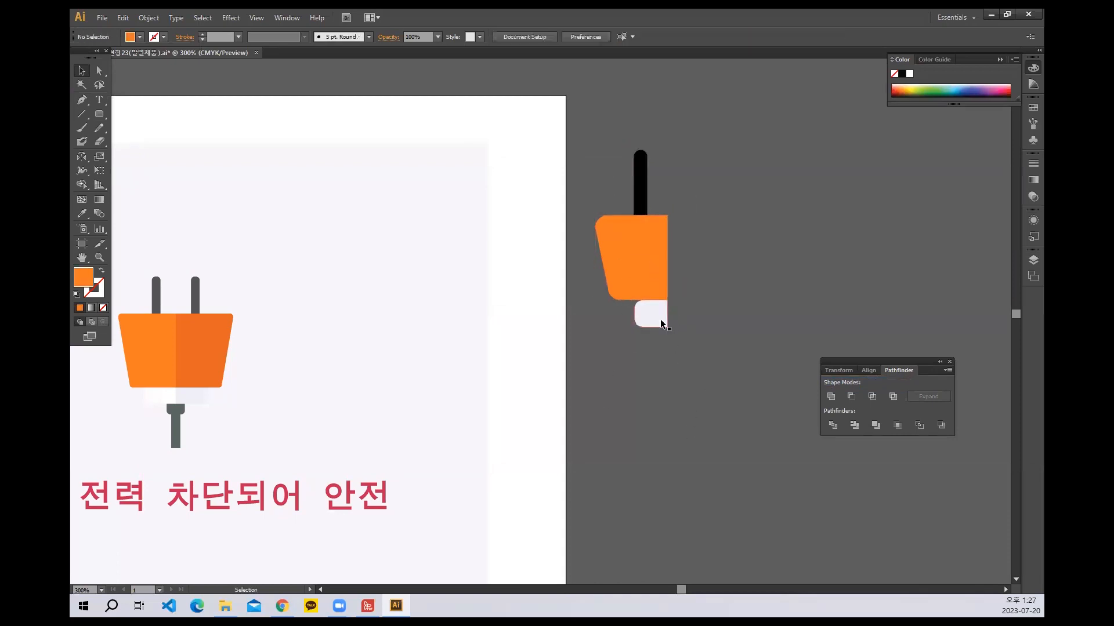
left_click(662, 324)
left_click(737, 273)
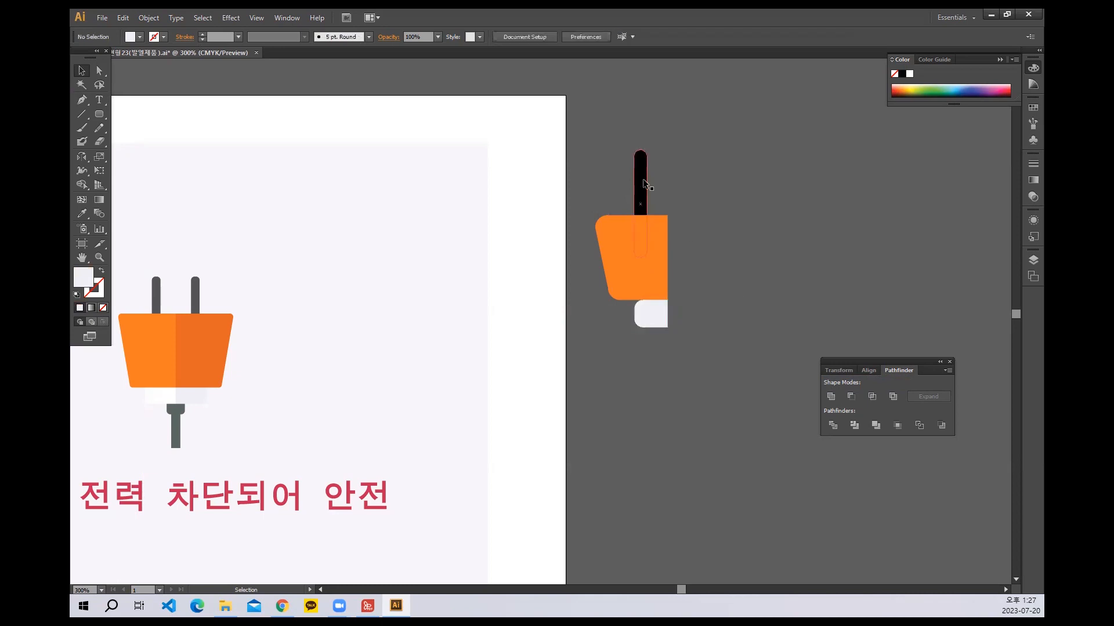
left_click(641, 175)
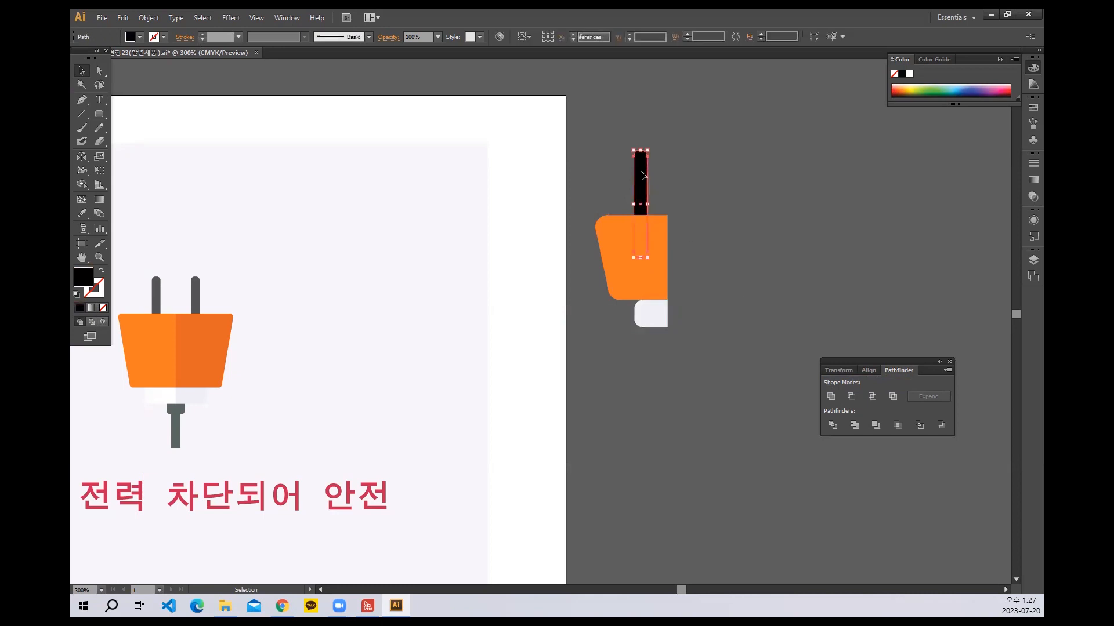
left_click(716, 217)
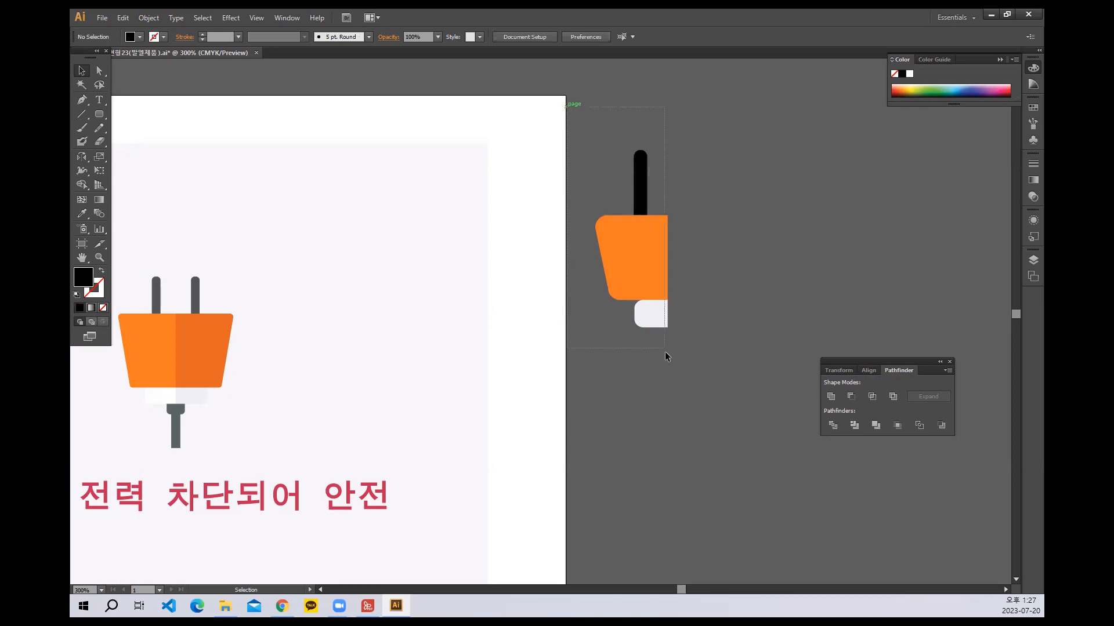
Reflect a copy of the prong, half body and half collar across the vertical axis at the body's cut edge.
left_click_drag(665, 352, 666, 353)
left_click(81, 156)
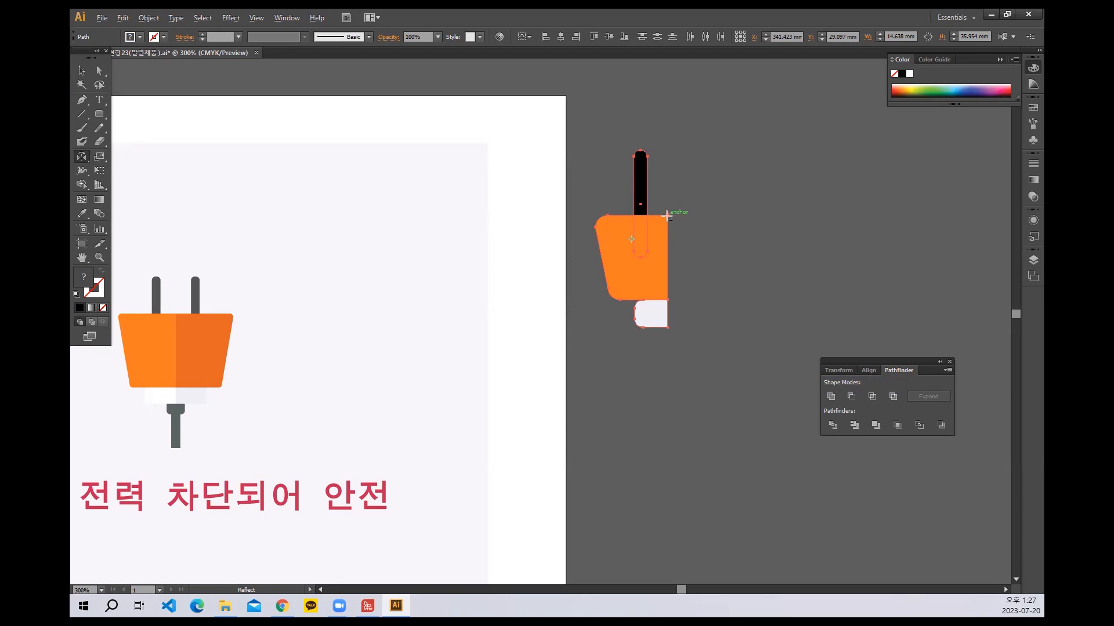
left_click(667, 216, "alt")
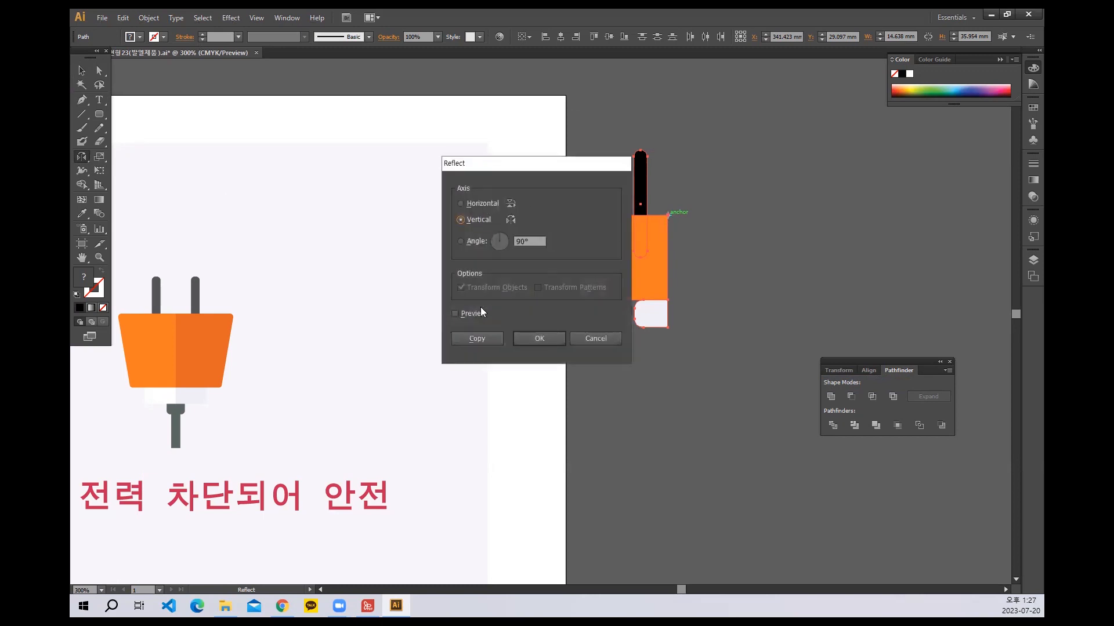
left_click(477, 339)
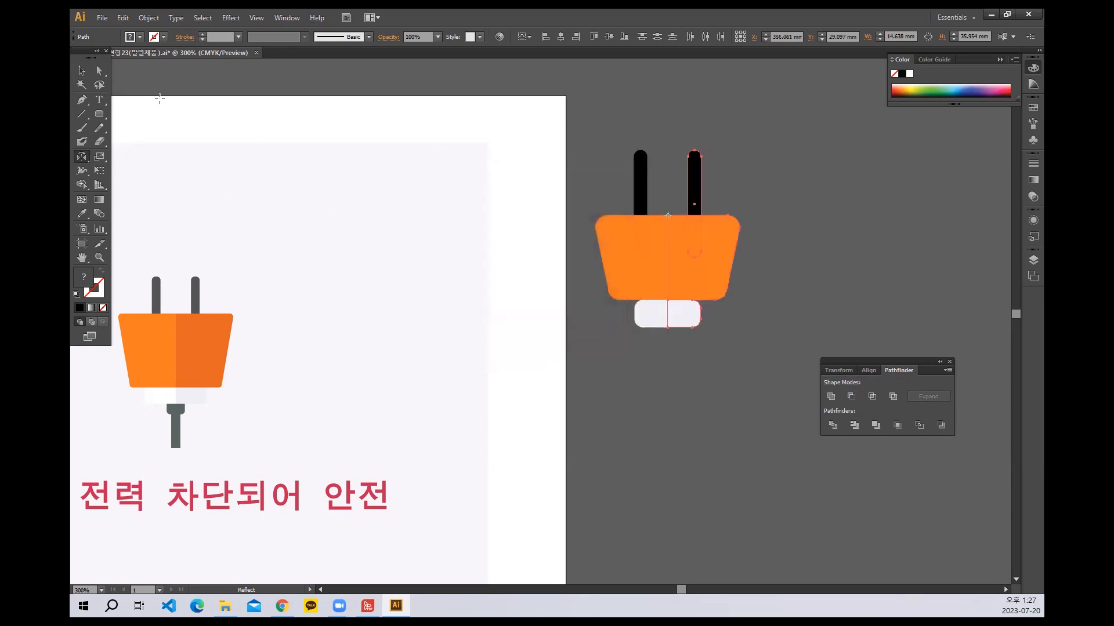
left_click(82, 70)
left_click(810, 173)
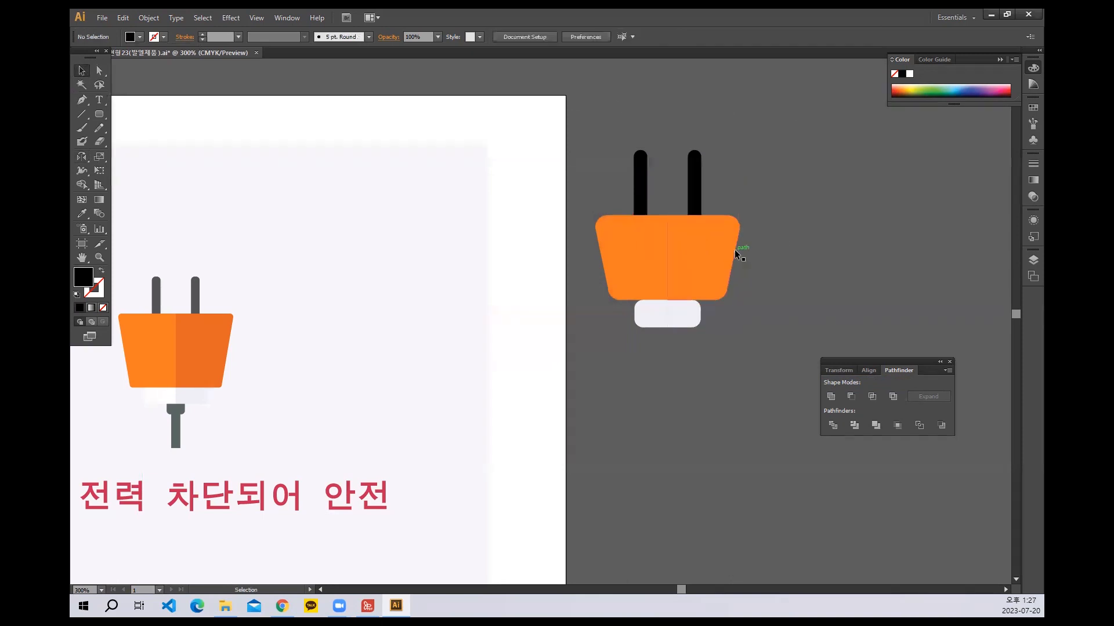
Recolour the right half of the new plug body with the darker orange sampled from the reference plug.
left_click(735, 255)
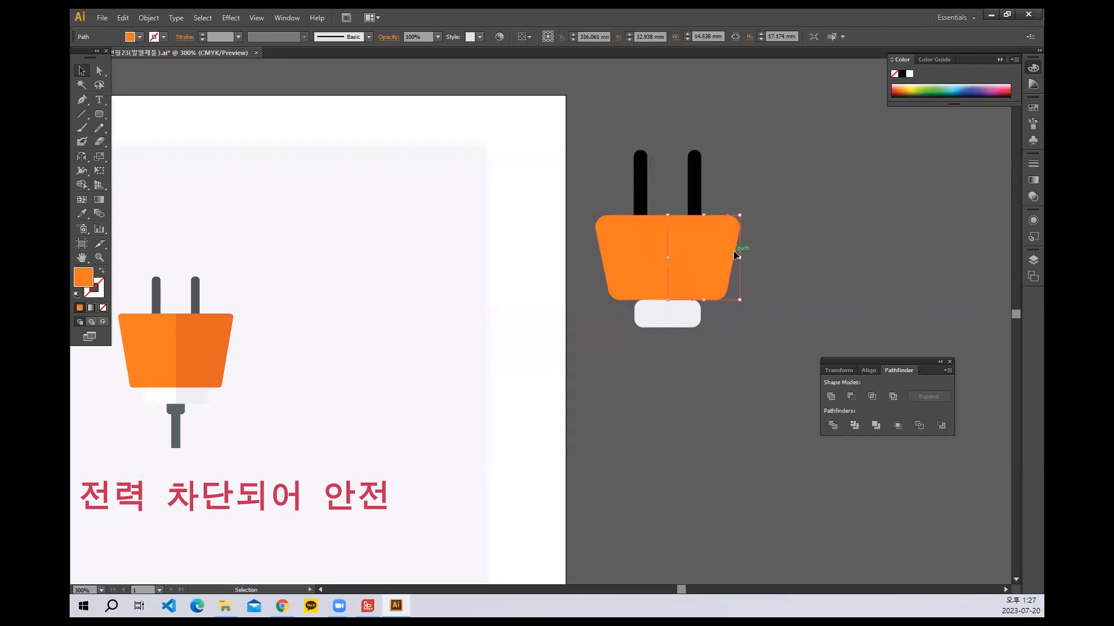
left_click(89, 212)
left_click(204, 333)
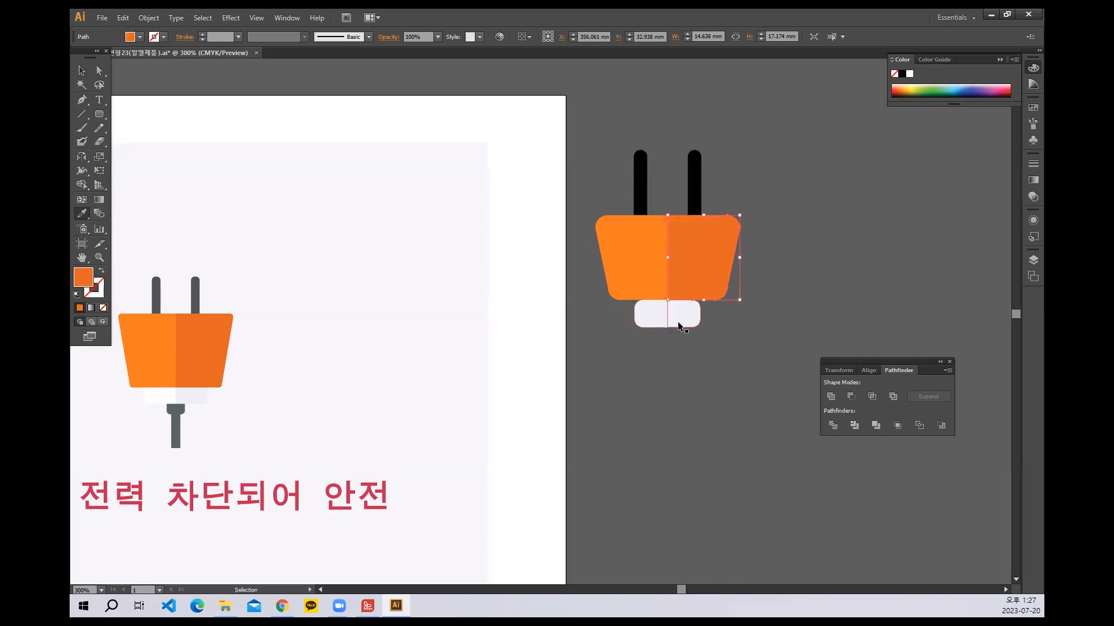
Recolour the left half of the new plug's collar with the white sampled from the reference plug's collar.
left_click(661, 321)
key("i")
left_click(173, 393)
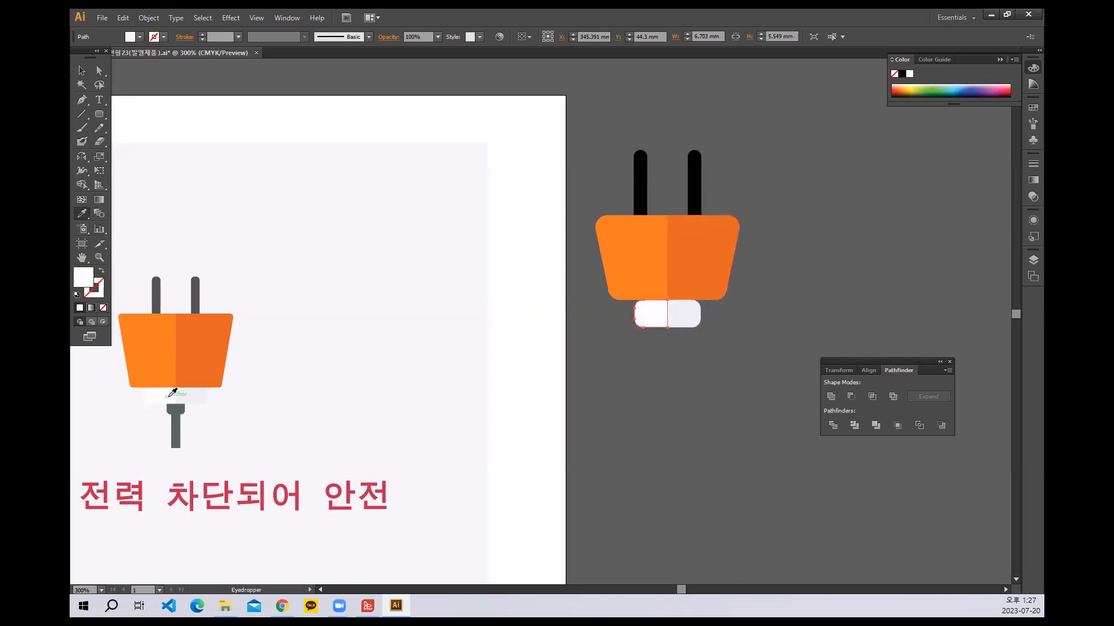
left_click(83, 72)
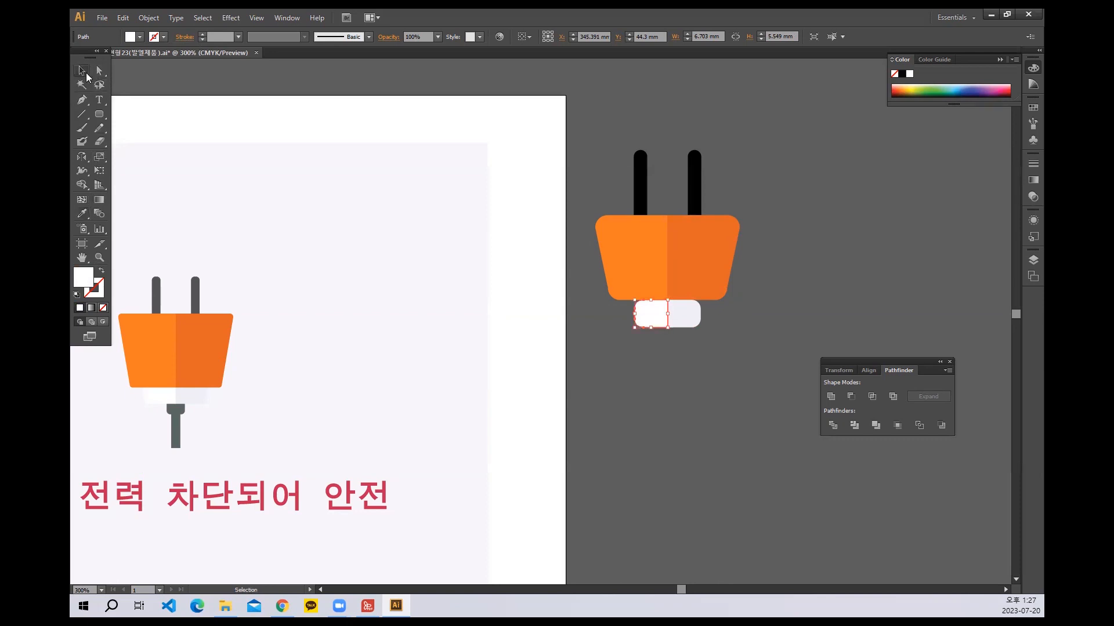
left_click(522, 398)
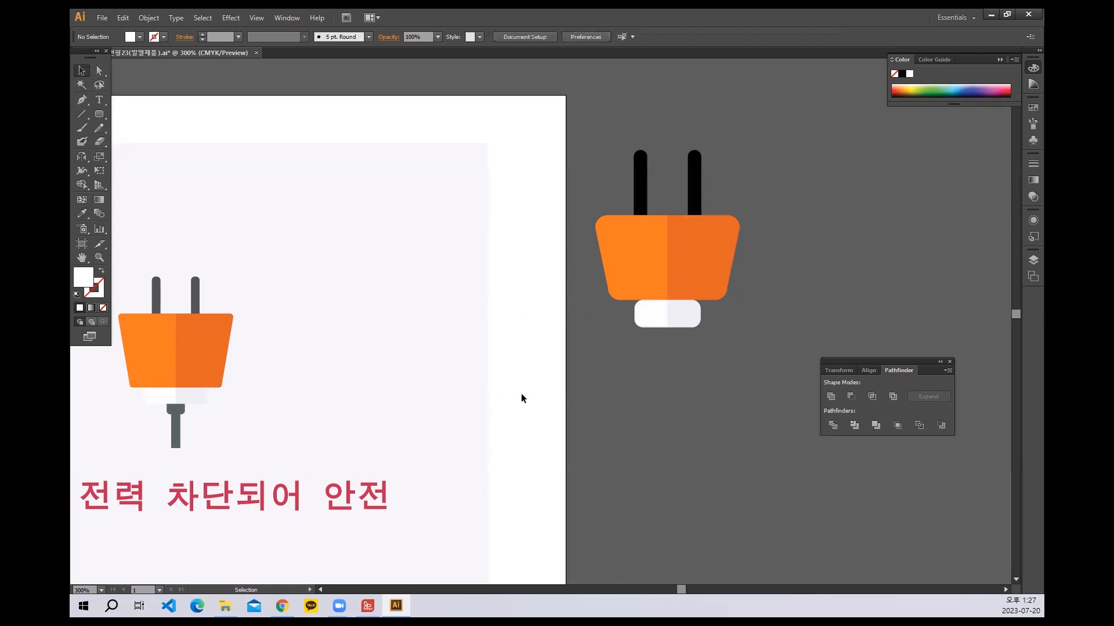
Draw a rounded rectangle about 6.2 × 5.4 mm over the collar's lower edge and fill it with the reference cord's grey-green.
left_click(100, 114)
left_click_drag(650, 318, 681, 346)
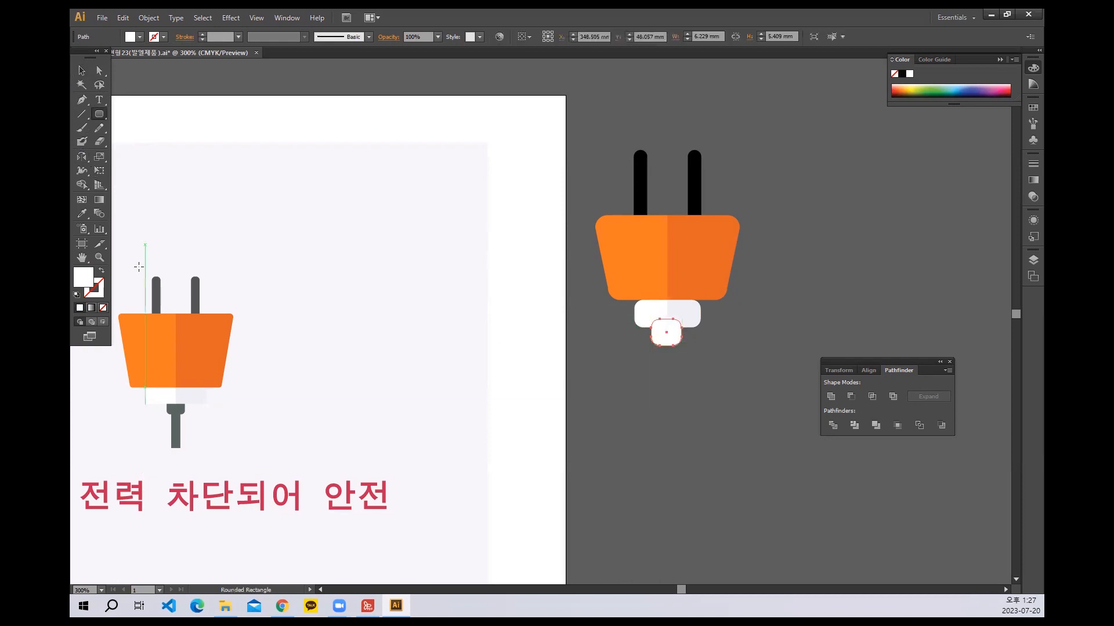
left_click(85, 218)
left_click(177, 408)
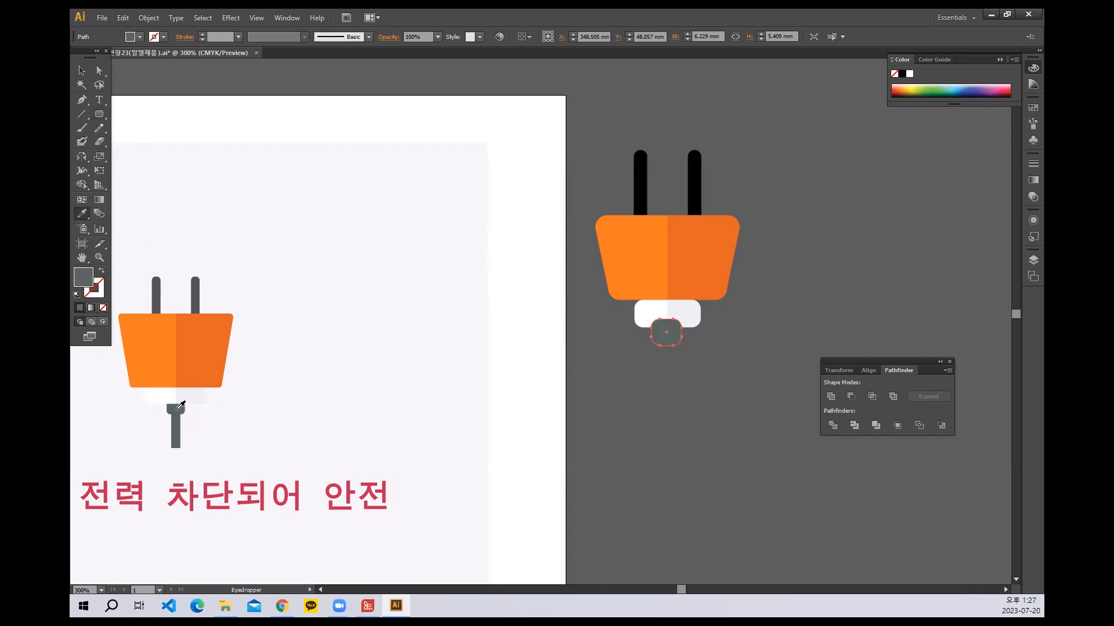
Draw a narrow vertical rectangle about 2.4 × 11.8 mm down from the grey-green connector as the cord.
left_click(99, 115)
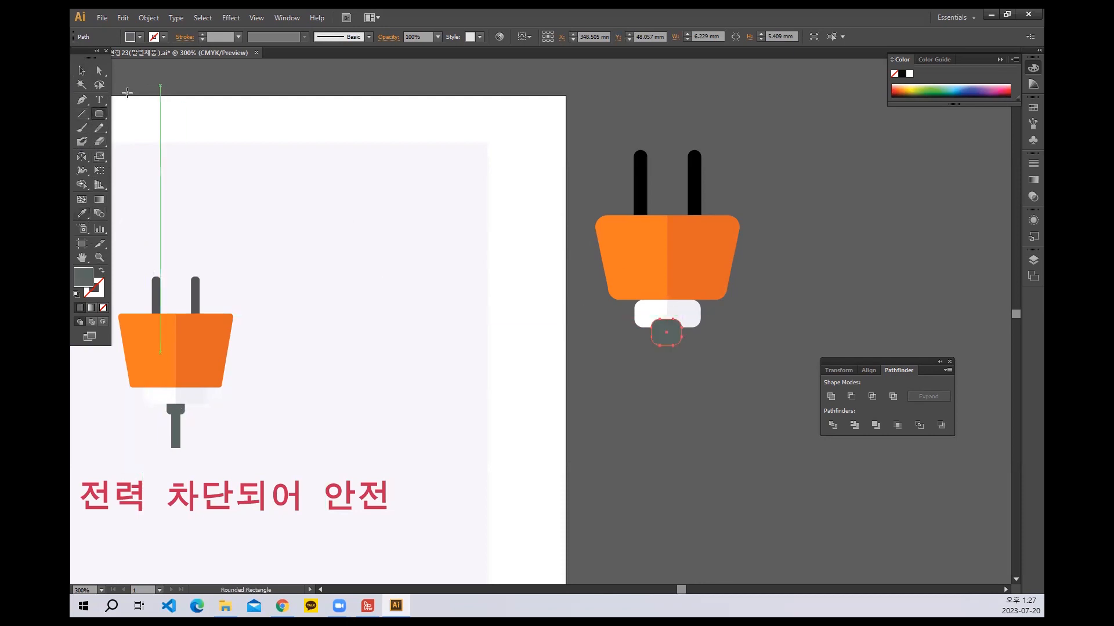
left_click_drag(99, 114, 142, 119)
left_click_drag(662, 335, 672, 393)
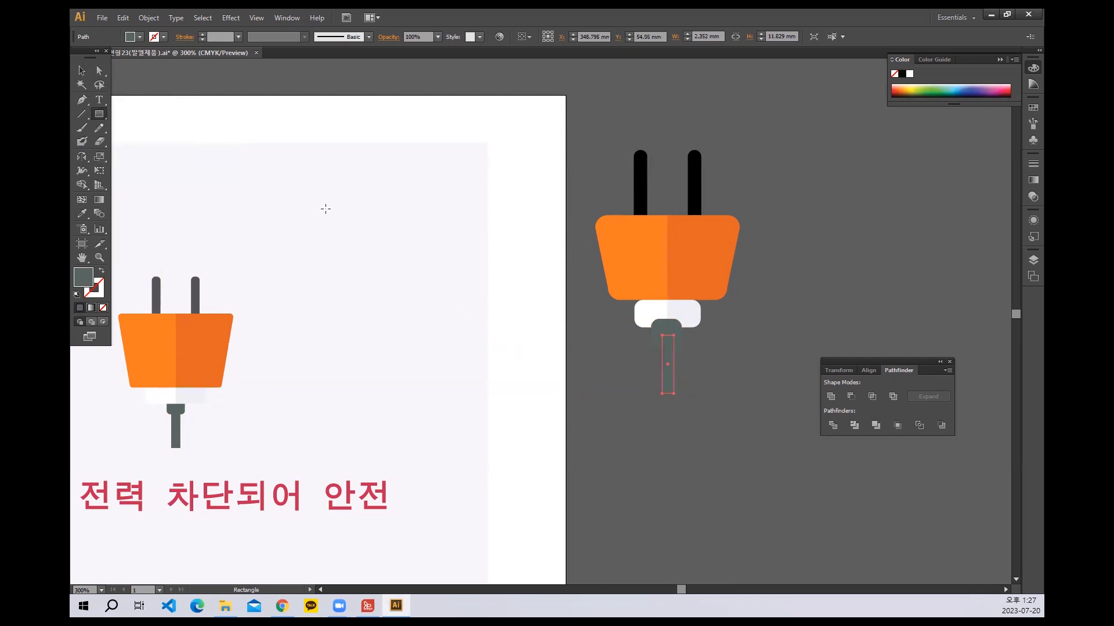
left_click(83, 74)
key("Return")
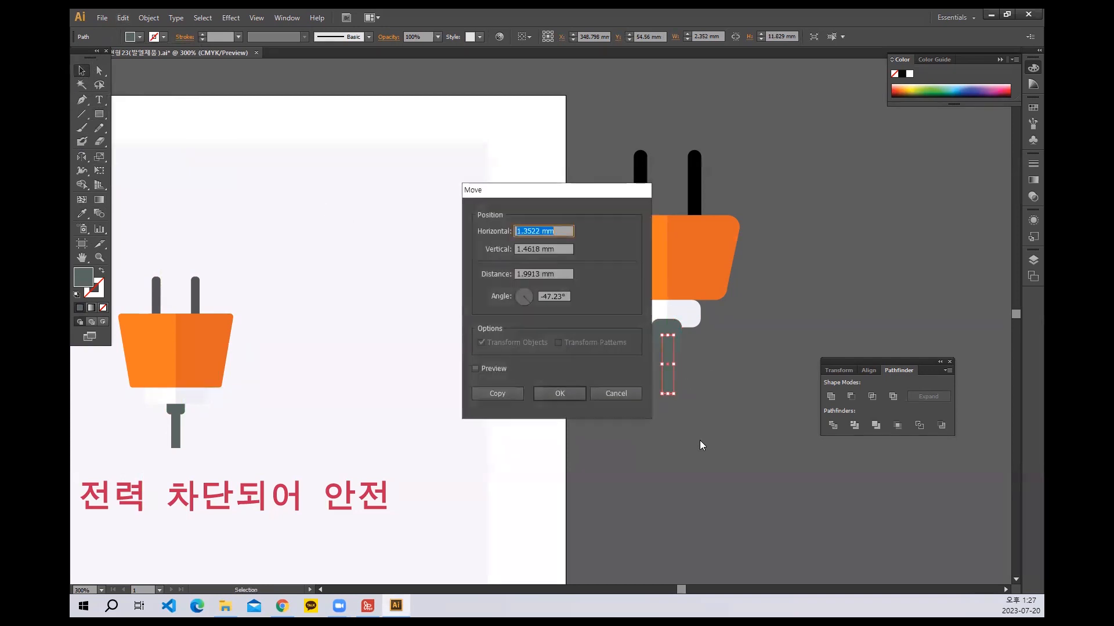
left_click(541, 395)
key("ctrl+z")
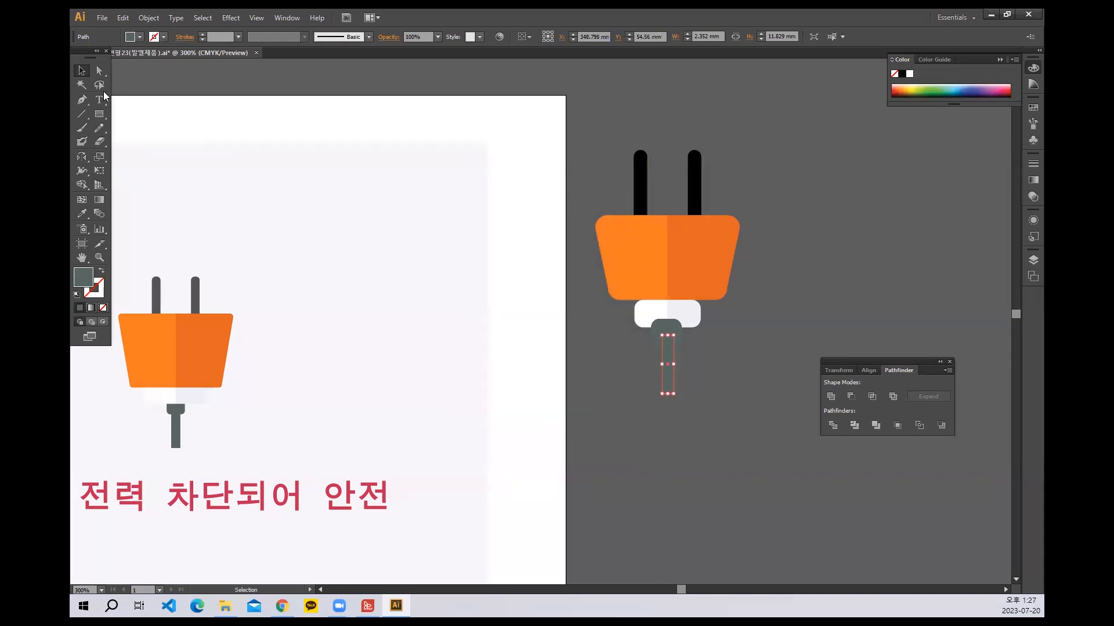
double_click(84, 75)
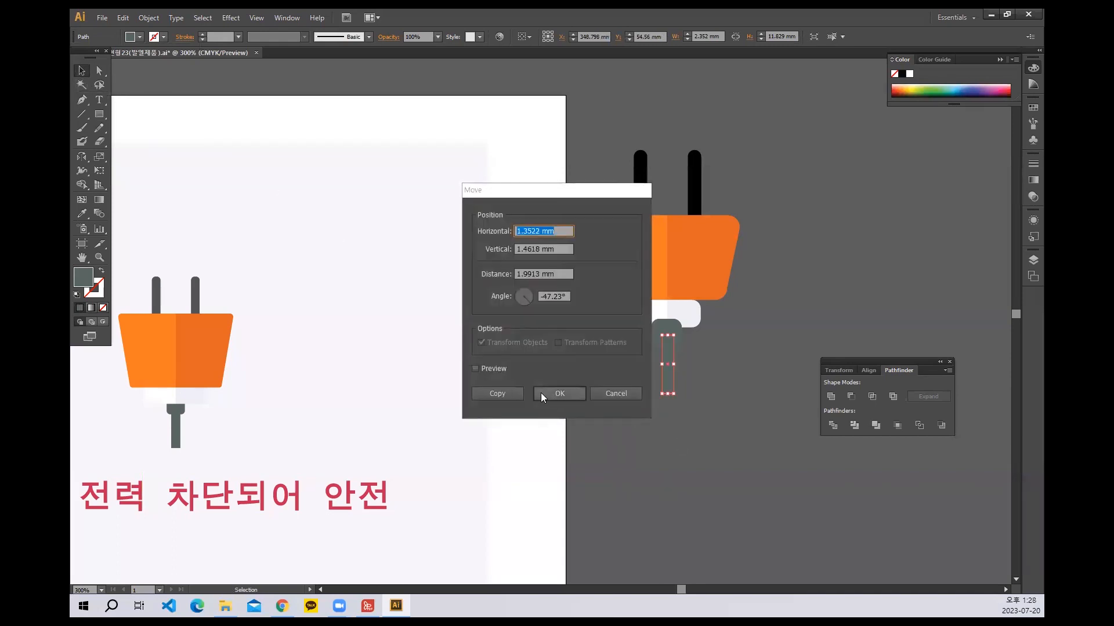
left_click(628, 393)
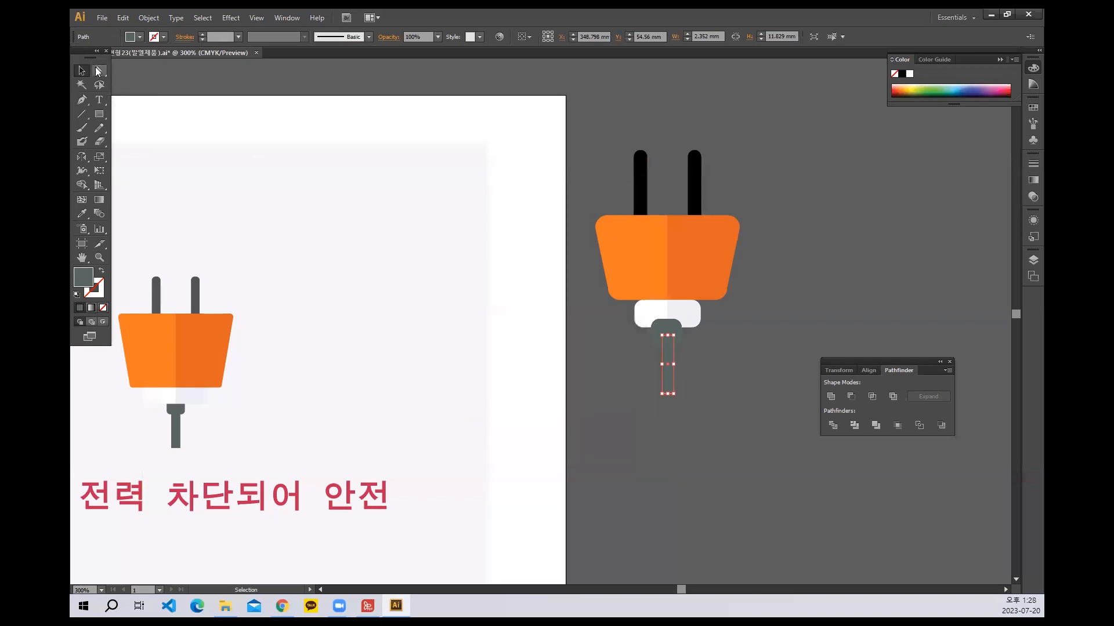
Send the grey-green connector and cord to the back, behind the white collar.
left_click(677, 407)
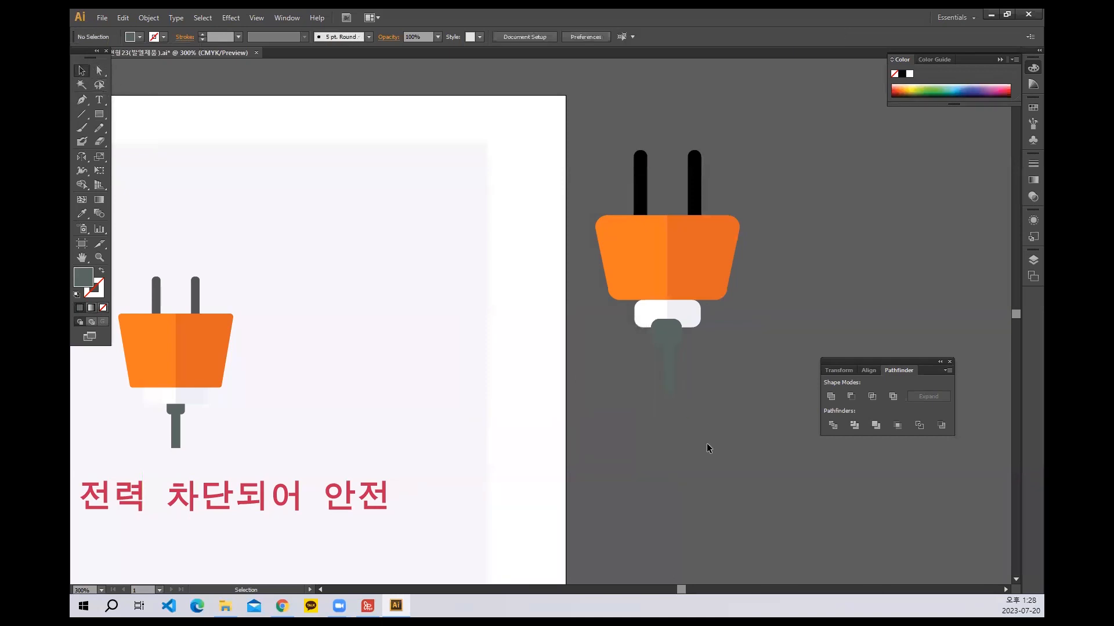
left_click(653, 344)
right_click(666, 338)
mouse_move(735, 491)
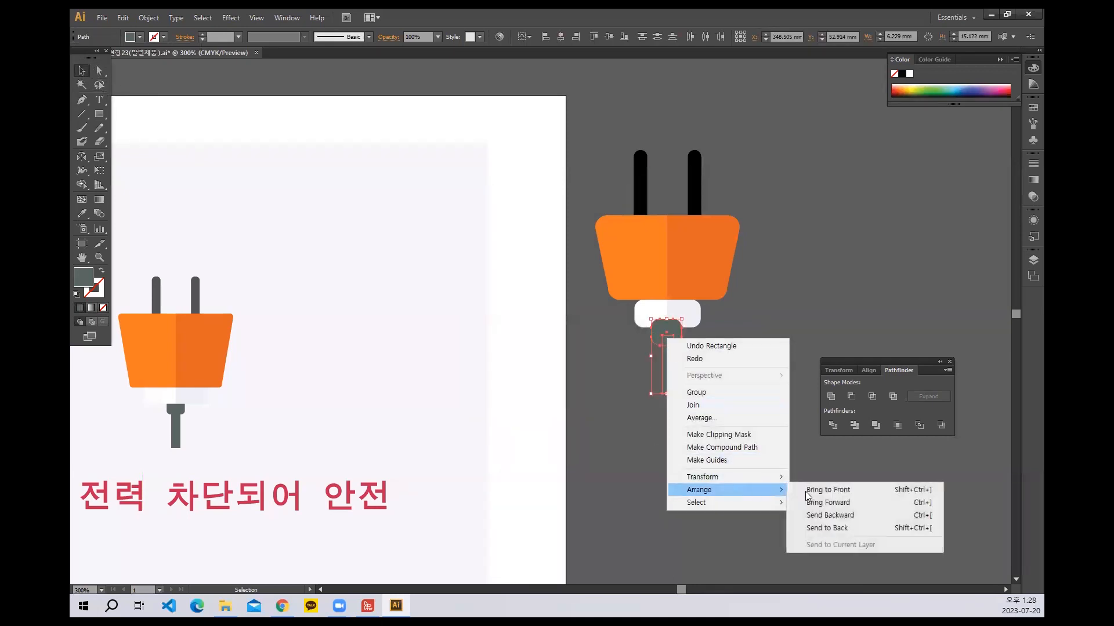
left_click(830, 528)
left_click(707, 531)
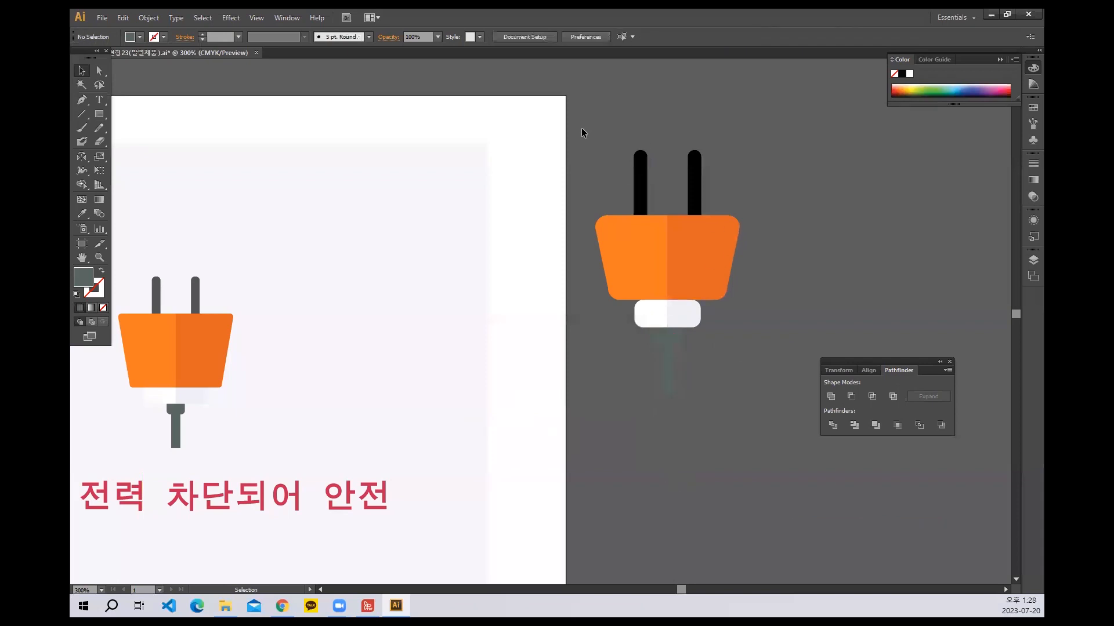
Move the complete new plug onto the lavender background beside the reference plug.
left_click_drag(661, 258, 352, 288)
left_click(583, 451)
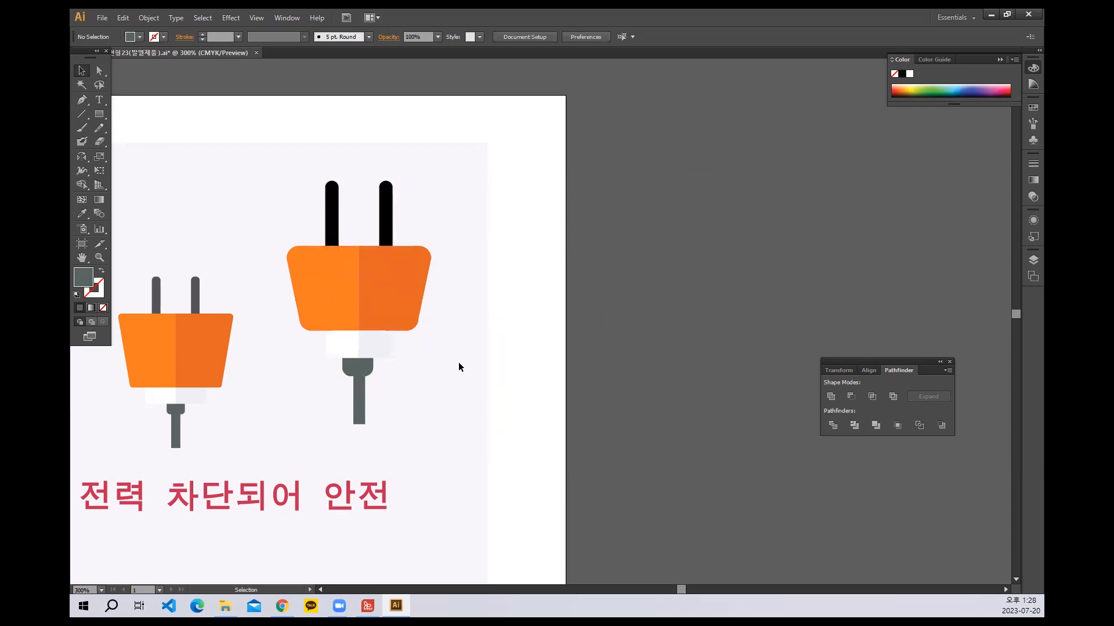
scroll(452, 383, "left", 3)
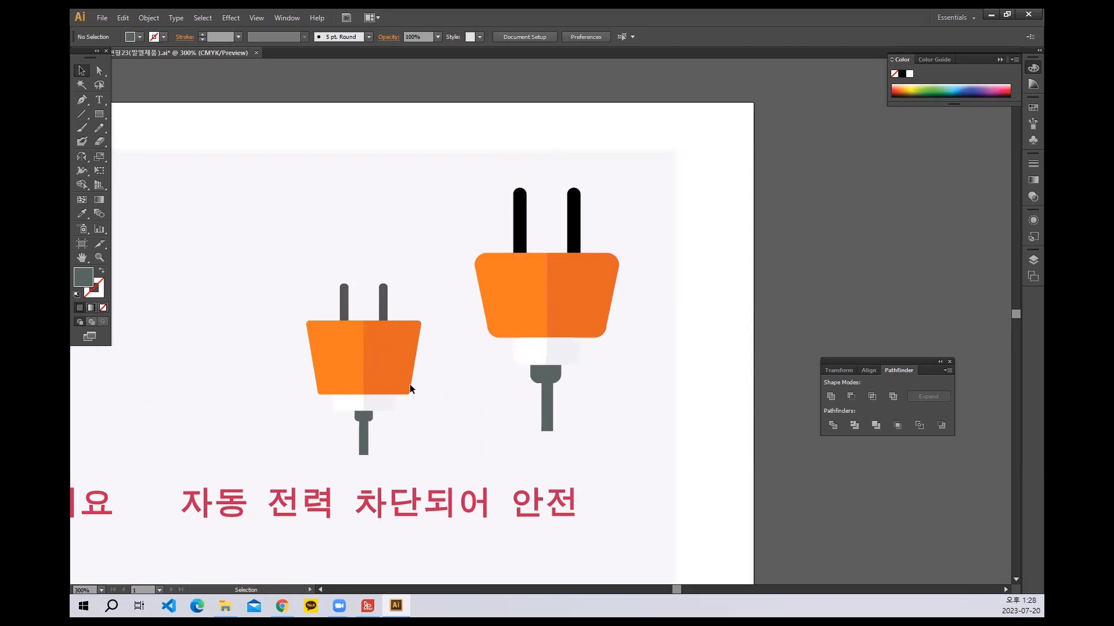
left_click_drag(372, 272, 370, 328)
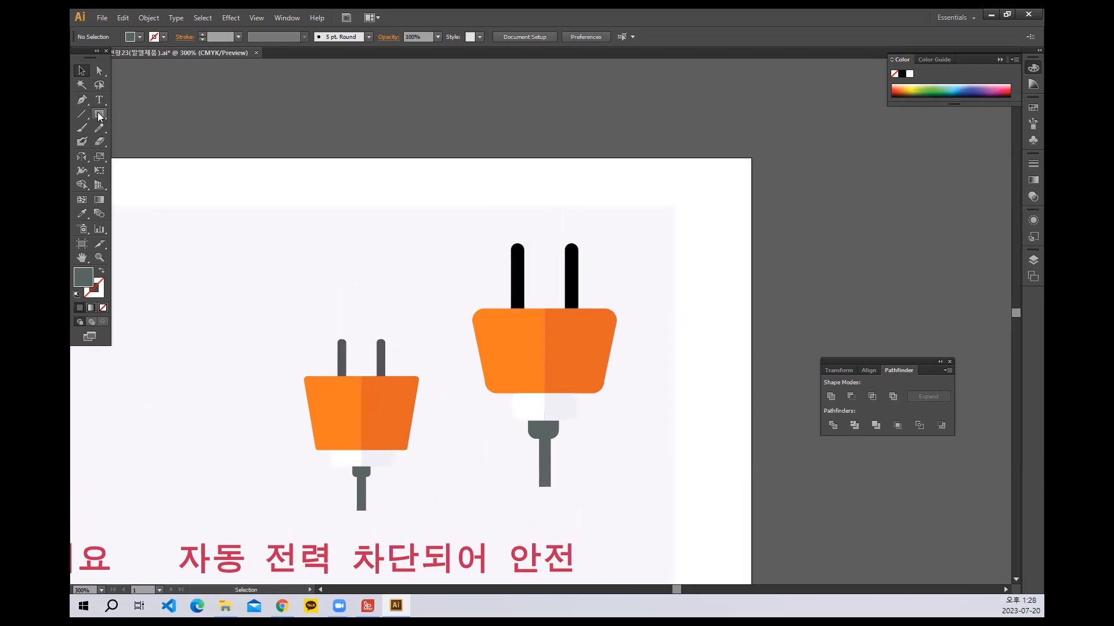
Try flaring the upper corners of a rounded rectangle about 19.5 × 12.6 mm above the artboard, and delete the shape.
left_click_drag(99, 116, 150, 127)
left_click_drag(374, 123, 470, 185)
left_click(99, 70)
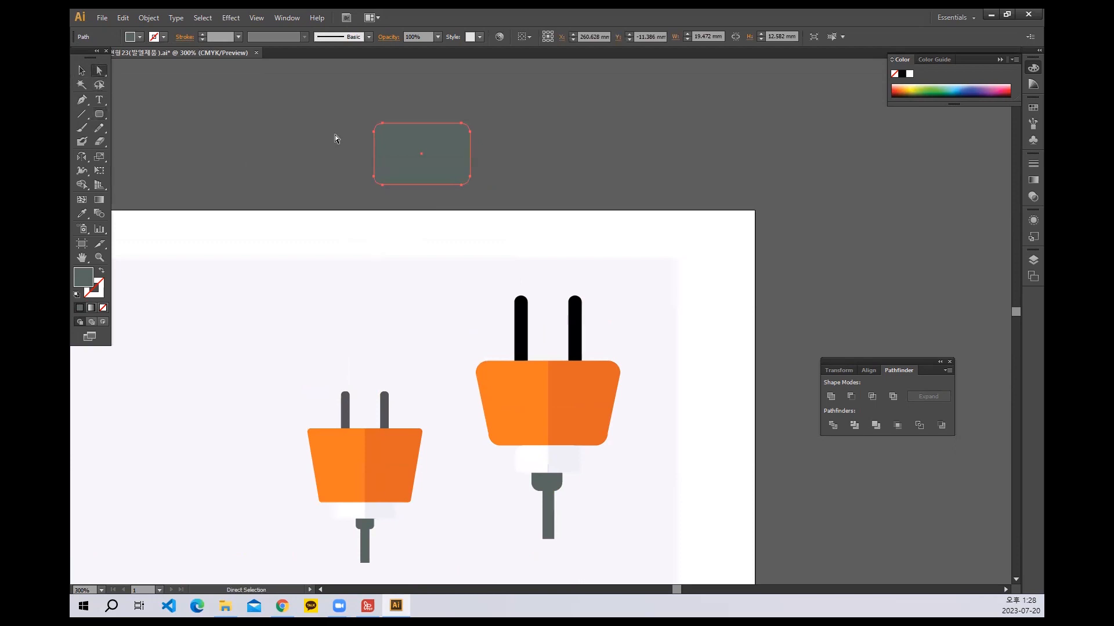
left_click_drag(350, 109, 377, 125)
left_click_drag(446, 110, 485, 137)
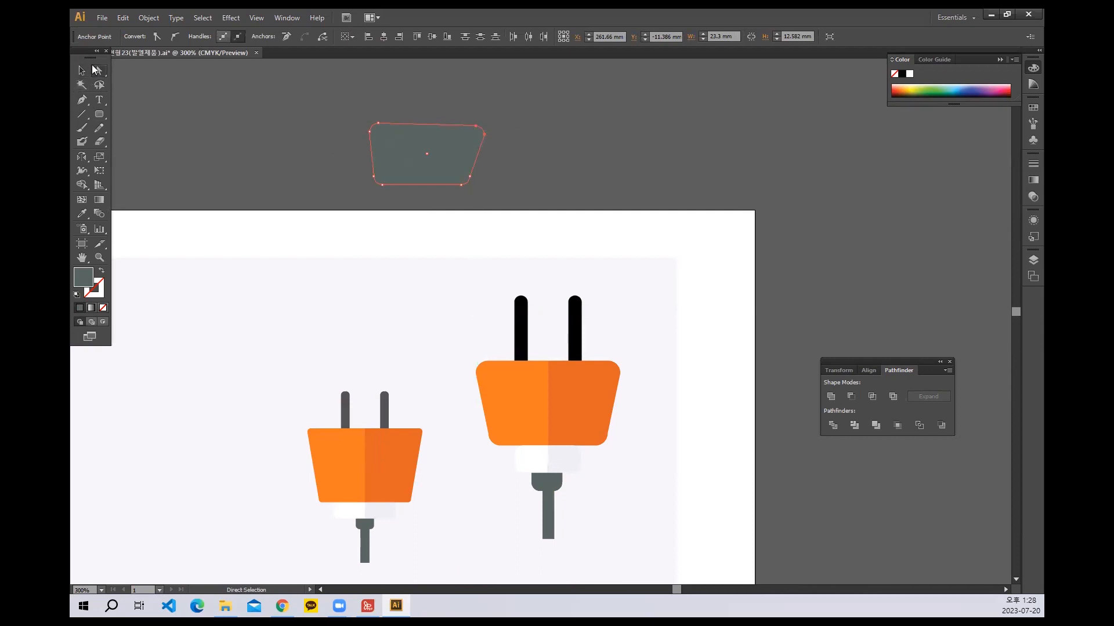
left_click(86, 70)
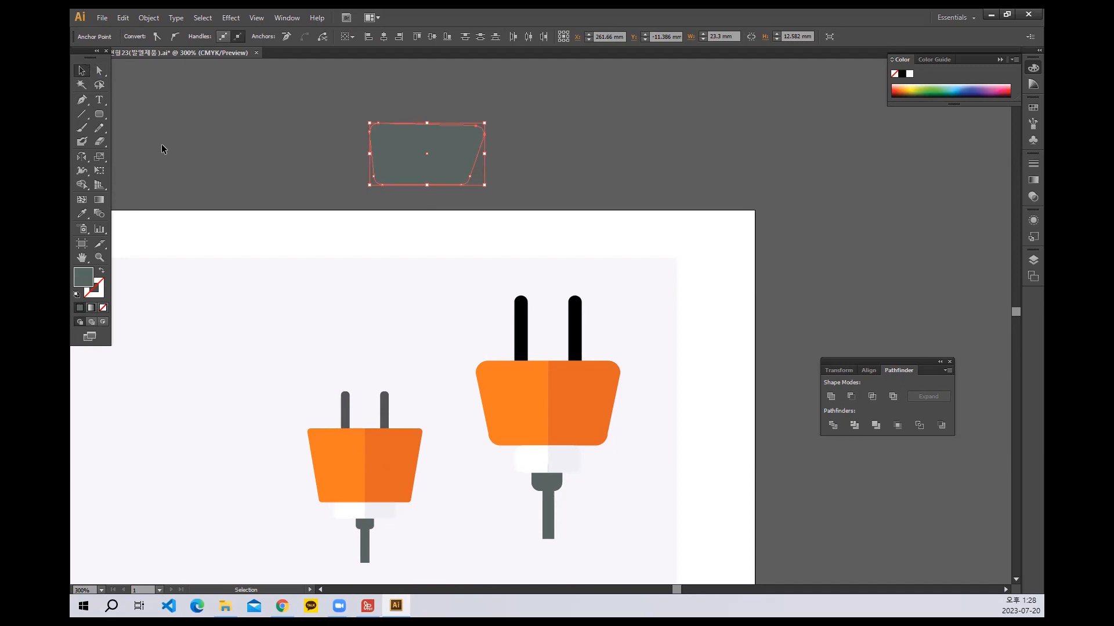
left_click_drag(321, 109, 458, 214)
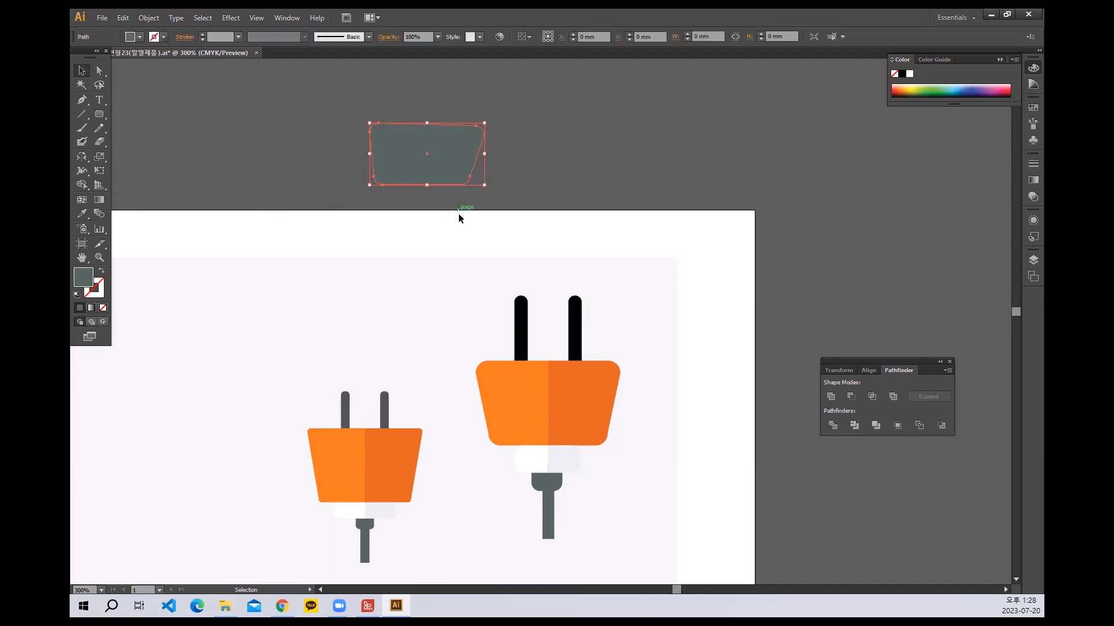
key("Delete")
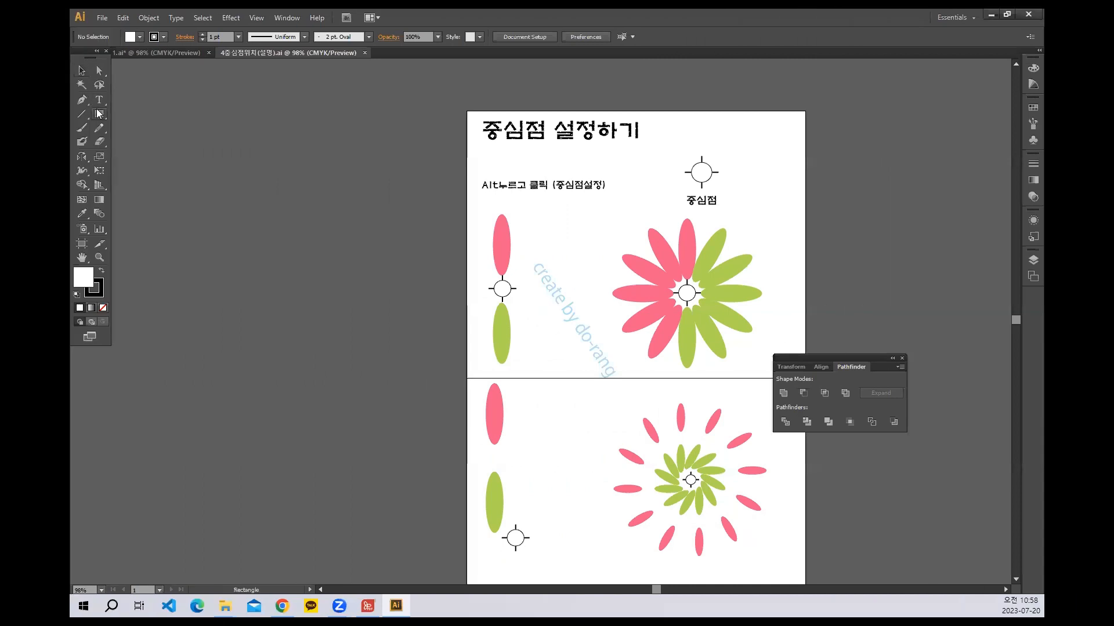
Draw a narrow vertical ellipse about 10.8 × 36 mm beside the centre-point artboard and remove its stroke.
left_click_drag(98, 114, 125, 141)
left_click_drag(218, 89, 236, 147)
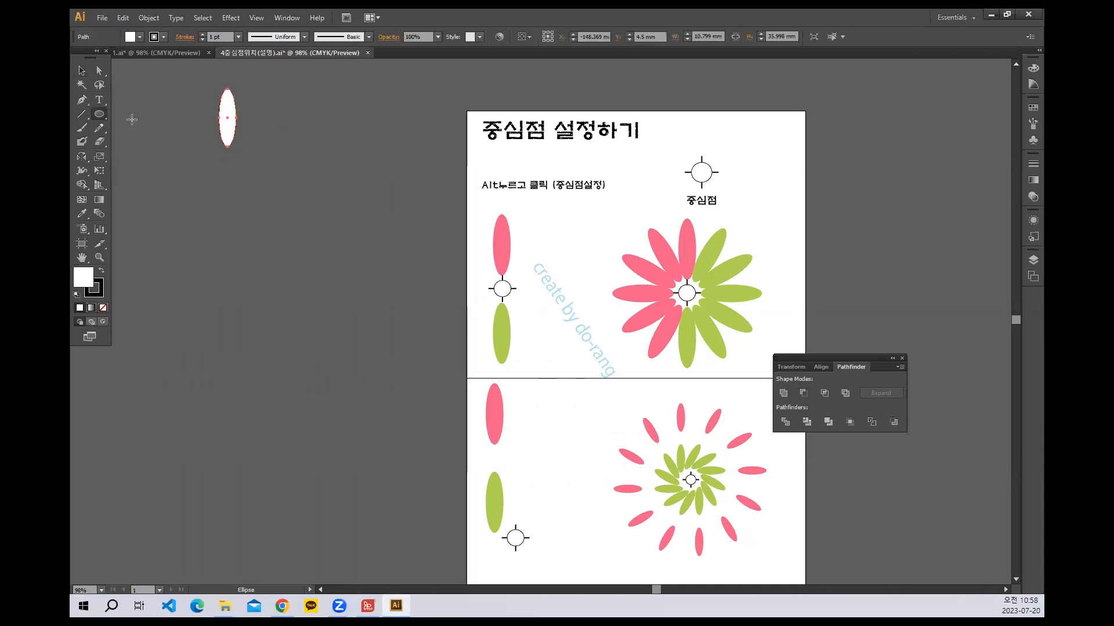
left_click(164, 37)
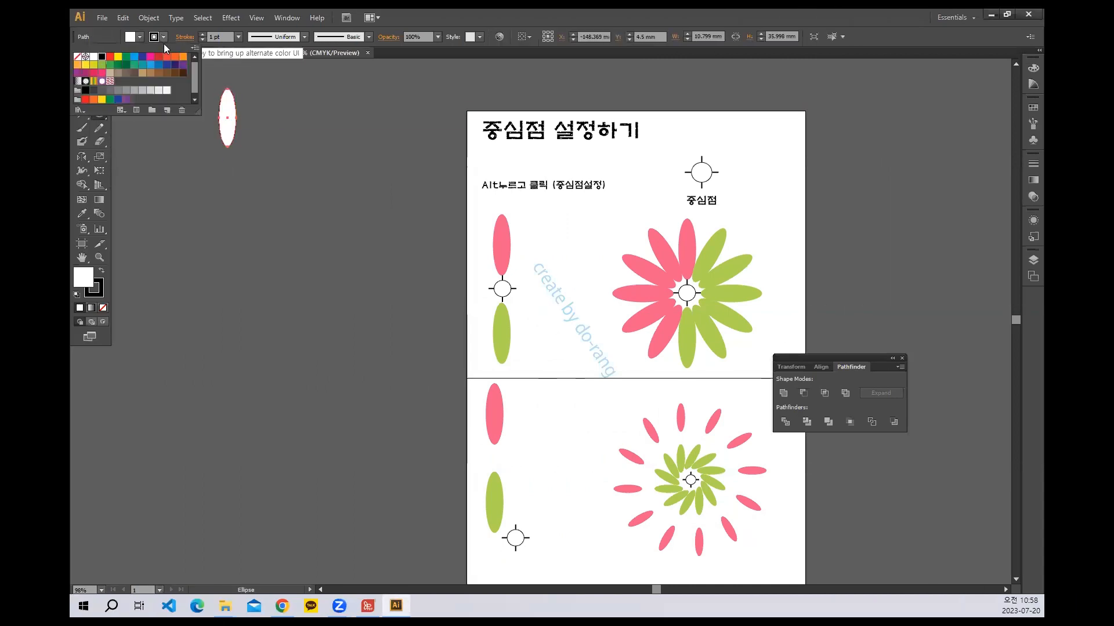
left_click(76, 57)
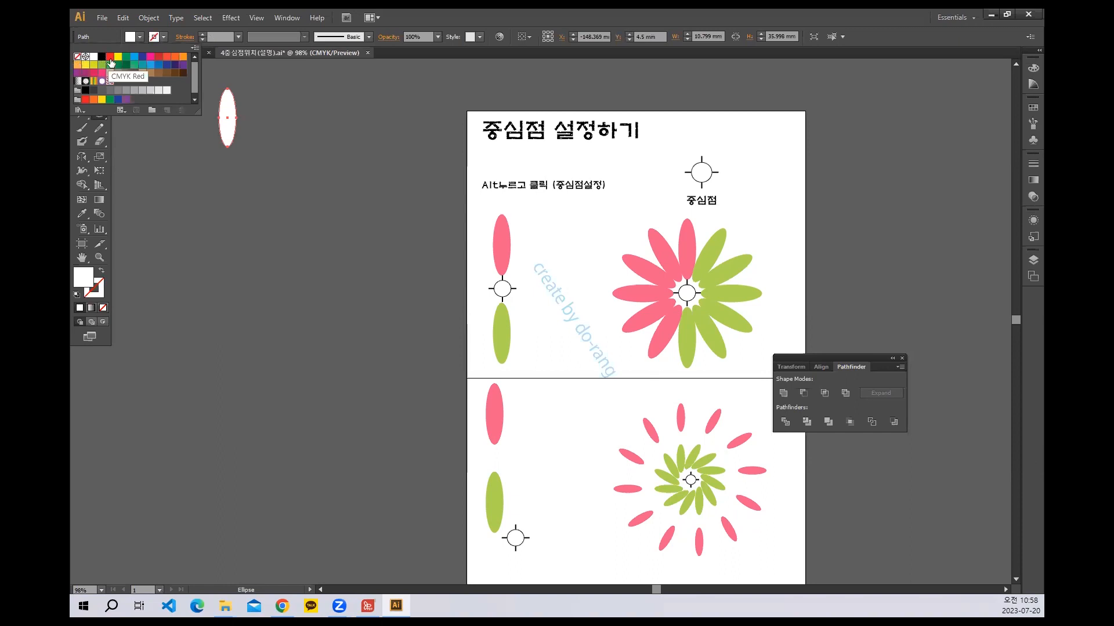
Fill the narrow ellipse with CMYK Red and keep its stroke set to none.
left_click(109, 59)
left_click(153, 39)
left_click(140, 36)
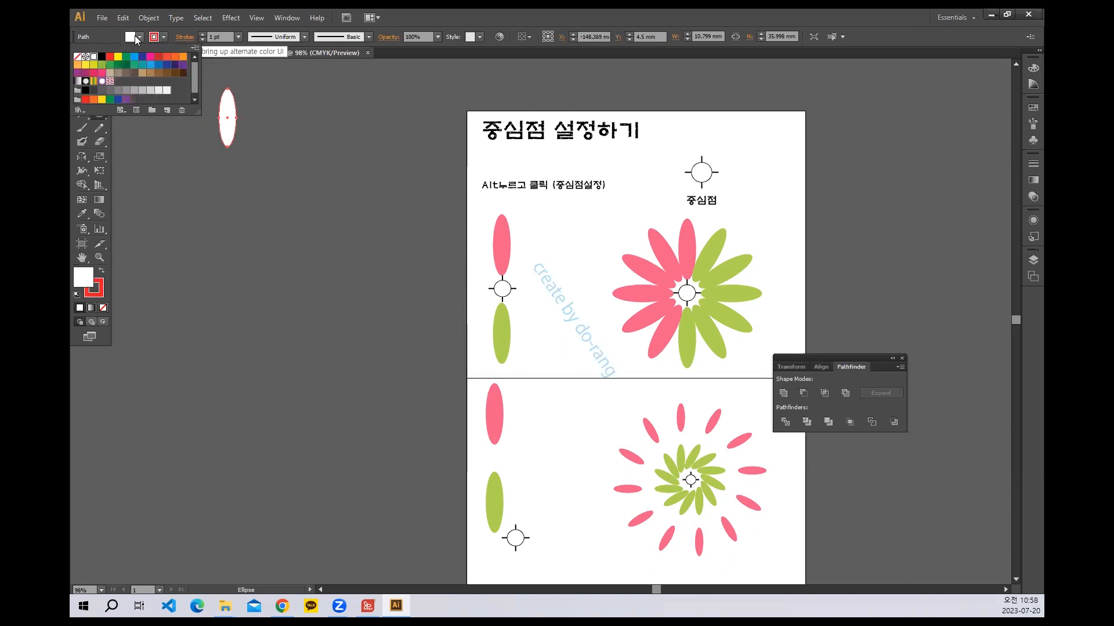
left_click(109, 57)
left_click(164, 37)
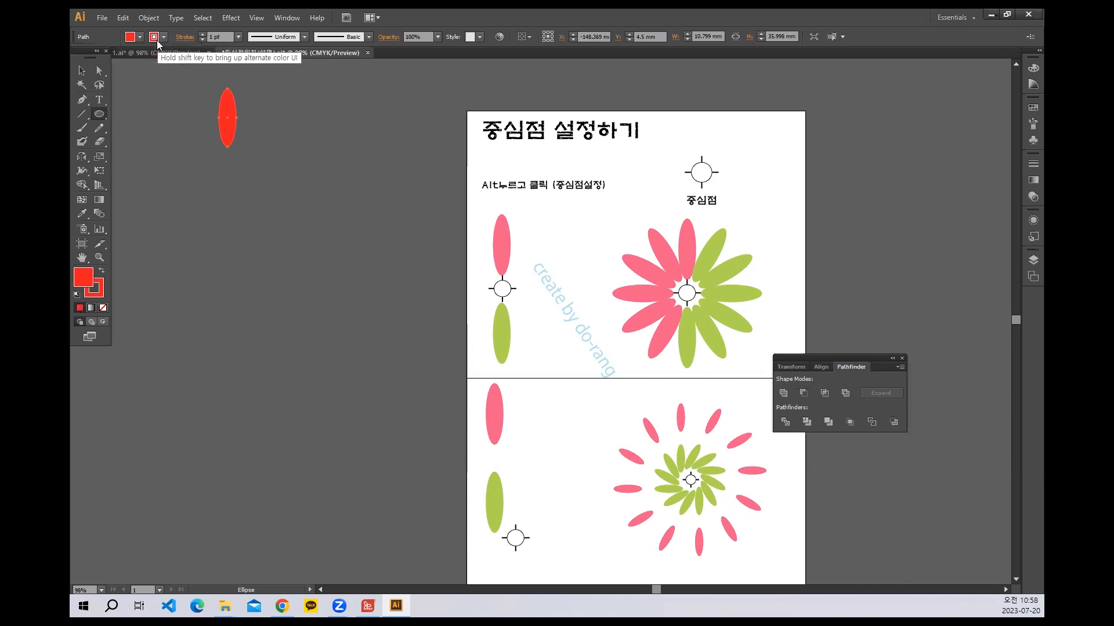
left_click(155, 39)
left_click(77, 57)
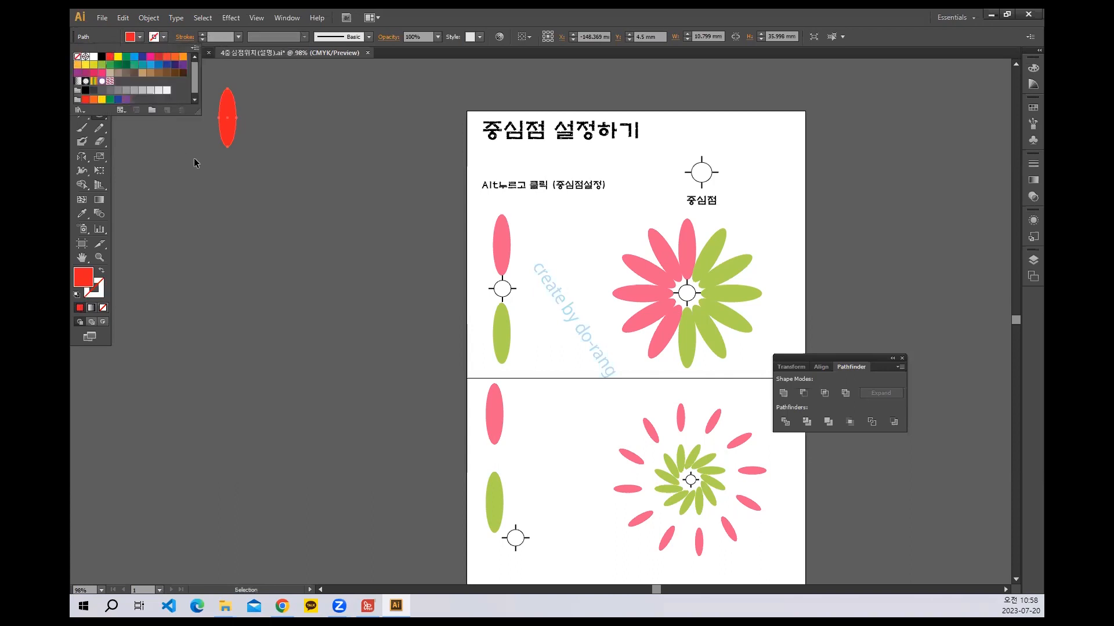
left_click(196, 162)
Place two copies of the red ellipse in the empty space below the original, well apart from each other.
left_click(82, 70)
left_click(285, 206)
left_click_drag(259, 203, 326, 181)
left_click_drag(294, 95, 293, 257)
left_click(370, 275)
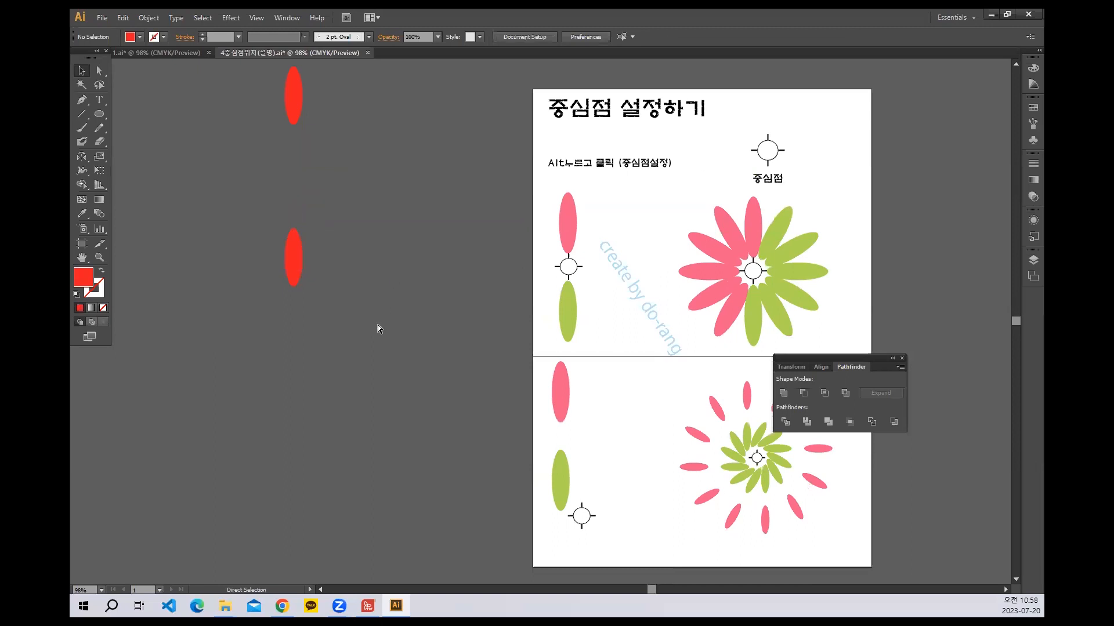
key("ctrl+minus")
left_click_drag(362, 283, 389, 476)
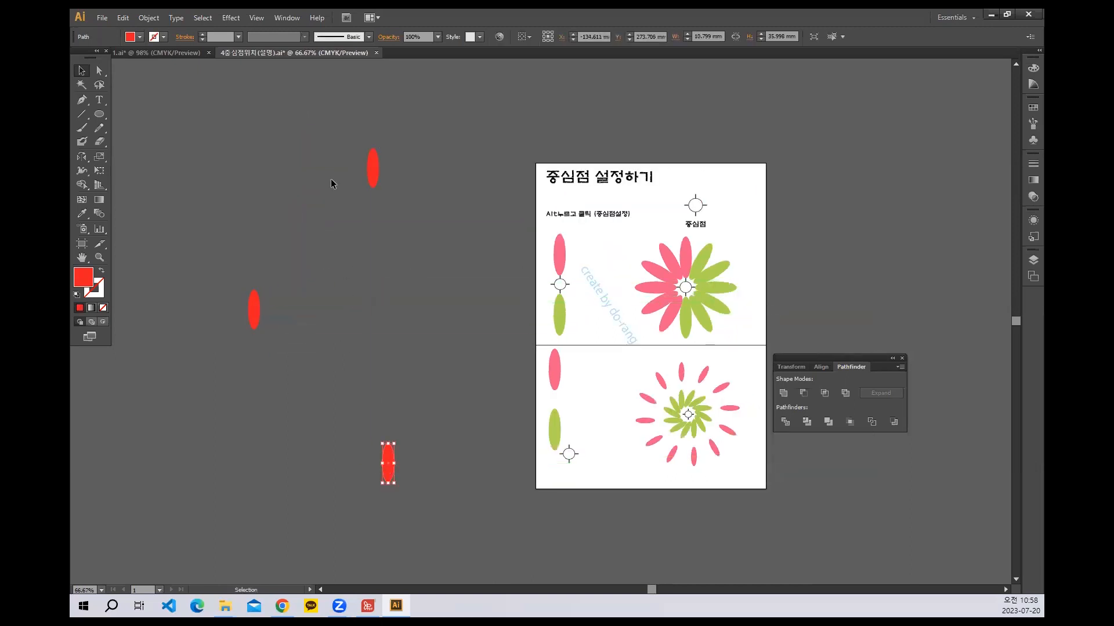
Rotate a copy of the uppermost red ellipse by 15° about its own centre.
left_click(376, 169)
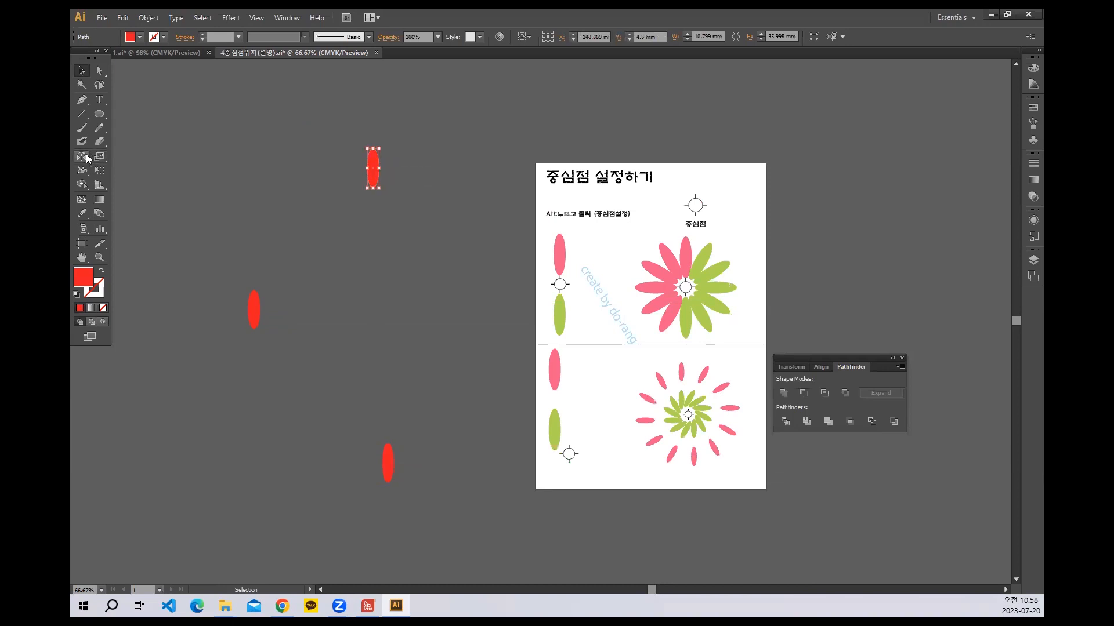
key("r")
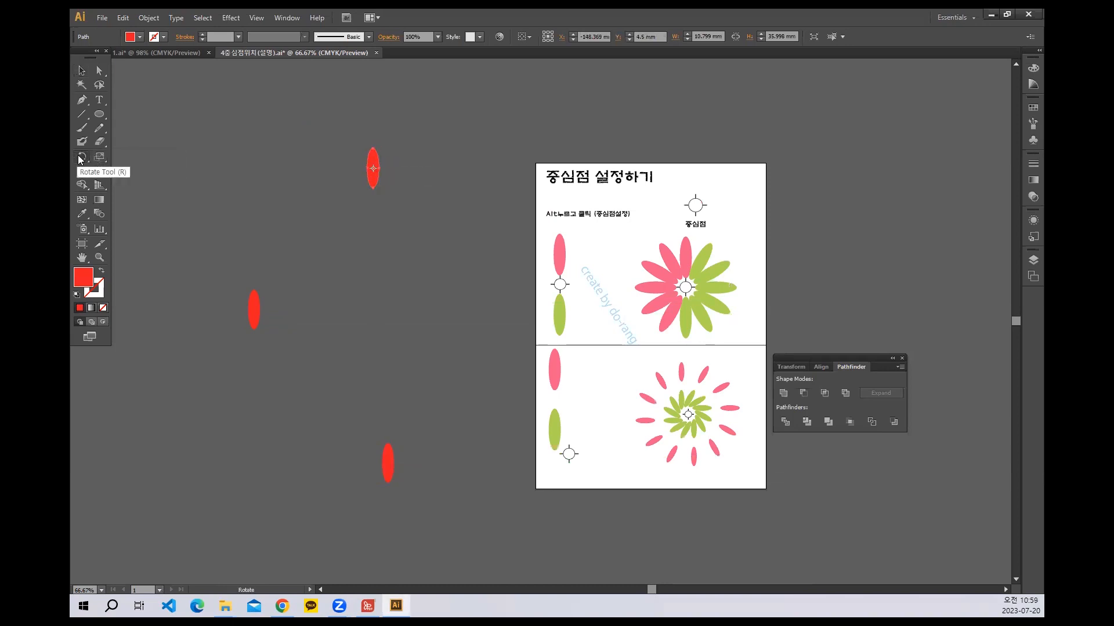
double_click(82, 157)
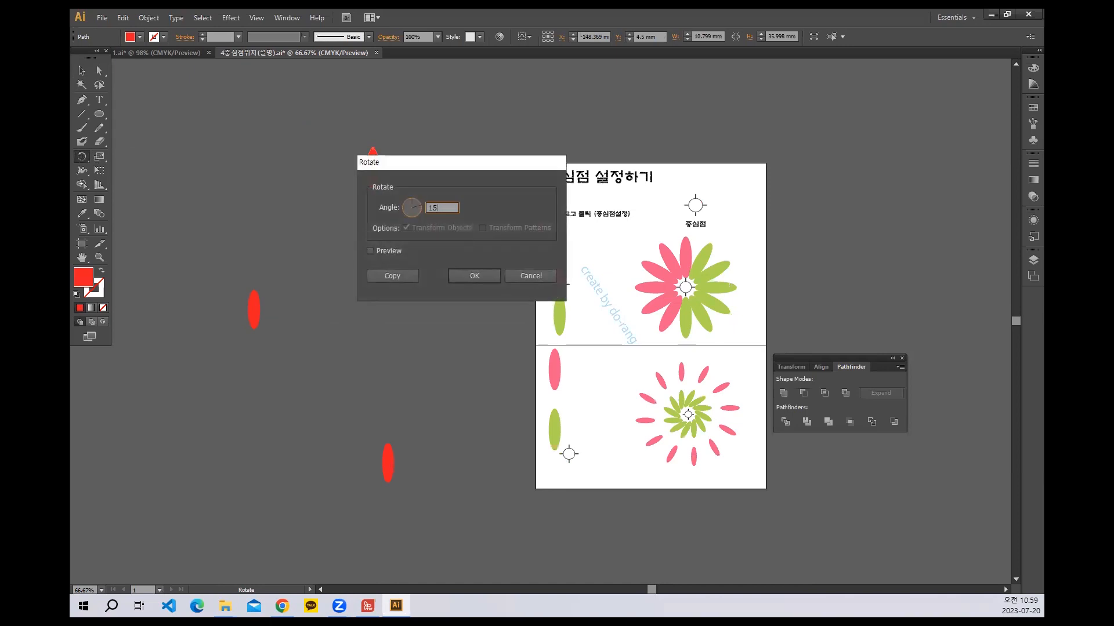
left_click(378, 276)
Repeat the 15° rotated copy of the uppermost ellipse until the copies complete a half turn.
key("ctrl+d")
key("ctrl+d")
key("ctrl+d")
key("ctrl+d")
key("ctrl+d")
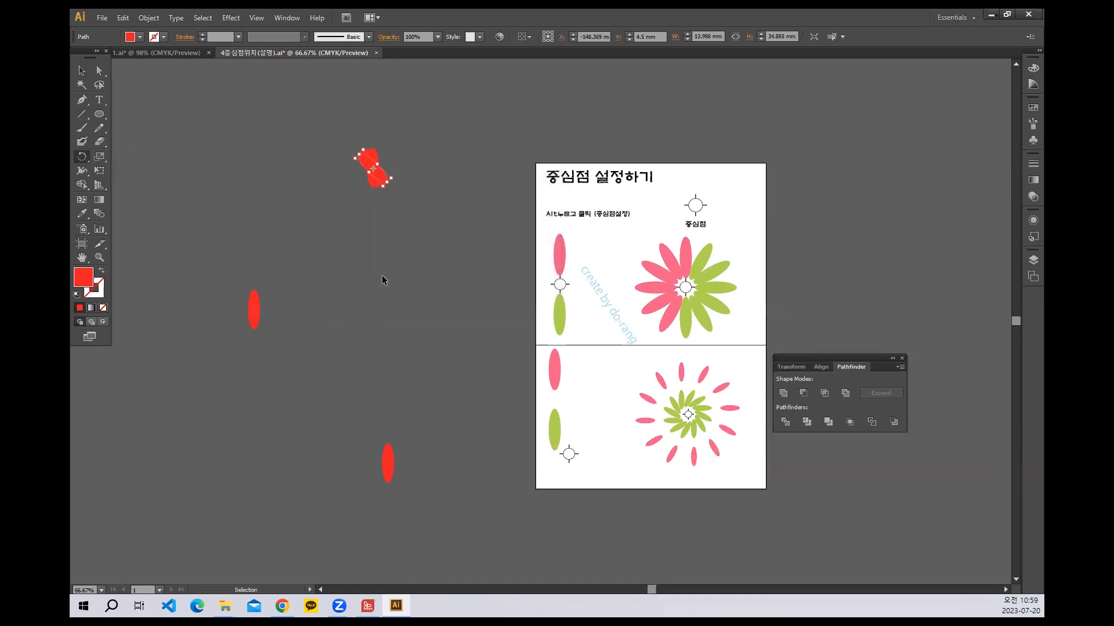
key("ctrl+d")
key("ctrl+d")
key("ctrl+d")
key("ctrl+d")
key("ctrl+d")
key("ctrl+d")
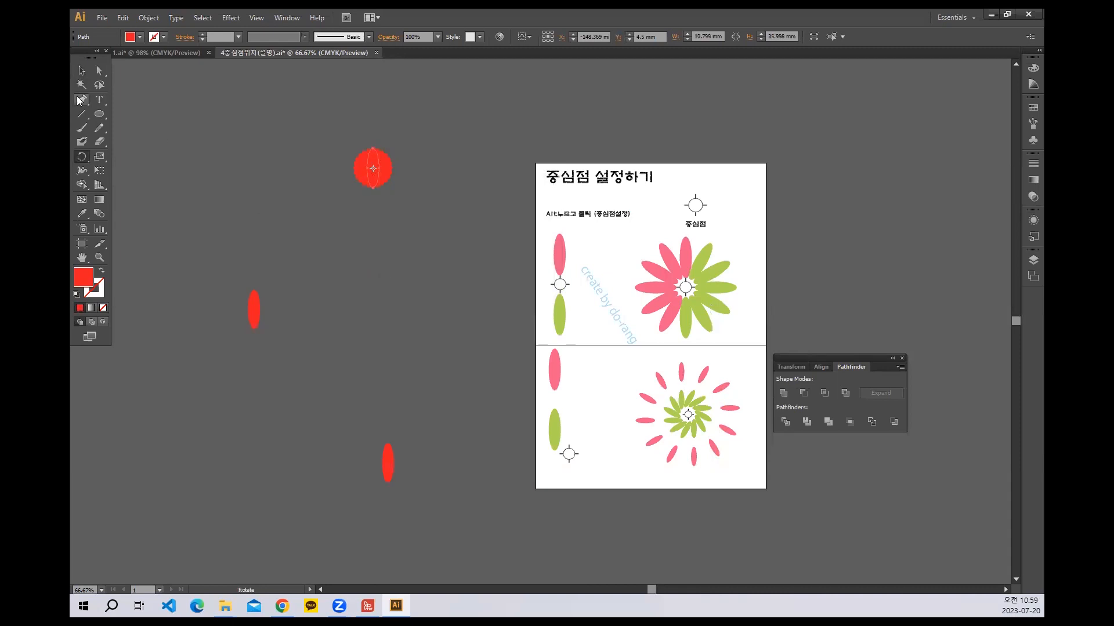
Rotate a copy of the middle red ellipse by 15° about a centre point at the ellipse's lower tip.
left_click(82, 72)
left_click(261, 315)
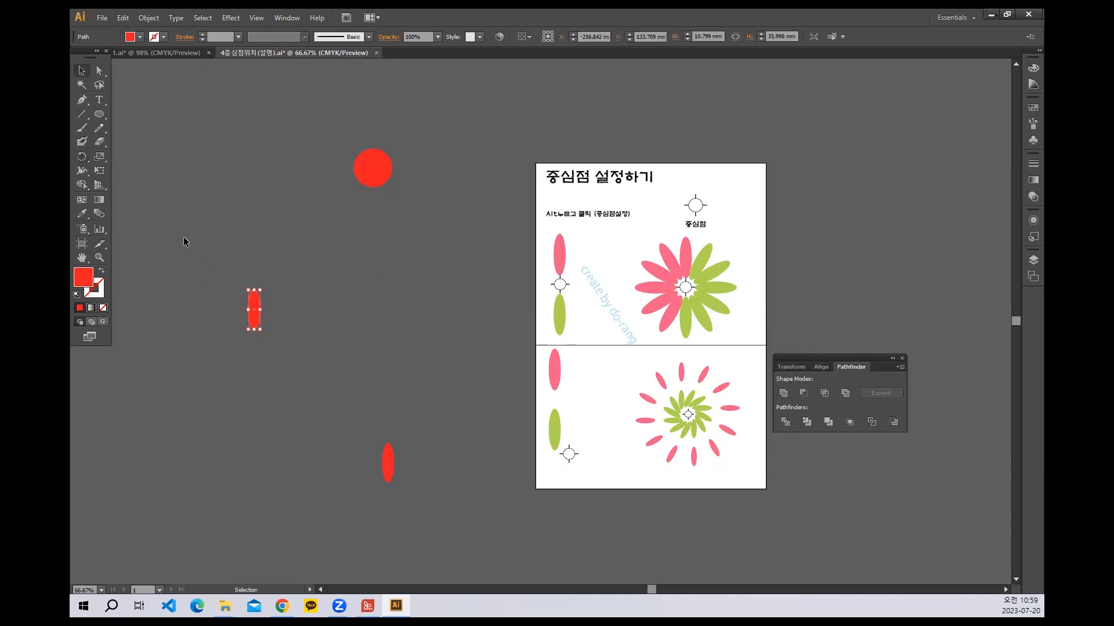
left_click(82, 157)
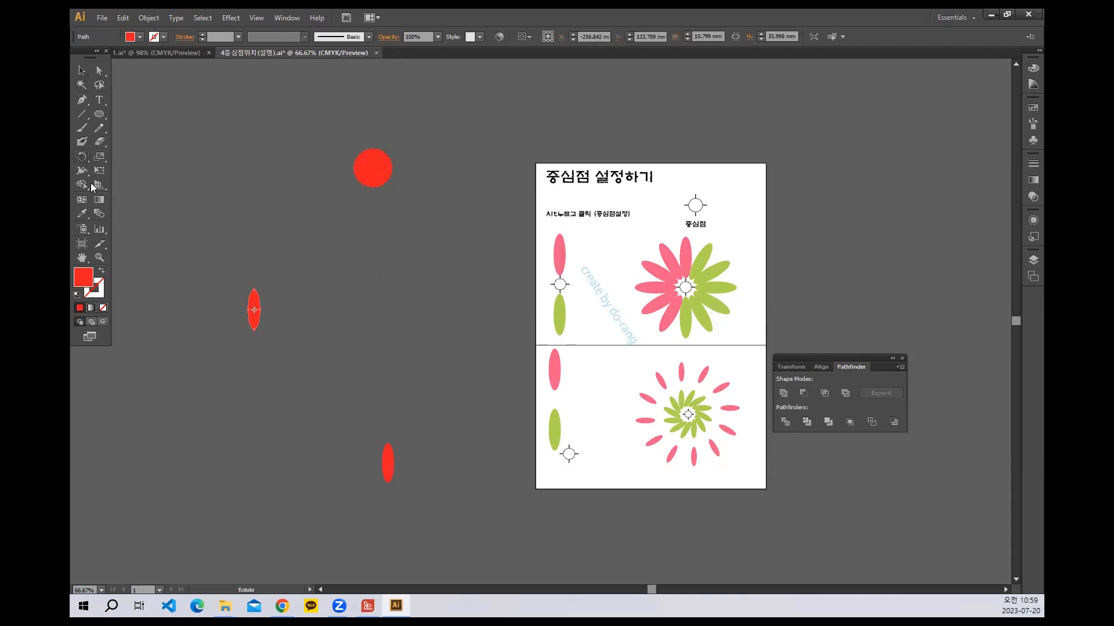
left_click(251, 330, "alt")
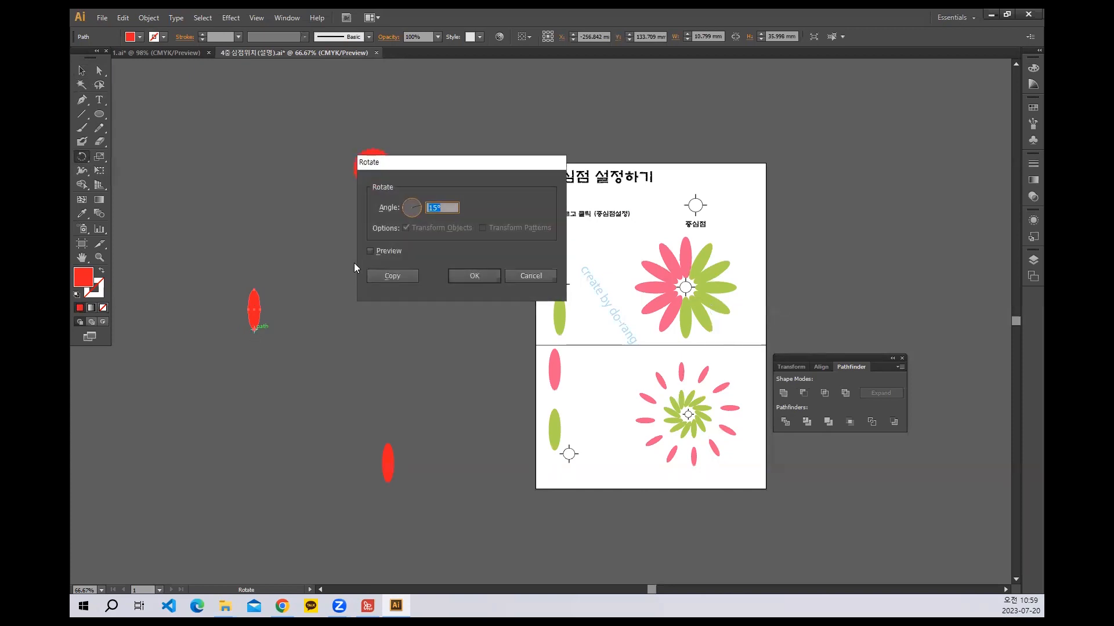
left_click(392, 276)
Repeat the 15° rotated copy of the middle ellipse until the petals complete a full circle.
key("ctrl+d")
key("ctrl+d")
key("ctrl+d")
key("ctrl+d")
key("ctrl+d")
key("ctrl+d")
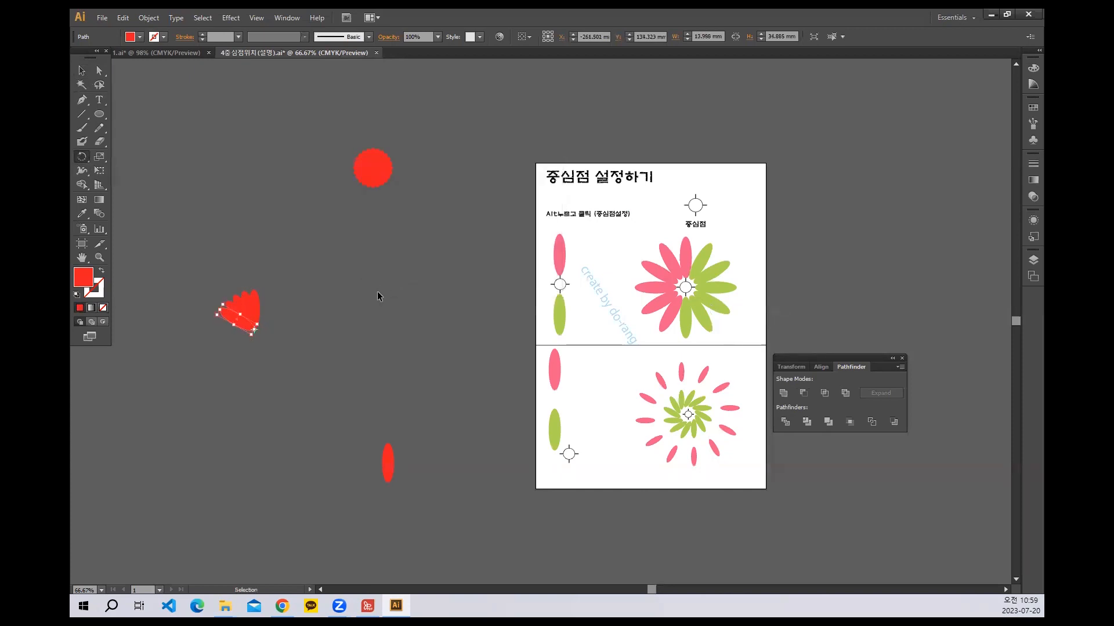
key("ctrl+d")
key("ctrl+d")
key("ctrl+d")
key("ctrl+d")
key("ctrl+d")
key("ctrl+d")
key("ctrl+d")
key("ctrl+d")
key("ctrl+d")
key("ctrl+d")
key("ctrl+d")
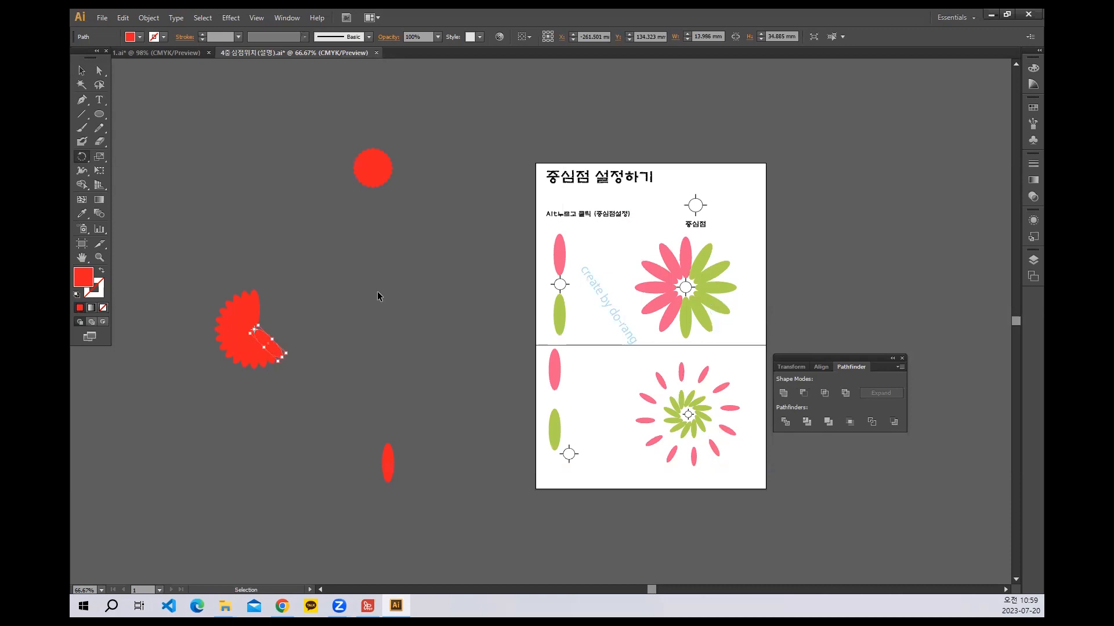
key("ctrl+d")
key("ctrl+d")
key("ctrl+d")
key("ctrl+d")
key("ctrl+d")
key("ctrl+d")
key("ctrl+d")
key("ctrl+d")
key("ctrl+d")
key("ctrl+d")
key("ctrl+d")
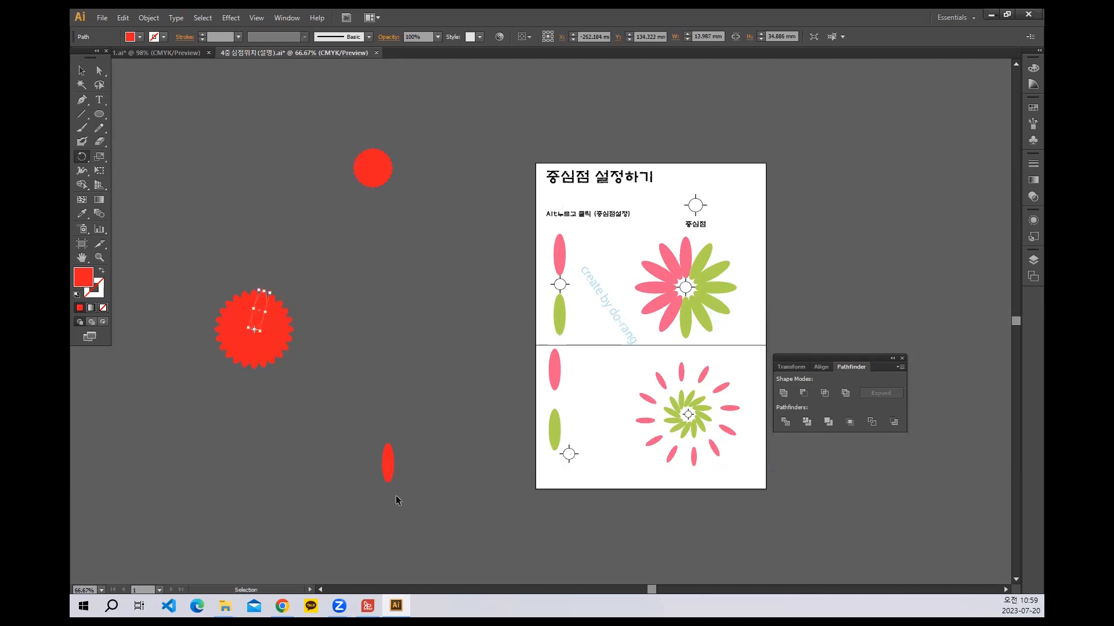
Rotate a copy of the lowest red ellipse by 15° about a centre point a little below the ellipse.
left_click(388, 469, "ctrl")
left_click(388, 500, "alt")
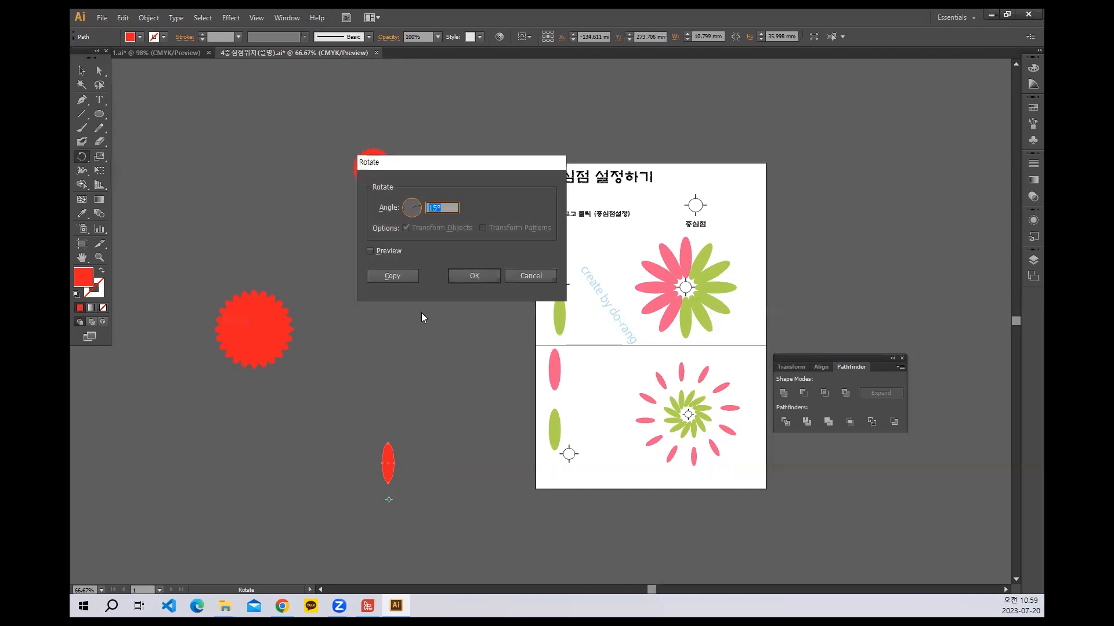
key("alt+c")
Repeat the 15° rotated copy of the lowest ellipse until the petals close into a full ring.
key("ctrl+d")
key("ctrl+d")
key("ctrl+d")
key("ctrl+d")
key("ctrl+d")
key("ctrl+d")
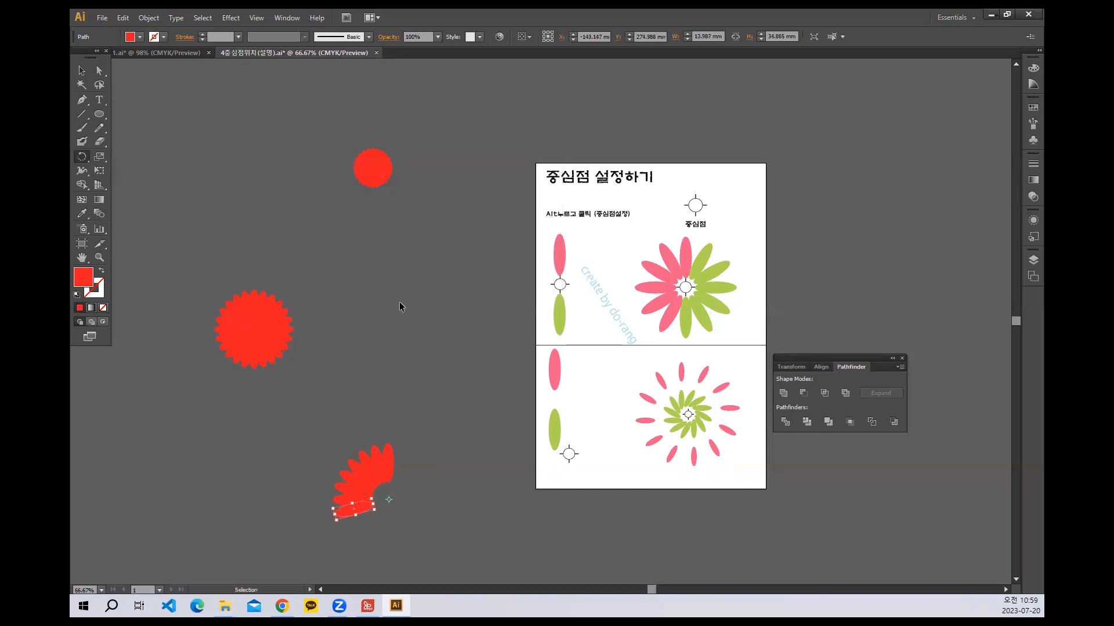
key("ctrl+d")
key("ctrl+d")
key("ctrl+d")
key("ctrl+d")
key("ctrl+d")
key("ctrl+d")
key("ctrl+d")
key("ctrl+d")
key("ctrl+d")
key("ctrl+d")
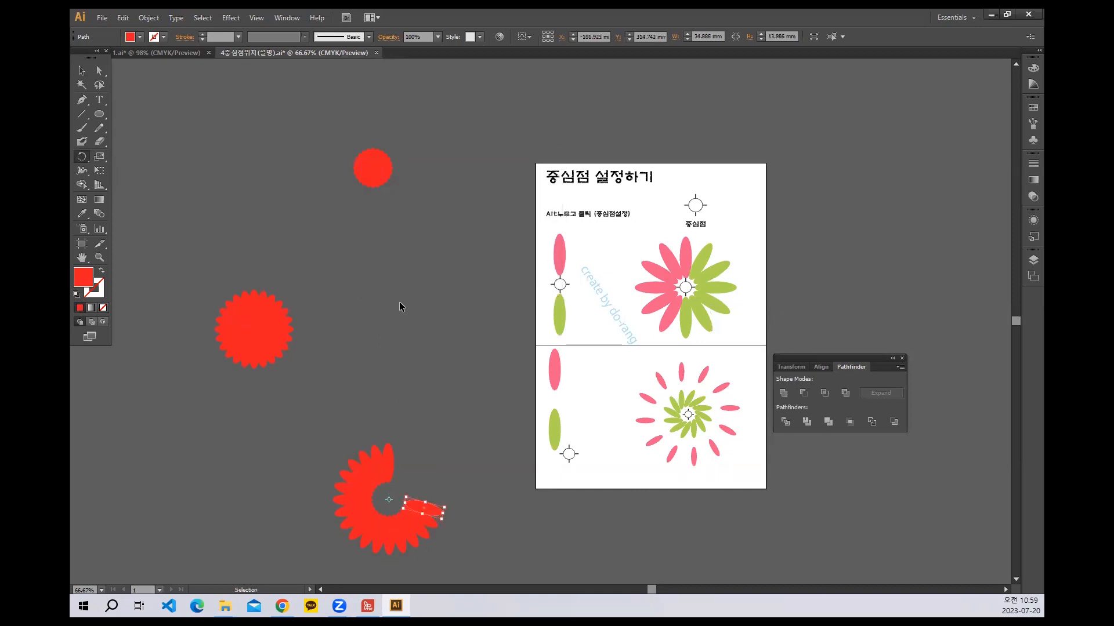
key("ctrl+d")
key("ctrl+d")
key("ctrl+d")
key("ctrl+d")
key("ctrl+d")
key("ctrl+d")
key("ctrl+d")
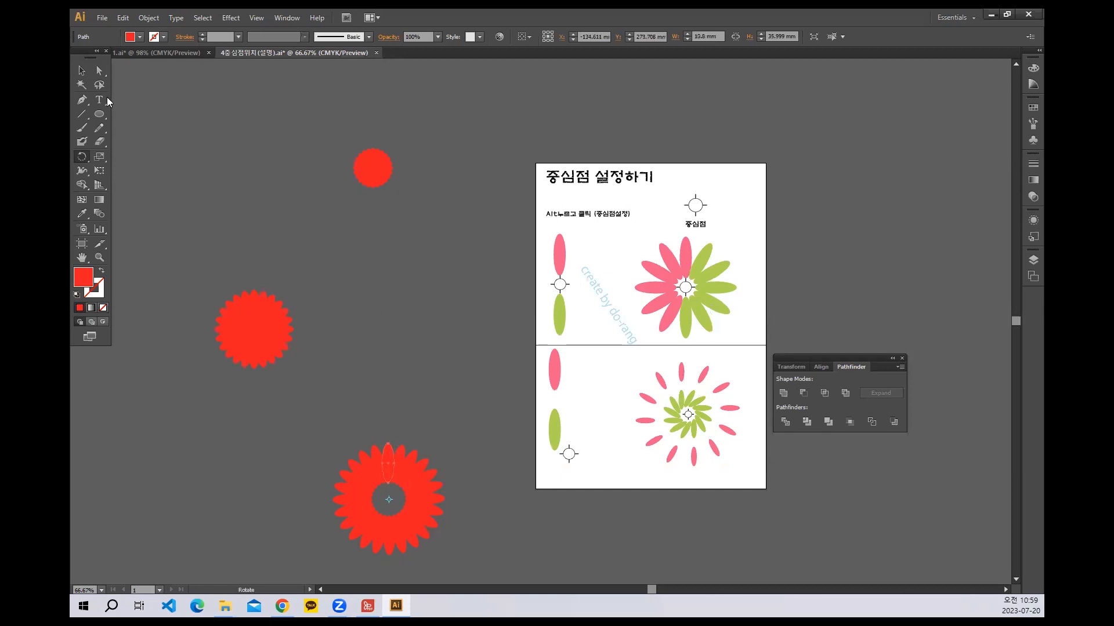
Move the complete ring-shaped flower and the middle flower up, closer to the small round pattern.
left_click(82, 71)
left_click(402, 341)
left_click_drag(330, 444, 458, 587)
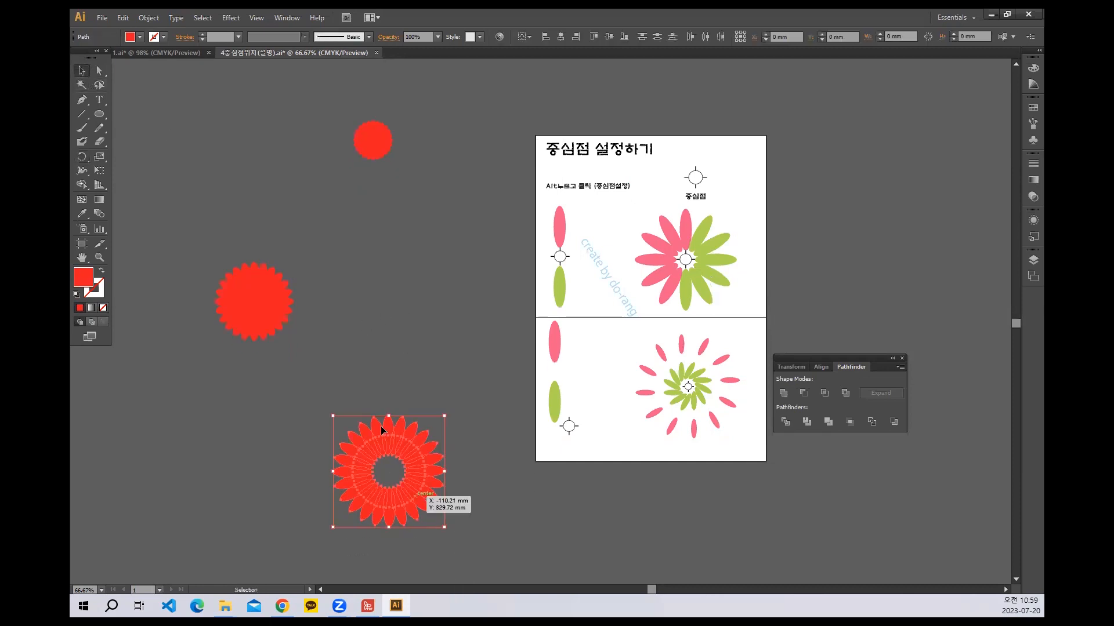
left_click_drag(380, 425, 403, 246)
left_click_drag(204, 276, 305, 252)
left_click(281, 308)
key("ctrl+plus")
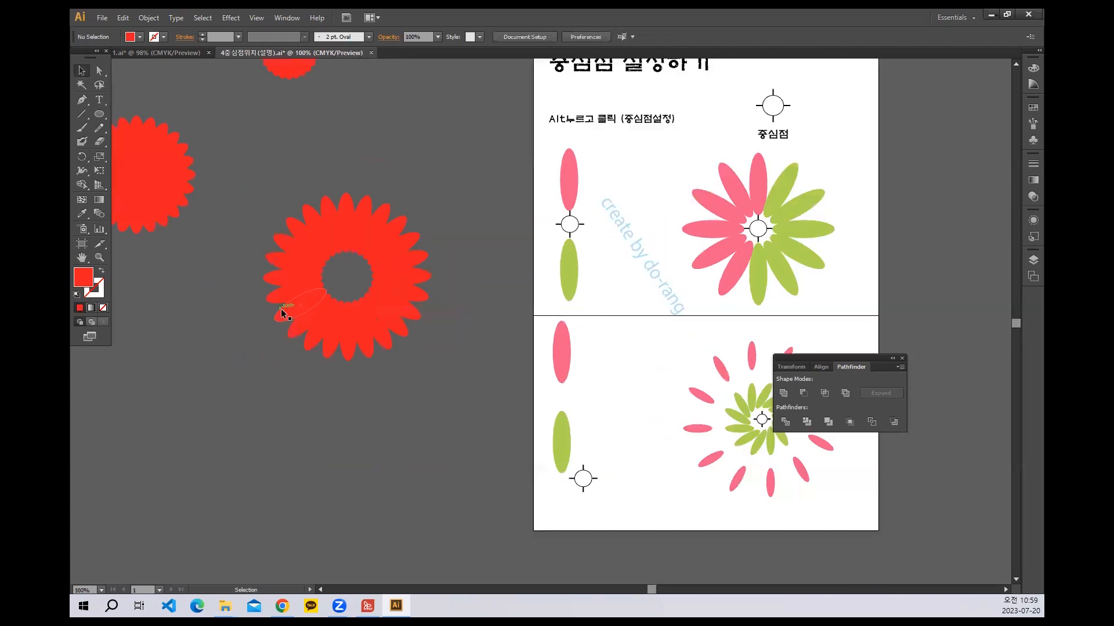
key("space")
left_click_drag(301, 357, 398, 442)
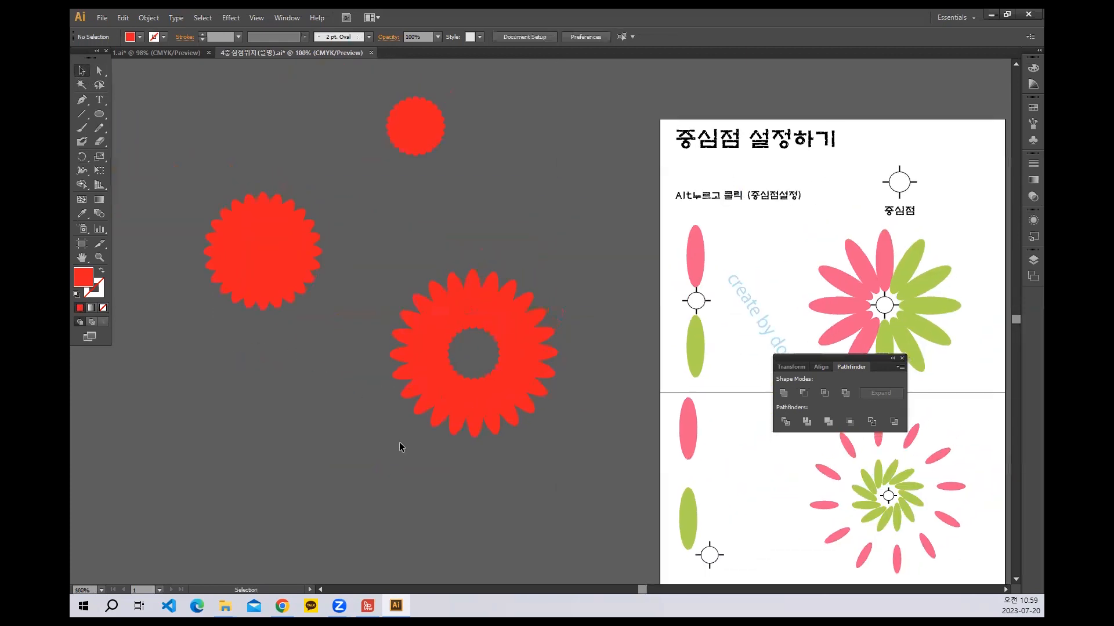
Handwrite "15°" beside each of the three red patterns with the Paintbrush tool.
left_click(82, 128)
mouse_move(488, 116)
left_mouse_down()
mouse_move(488, 145)
mouse_move(519, 146)
mouse_move(527, 111)
left_mouse_up()
mouse_move(350, 224)
left_mouse_down()
mouse_move(350, 251)
mouse_move(372, 237)
mouse_move(365, 250)
left_mouse_up()
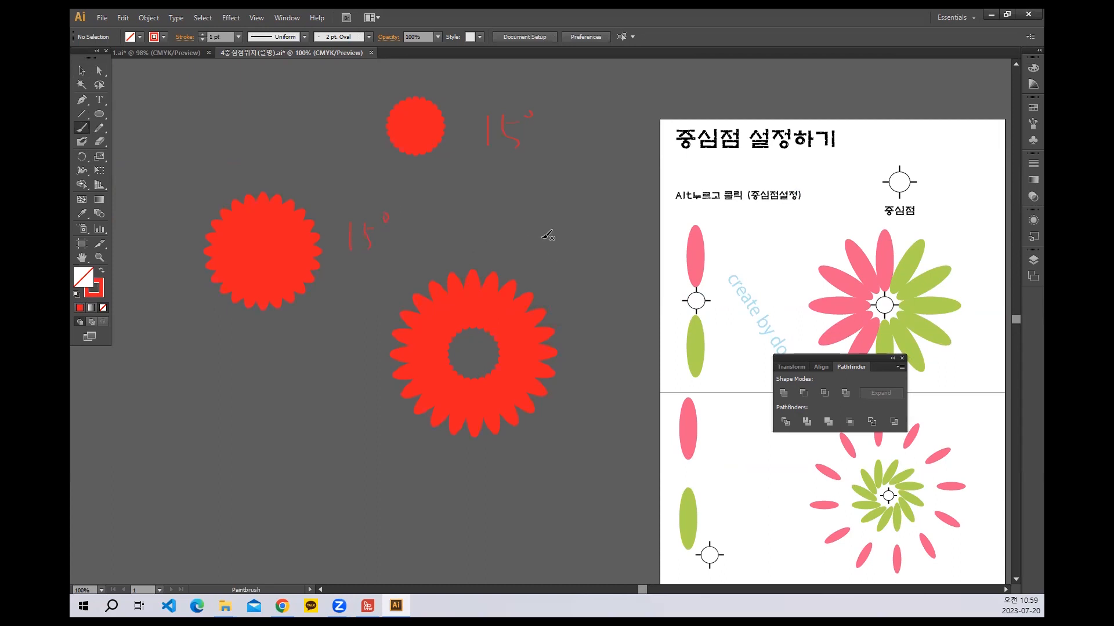
mouse_move(560, 253)
left_mouse_down()
mouse_move(571, 281)
mouse_move(589, 280)
mouse_move(581, 259)
mouse_move(602, 249)
left_mouse_up()
Set the stroke colour to dark green, hex 156D0F.
left_click(101, 295)
double_click(100, 295)
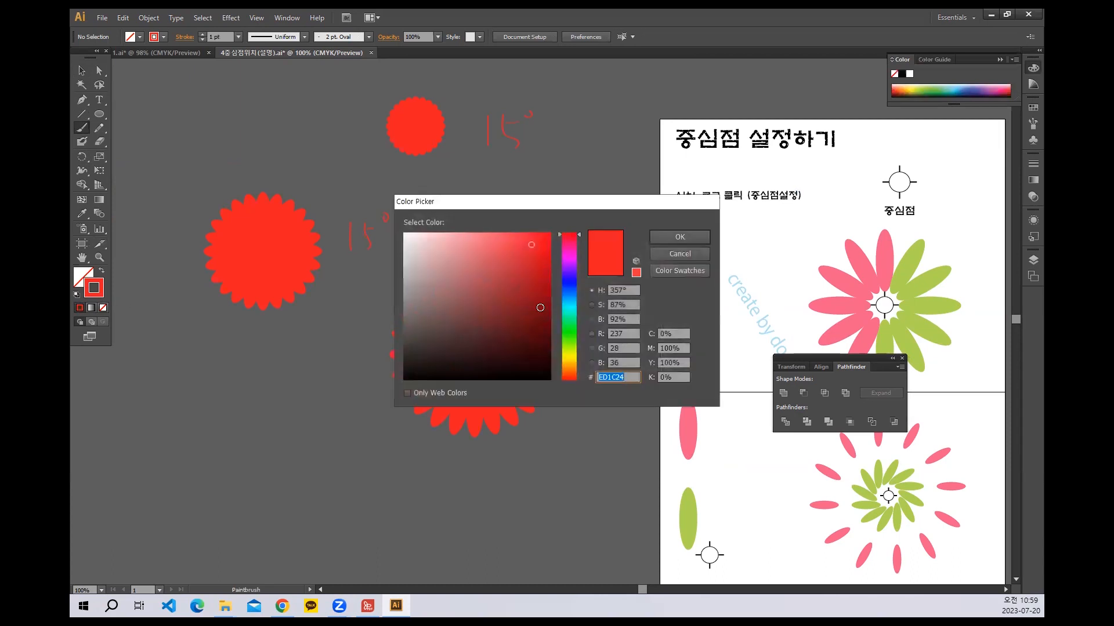
left_click(572, 333)
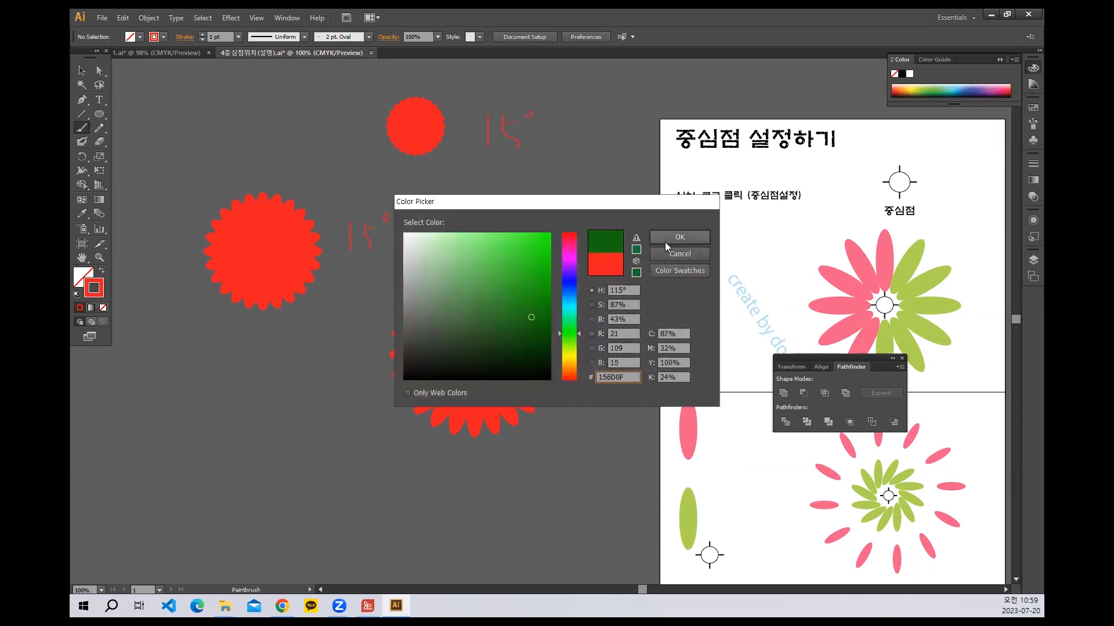
left_click(668, 236)
Place a single red ellipse taken from the small round pattern beside each of the three patterns.
left_click(82, 72)
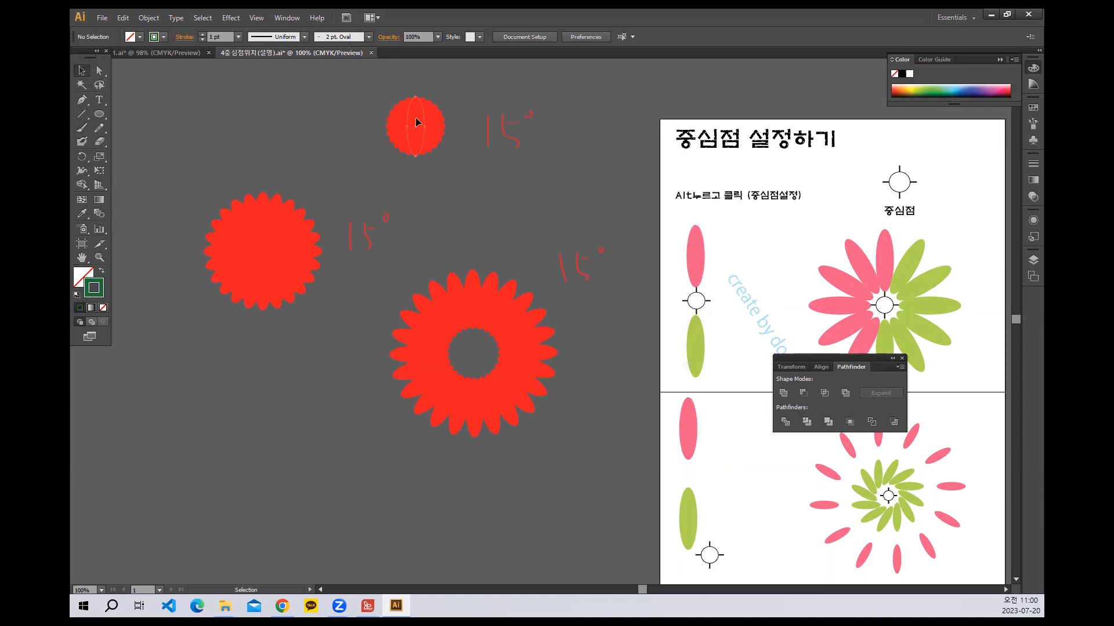
left_click_drag(419, 128, 192, 237)
left_click(178, 156)
left_click_drag(192, 238, 386, 386, "alt")
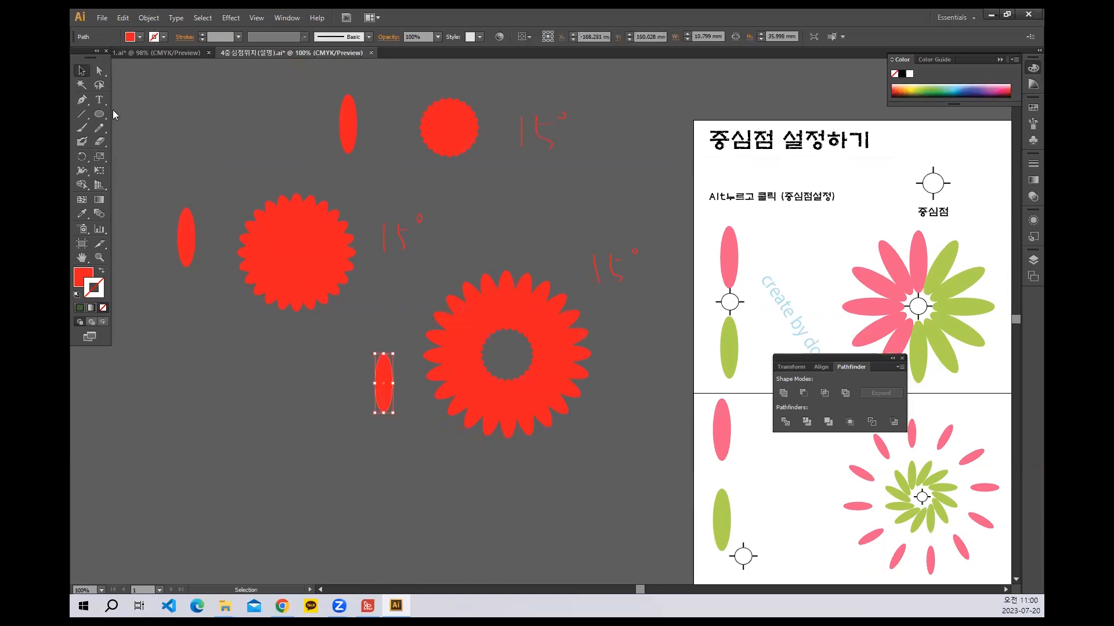
Change the fill of the single ellipse beside the ring-shaped flower to dark green.
left_click(99, 128)
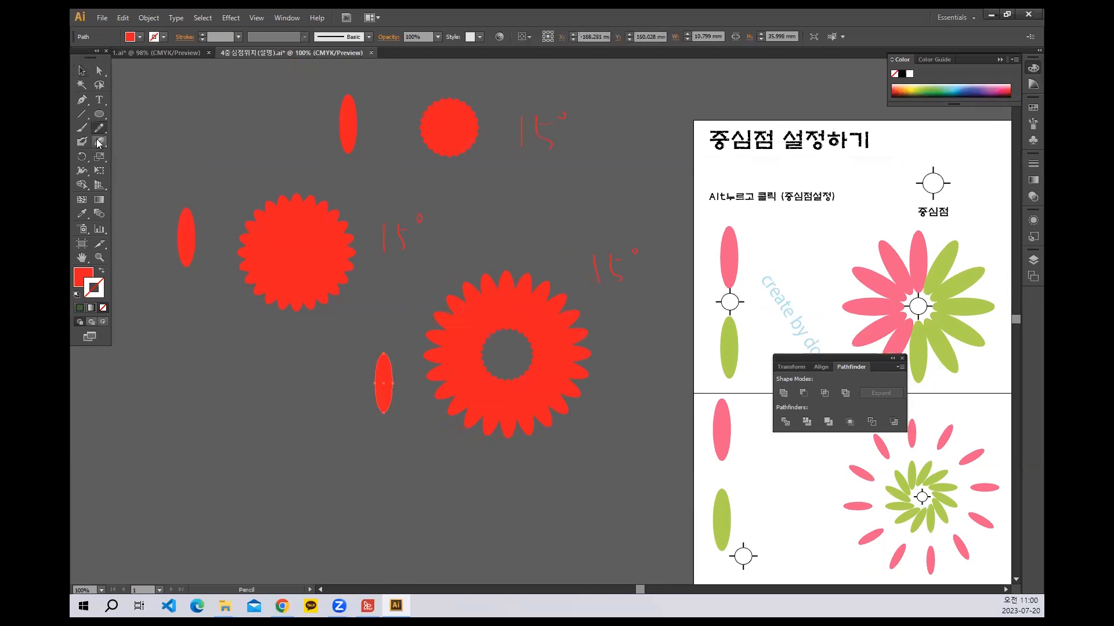
double_click(83, 277)
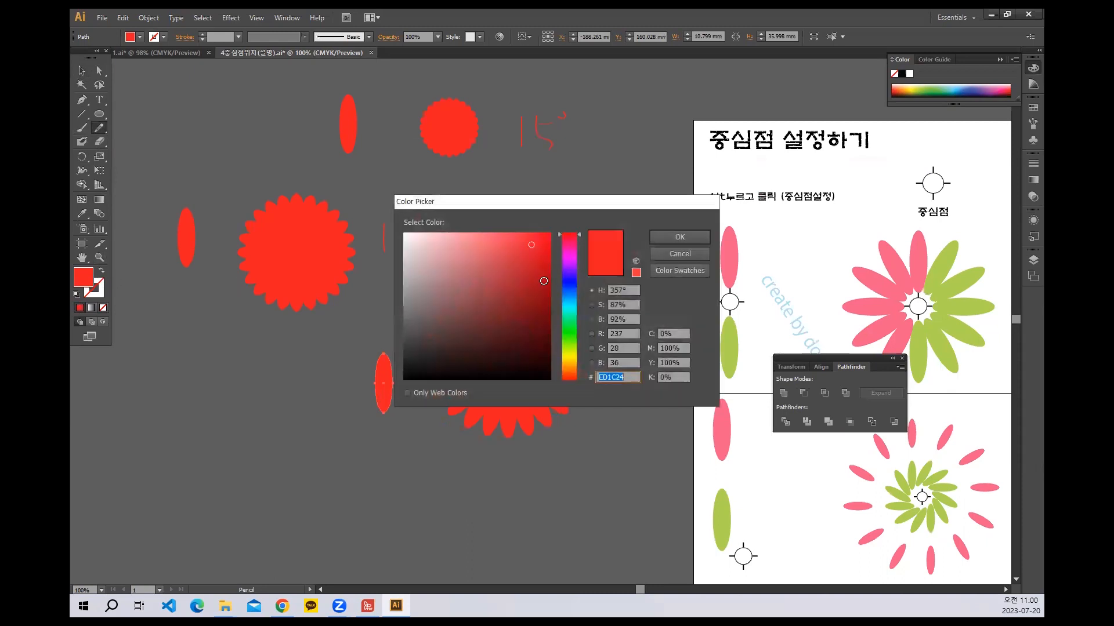
left_click(565, 337)
left_click(534, 298)
left_click(680, 237)
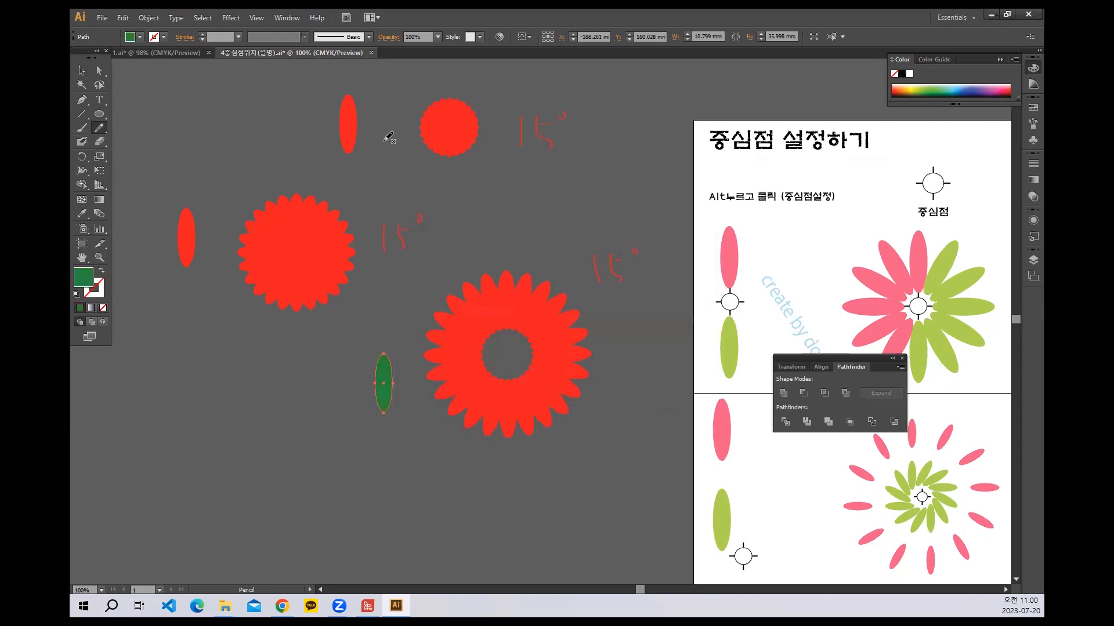
Draw a small freehand circle about 7 mm wide inside the uppermost single ellipse, using a CMYK Green stroke.
left_click_drag(351, 121, 355, 123)
left_click(158, 39)
left_click(126, 56)
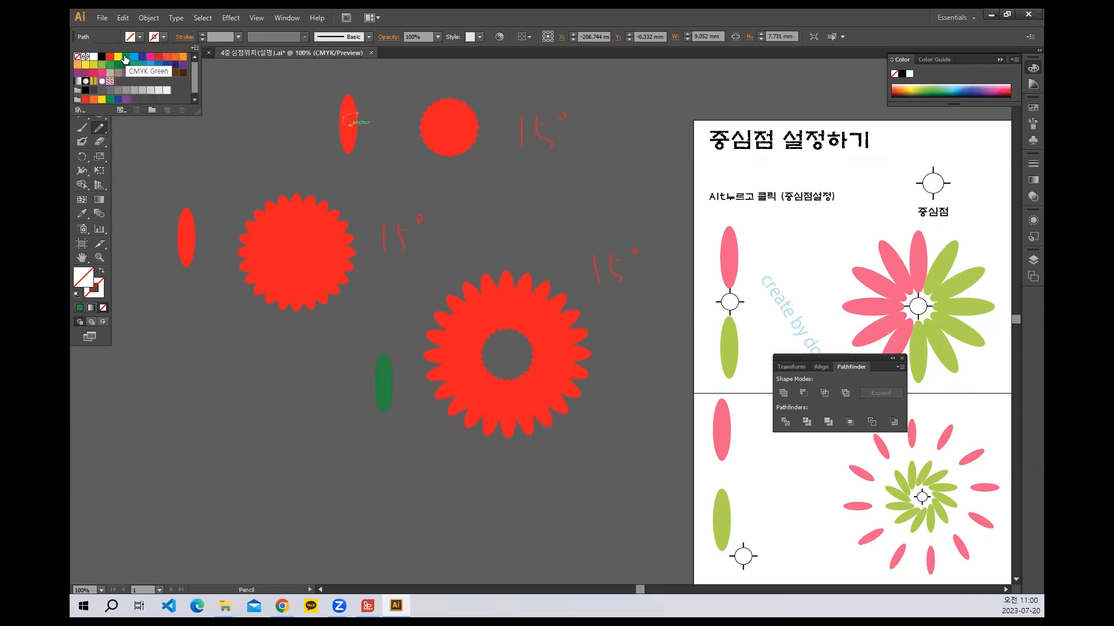
left_click(254, 148)
left_click_drag(358, 120, 353, 126)
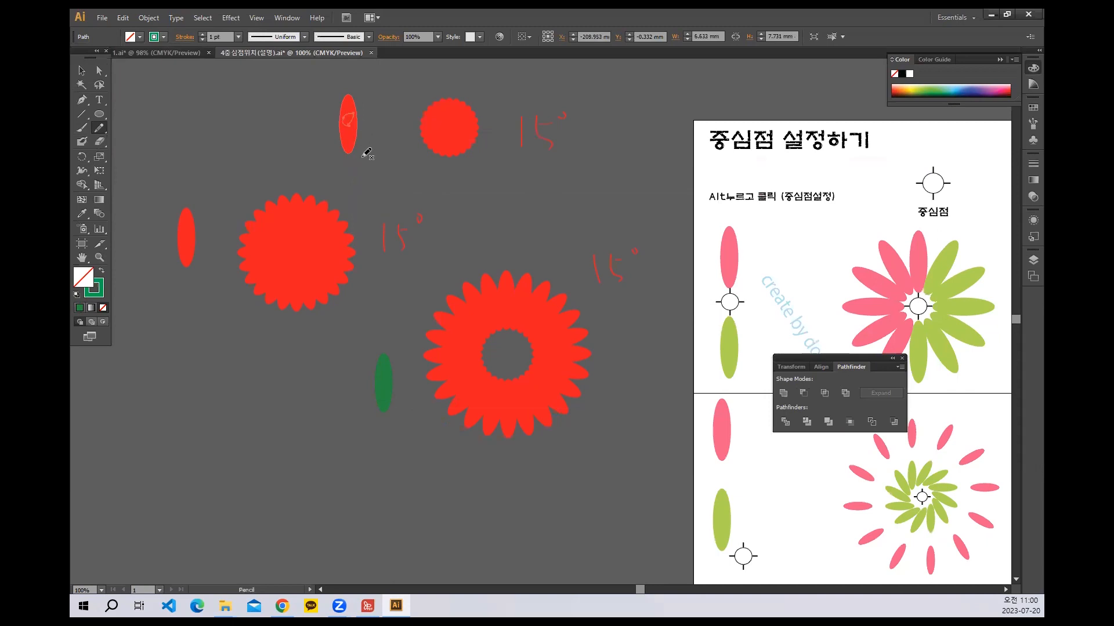
Move the small green circle onto the centre of the uppermost single ellipse and deselect it.
left_click(82, 71)
left_click(348, 123)
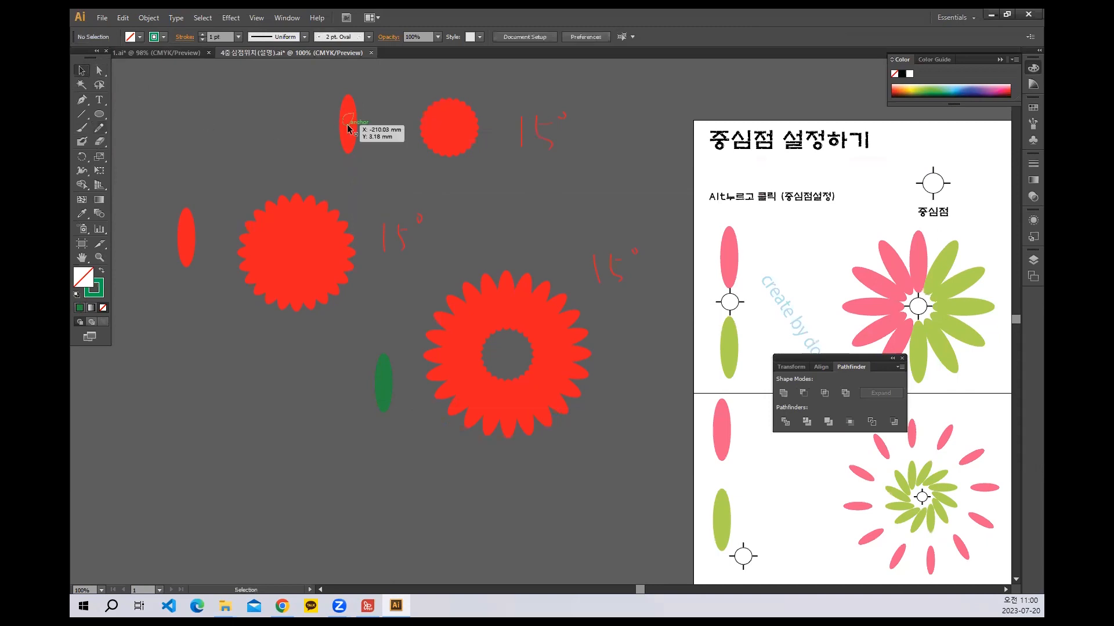
left_click(348, 126)
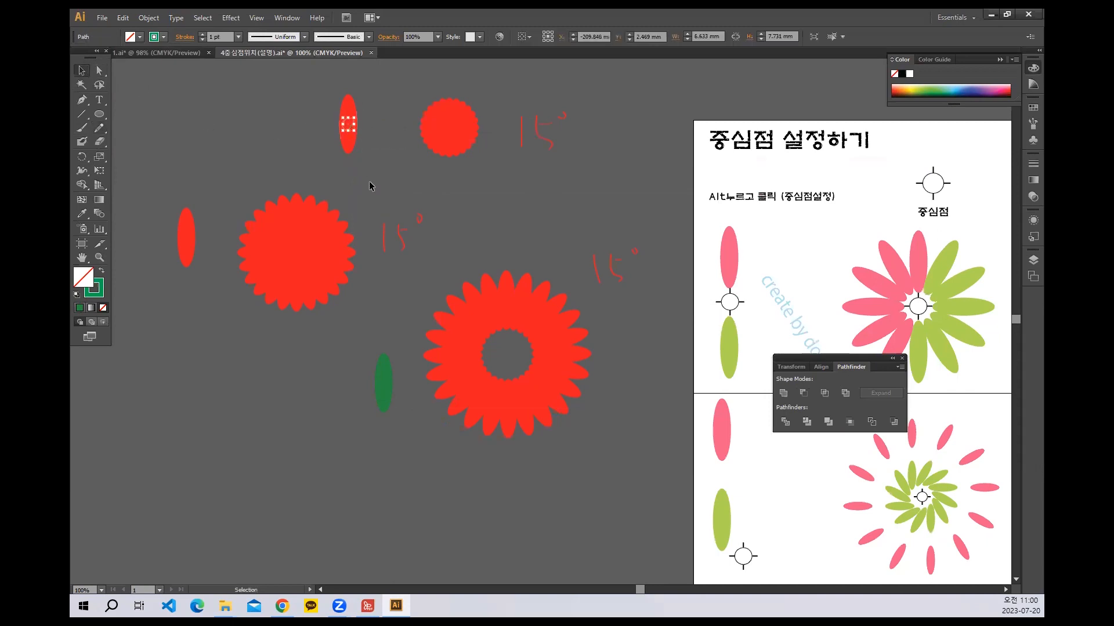
left_click(370, 185)
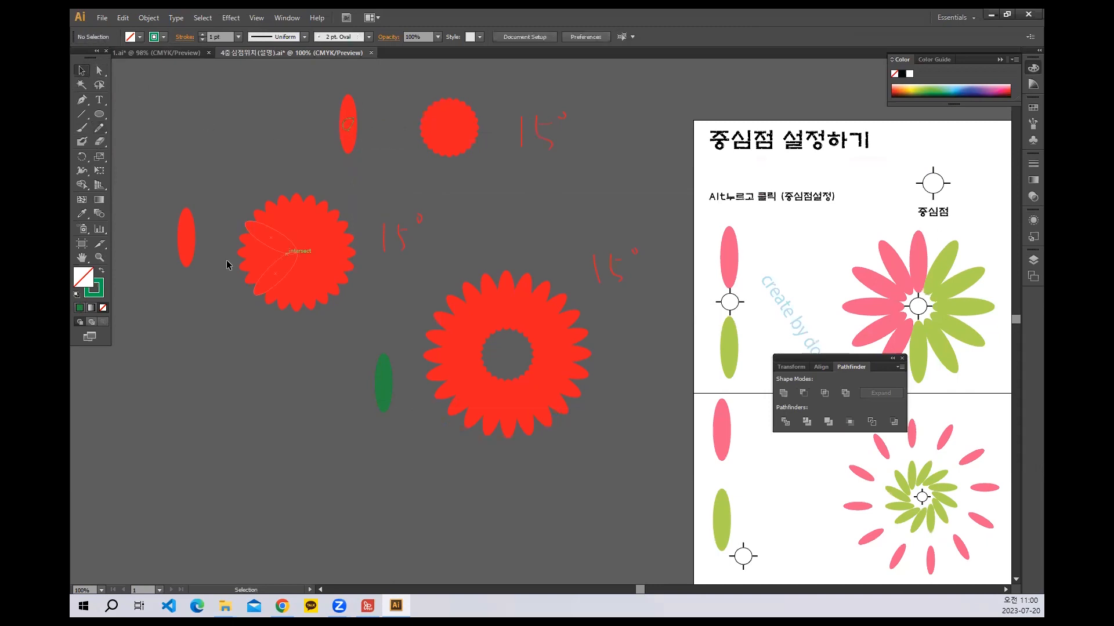
Draw small green freehand circles at the lower tip of the middle single ellipse and just below the lowest one.
left_click(99, 127)
left_click_drag(177, 270, 196, 268)
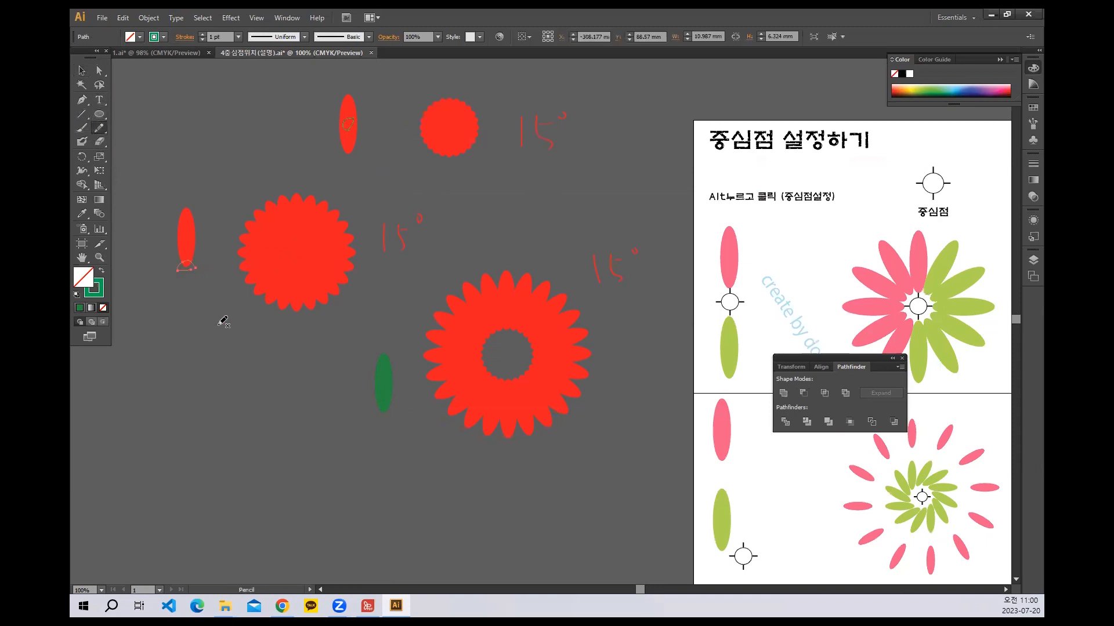
left_click_drag(388, 438, 388, 443)
Sample the red of the middle single ellipse to give the green ellipse a red fill, and deselect it.
left_click(81, 70)
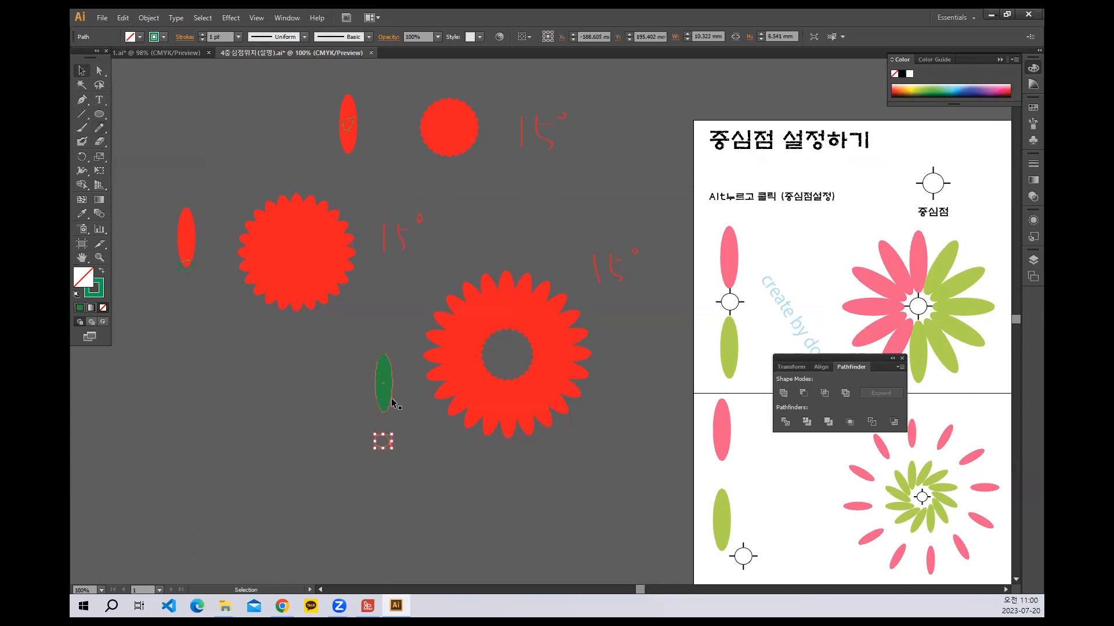
left_click(392, 402)
left_click(81, 214)
left_click(190, 226)
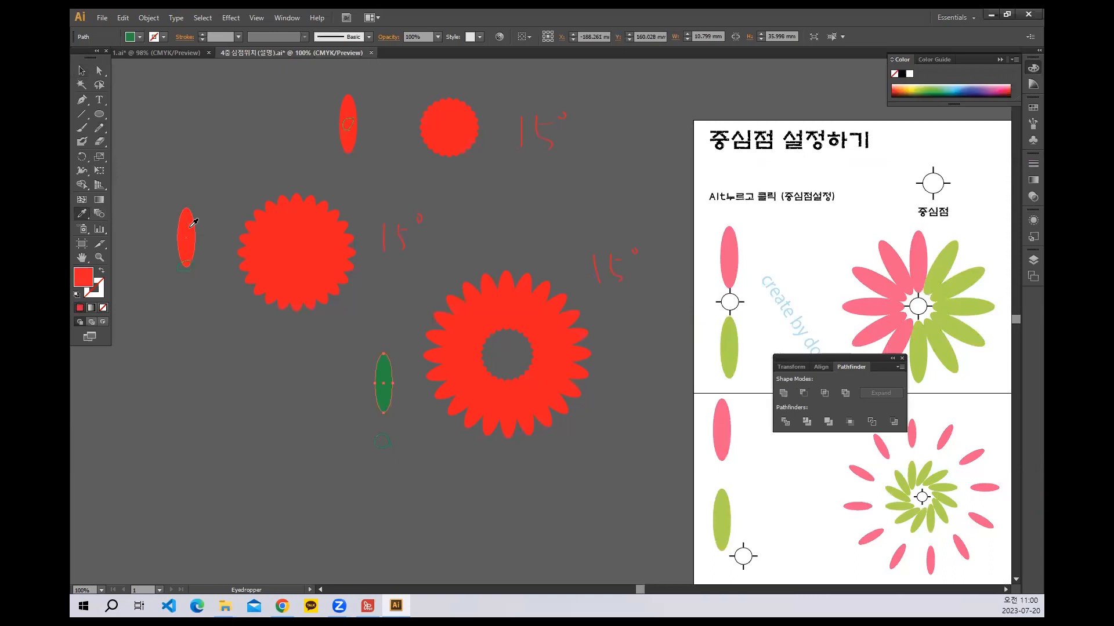
left_click(82, 71)
left_click(264, 413)
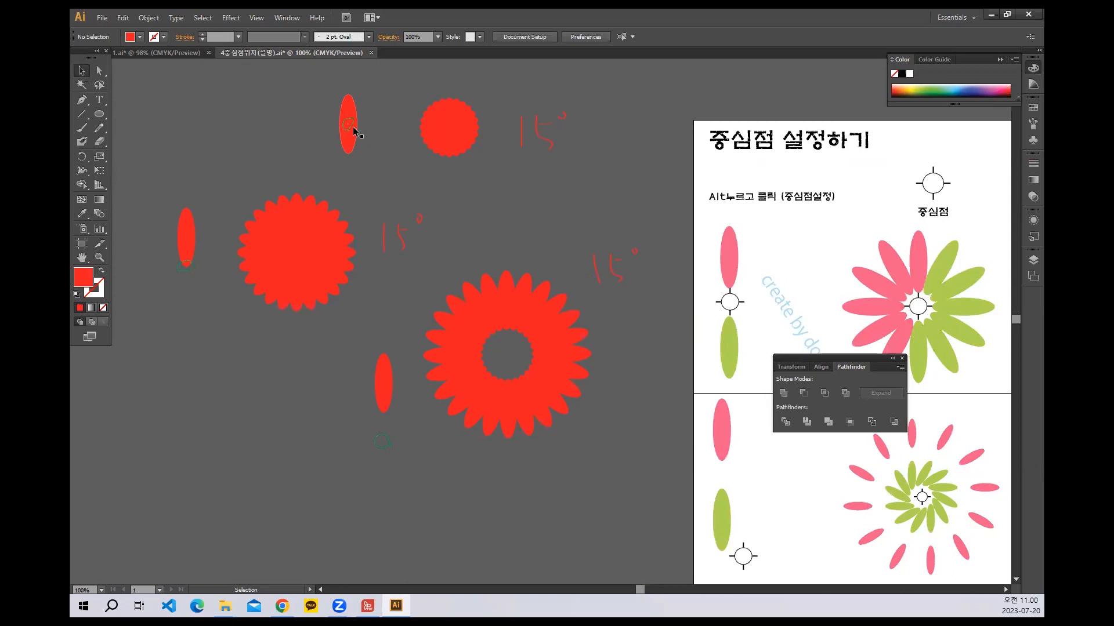
left_click_drag(353, 127, 449, 137)
key("space")
left_click_drag(246, 365, 223, 376)
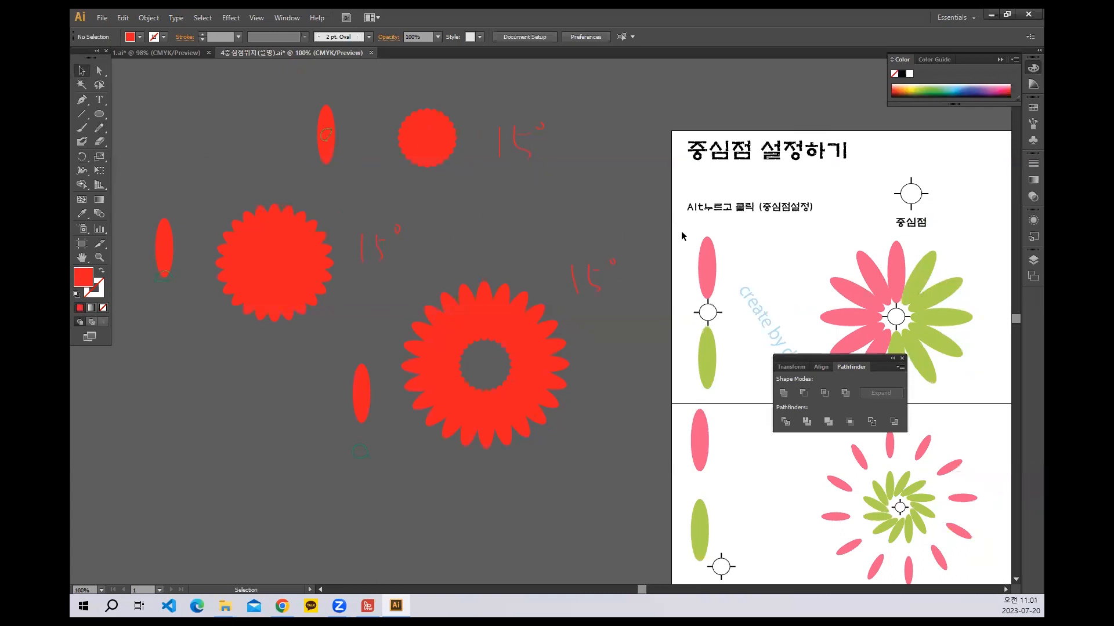
Draw two separate narrow red ellipses in the empty area beside the patterns, about 14 × 37 mm and 12 × 45 mm.
key("space")
left_click_drag(238, 261, 597, 289)
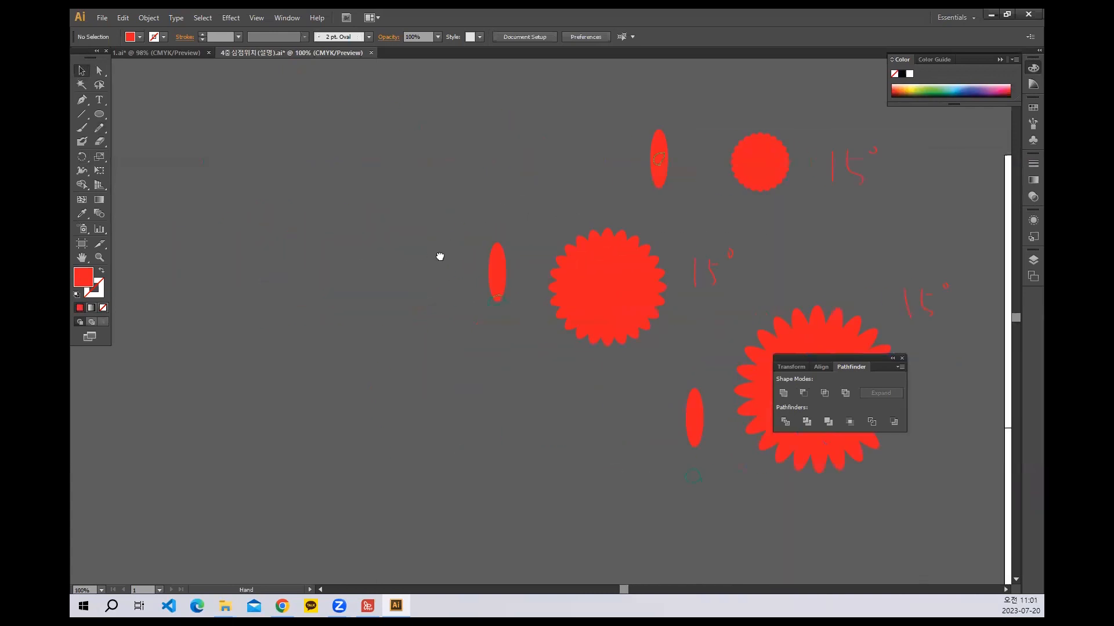
left_click_drag(371, 250, 434, 251)
left_click(100, 114)
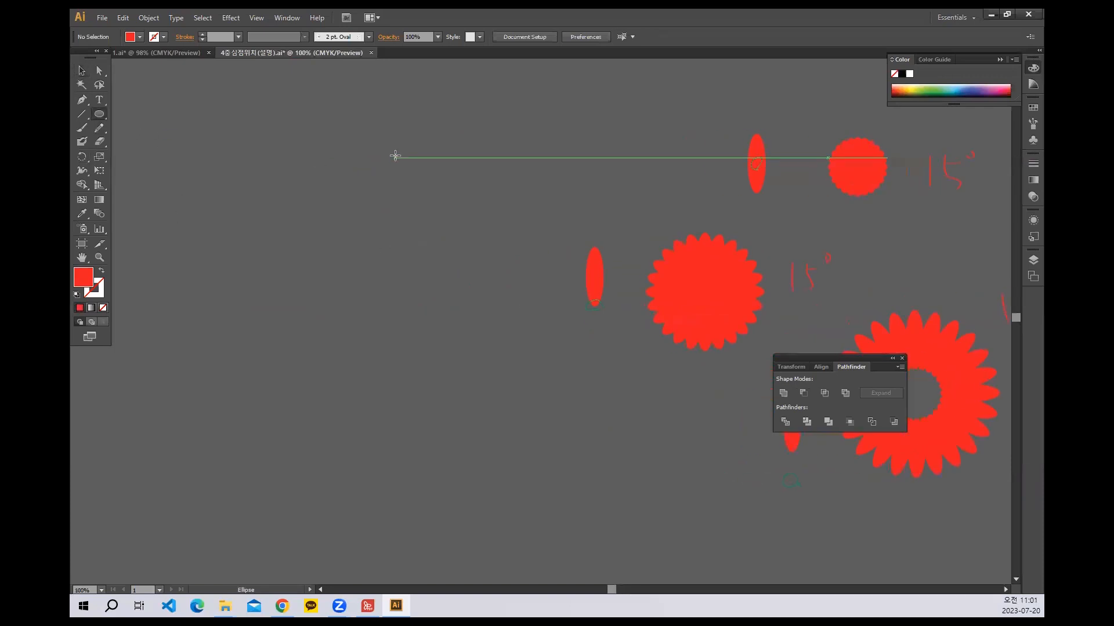
left_click_drag(345, 144, 369, 206)
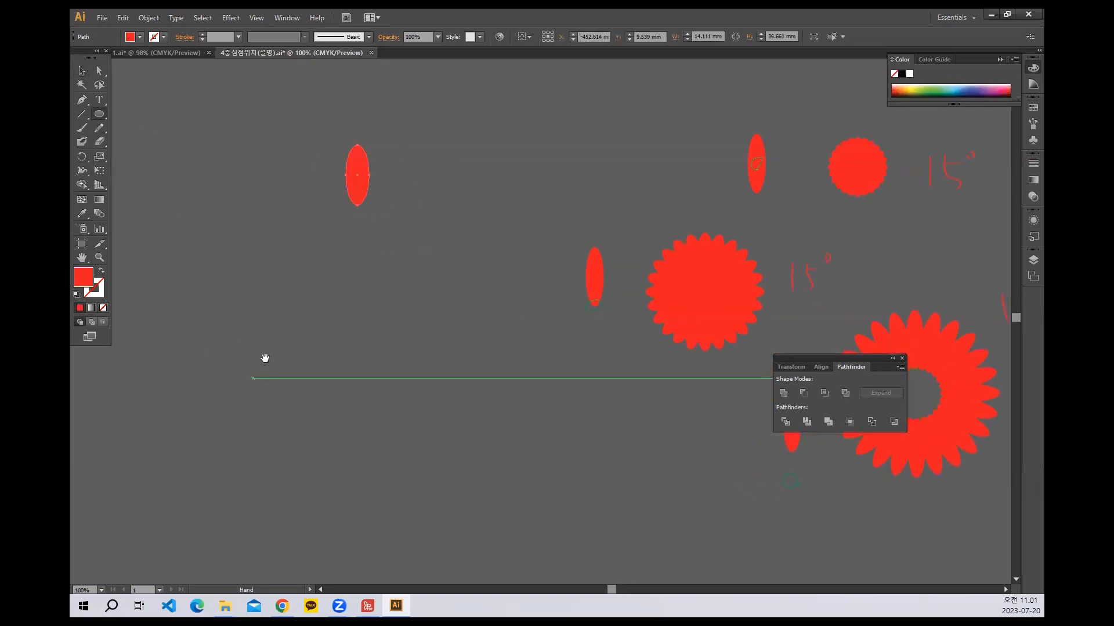
key("space")
mouse_move(171, 318)
left_mouse_down()
mouse_move(276, 256)
mouse_move(268, 352)
left_mouse_up()
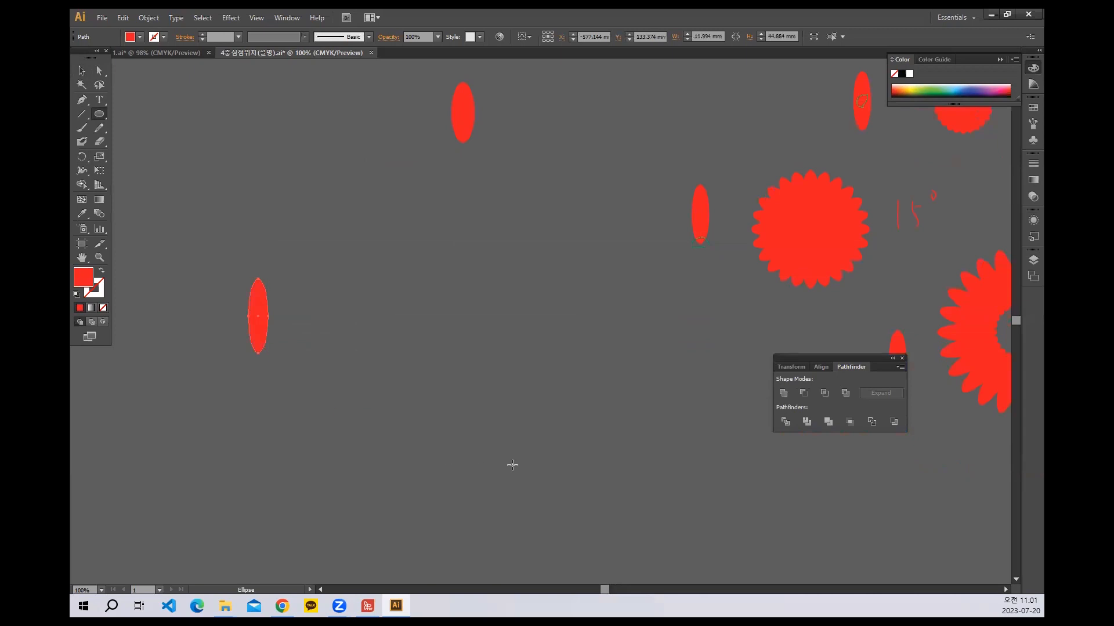
Draw a third red ellipse, about 16 × 41 mm, in the empty area below the two existing practice ellipses.
left_click_drag(523, 456, 548, 525)
left_click(82, 70)
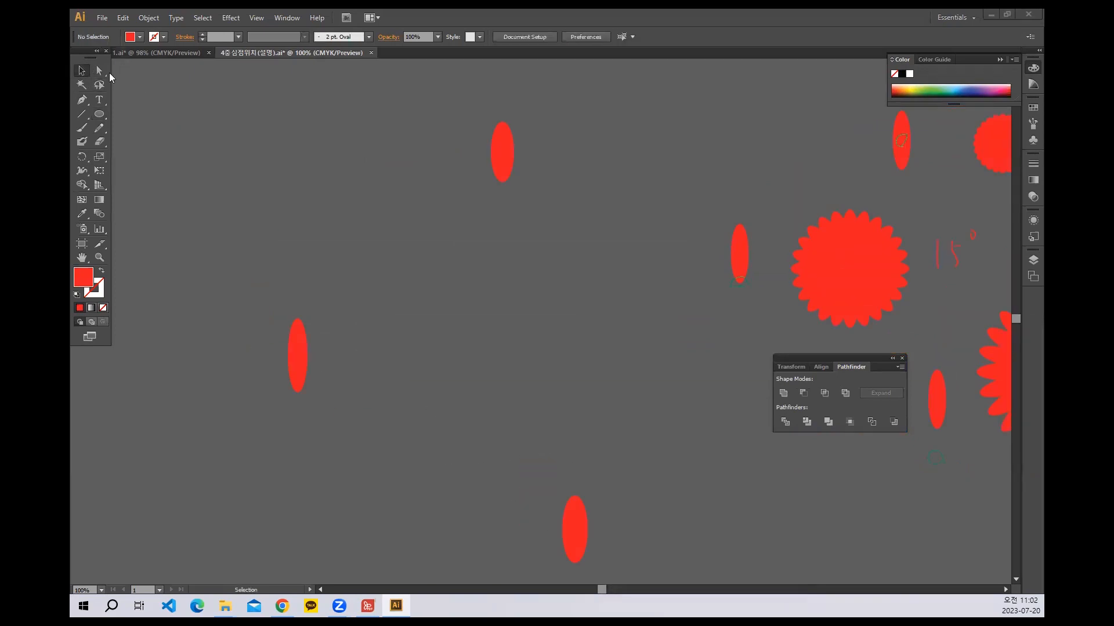
Make a 15° rotated copy of the uppermost practice ellipse about its own centre.
double_click(509, 149)
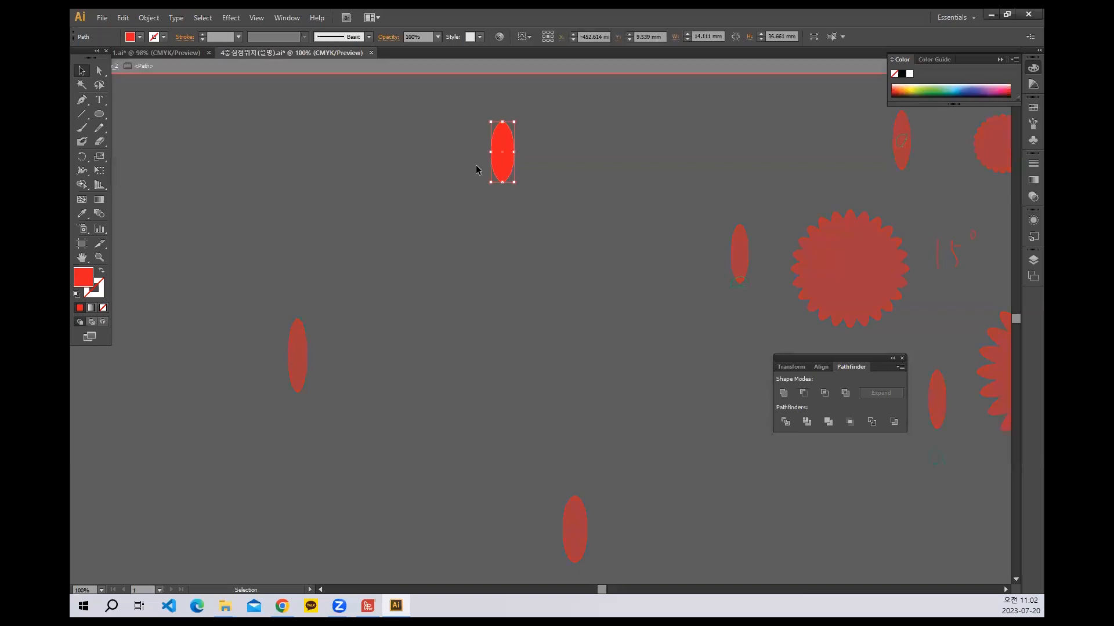
double_click(372, 168)
left_click(503, 173)
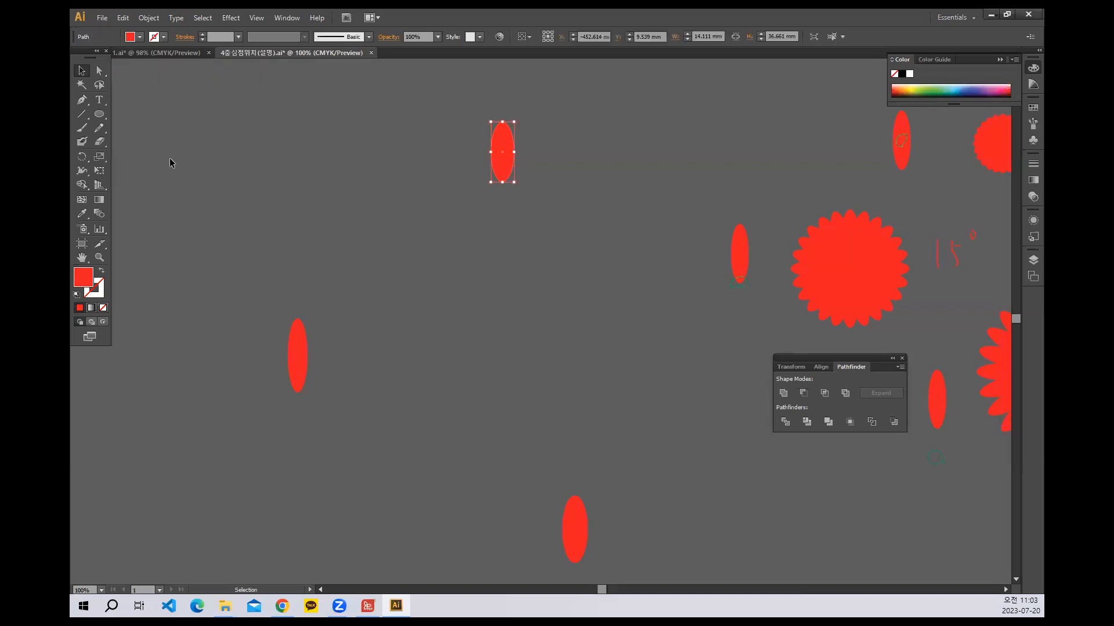
left_click(83, 158)
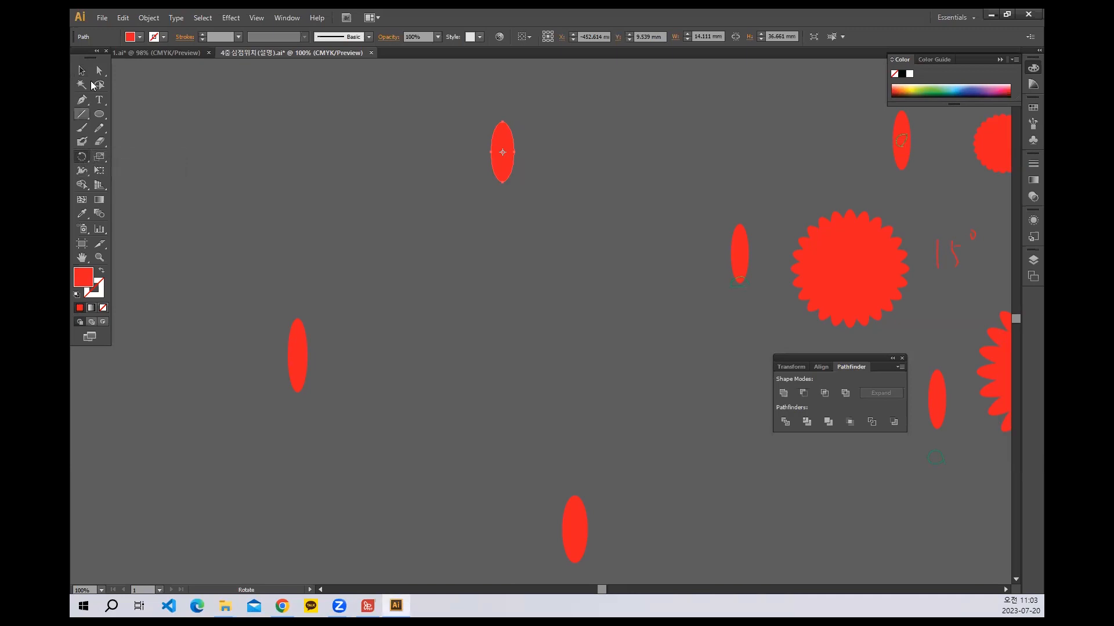
left_click(81, 70)
left_click(369, 122)
left_click_drag(516, 182, 517, 183)
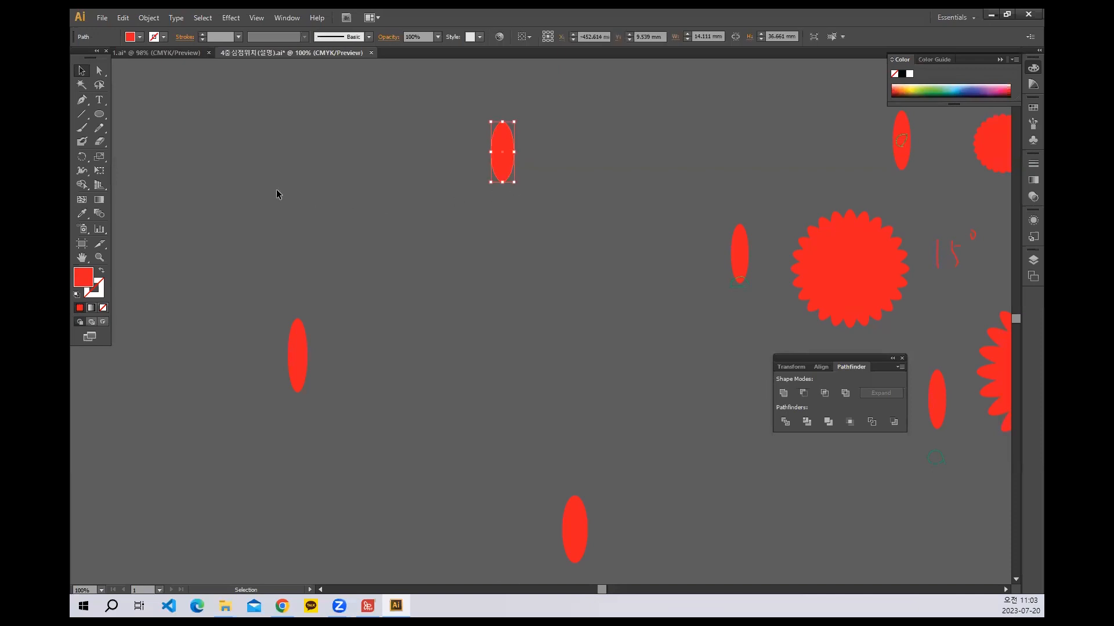
double_click(82, 157)
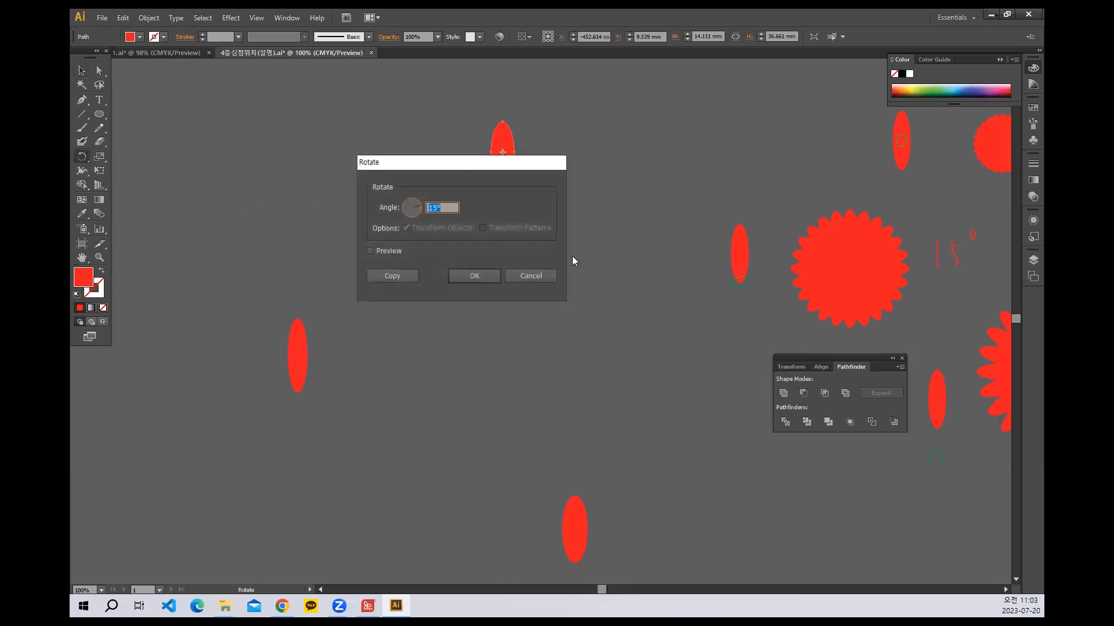
type("15")
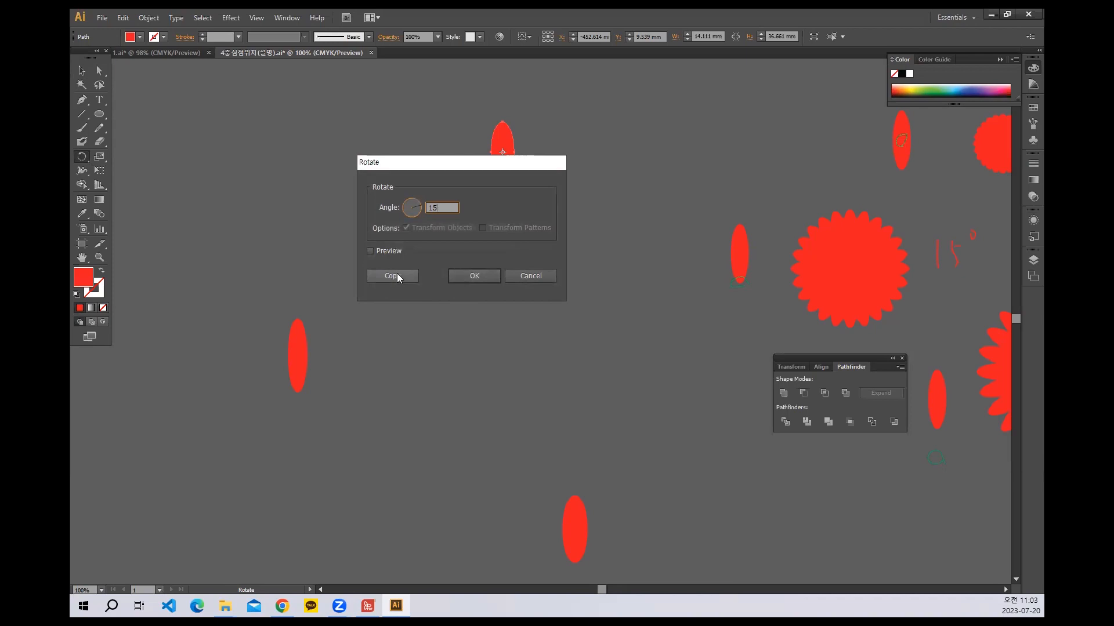
left_click_drag(457, 168, 459, 200)
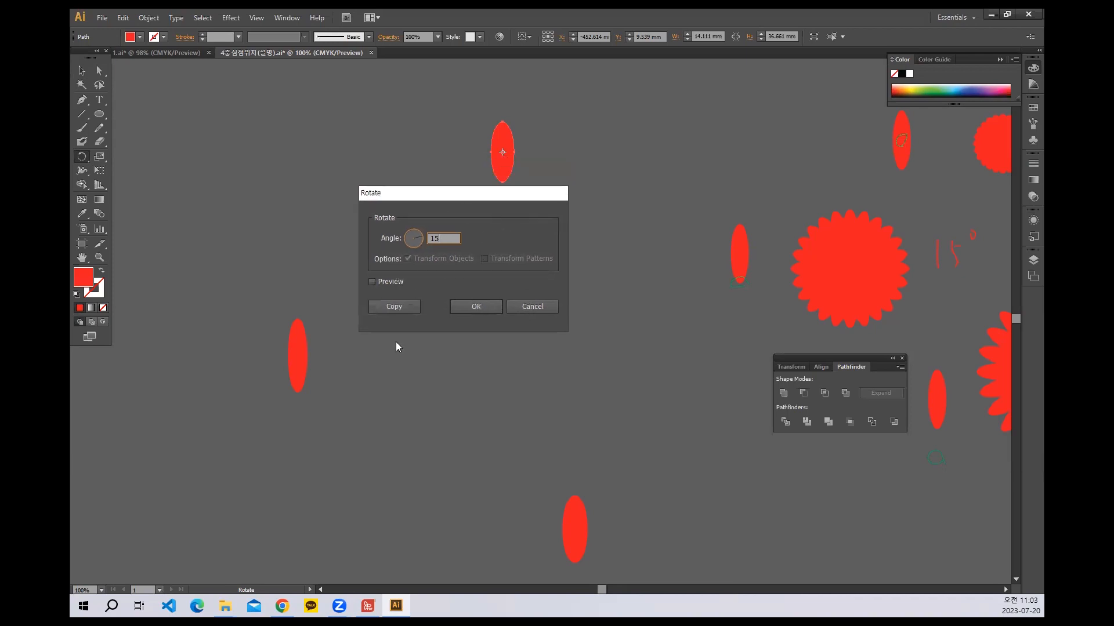
left_click(393, 308)
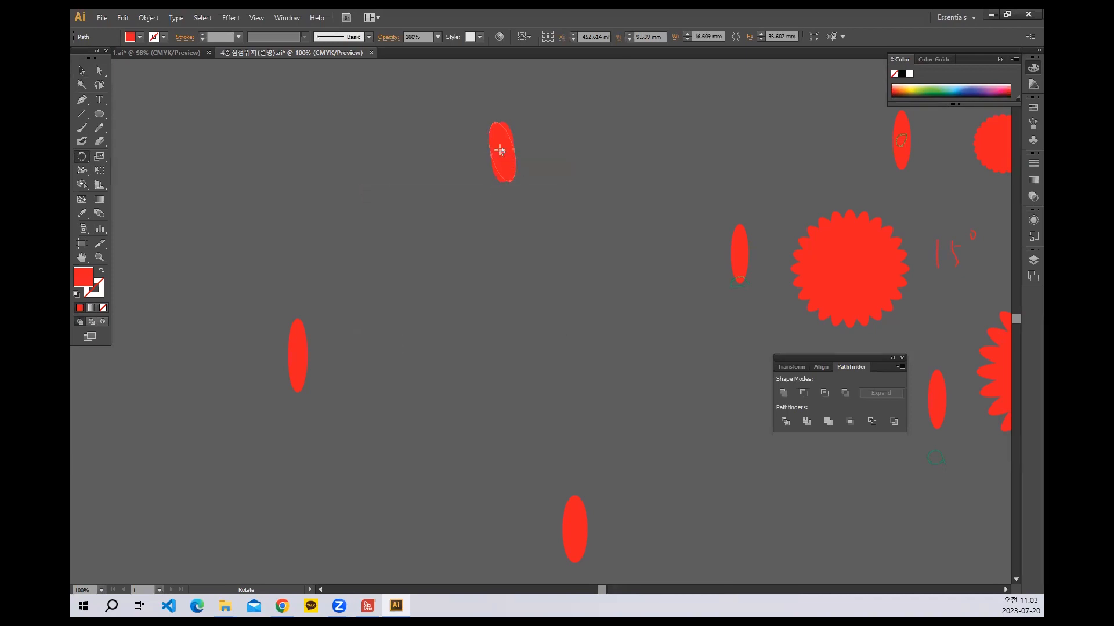
Repeat the centred rotation copy until the ellipses form a full round flower, and deselect it.
key("ctrl+d")
key("ctrl+d")
key("ctrl+d")
key("ctrl+d")
key("ctrl+d")
key("ctrl+d")
key("ctrl+d")
key("ctrl+d")
key("ctrl+d")
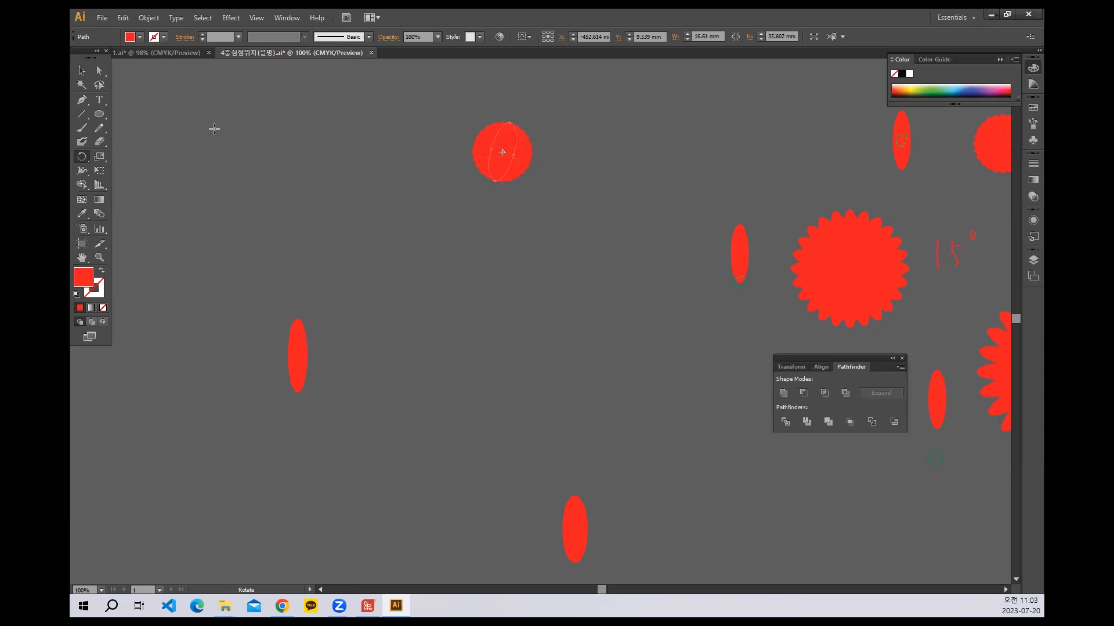
left_click(82, 70)
left_click(310, 220)
Move the tallest, narrowest practice ellipse up slightly and make a 15° rotated copy of it about its lower anchor point.
key("space")
left_click_drag(244, 221, 344, 189)
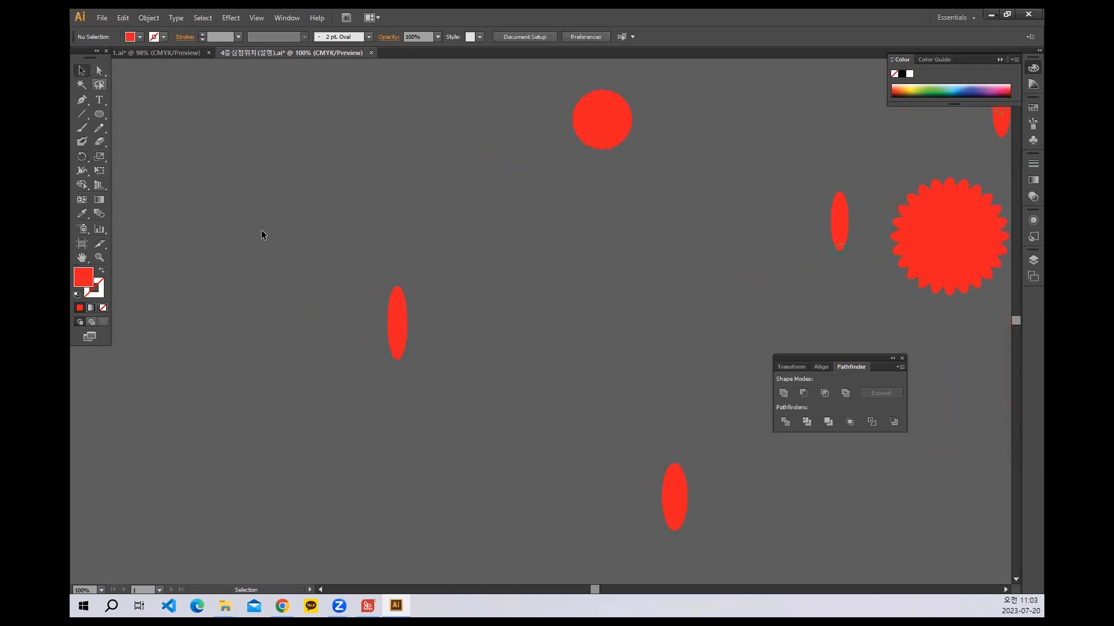
left_click(394, 322)
left_click_drag(398, 329, 403, 285)
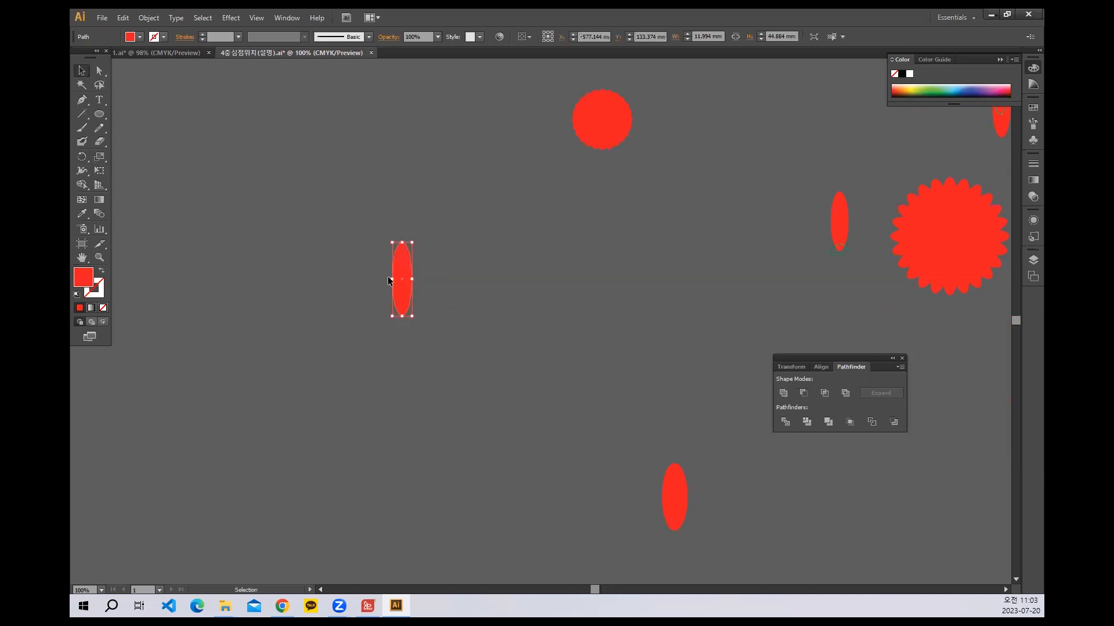
left_click(84, 159)
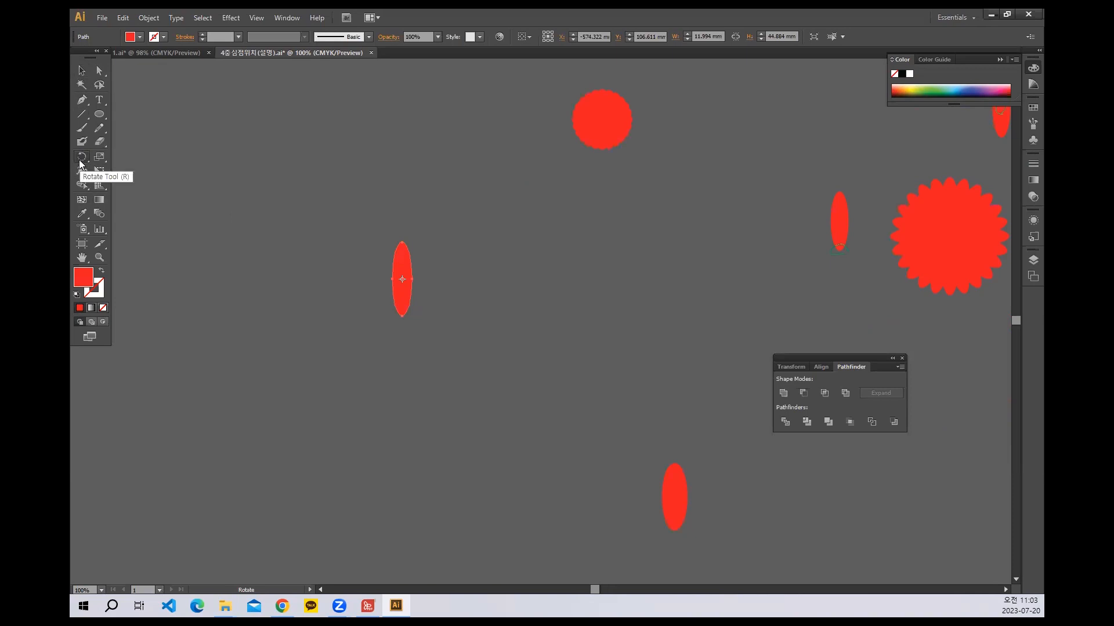
left_click(81, 71)
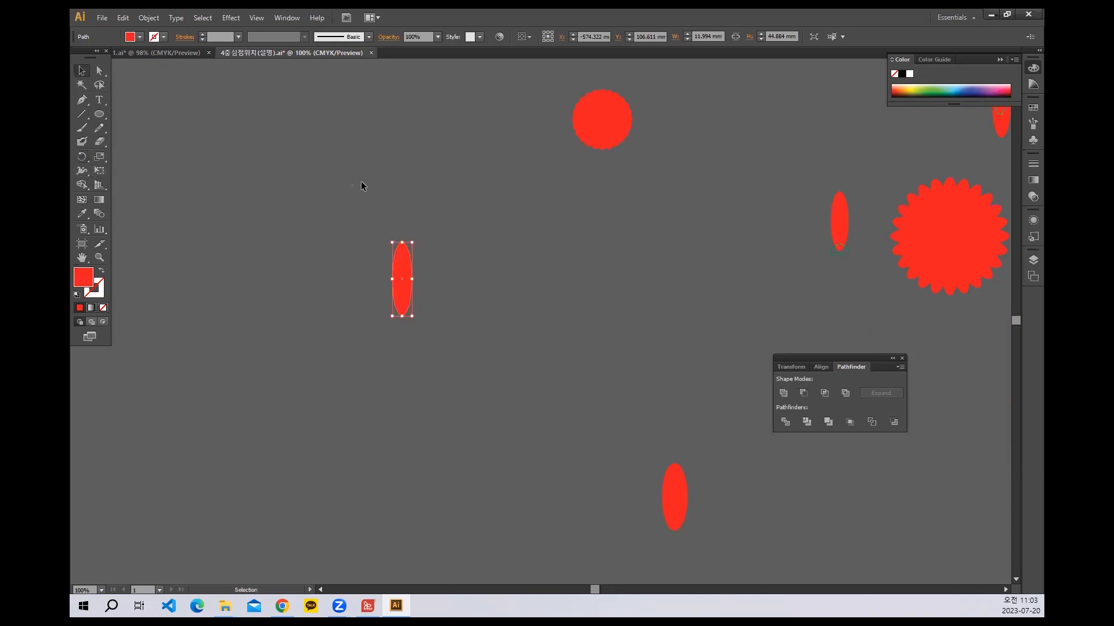
left_click(82, 157)
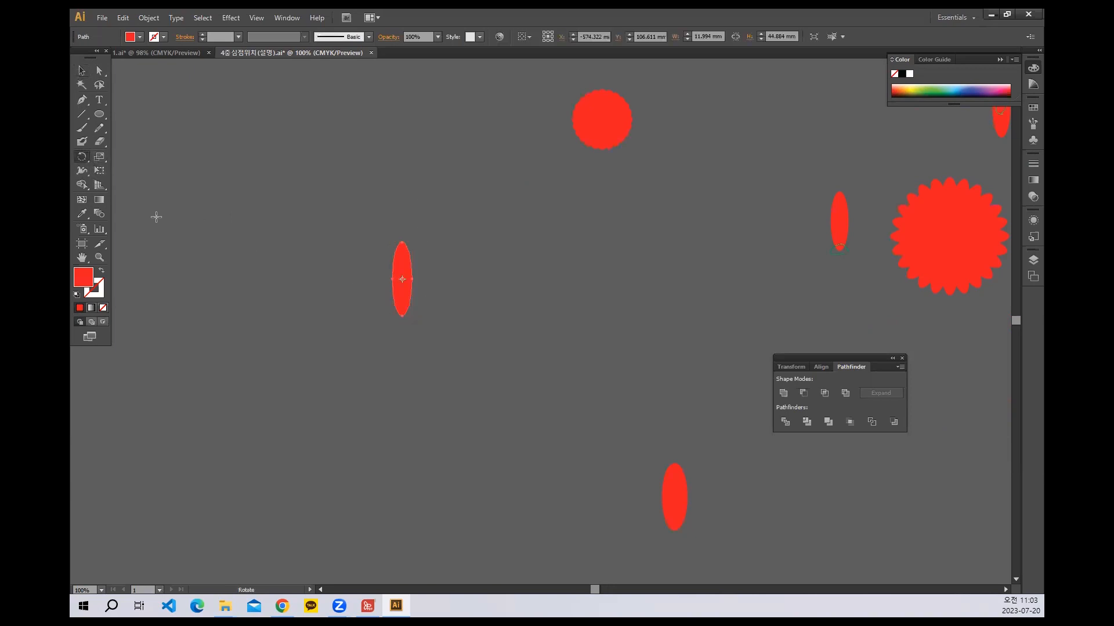
left_click(401, 317, "alt")
left_click_drag(472, 192, 662, 204)
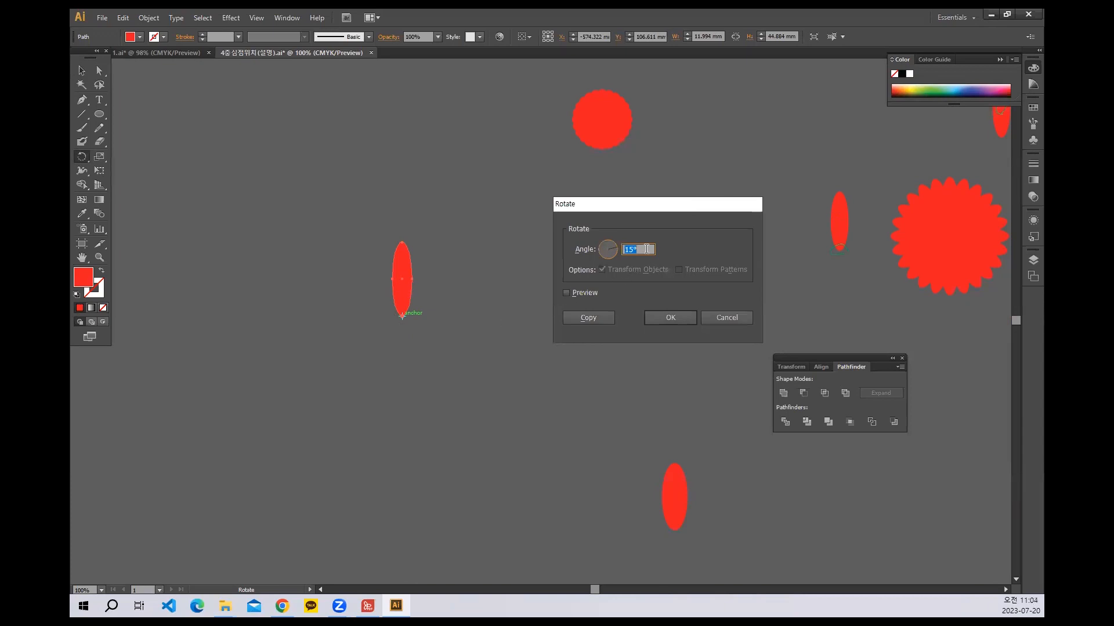
type("1")
left_click(588, 318)
Repeat the tip-centred rotation copy until the petals close into a full flower, and deselect it.
key("ctrl+d")
key("ctrl+d")
key("ctrl+d")
key("ctrl+d")
key("ctrl+d")
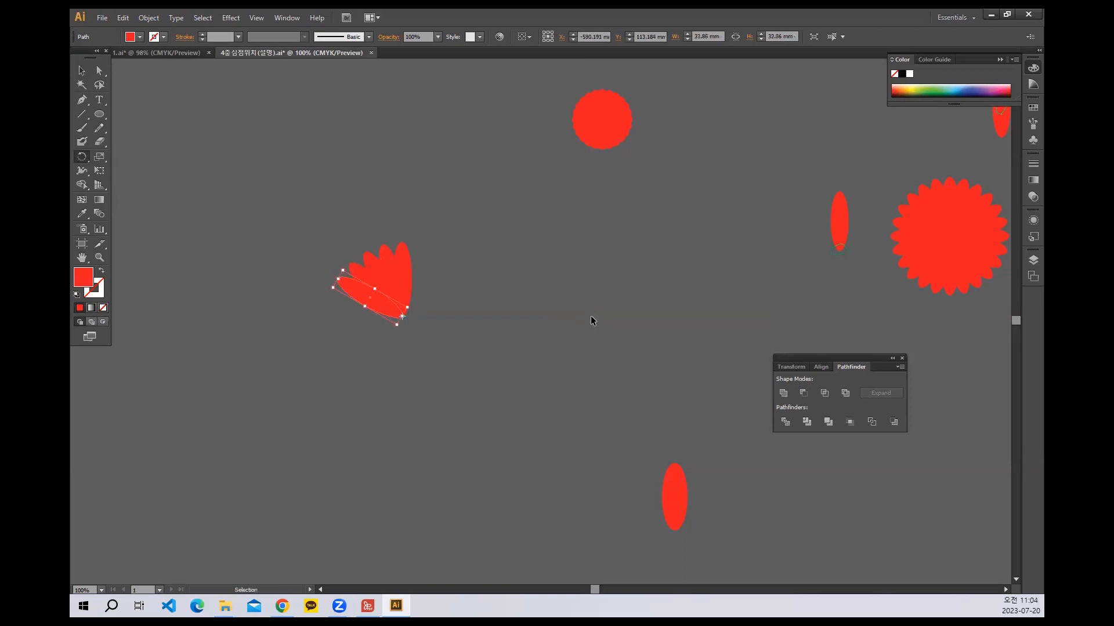
key("ctrl+d")
key("ctrl+d")
key("ctrl+d")
key("ctrl+d")
key("ctrl+d")
key("ctrl+d")
key("ctrl+d")
key("ctrl+d")
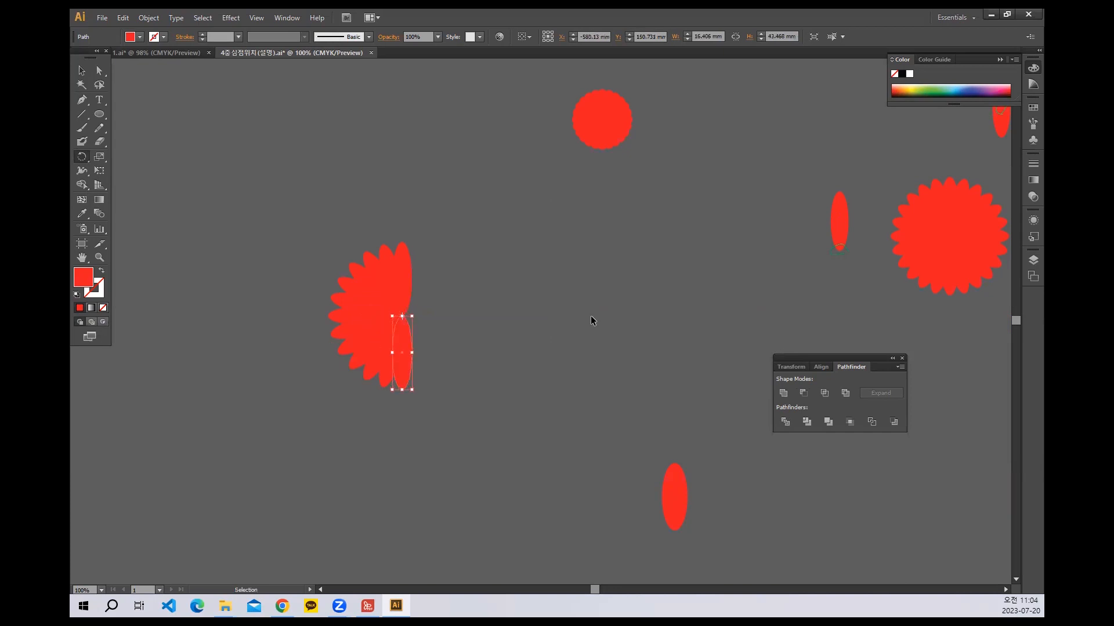
key("ctrl+d")
key("ctrl+d")
key("ctrl+d")
key("ctrl+d")
key("ctrl+d")
key("ctrl+d")
key("ctrl+d")
key("ctrl+d")
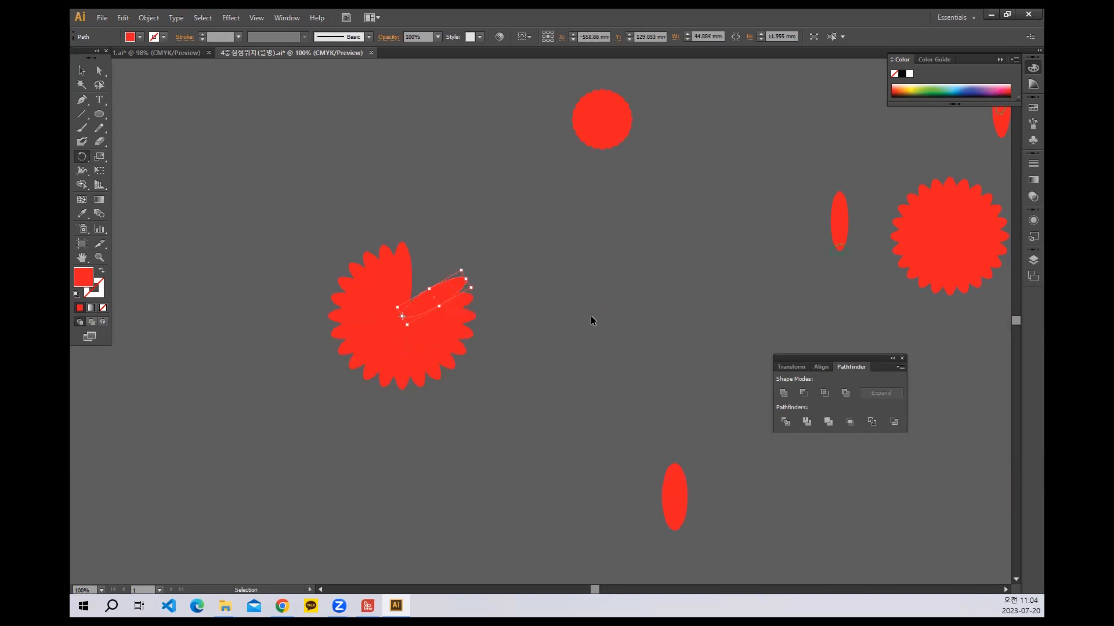
key("ctrl+d")
key("r")
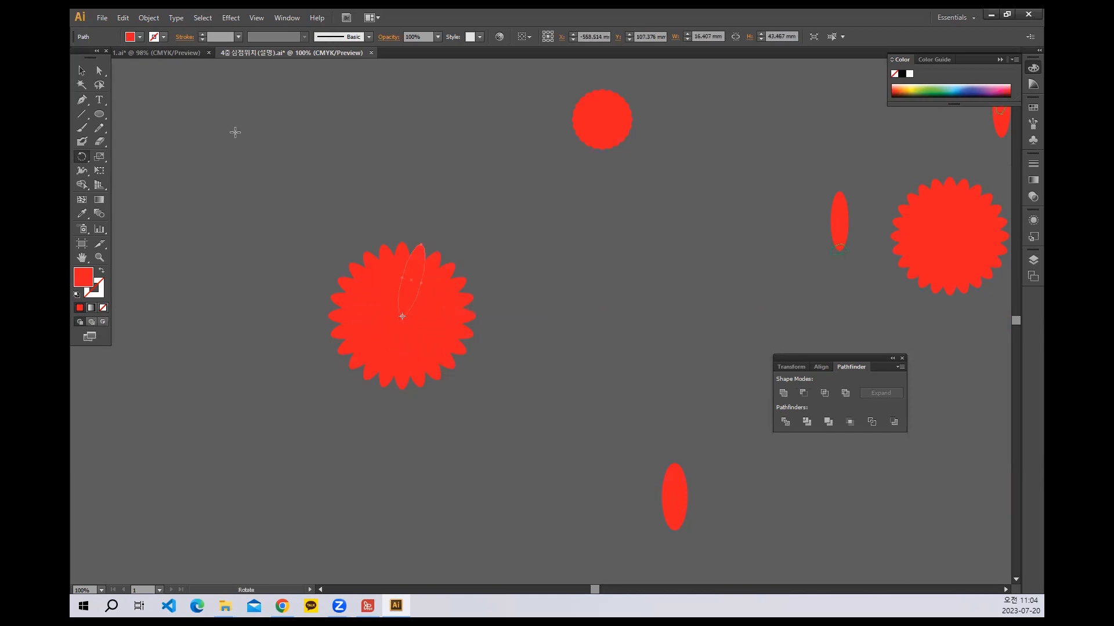
left_click(82, 70)
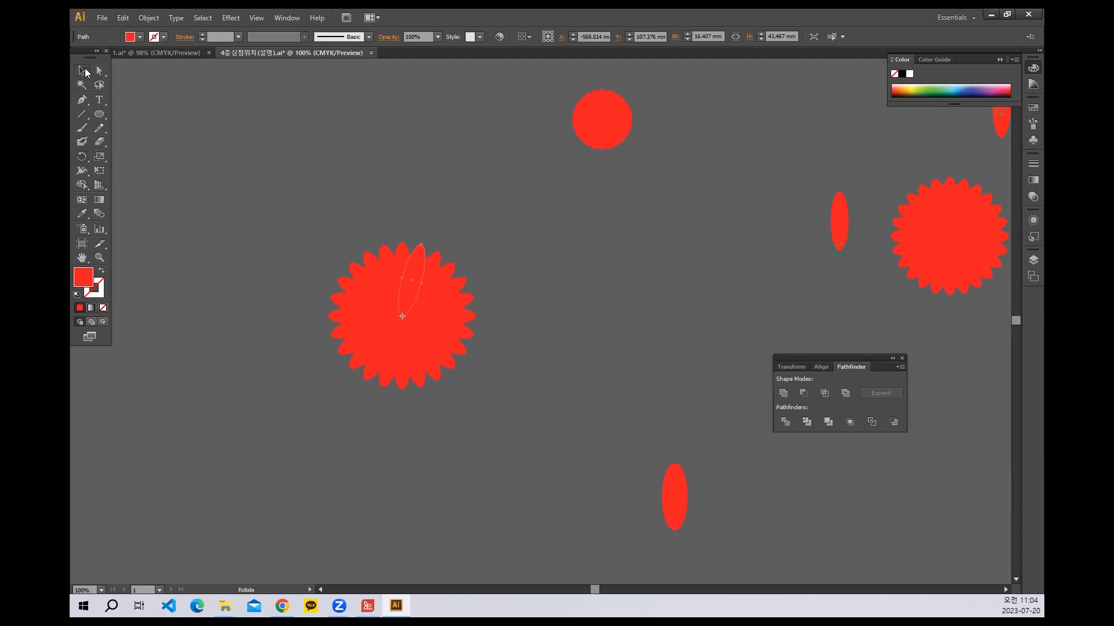
left_click(636, 224)
Make a 15° rotated copy of the remaining practice ellipse about a point a short distance below its lower tip.
scroll(562, 205, "down", 5)
scroll(561, 205, "right", 3)
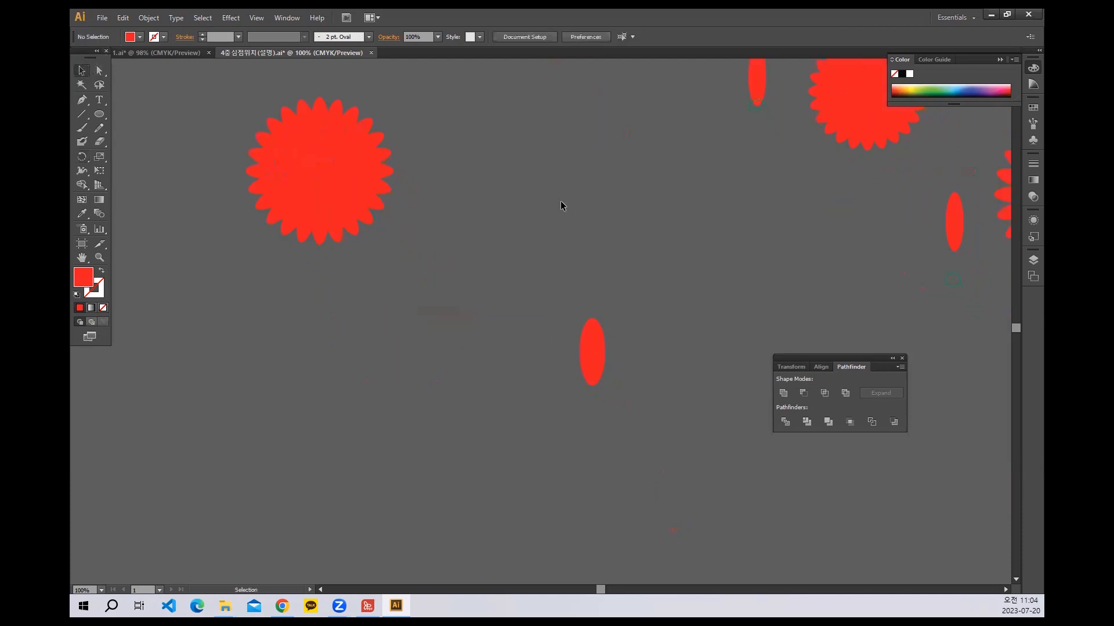
left_click(591, 352)
left_click(600, 257)
left_click(593, 346)
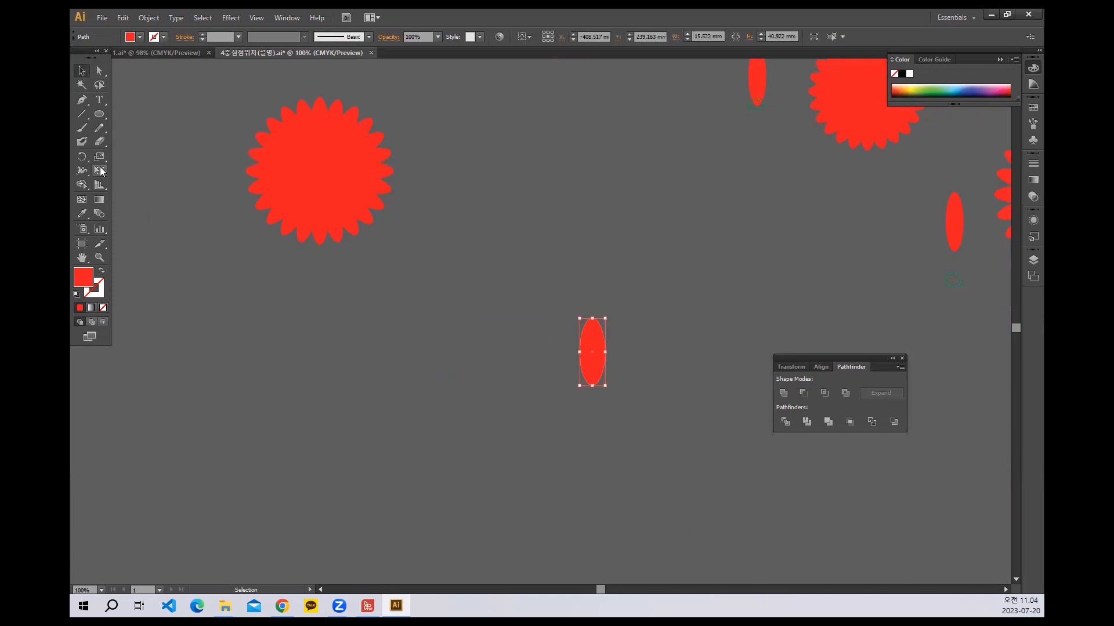
left_click(85, 158)
left_click_drag(659, 493, 580, 373)
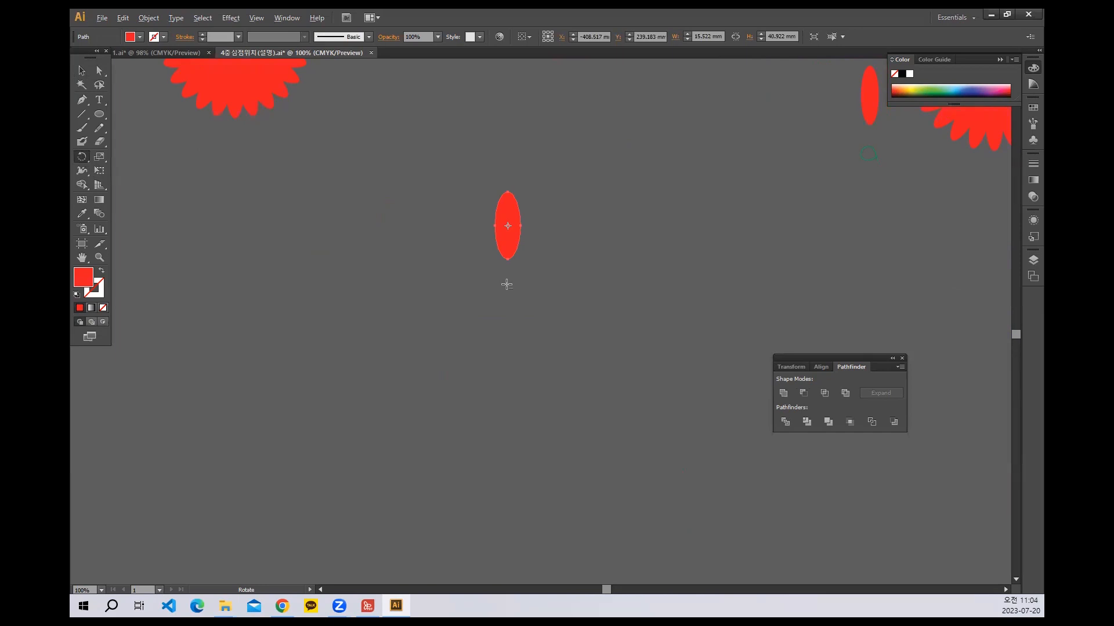
key("alt")
key("alt")
left_click(507, 287, "alt")
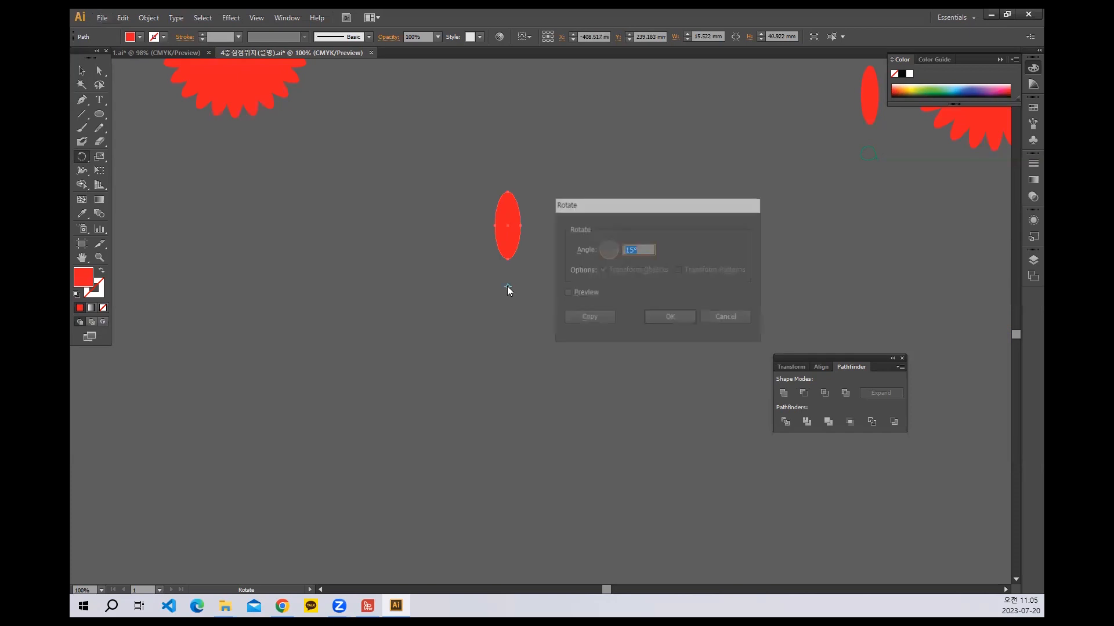
left_click(598, 318)
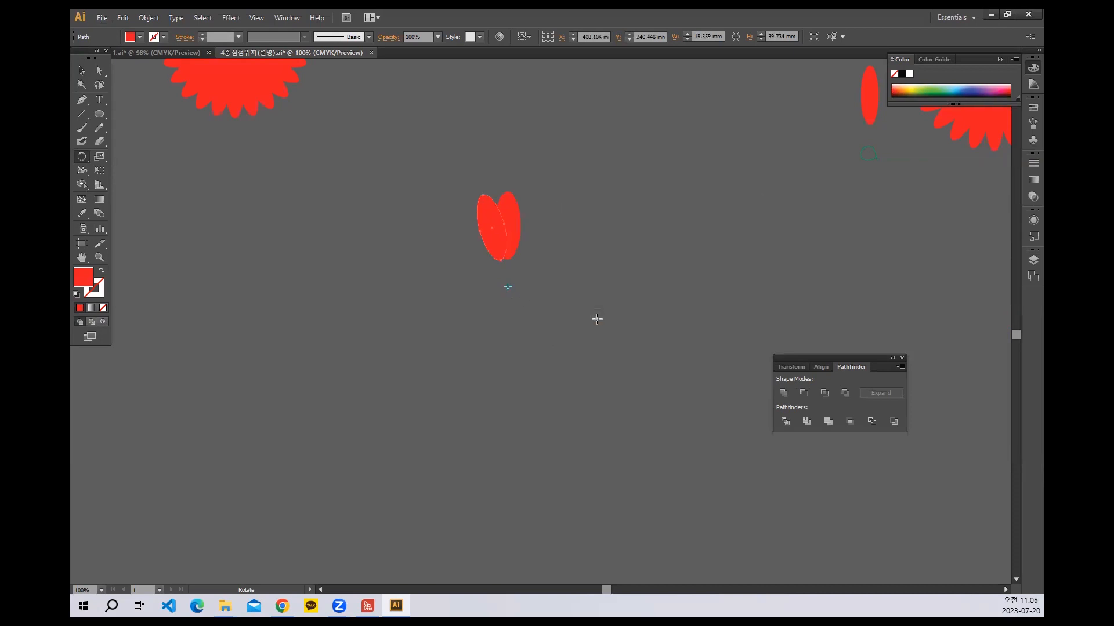
Repeat the offset-centre rotation copy until the petals close into a ring with an open middle.
key("ctrl+d")
key("ctrl+d")
key("ctrl+d")
key("ctrl+d")
key("ctrl+d")
key("ctrl+d")
key("ctrl+d")
key("ctrl+d")
key("ctrl+d")
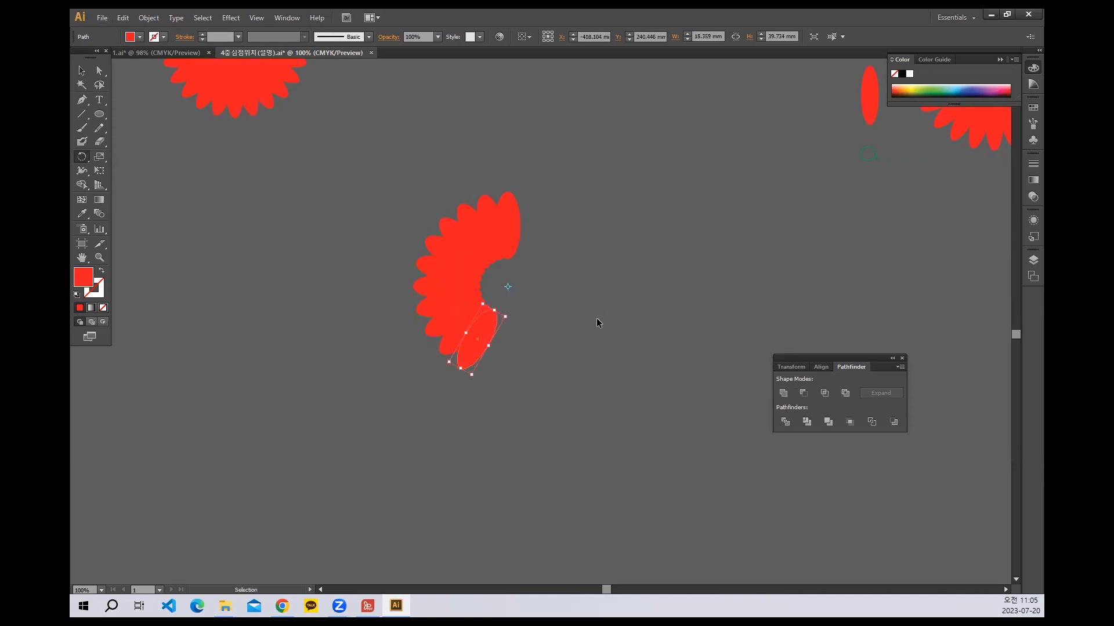
key("ctrl+d")
key("ctrl+d")
key("ctrl+d")
key("ctrl+d")
key("ctrl+d")
key("ctrl+d")
key("ctrl+d")
key("ctrl+d")
key("ctrl+d")
key("ctrl+d")
key("ctrl+d")
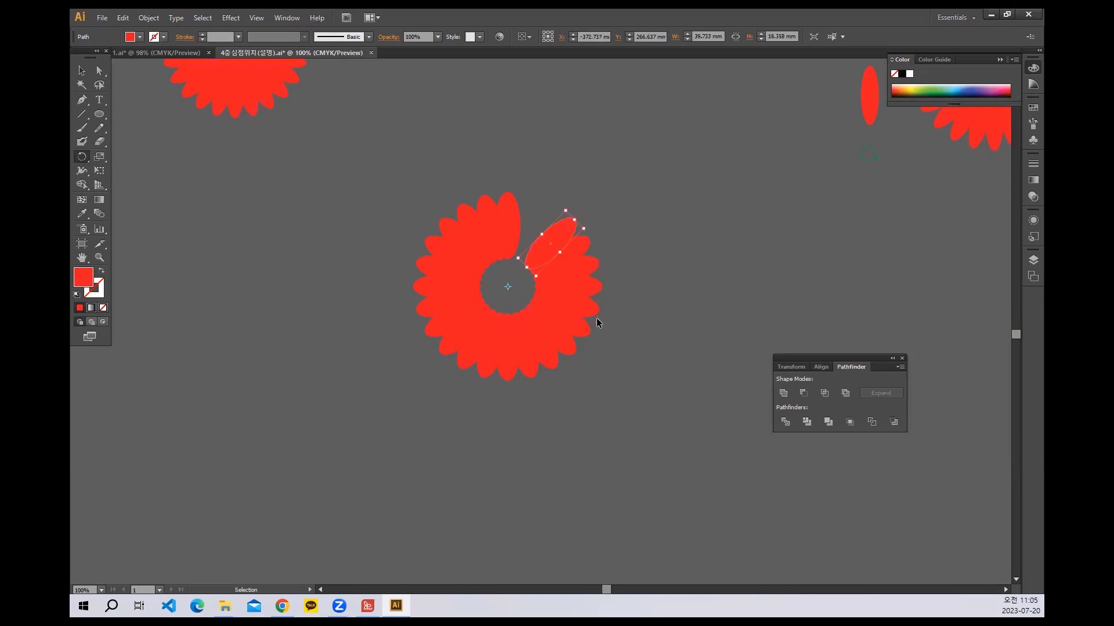
key("ctrl+d")
key("ctrl+d")
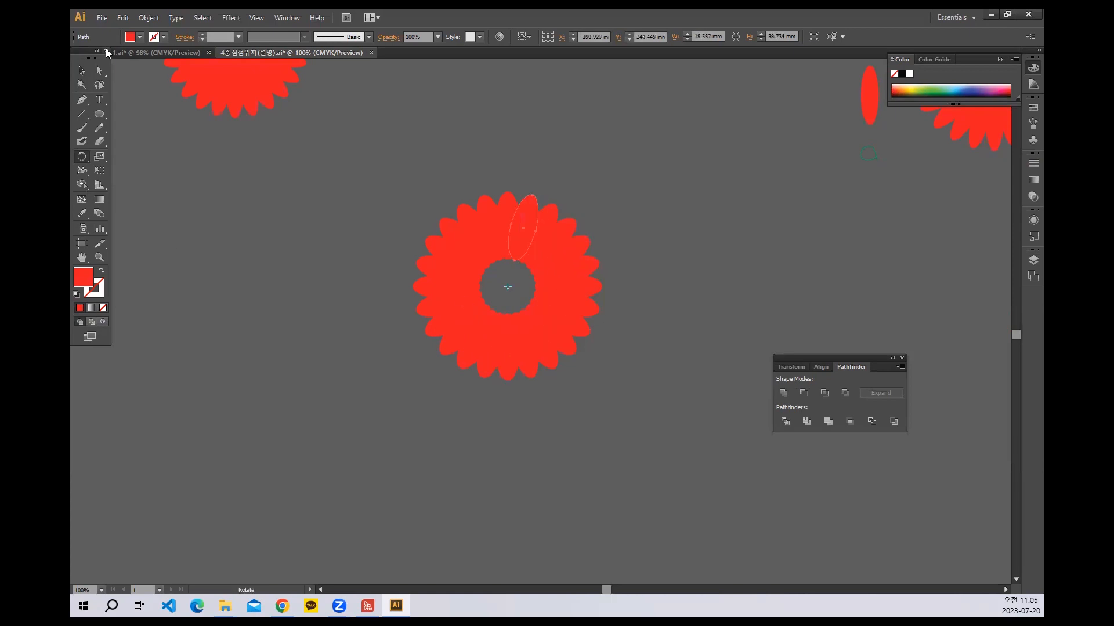
left_click(82, 70)
Compare the finished flower patterns with the worksheet's pink and green flower arranged around its centre mark.
left_click_drag(323, 179, 363, 333)
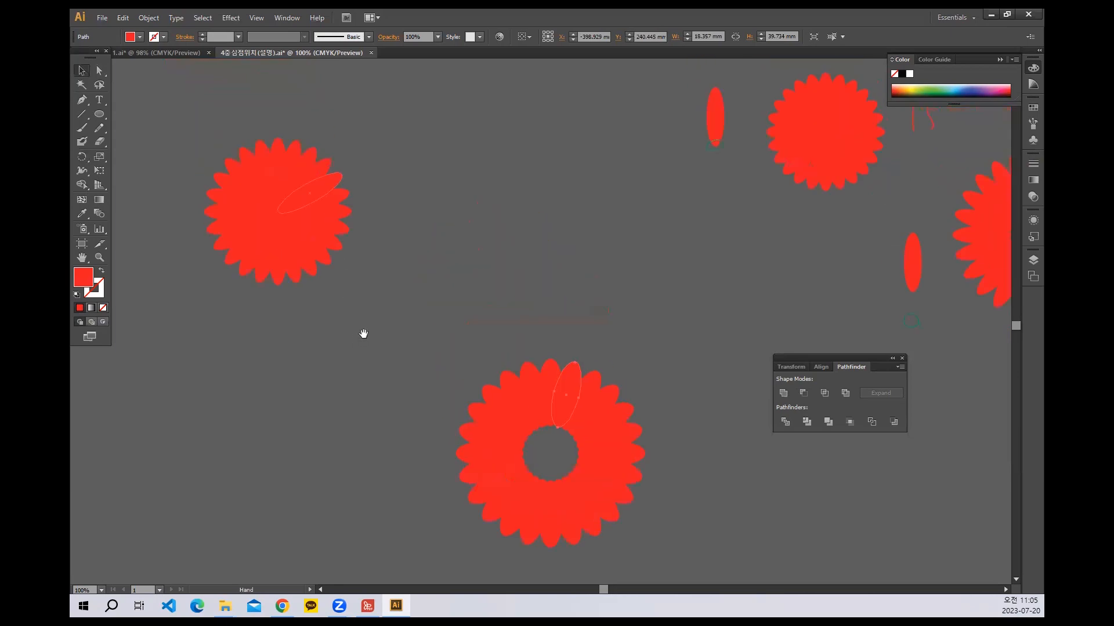
left_click_drag(447, 284, 485, 298)
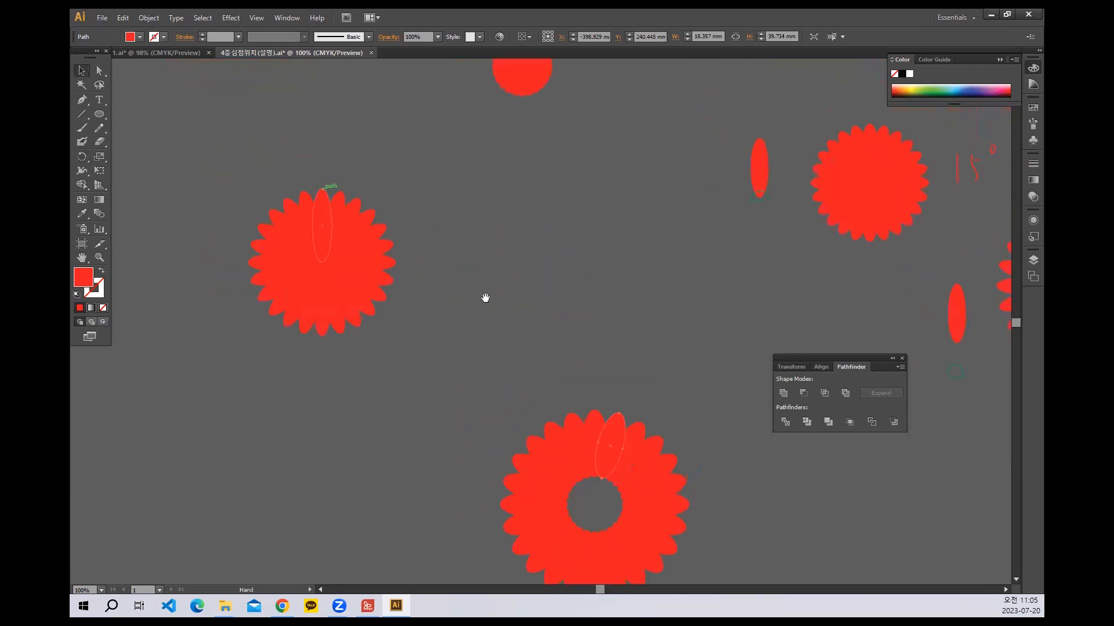
left_click_drag(681, 246, 166, 366)
left_click_drag(558, 296, 98, 263)
key("ctrl+plus")
key("ctrl+plus")
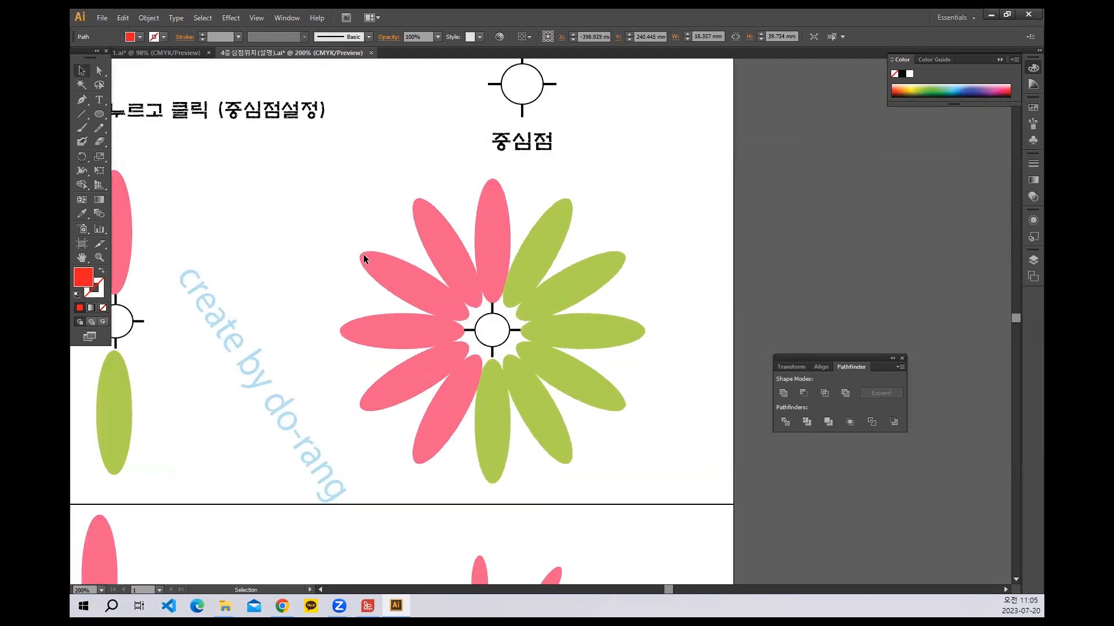
left_click_drag(235, 179, 414, 183)
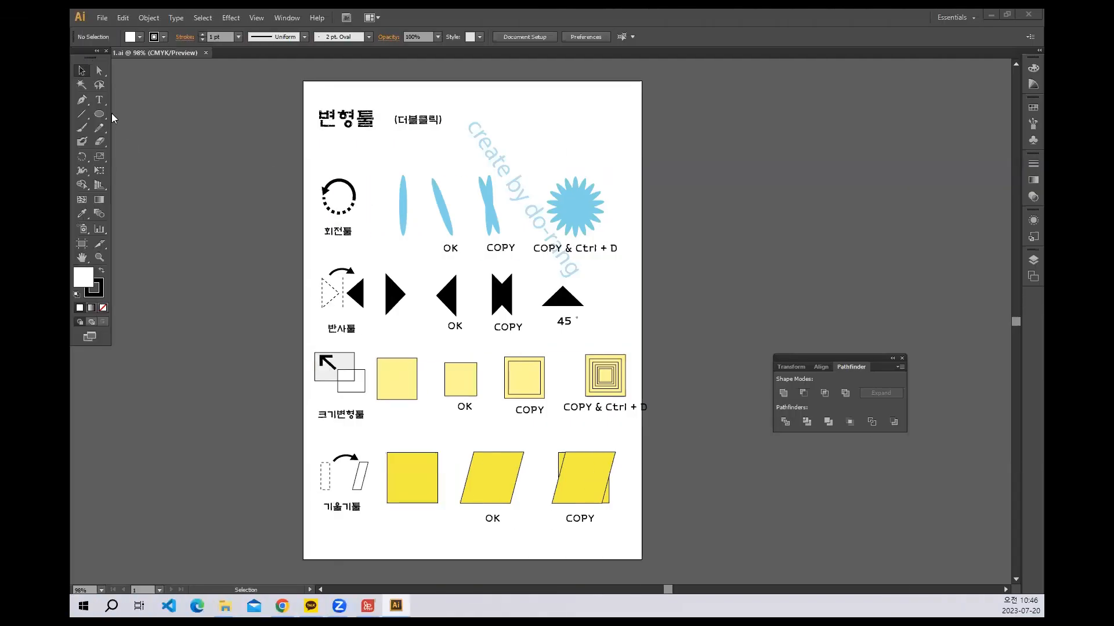
Draw a tall, narrow ellipse about 13.3 by 60 mm beside the artboard, with a red fill and no stroke.
left_click(99, 114)
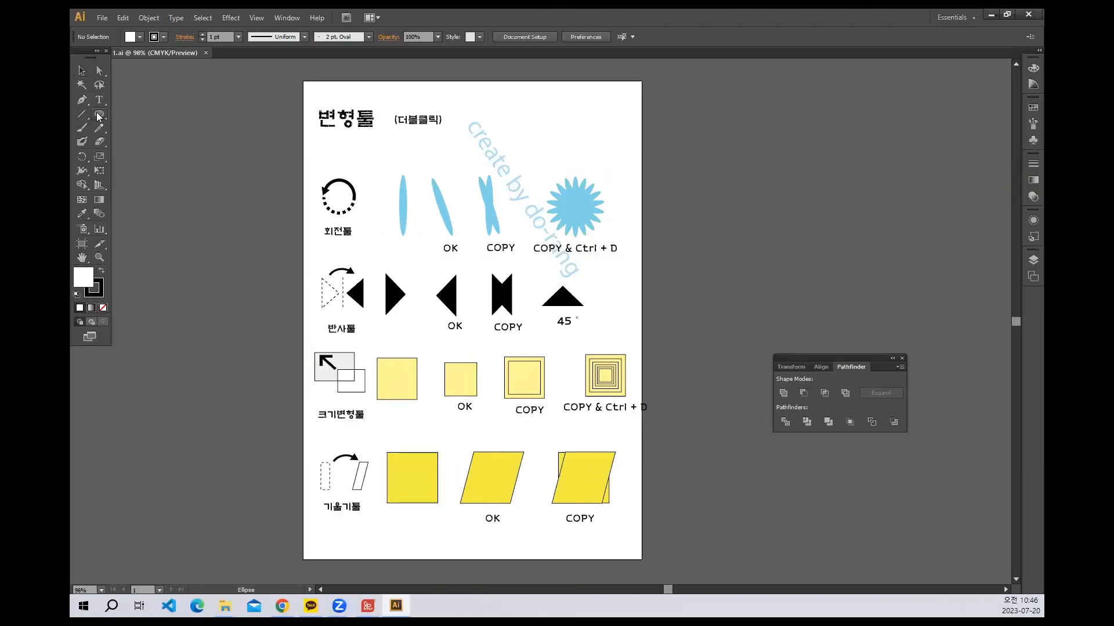
left_click_drag(225, 125, 246, 221)
left_click(135, 38)
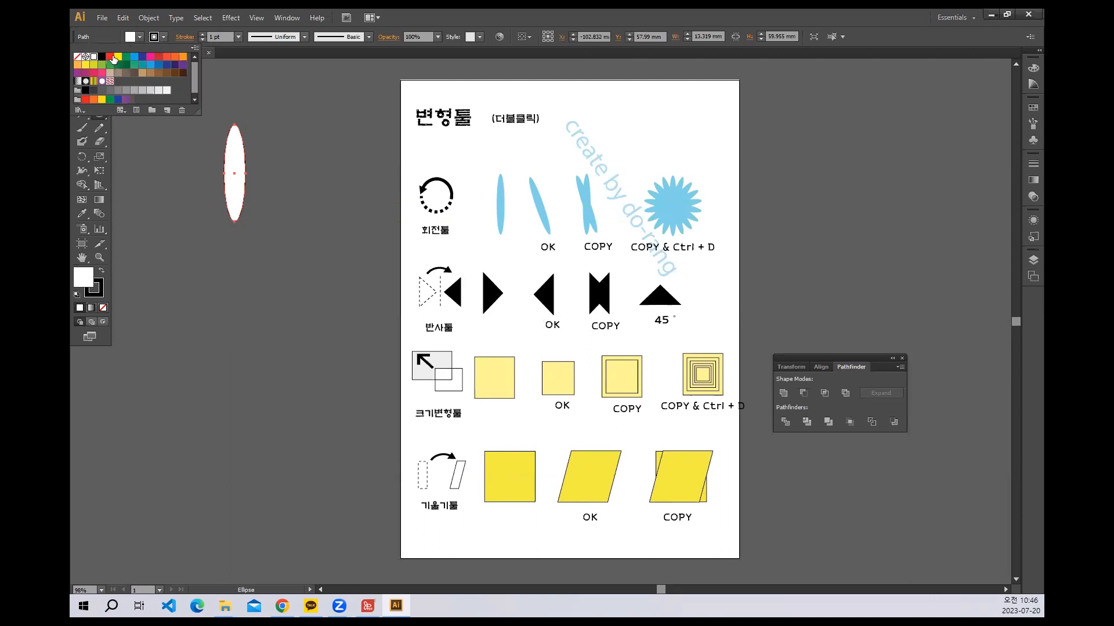
left_click(110, 57)
left_click(162, 36)
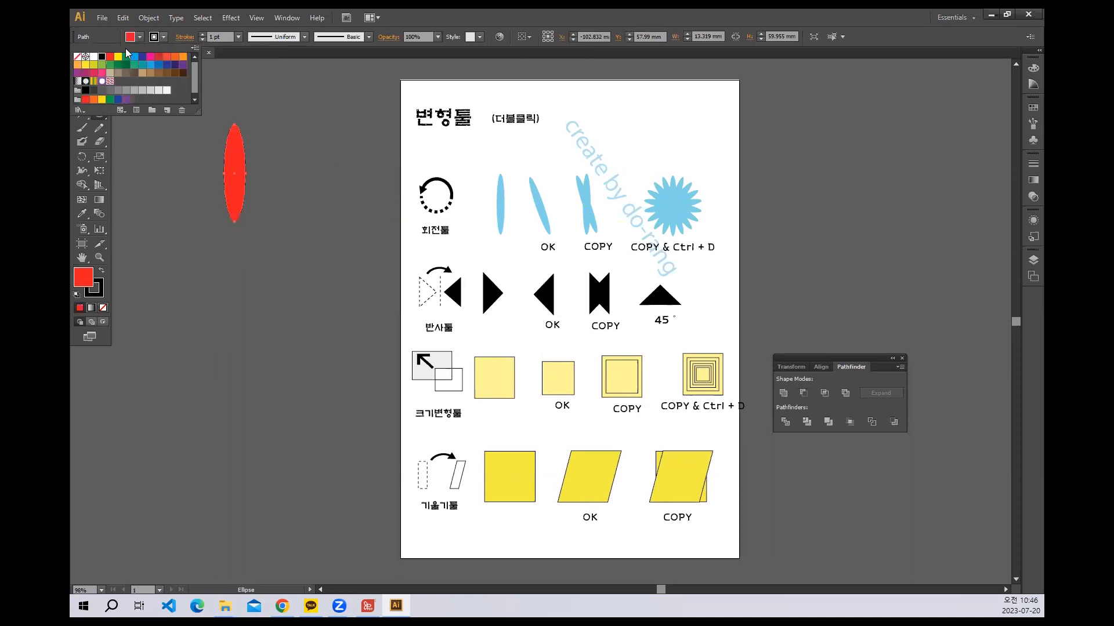
left_click(77, 57)
key("v")
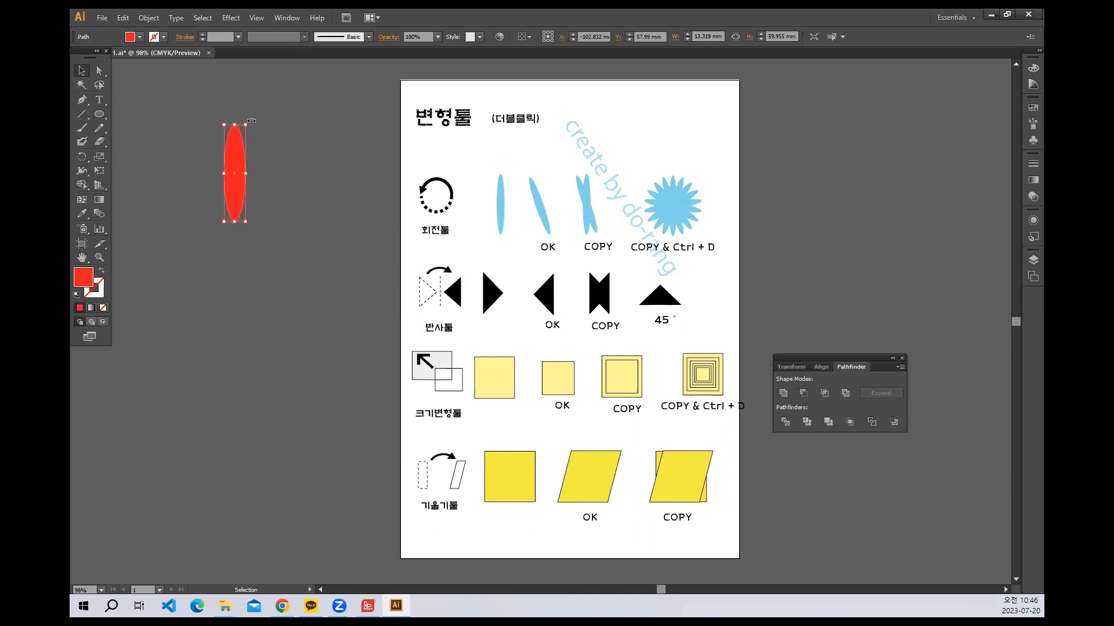
Try a freehand clockwise rotation of the red ellipse by its bounding box, and undo it.
left_click_drag(251, 120, 297, 111)
key("a")
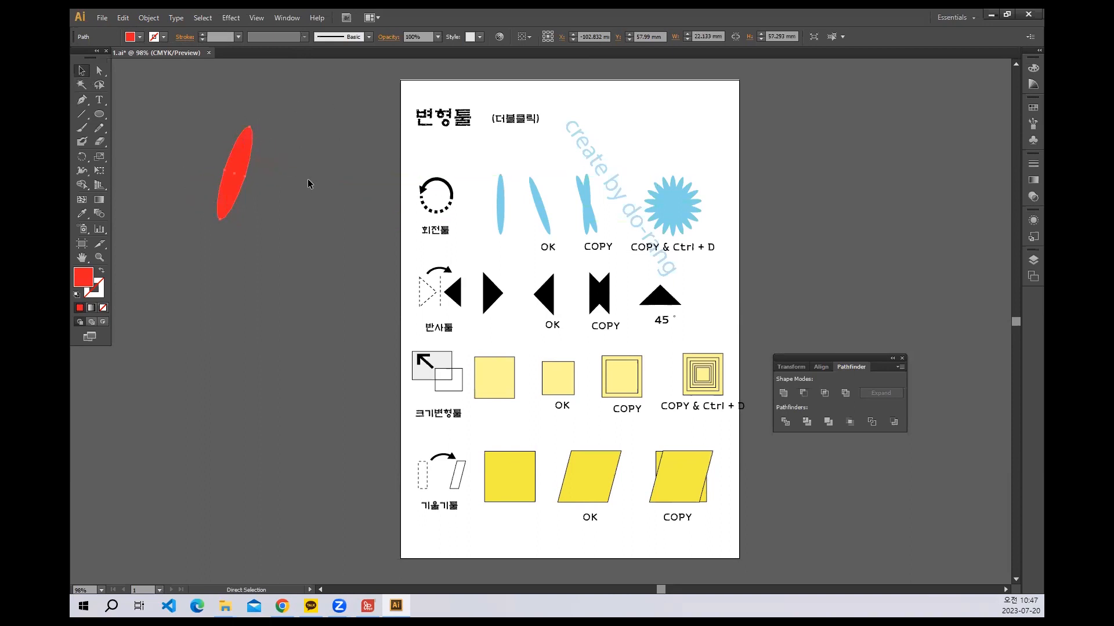
key("ctrl+z")
Make a 15° rotated copy of the red ellipse about its own centre.
key("v")
left_click_drag(218, 137, 247, 155)
left_click(81, 162)
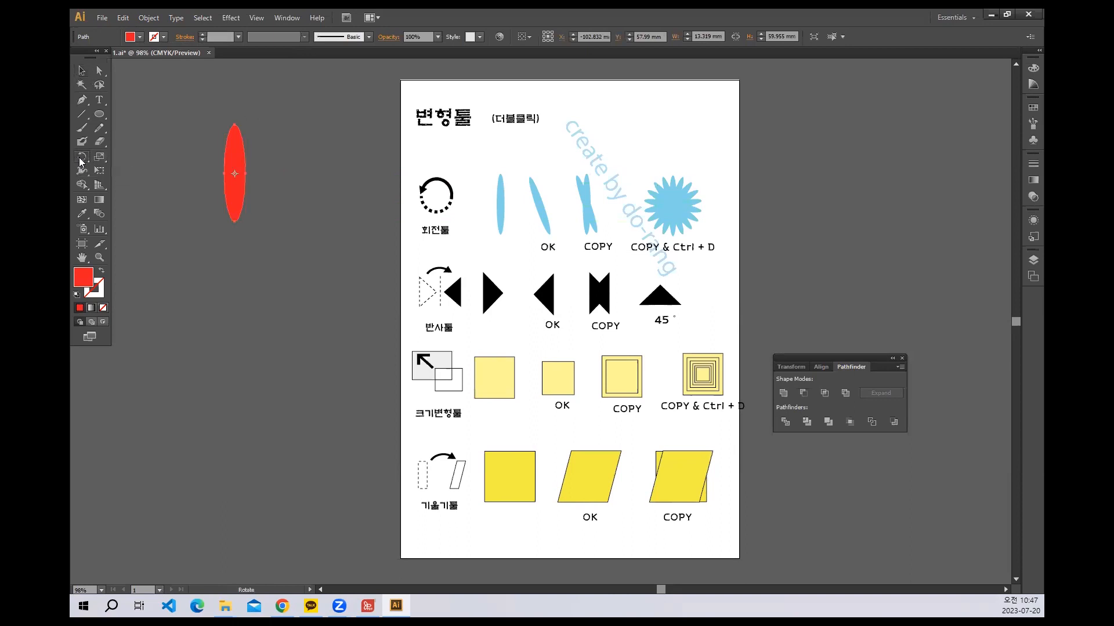
left_click(81, 70)
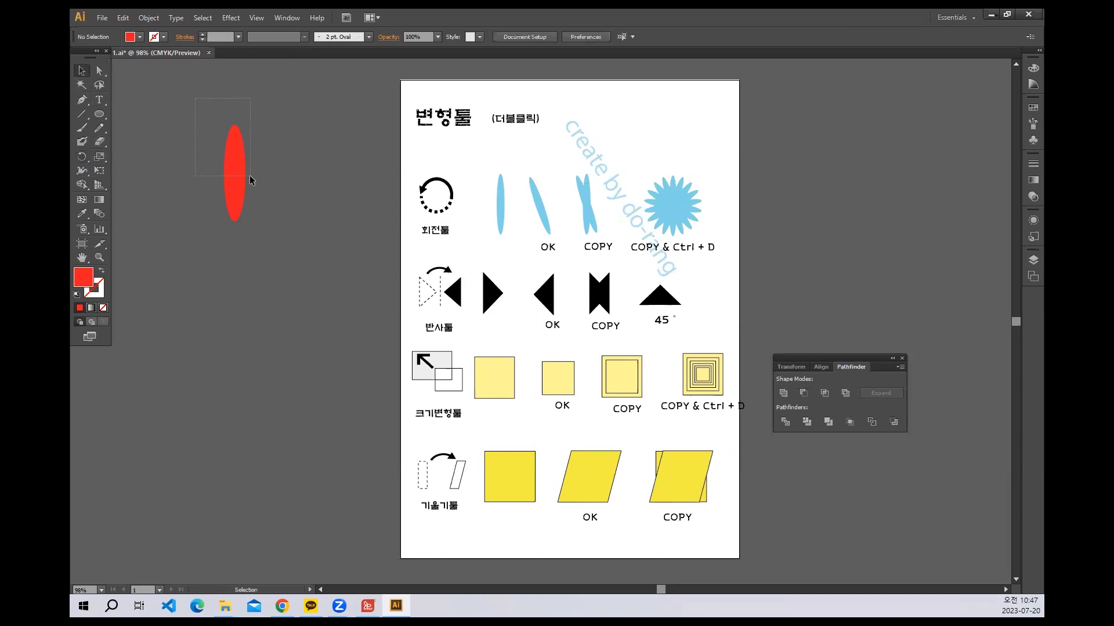
left_click(80, 158)
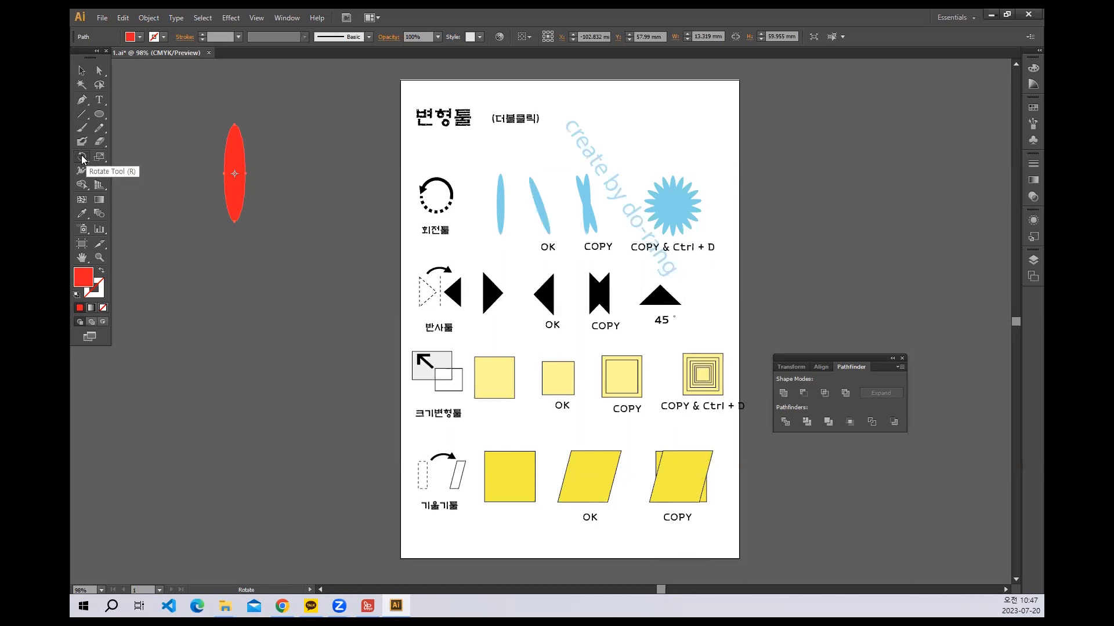
double_click(82, 157)
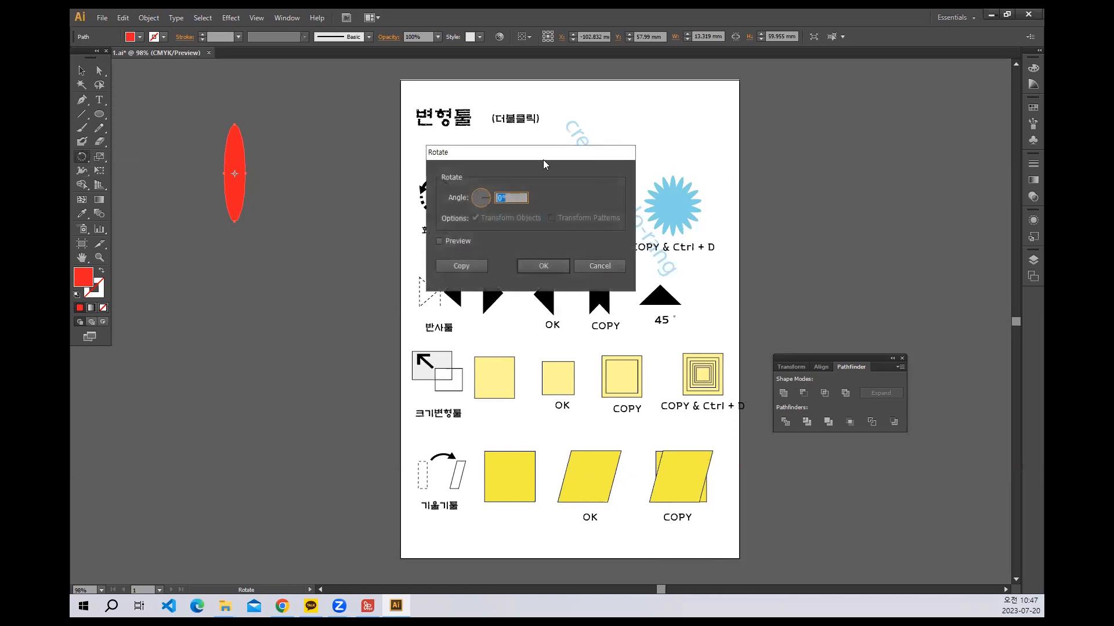
left_click_drag(515, 156, 479, 149)
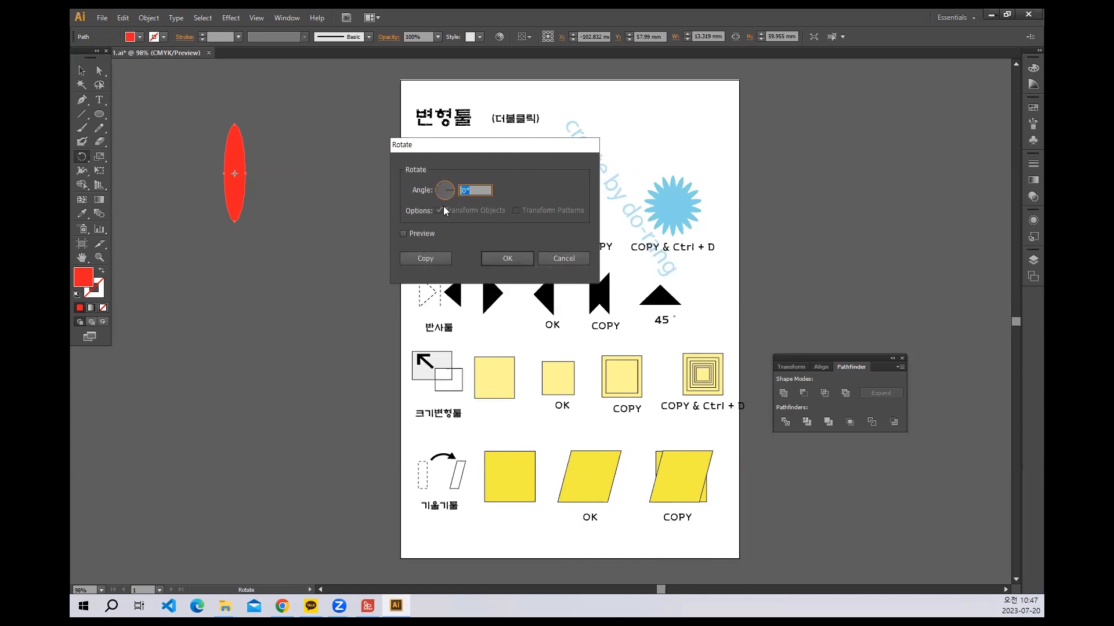
left_click_drag(496, 149, 463, 166)
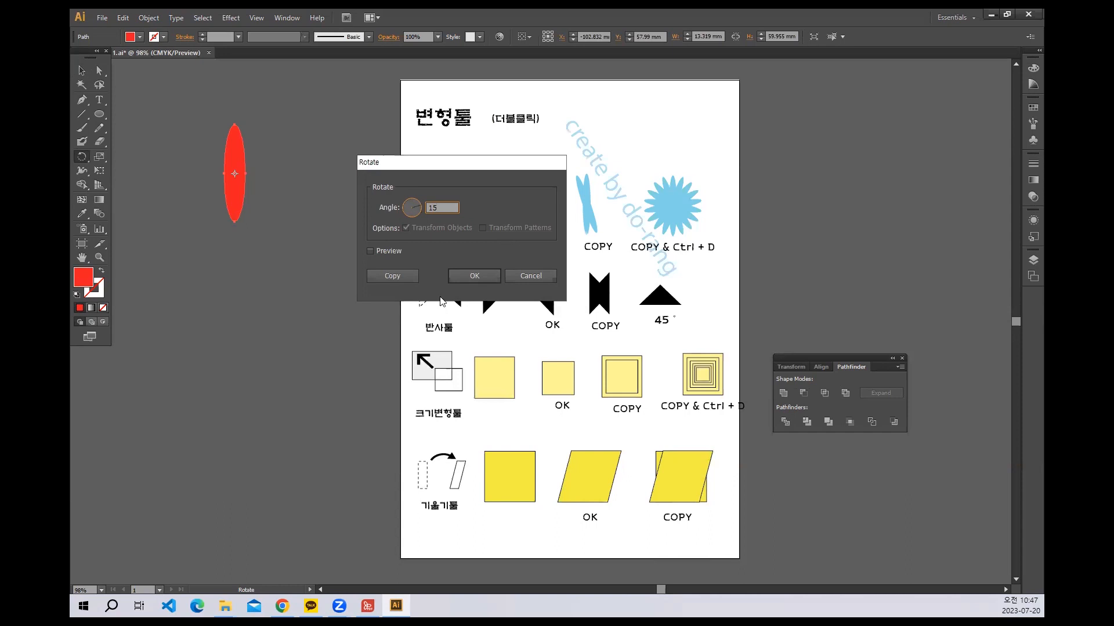
left_click(392, 276)
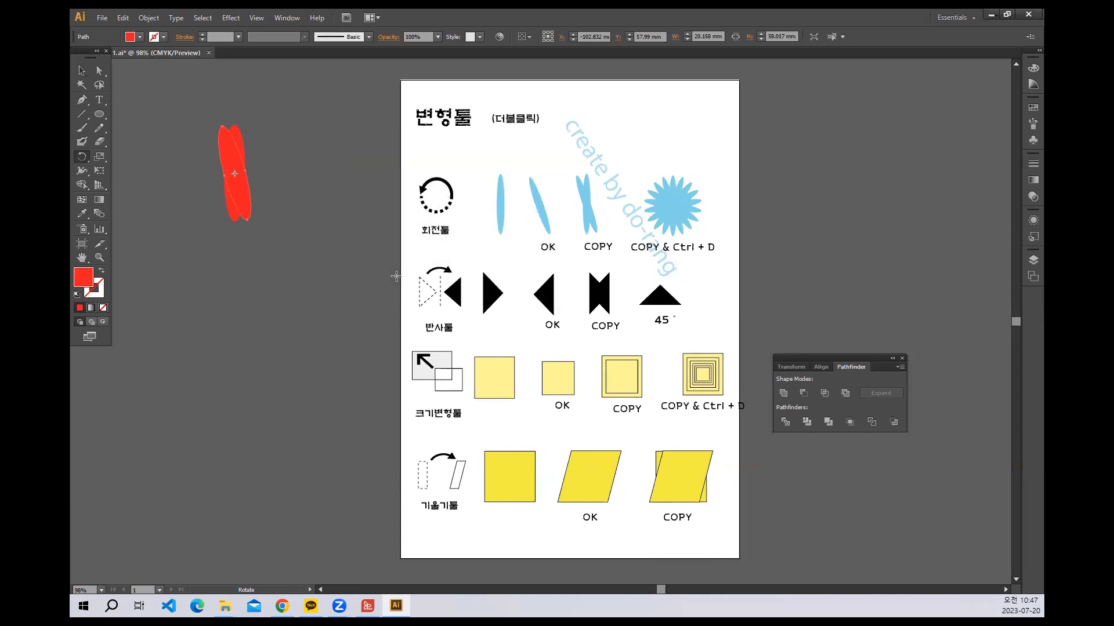
Repeat the 15° rotation copy until the red ellipses close into a full flower, and deselect it.
key("ctrl+d")
key("ctrl+d")
key("ctrl+d")
key("ctrl+d")
key("ctrl+d")
key("ctrl+d")
key("ctrl+d")
key("ctrl+d")
key("ctrl+d")
key("ctrl+d")
key("ctrl+d")
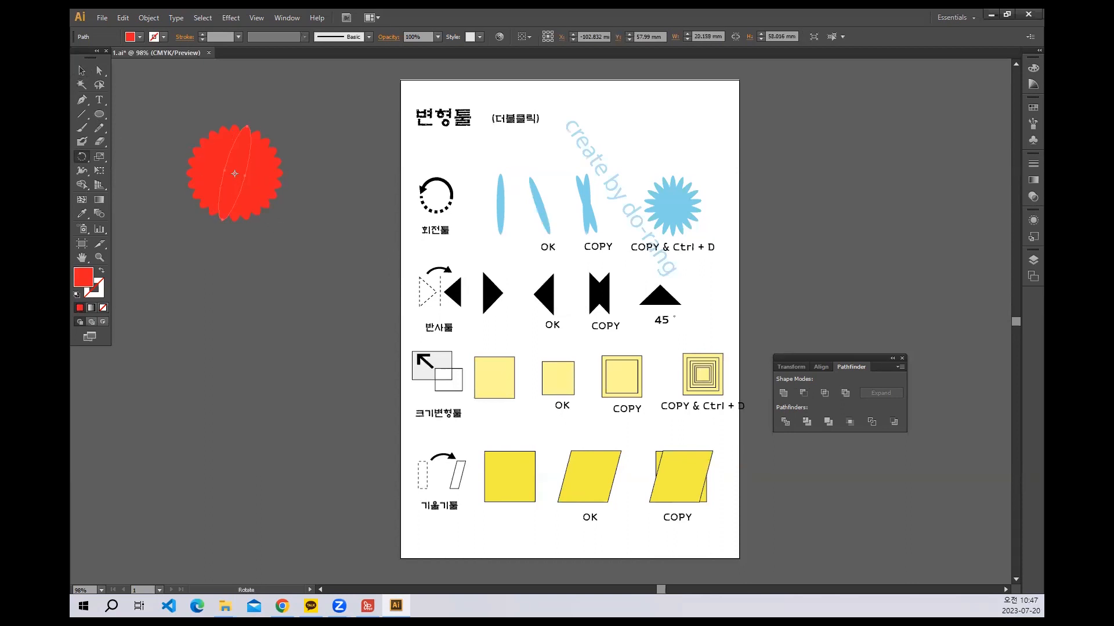
left_click(81, 70)
left_click(228, 288)
Draw a red square about 43 mm wide on the empty canvas beside the red flower.
key("space")
left_click_drag(206, 275, 344, 305)
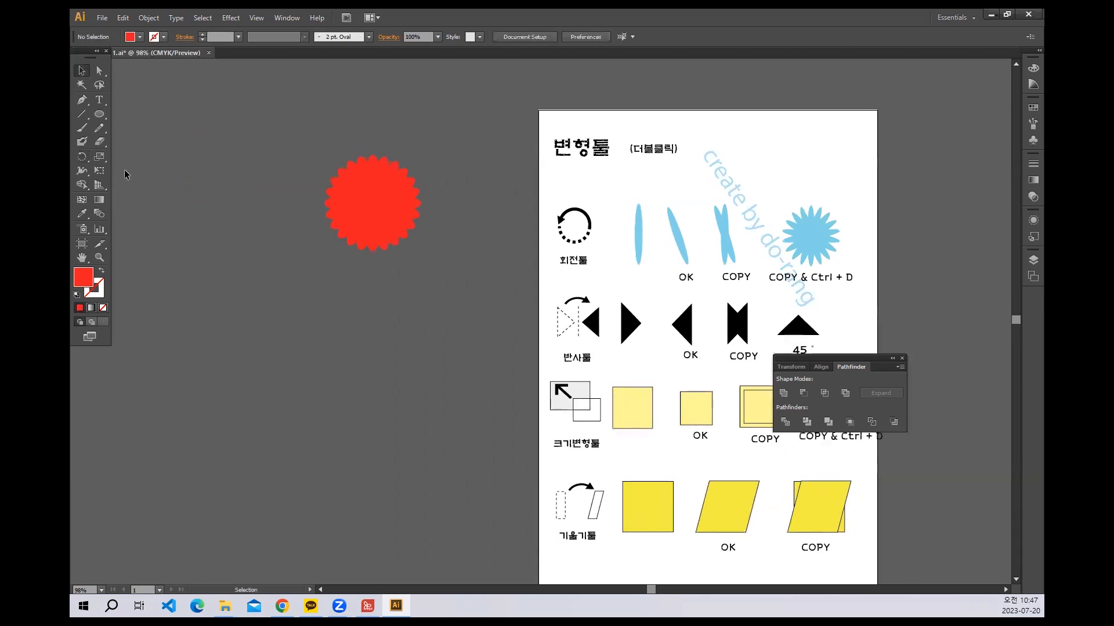
left_click_drag(99, 114, 145, 112)
mouse_move(160, 164)
left_mouse_down()
mouse_move(230, 235)
mouse_move(223, 204)
left_mouse_up()
Make a 45° rotated copy of the red square about its centre to form an eight-pointed shape, and deselect it.
left_click(82, 70)
double_click(82, 158)
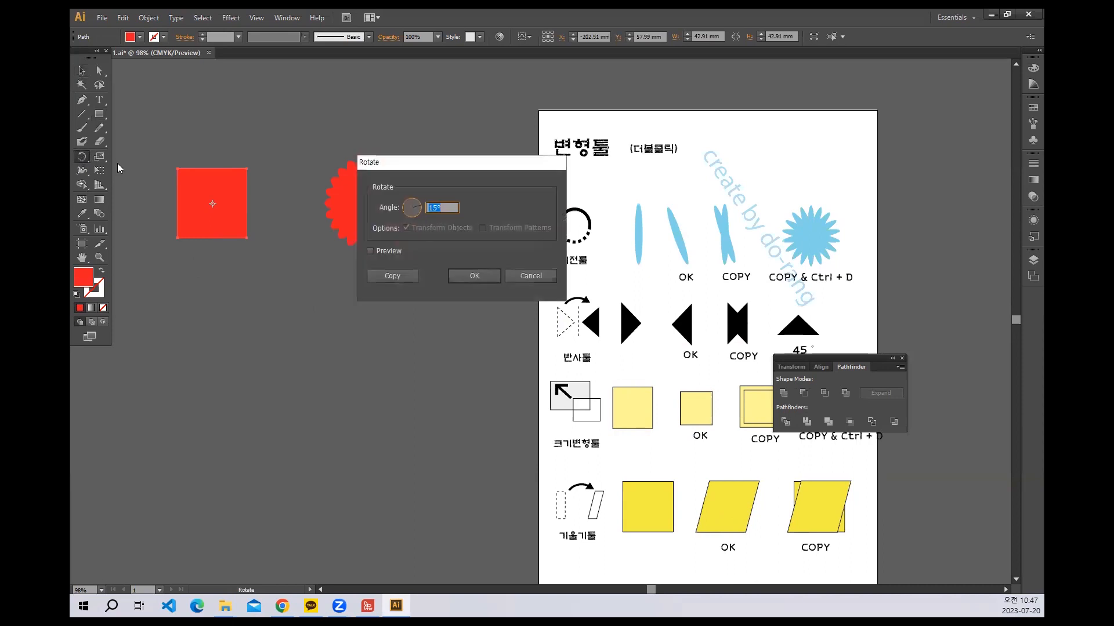
type("45")
left_click(395, 274)
left_click(82, 71)
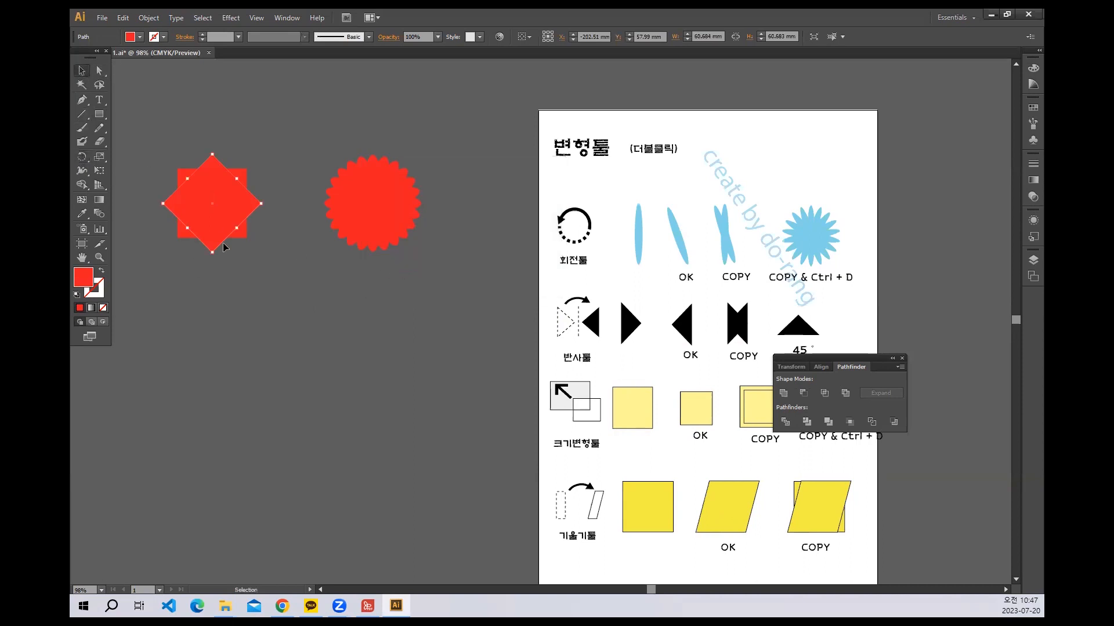
left_click(263, 298)
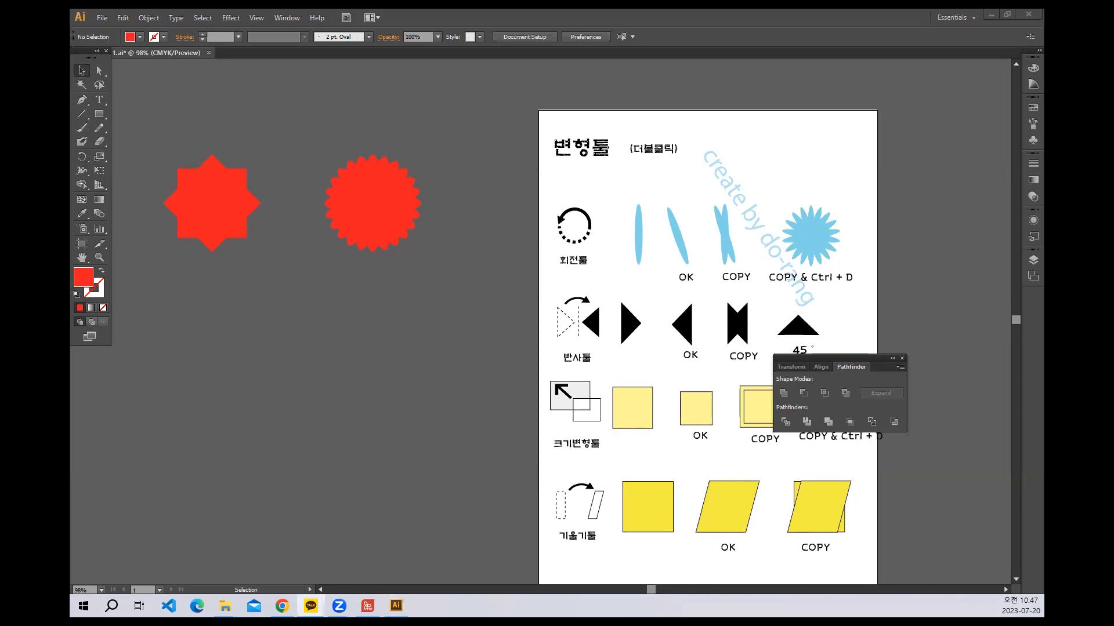
Draw an upright red five-pointed star about 77 by 73 mm below the eight-pointed shape, and deselect it.
left_click(246, 301)
left_click_drag(277, 303, 353, 270)
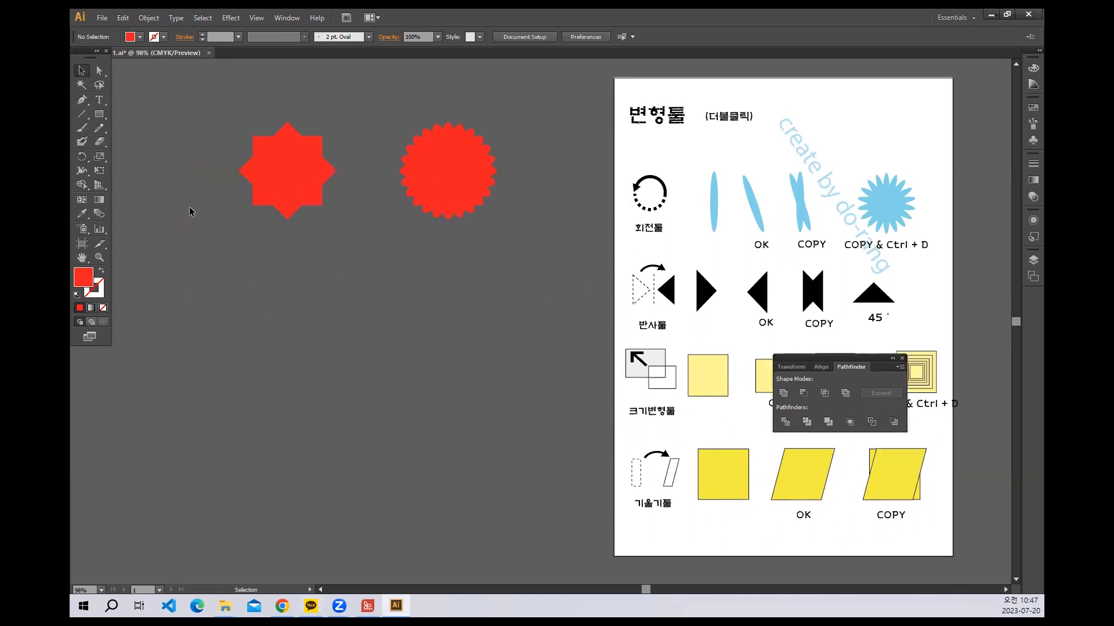
left_click(100, 115)
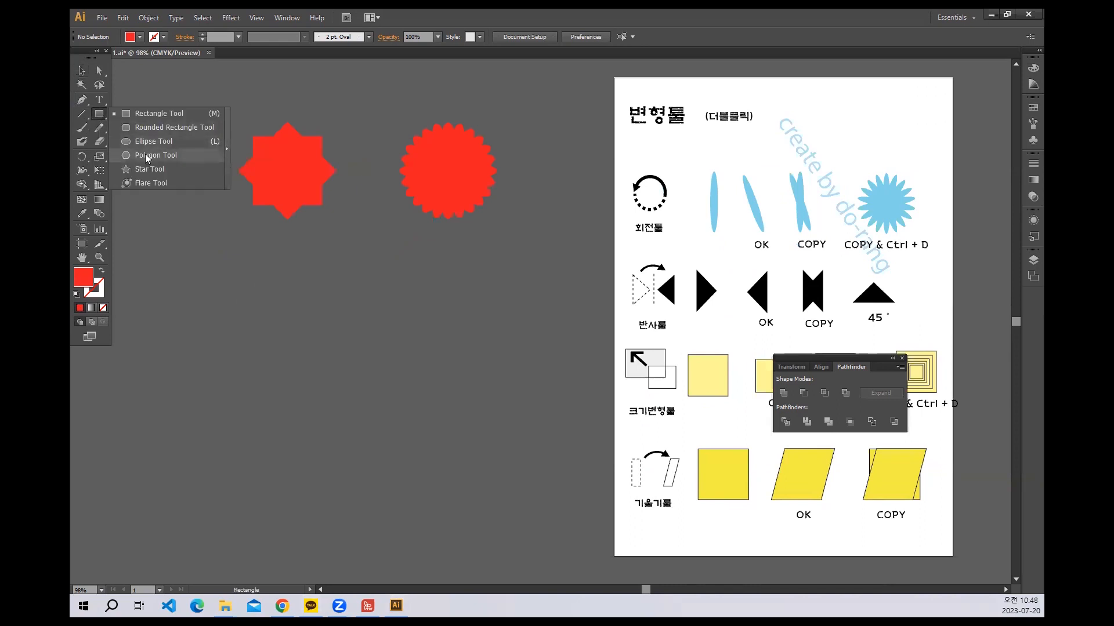
left_click(147, 157)
mouse_move(100, 115)
left_mouse_down()
mouse_move(150, 186)
mouse_move(150, 169)
left_mouse_up()
left_click_drag(222, 325, 279, 368)
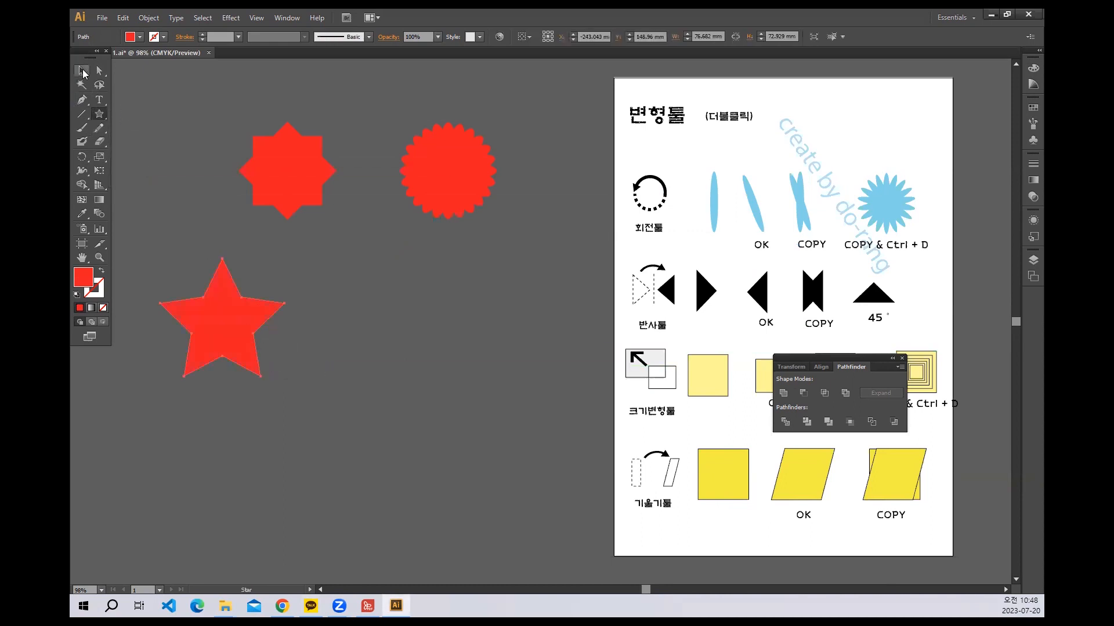
left_click(82, 70)
left_click(360, 303)
Rotate the five-pointed star by 90° about its centre without making a copy, and deselect it.
left_click_drag(248, 323, 323, 290)
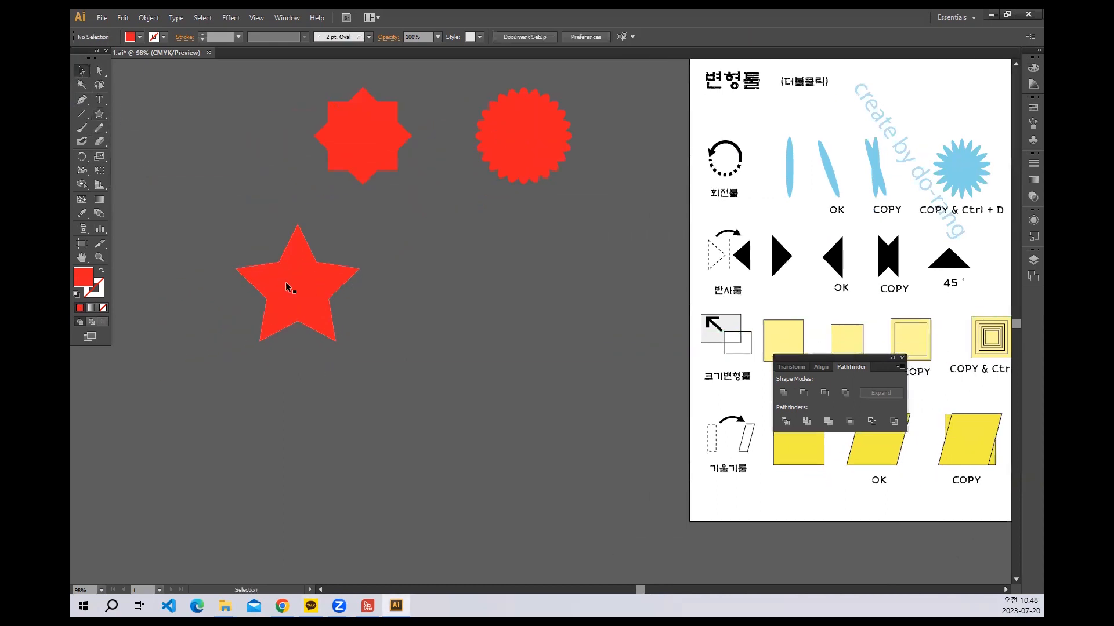
double_click(84, 156)
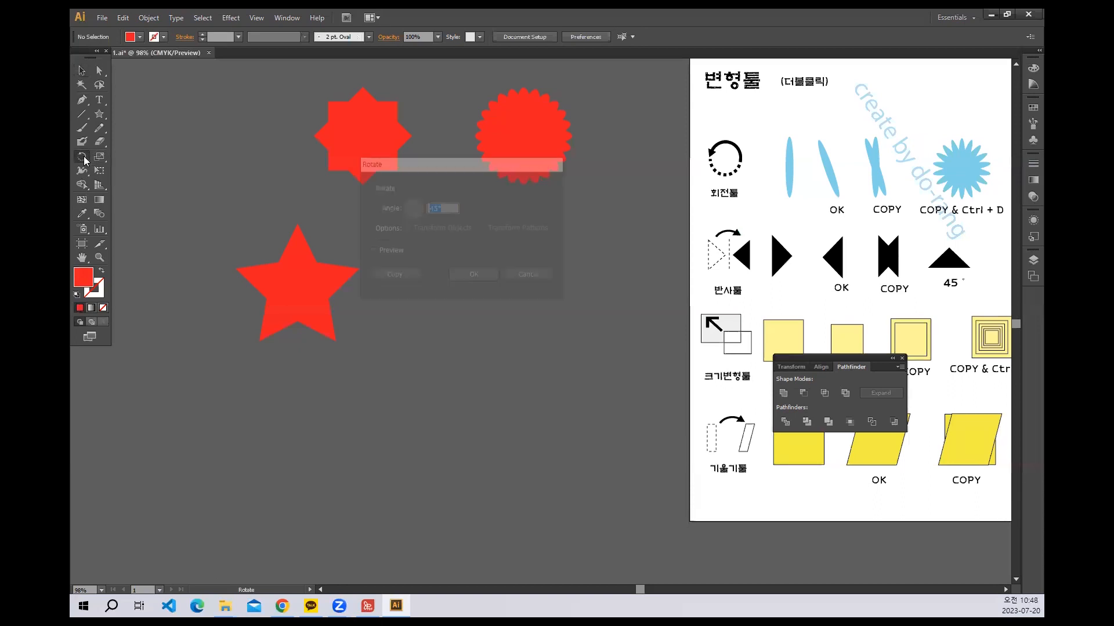
left_click(531, 276)
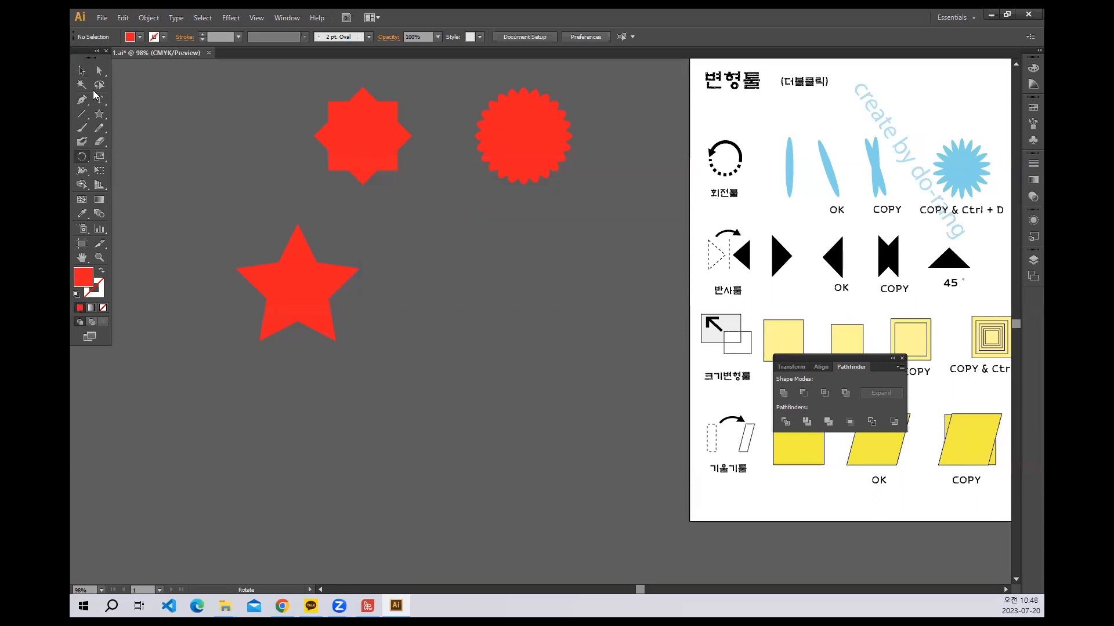
left_click(82, 71)
left_click_drag(258, 211, 308, 284)
double_click(82, 157)
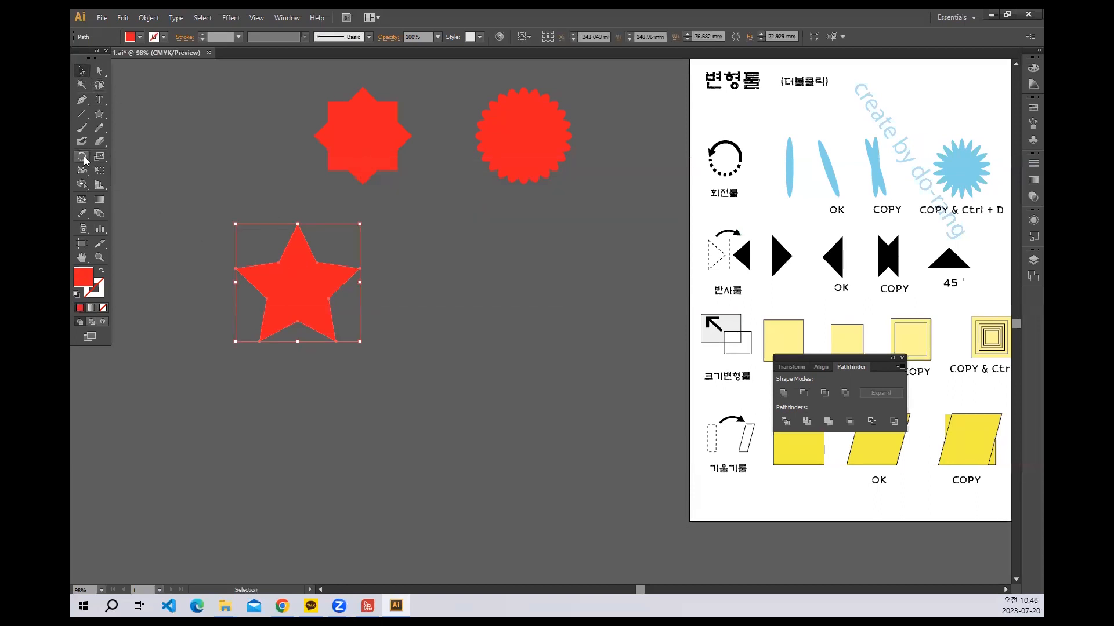
type("90")
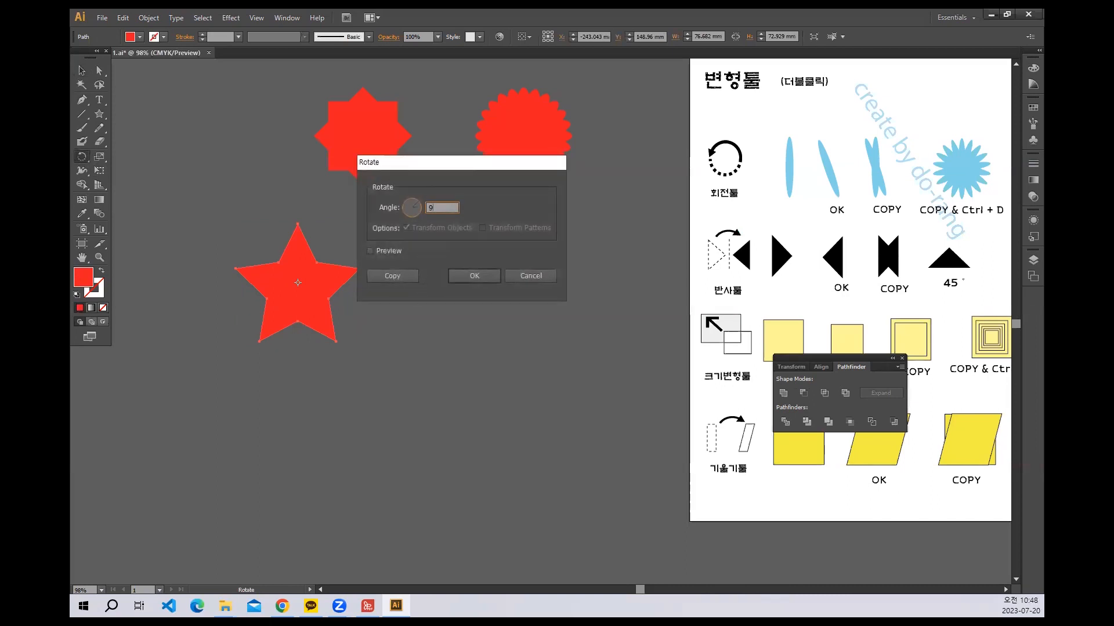
left_click(473, 277)
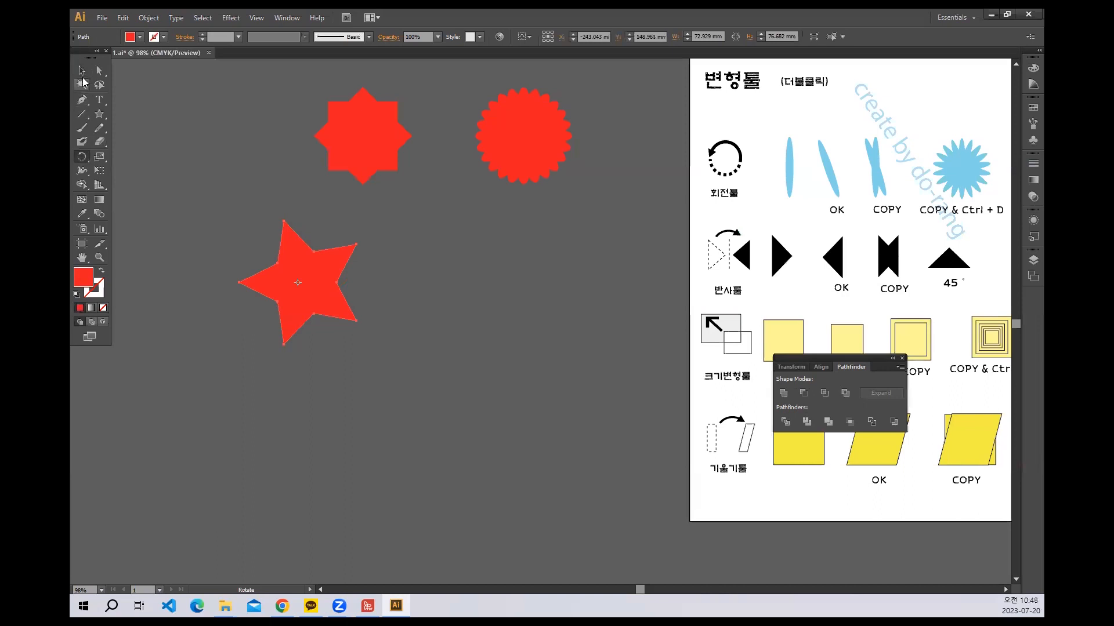
left_click(81, 70)
left_click(361, 332)
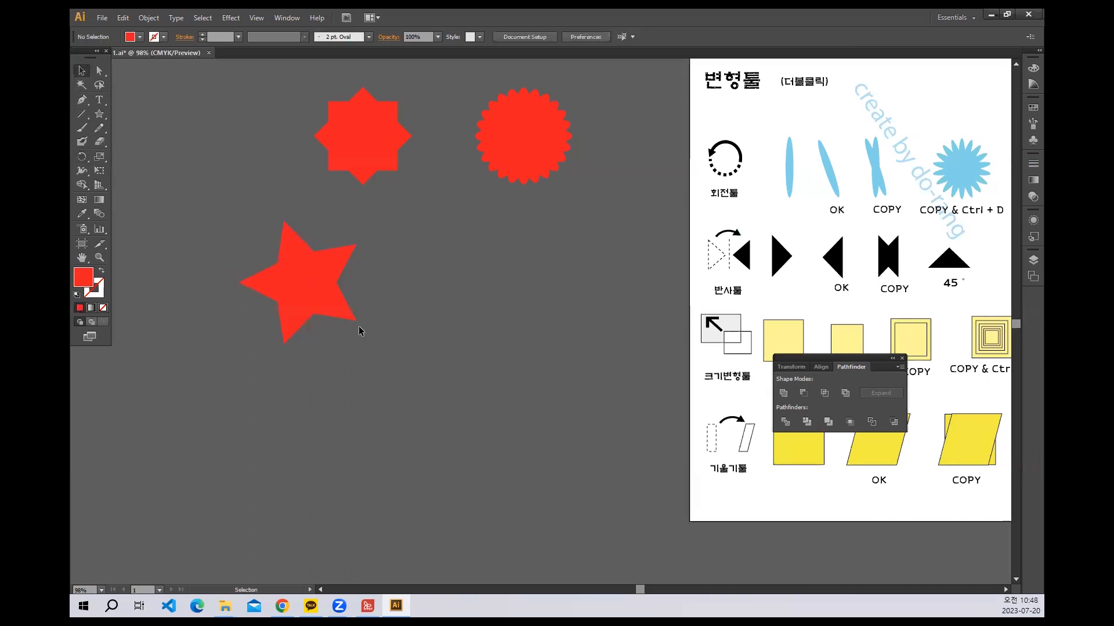
left_click(313, 291)
left_click(426, 300)
Build a side-view chair about 64 by 90 mm from five red rectangles: a back post, a seat, a front leg and two rungs.
left_click_drag(496, 355, 266, 408)
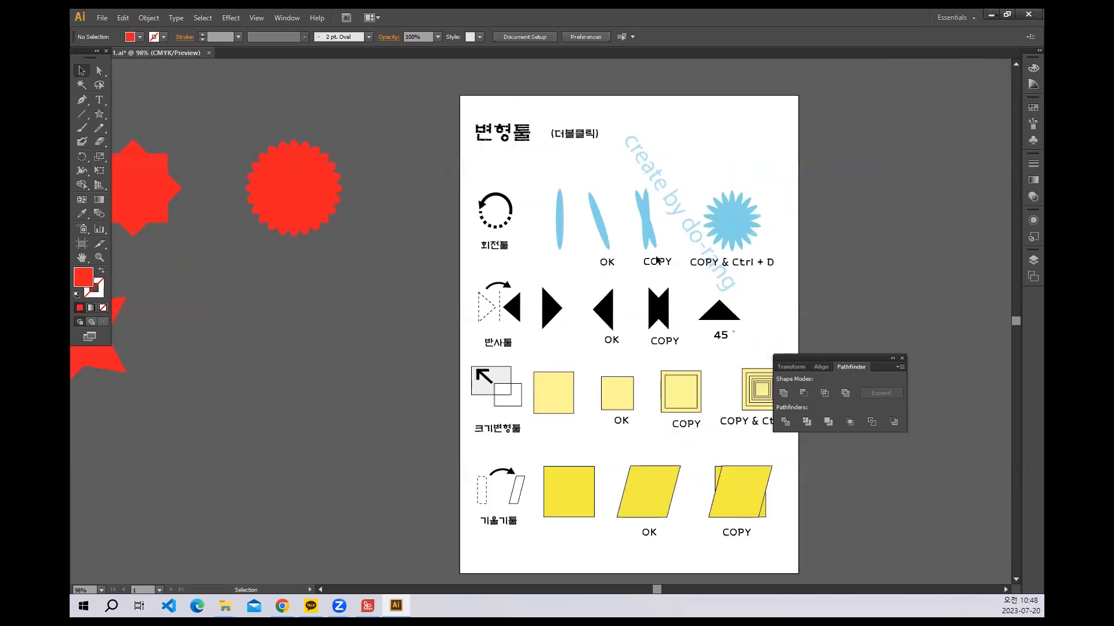
left_click_drag(515, 318, 649, 245)
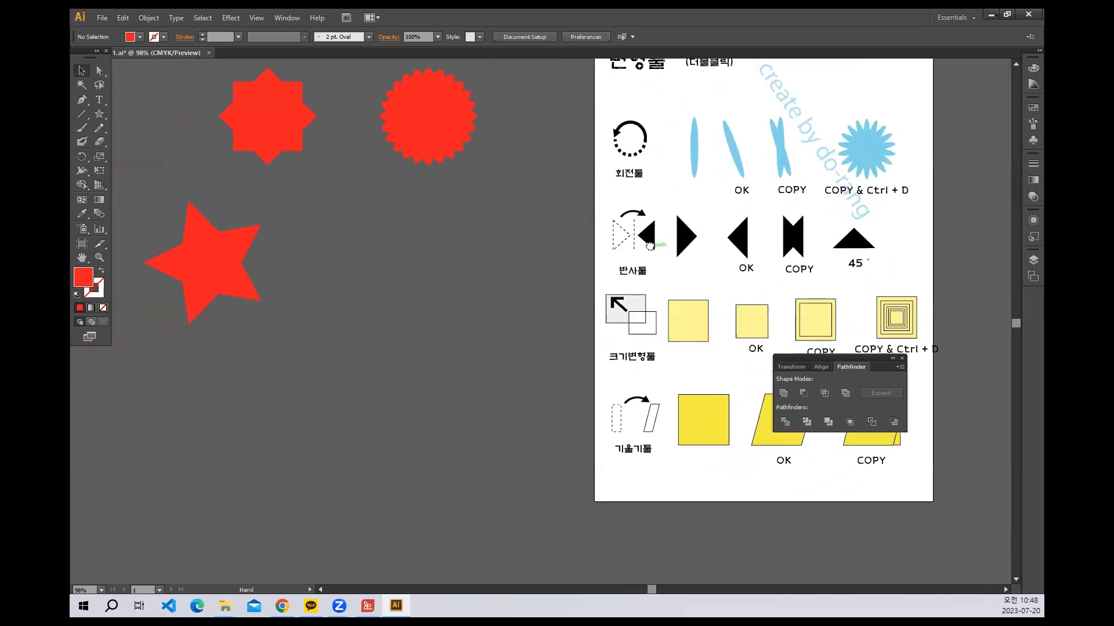
left_click(90, 113)
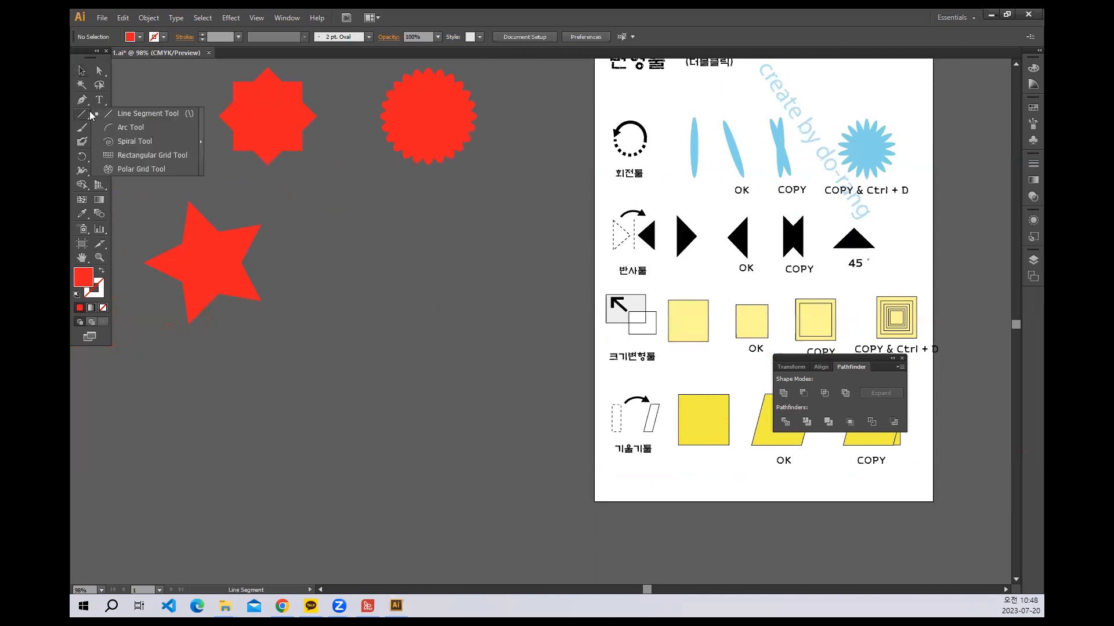
left_click(99, 114)
left_click_drag(424, 257, 432, 396)
left_click_drag(371, 325, 381, 399)
mouse_move(376, 345)
left_mouse_down()
mouse_move(428, 355)
mouse_move(429, 385)
left_mouse_up()
mouse_move(327, 307)
left_mouse_down()
mouse_move(442, 327)
mouse_move(428, 330)
left_mouse_up()
left_click(82, 70)
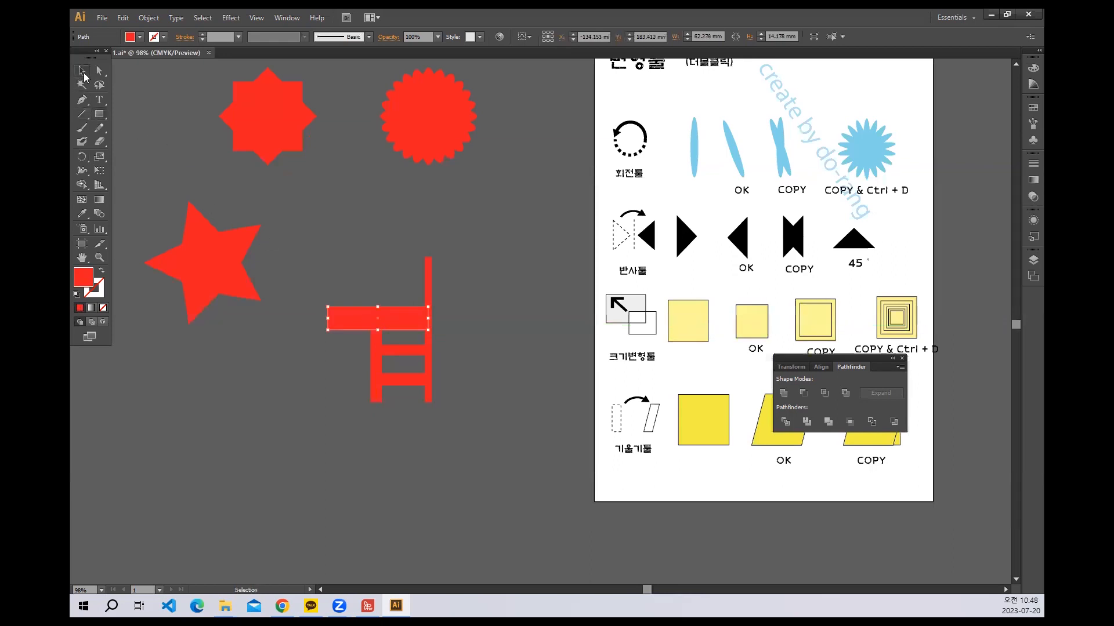
left_click(509, 440)
Select all the chair's rectangles and place a duplicate of the chair beside the original.
left_click_drag(550, 370, 490, 398)
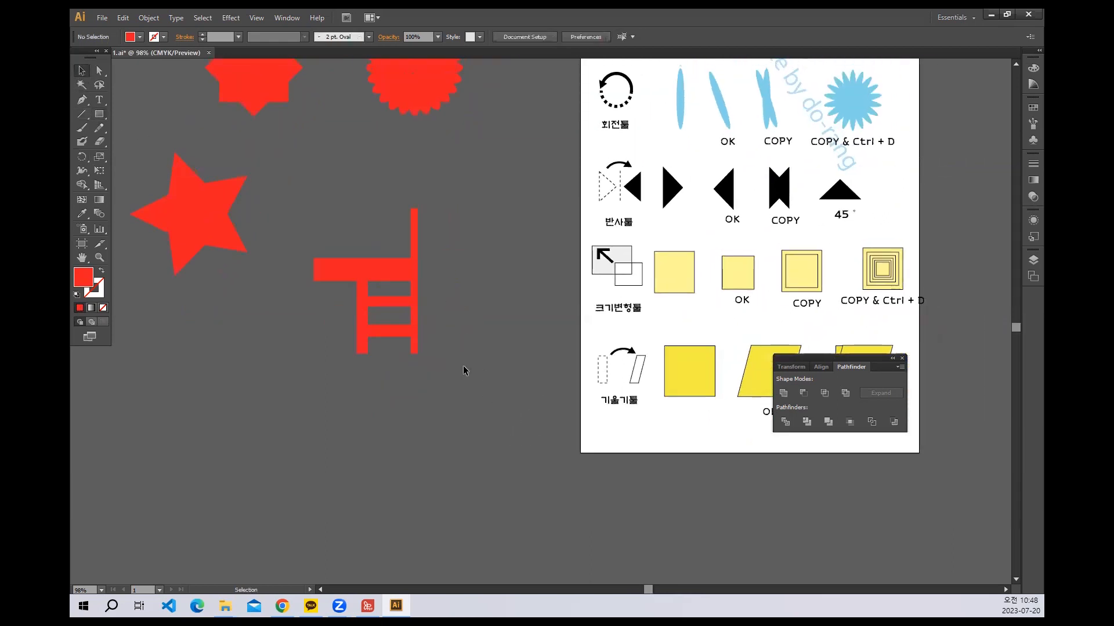
left_click_drag(517, 410, 619, 405)
left_click_drag(614, 408, 461, 218)
left_click_drag(479, 265, 343, 355)
left_click_drag(398, 487, 260, 315)
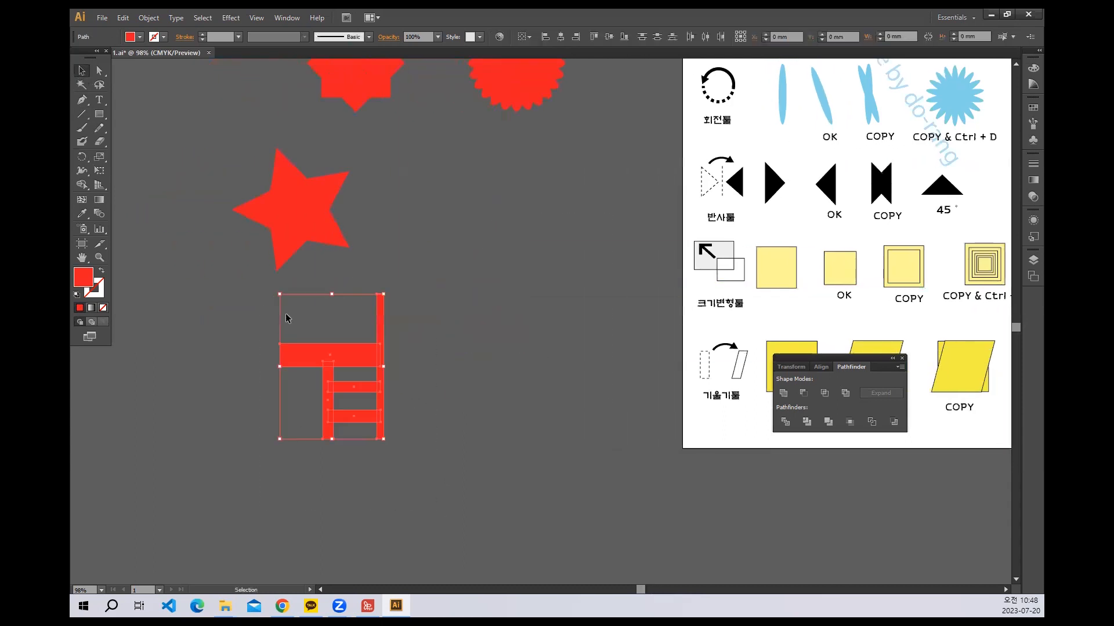
left_click_drag(352, 358, 502, 367)
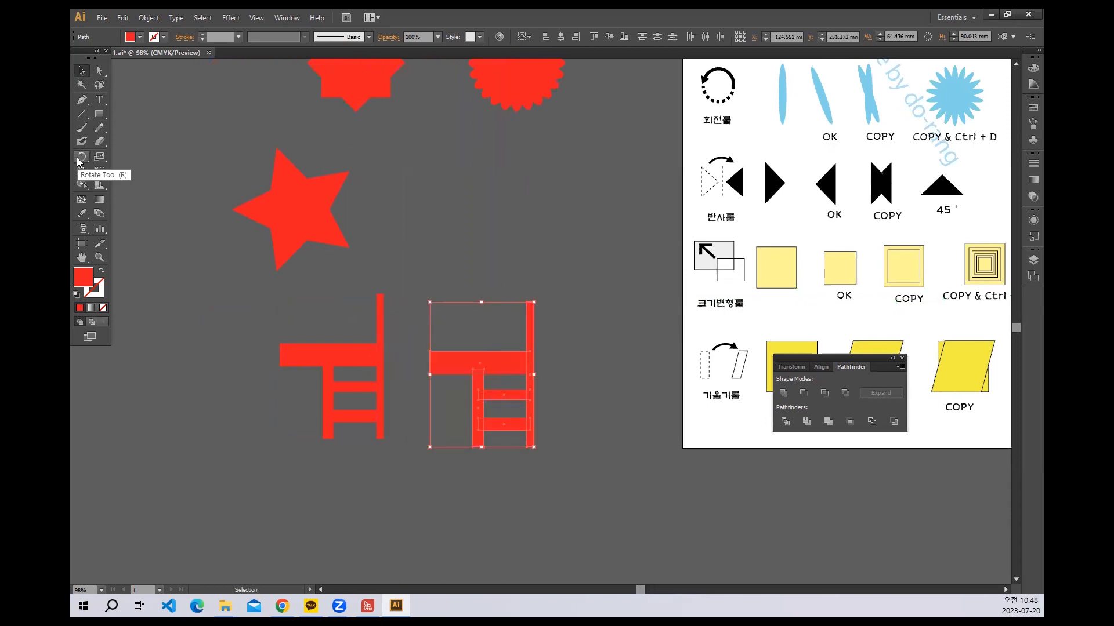
Reflect the duplicated chair across the vertical axis without making a copy, so it faces away from the original, and deselect it.
left_click(82, 157)
left_click_drag(82, 157, 130, 171)
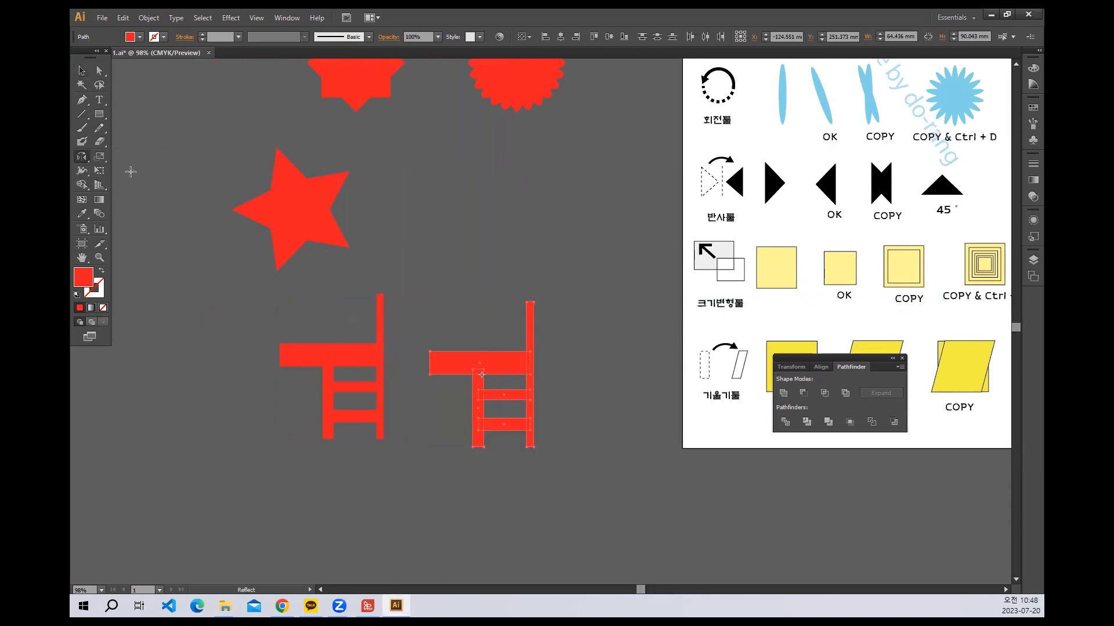
left_click(81, 70)
left_click_drag(426, 232, 525, 509)
left_click_drag(82, 157, 129, 170)
left_click(81, 72)
left_click_drag(473, 256, 552, 480)
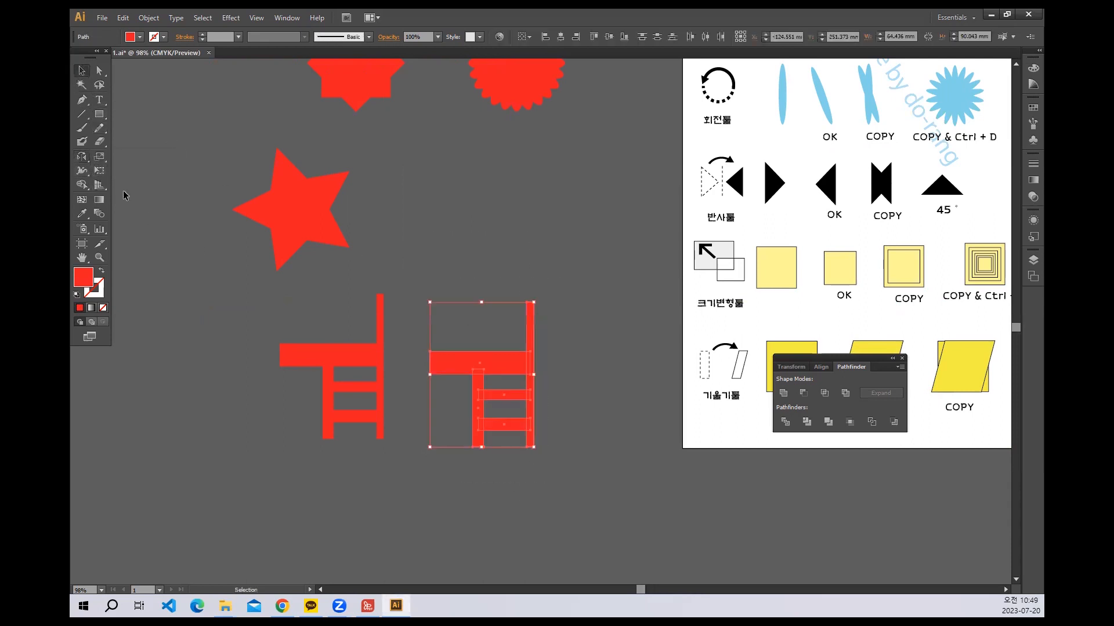
double_click(87, 161)
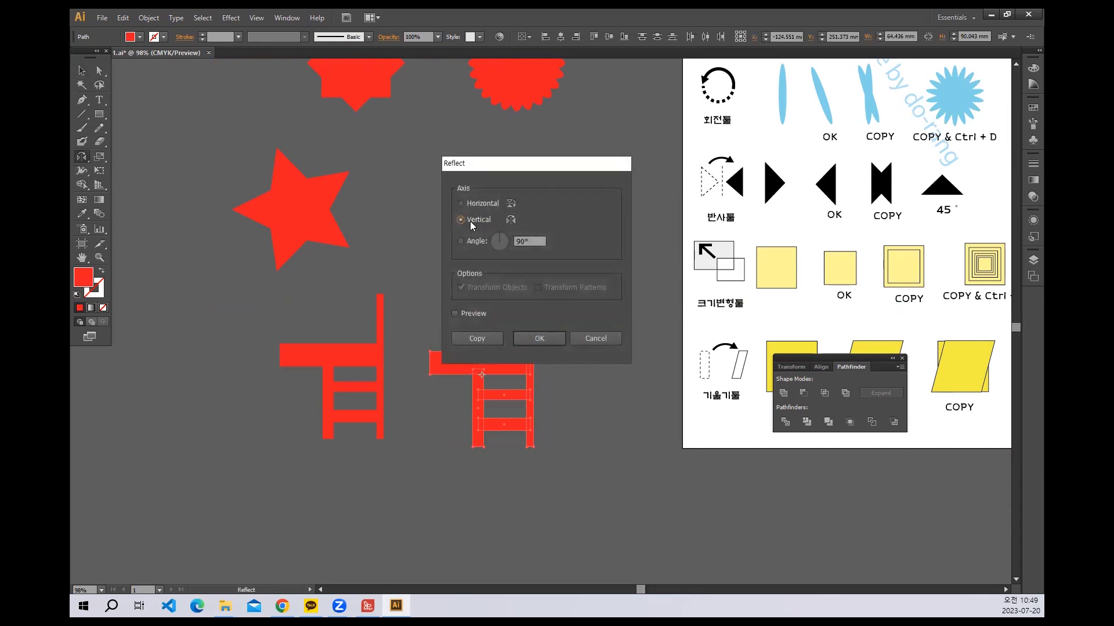
left_click(536, 338)
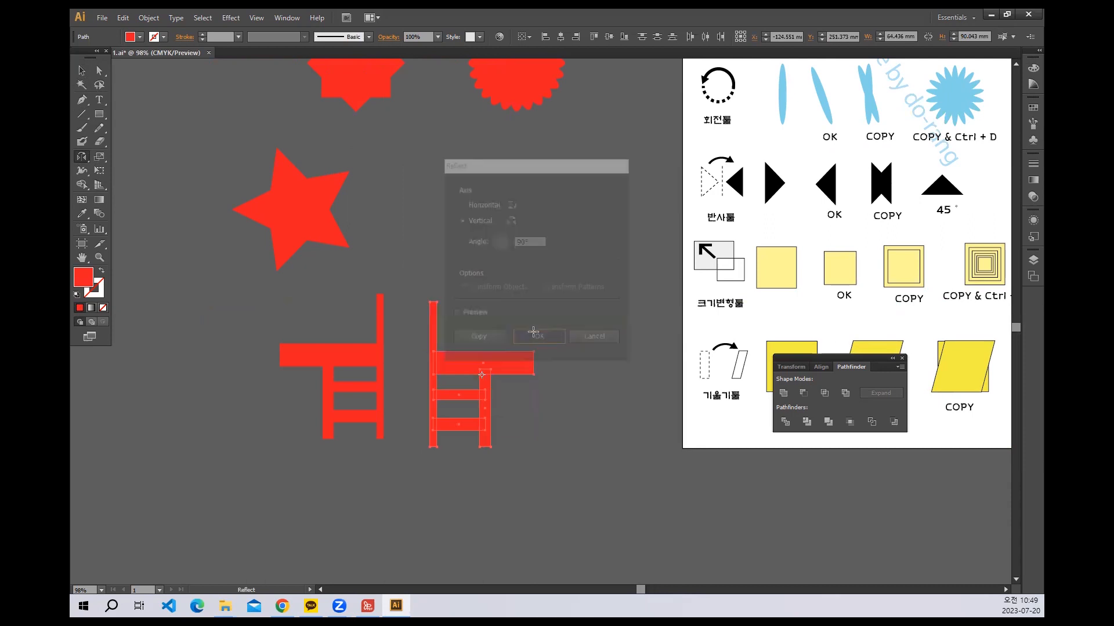
left_click(82, 70)
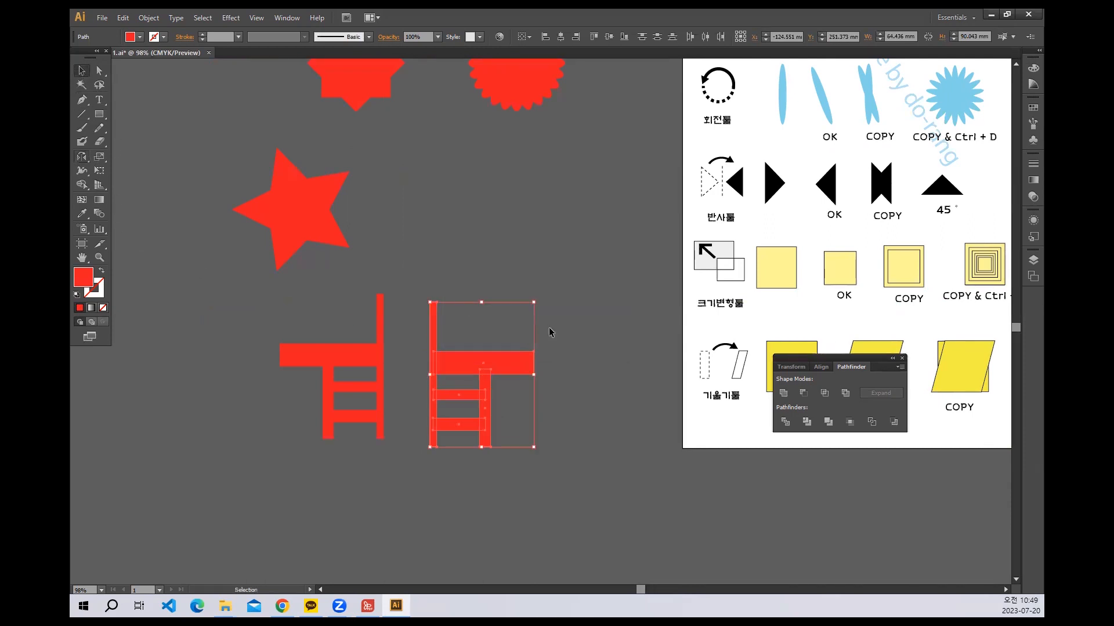
left_click(497, 259)
left_click_drag(521, 490, 522, 492)
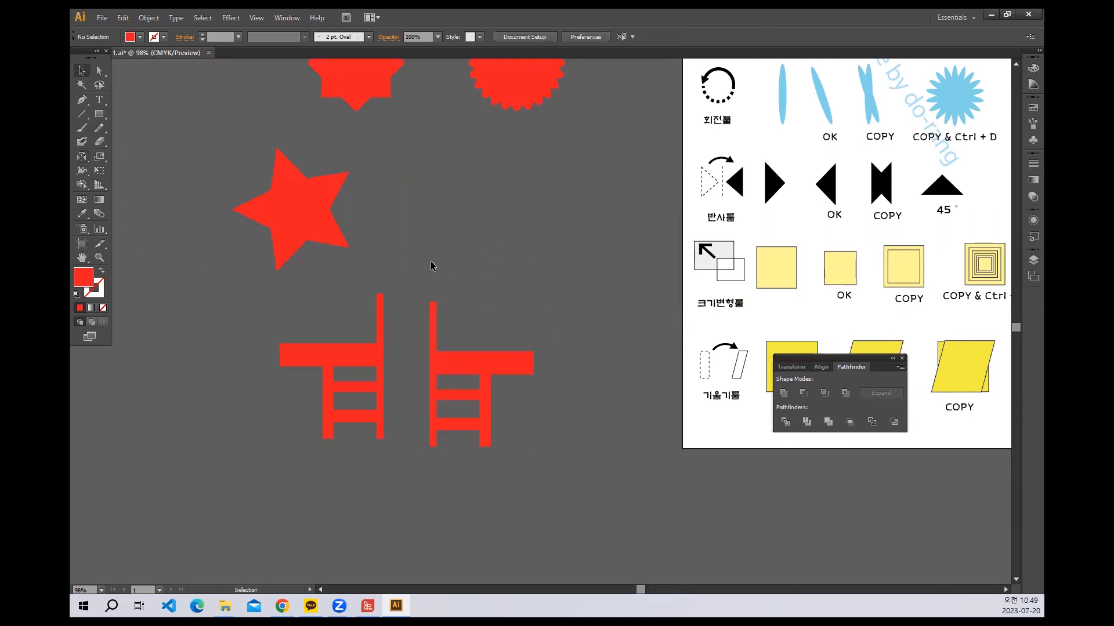
left_click_drag(432, 267, 546, 495)
left_click(395, 277)
Draw an upright red triangle about 56 by 48 mm left of the five-pointed star, shift it slightly towards the star, and deselect it.
key("space")
left_click_drag(321, 294, 443, 282)
left_click_drag(99, 115, 145, 155)
left_click_drag(205, 246, 248, 270)
key("Up")
key("Down")
key("Down")
key("Down")
key("Down")
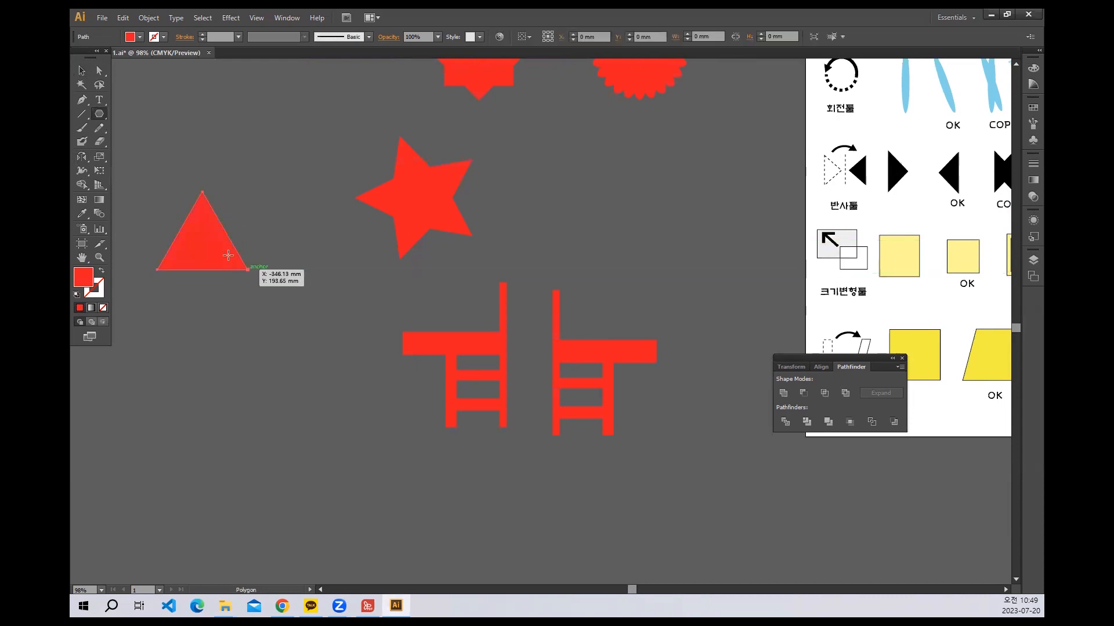
left_click(82, 71)
left_click_drag(195, 244, 221, 247)
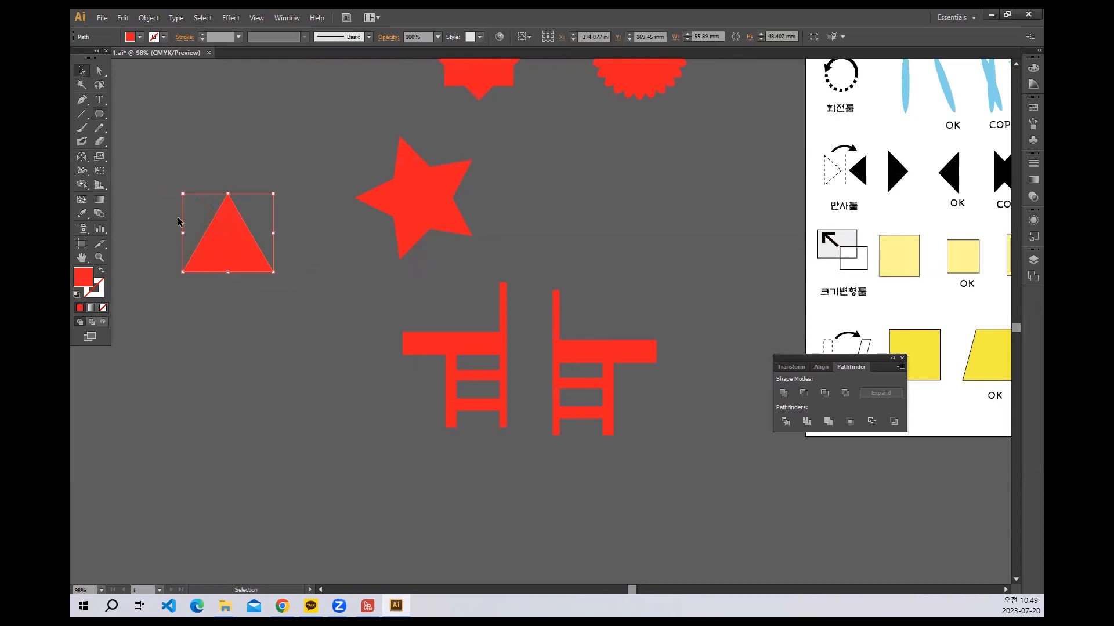
left_click(227, 163)
Reflect the triangle across the horizontal axis without making a copy, and deselect it.
left_click(223, 244)
double_click(82, 156)
left_click(476, 204)
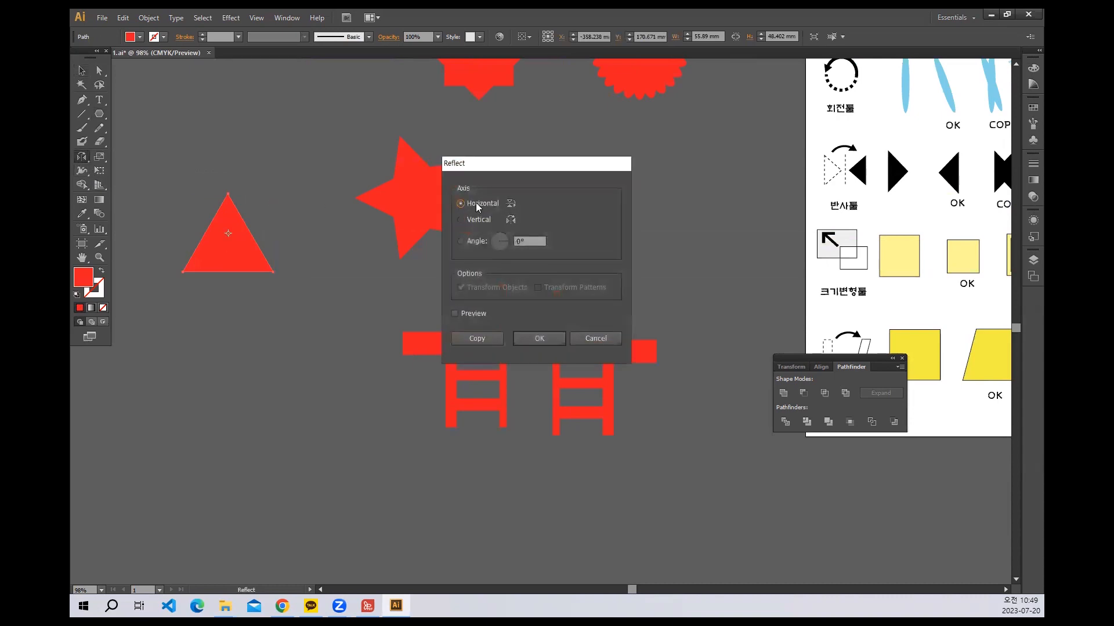
left_click(529, 338)
key("v")
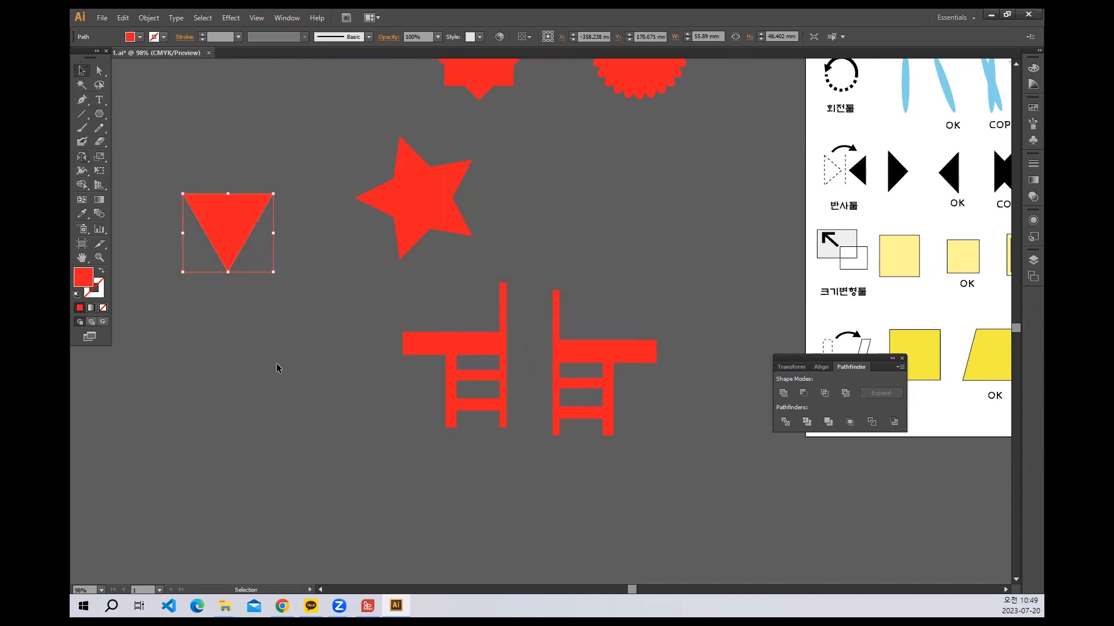
left_click(268, 342)
Draw a red square about 54 mm wide left of the artboard and give it a green stroke.
left_click_drag(569, 263, 196, 271)
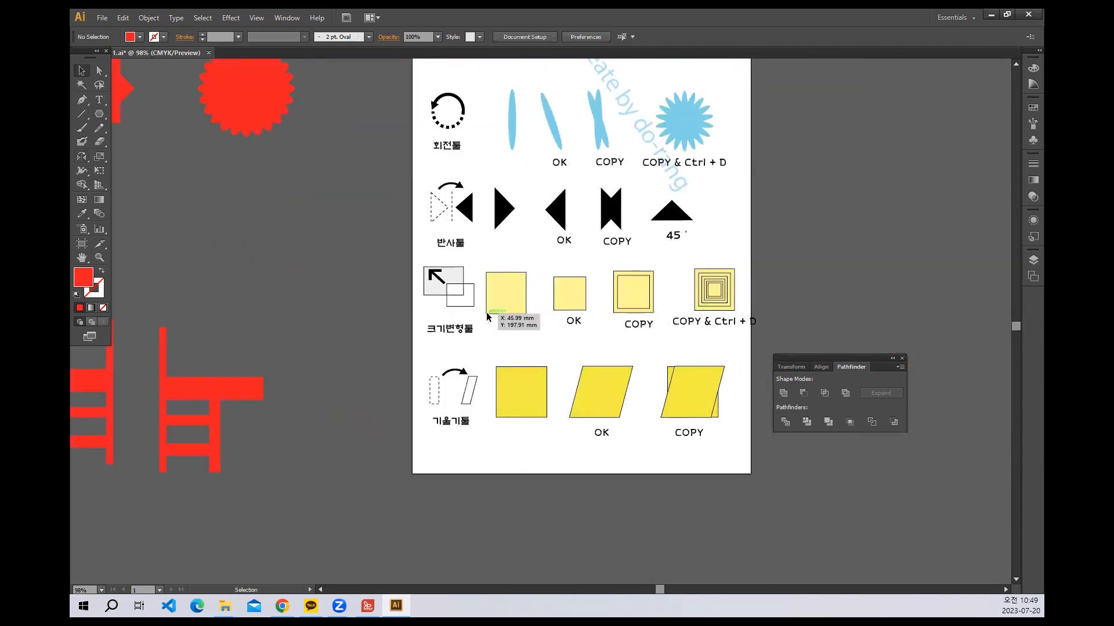
left_click(102, 115)
left_click(158, 114)
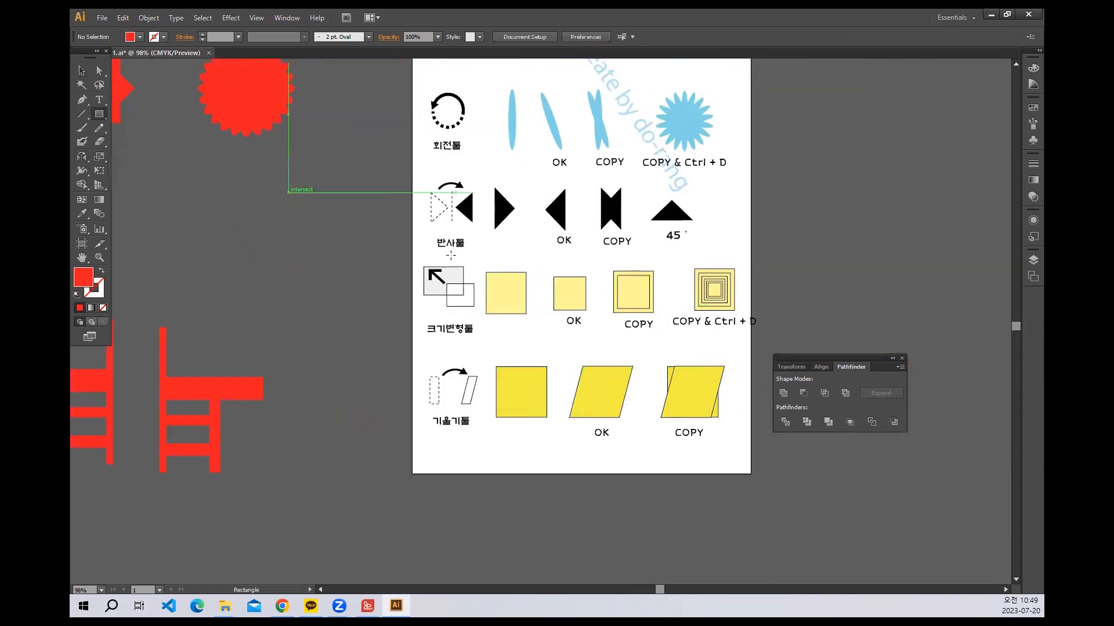
scroll(512, 286, "right", 3)
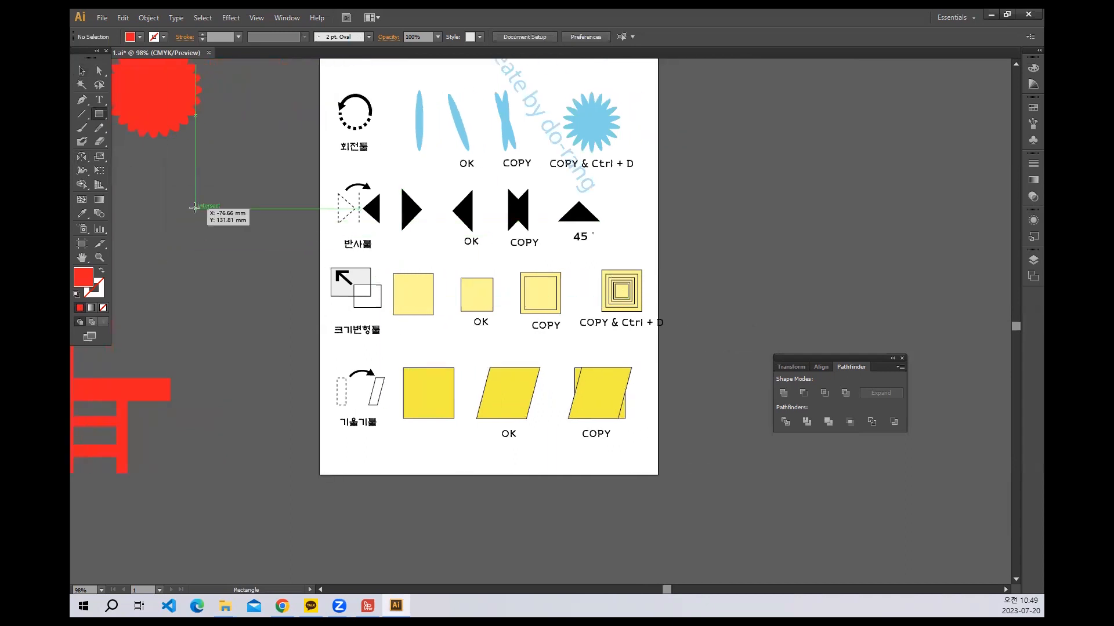
left_click_drag(196, 208, 282, 295)
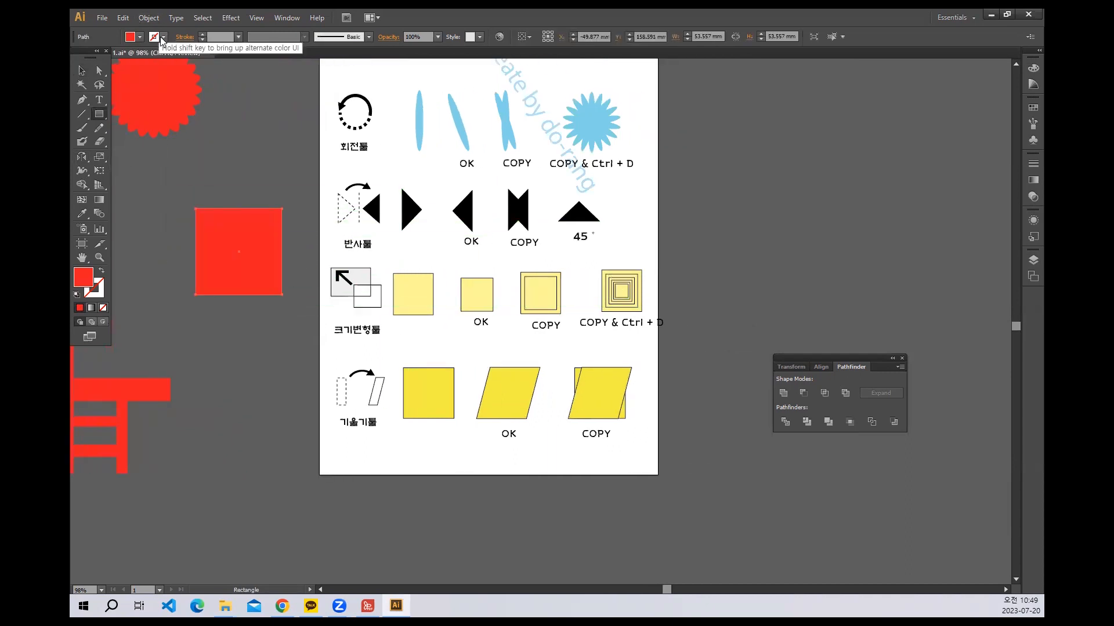
left_click(131, 37)
left_click(127, 57)
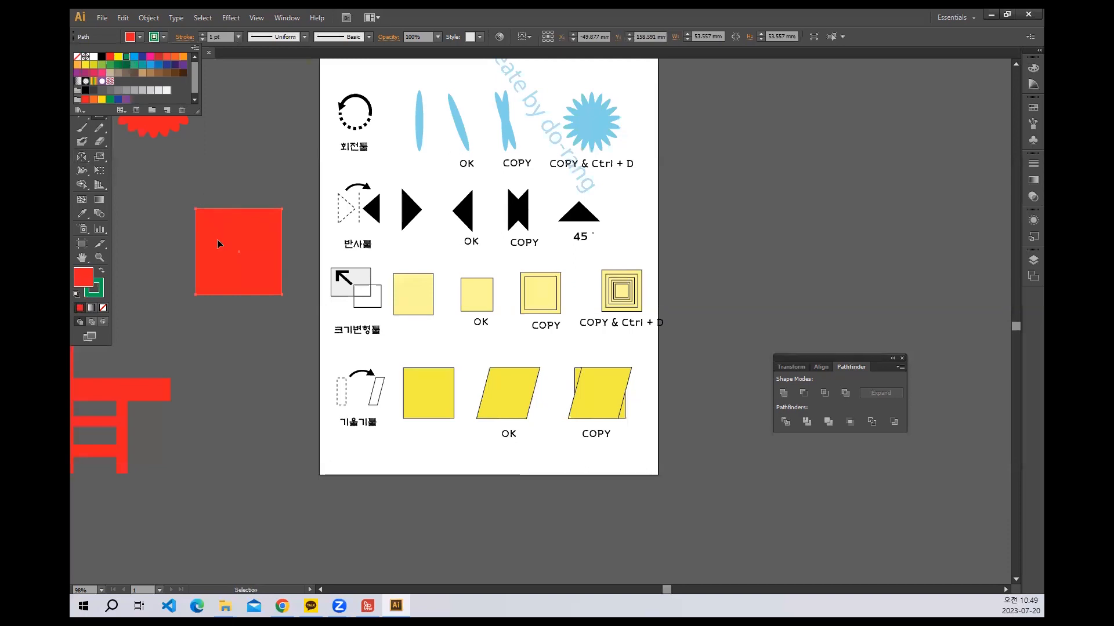
Move the green-outlined square to the empty canvas right of the artboard.
left_click(81, 70)
left_click_drag(237, 252, 657, 235)
left_click_drag(776, 238, 536, 230)
left_click_drag(438, 228, 588, 227)
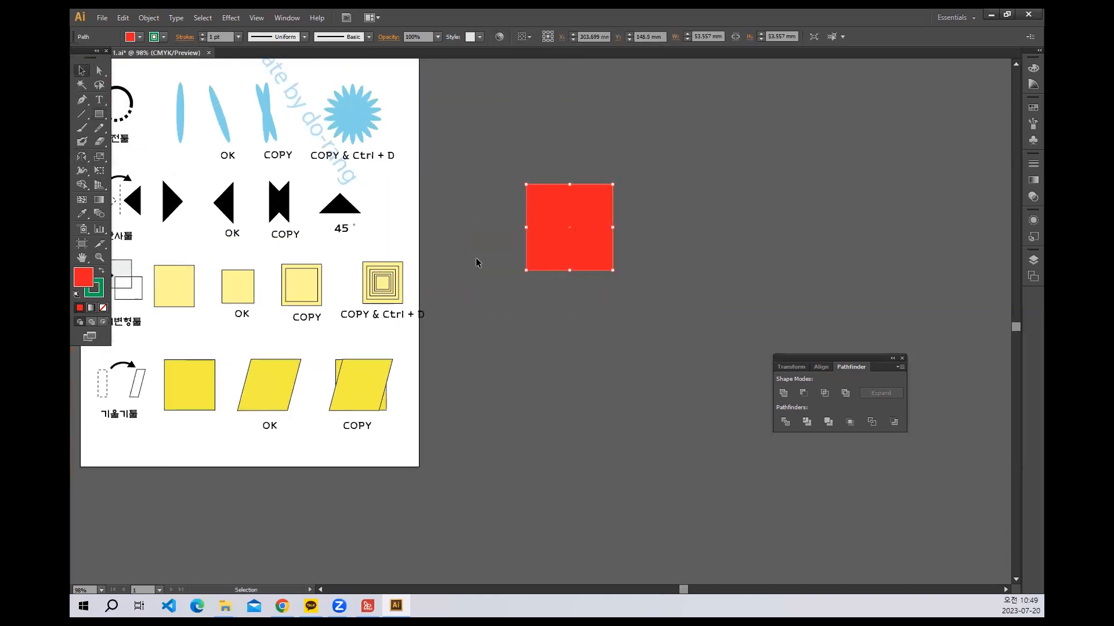
Scale the square uniformly to 200%, scale the enlarged square uniformly to 50%, and deselect it.
double_click(100, 157)
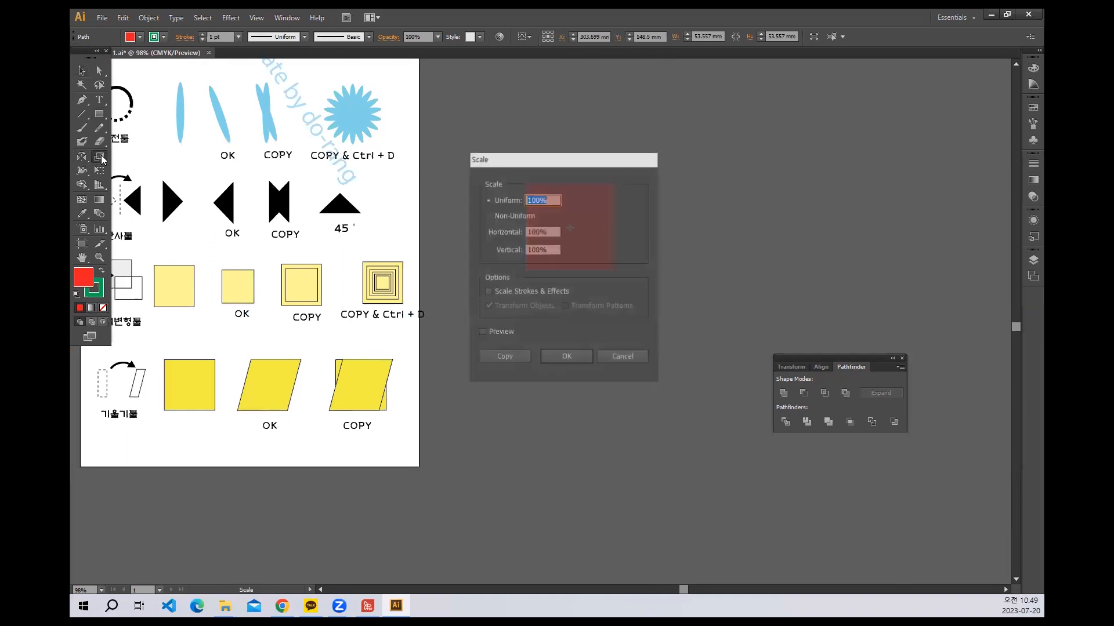
type("2")
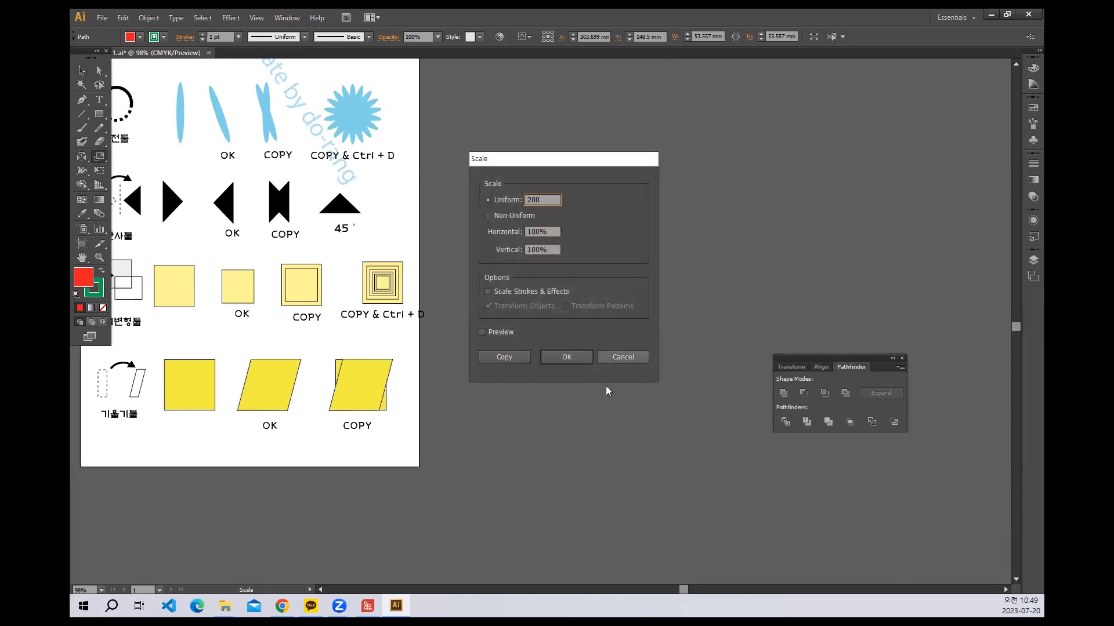
left_click(566, 357)
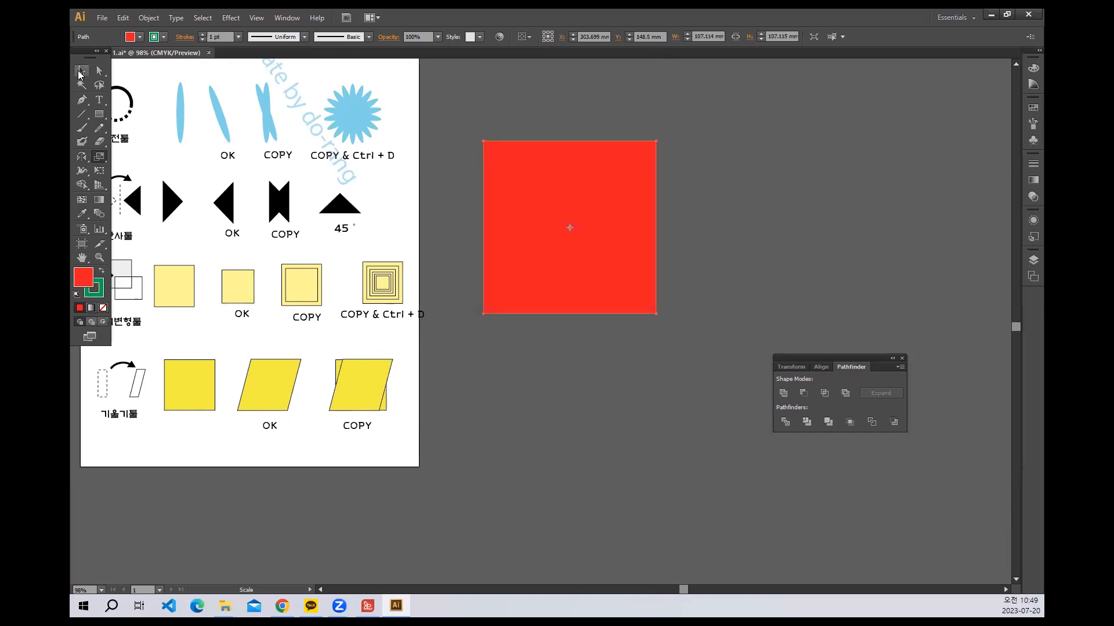
double_click(100, 156)
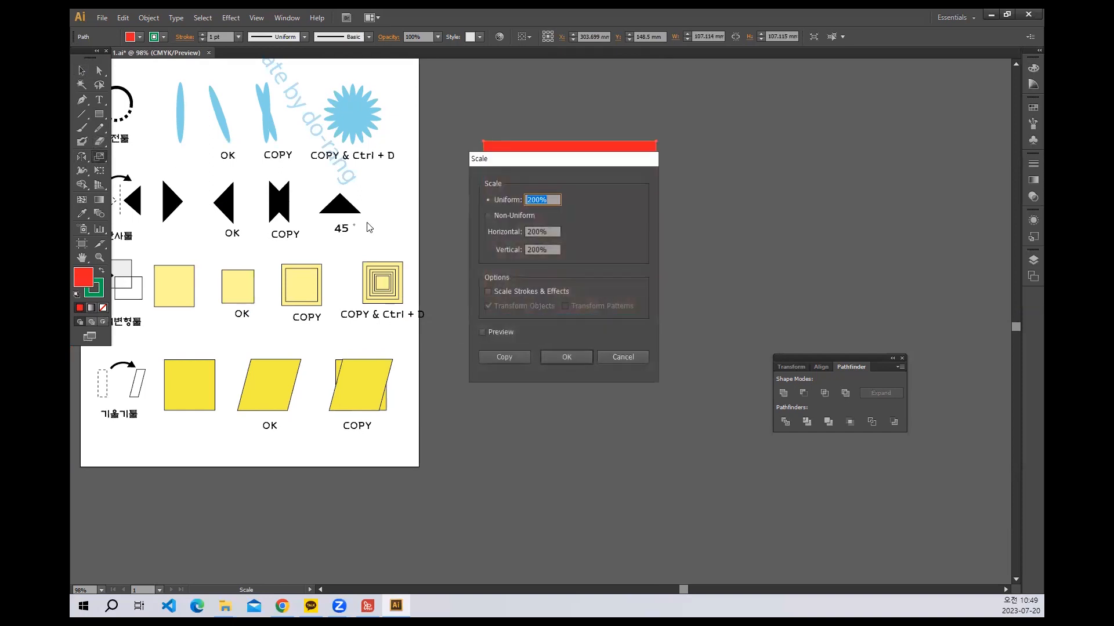
type("50")
left_click(568, 356)
left_click(81, 72)
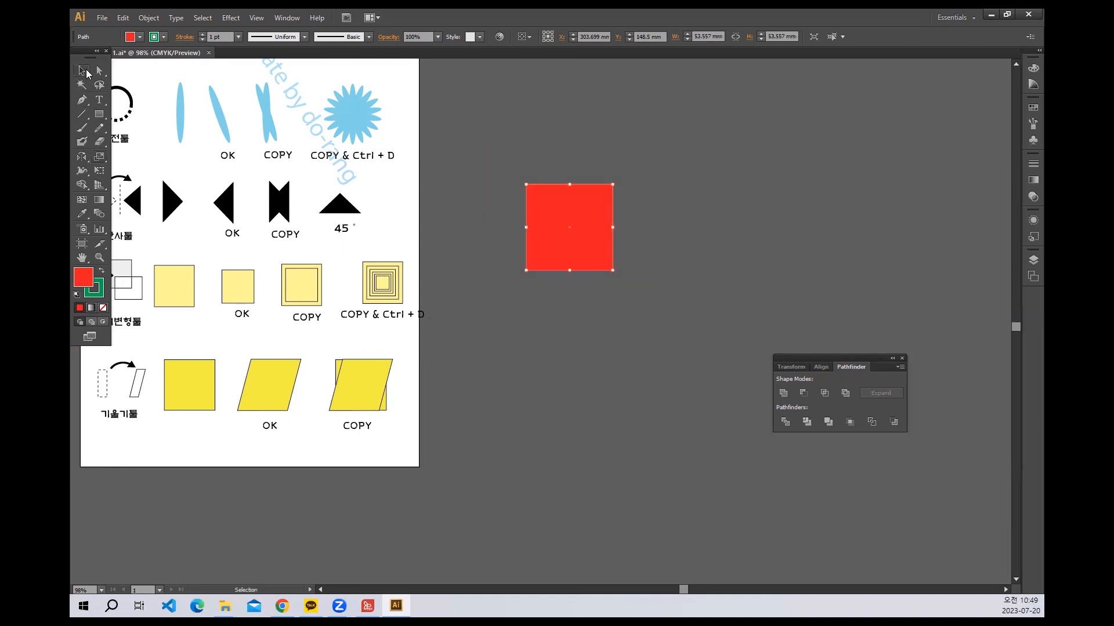
left_click(689, 194)
Enlarge the square freehand to about 107 mm and make a copy of it scaled uniformly to 80%.
left_click(579, 249)
left_click_drag(579, 249, 630, 294)
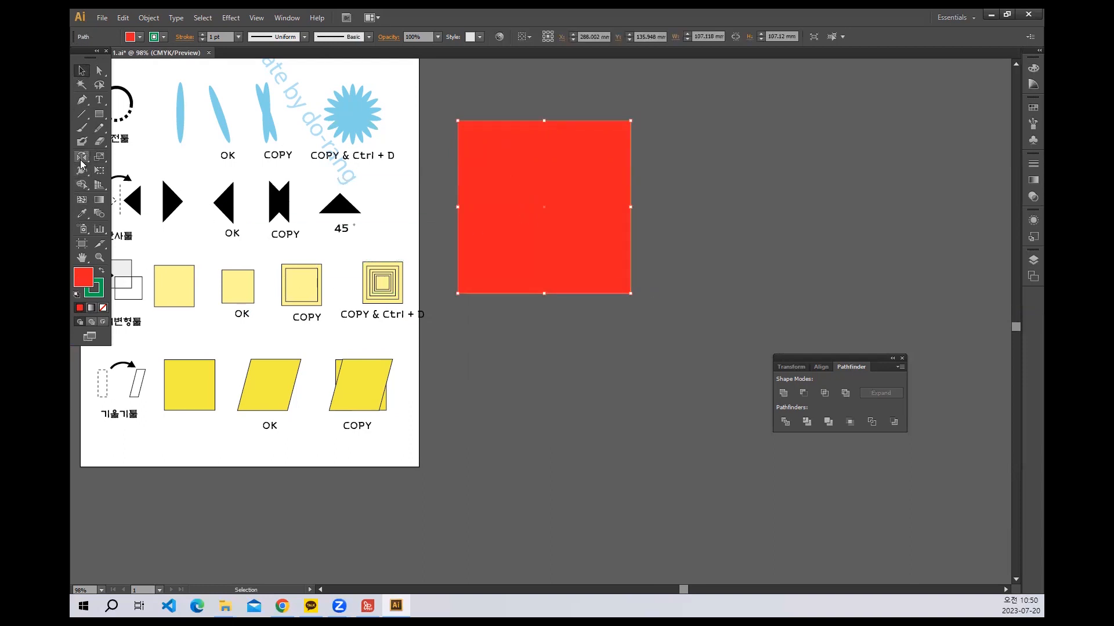
double_click(99, 158)
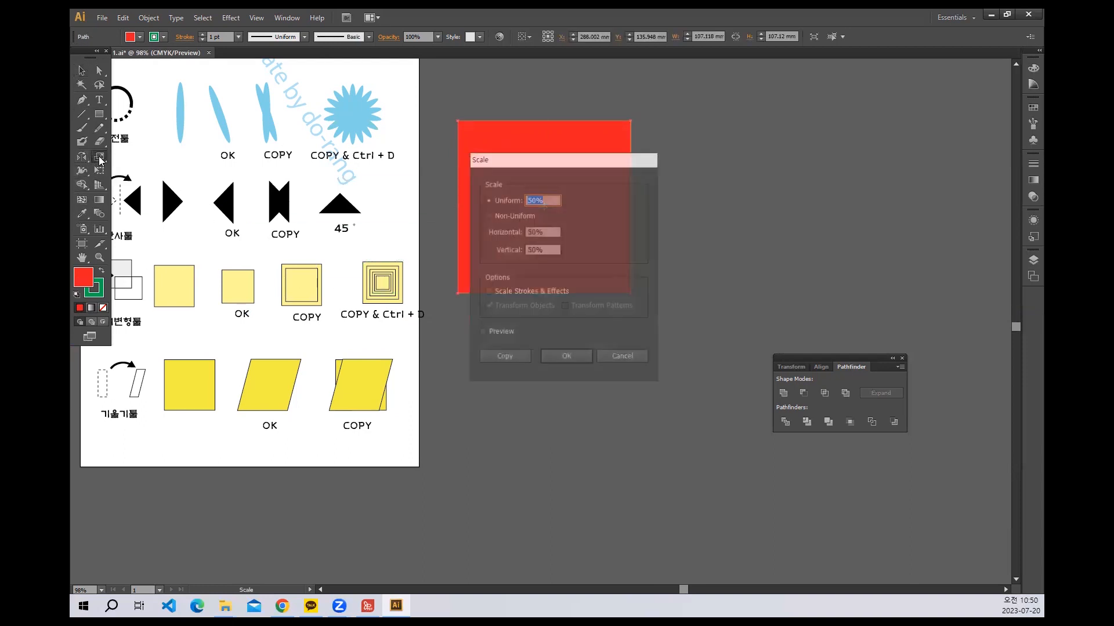
type("80")
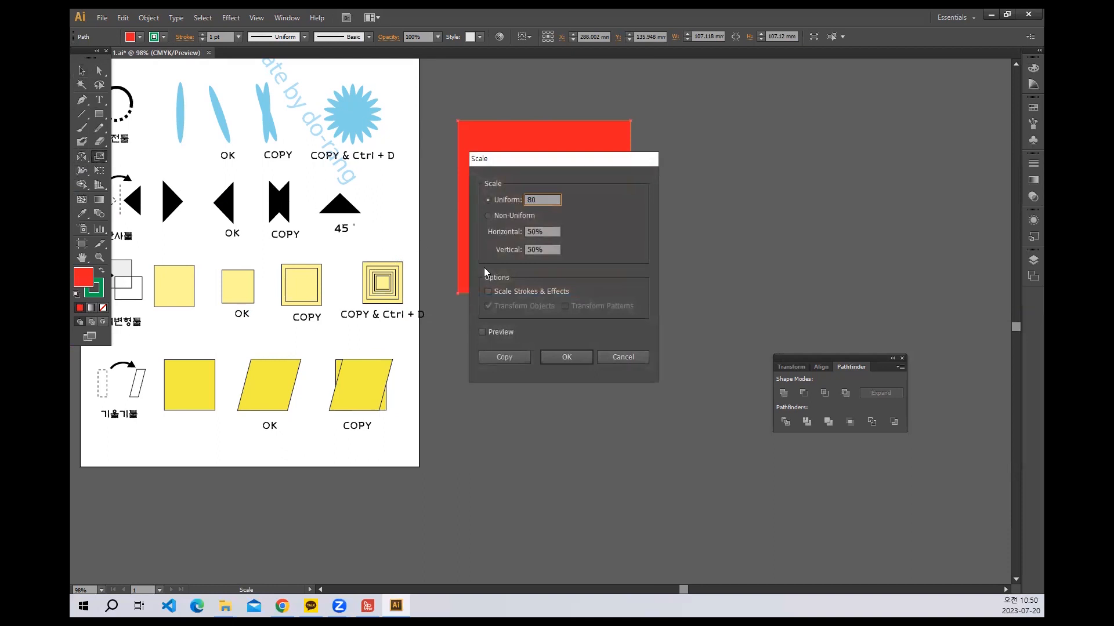
left_click(514, 357)
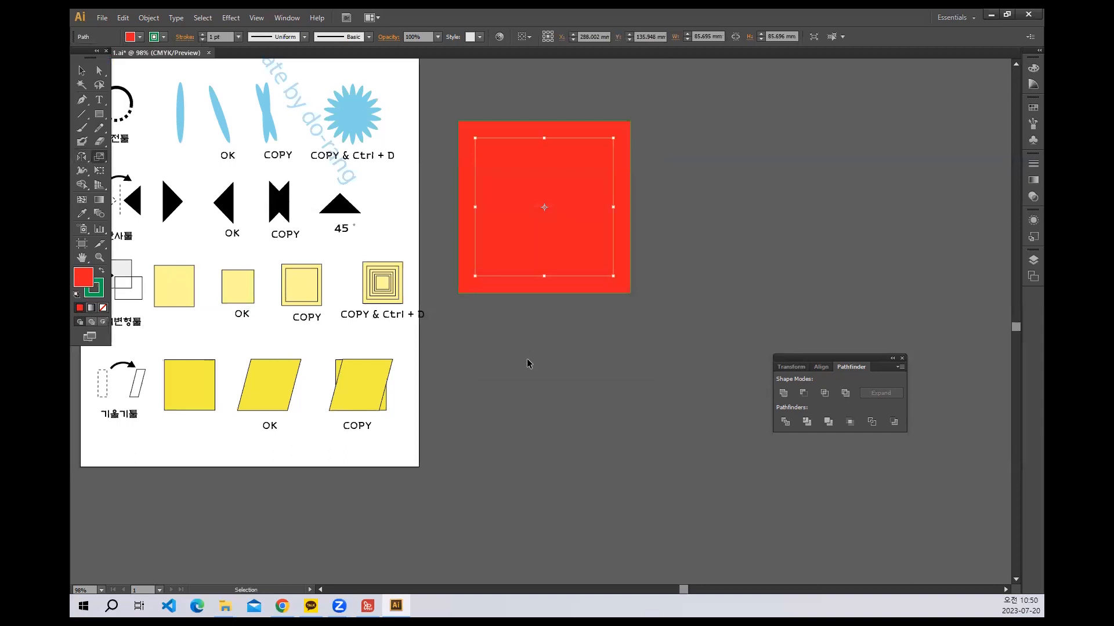
Repeat the 80% scaled copy eleven more times to build nested concentric squares, and deselect them.
key("ctrl+d")
key("ctrl+d")
key("ctrl+d")
key("ctrl+d")
key("ctrl+d")
key("ctrl+d")
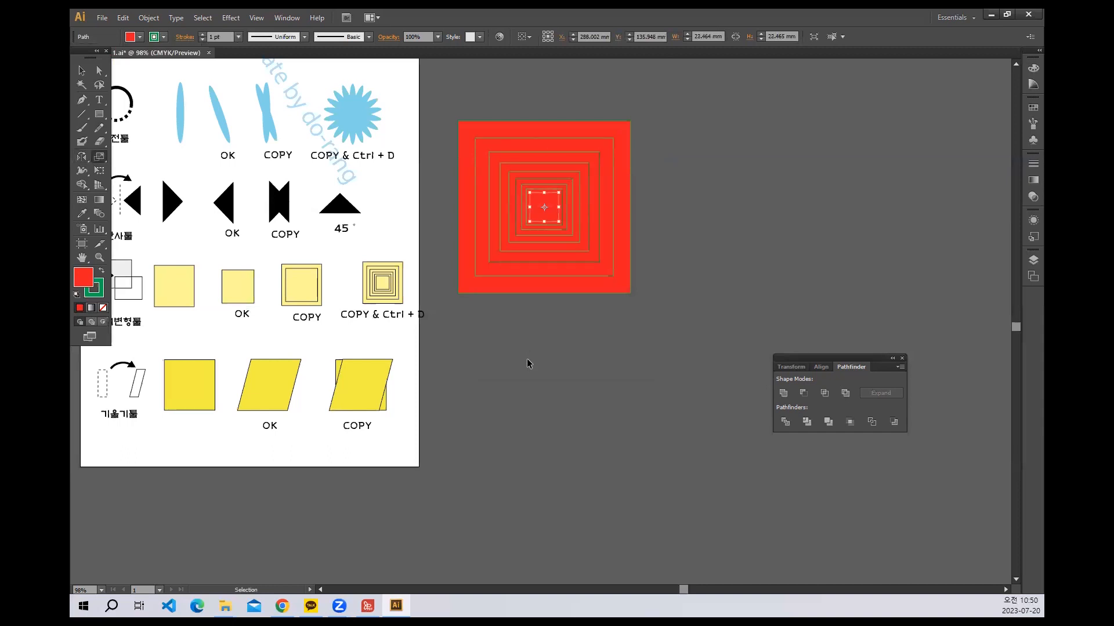
key("ctrl+d")
key("ctrl+d")
key("ctrl+d")
key("ctrl+d")
key("ctrl+d")
key("s")
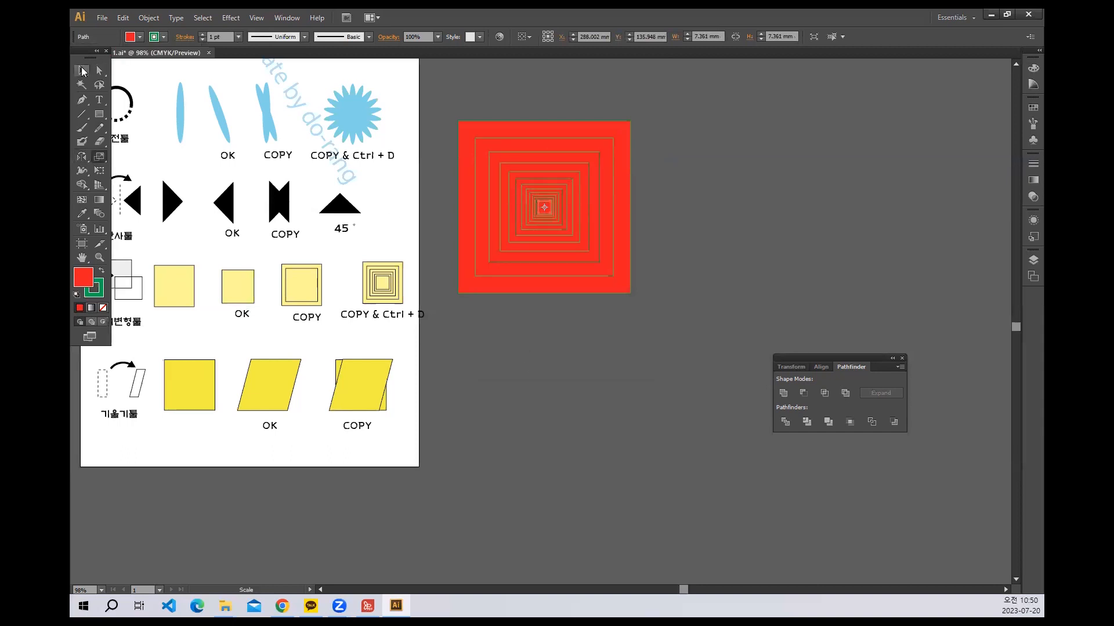
left_click(81, 70)
left_click(617, 370)
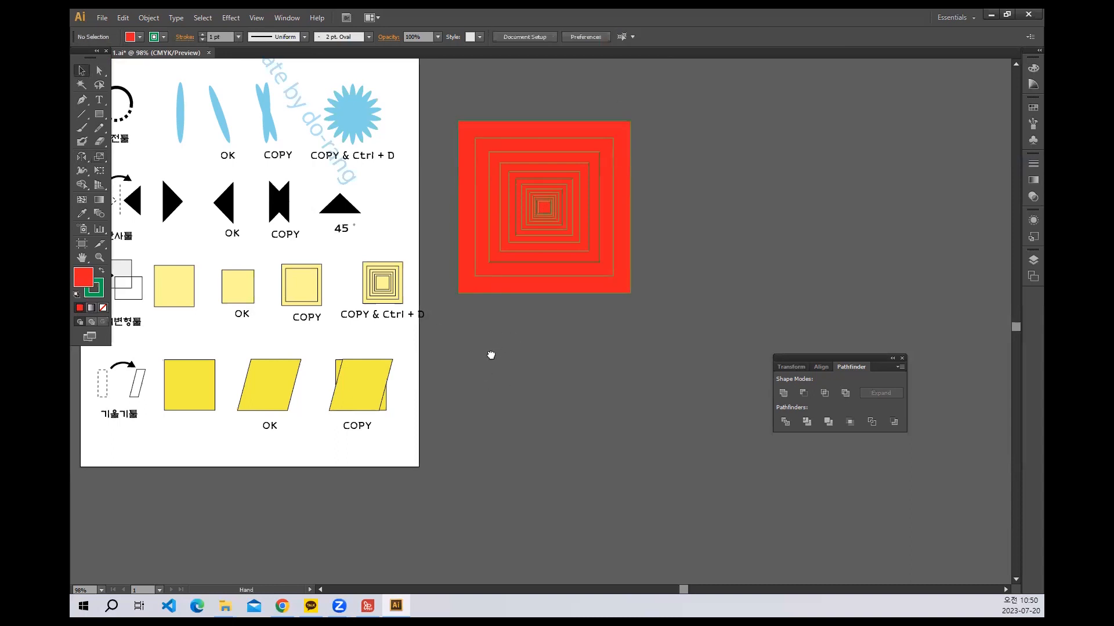
Draw a red rectangle with a green stroke, about 71 by 80 mm, to the right of the nested squares.
scroll(355, 321, "left", 4)
scroll(579, 391, "right", 4)
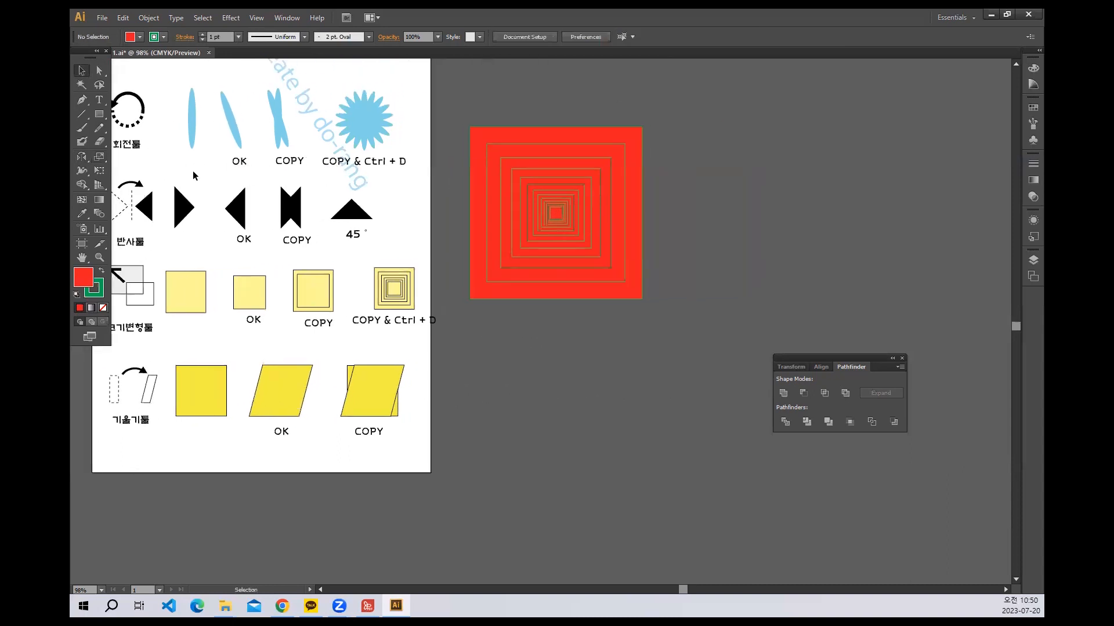
left_click(99, 115)
left_click_drag(709, 127, 823, 257)
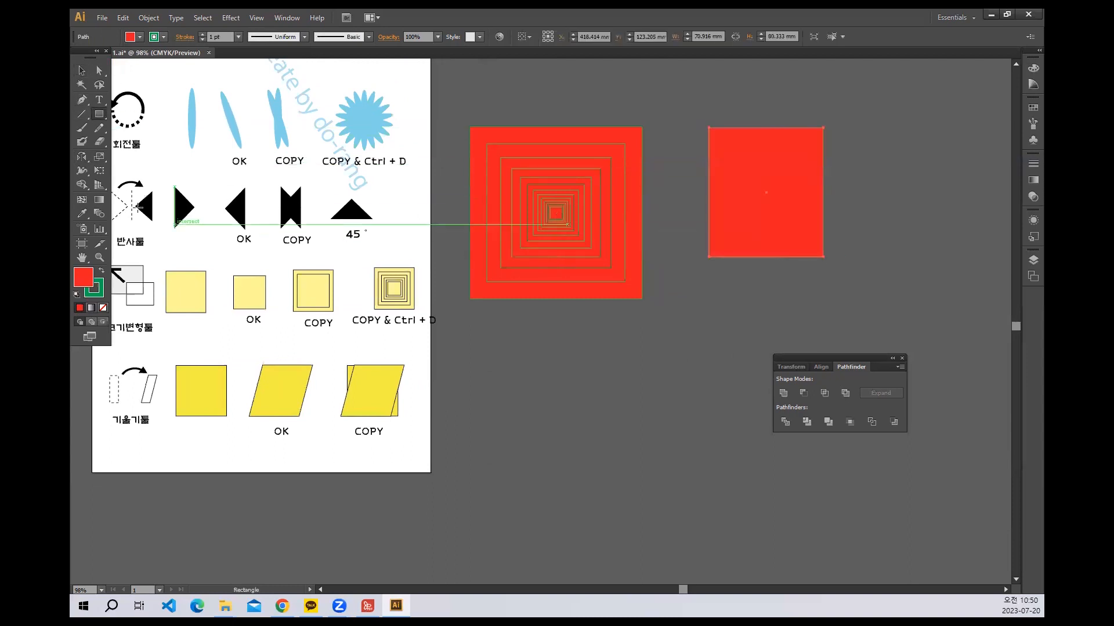
Scale the new rectangle non-uniformly to 200% horizontally and 100% vertically.
double_click(99, 157)
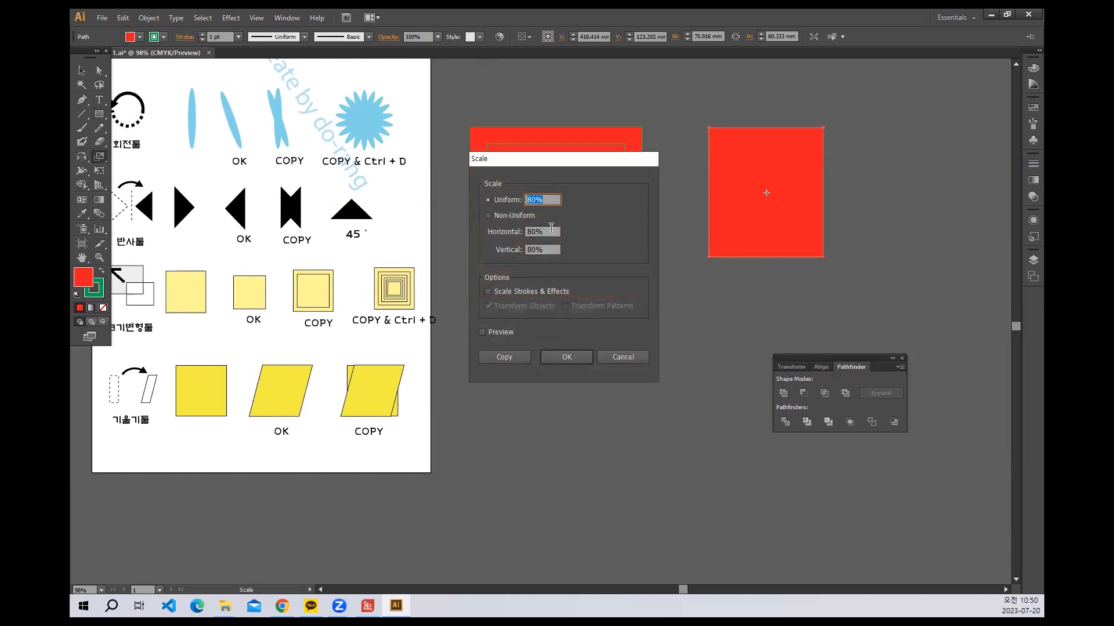
left_click(506, 214)
type("200")
key("Tab")
type("100")
key("Return")
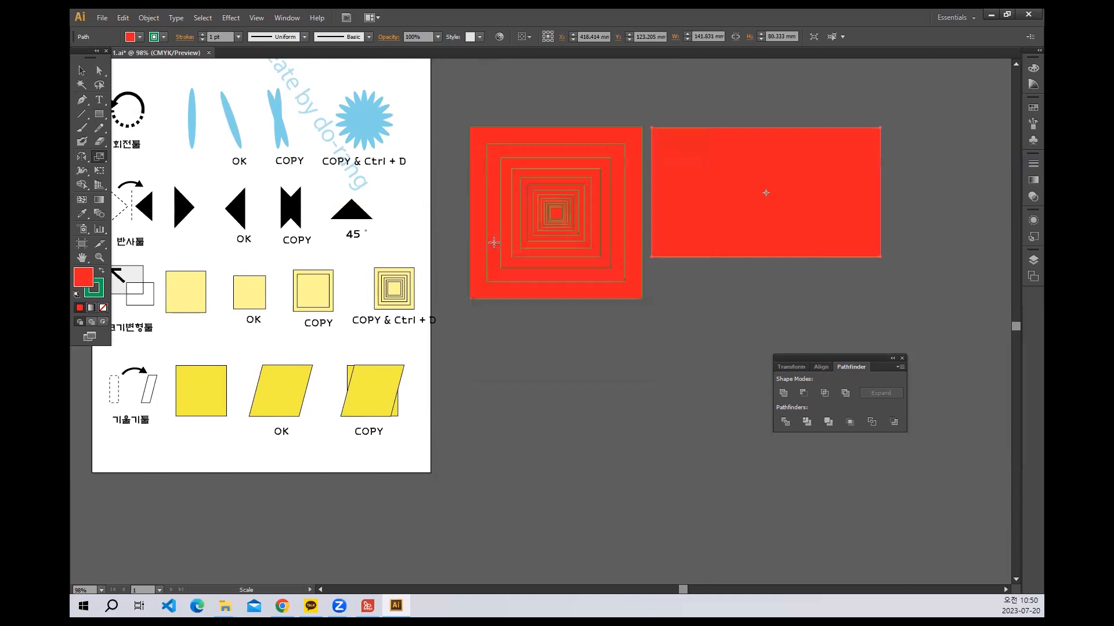
Scale the rectangle non-uniformly, keeping 100% horizontally and tripling its height to about 241 mm.
double_click(100, 155)
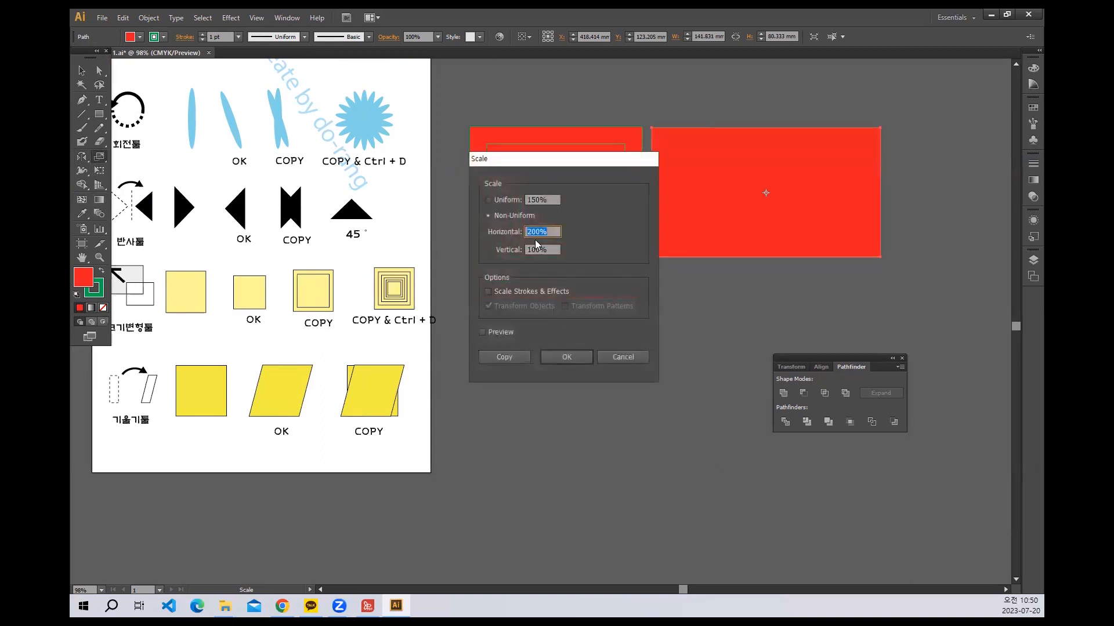
type("100")
key("Tab")
key("Return")
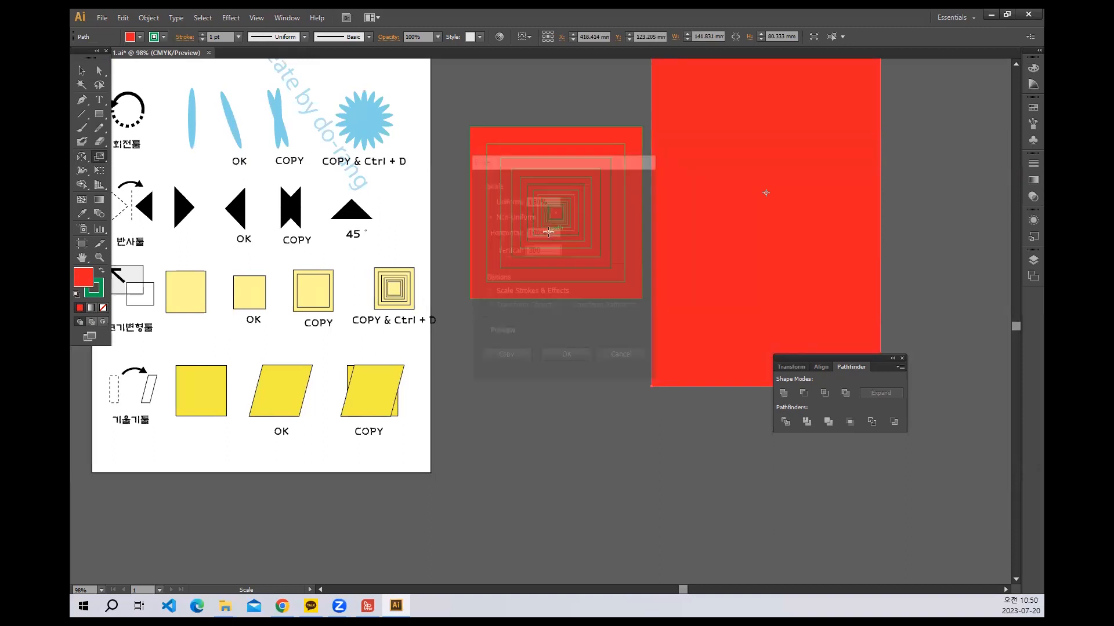
key("v")
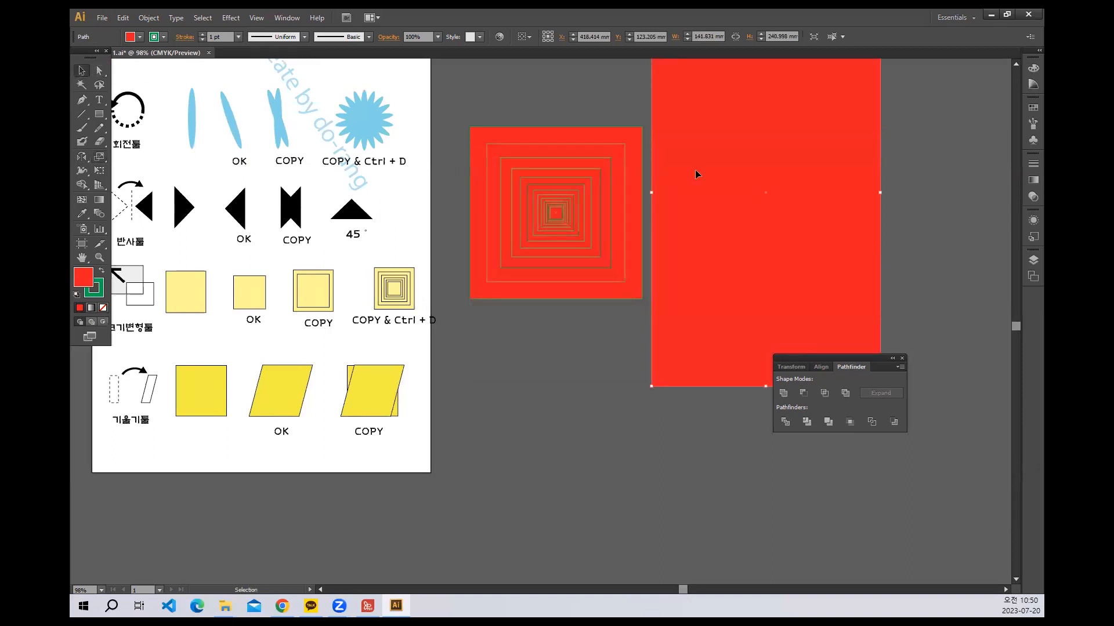
Scale the tall red rectangle non-uniformly to 200% horizontally and 100% vertically, doubling its width to about 284 mm.
key("space")
left_click_drag(801, 205, 739, 266)
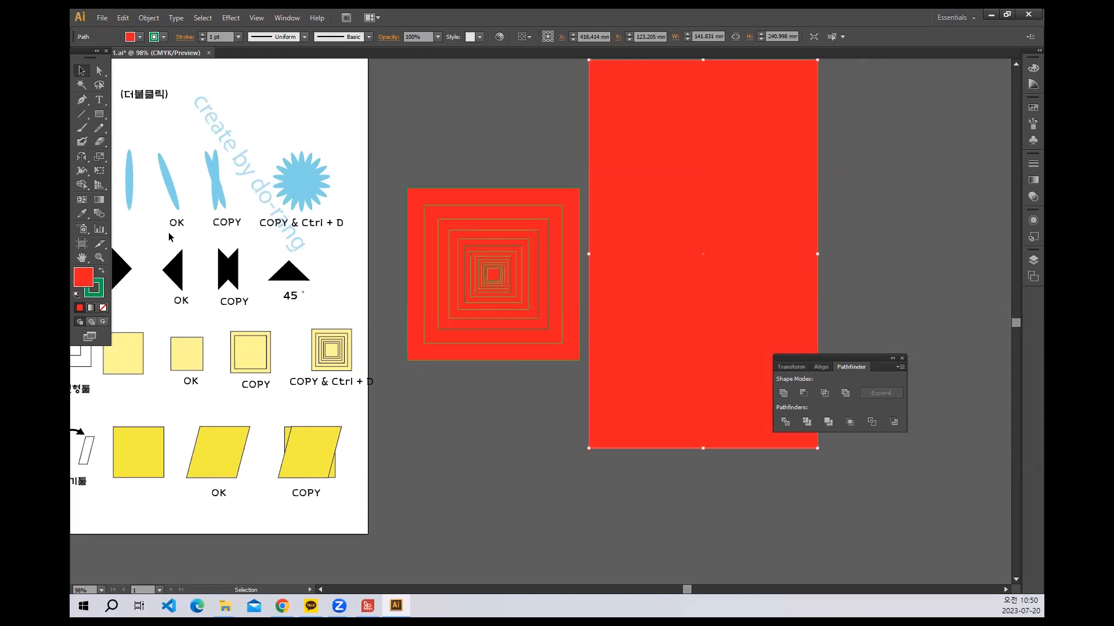
double_click(99, 157)
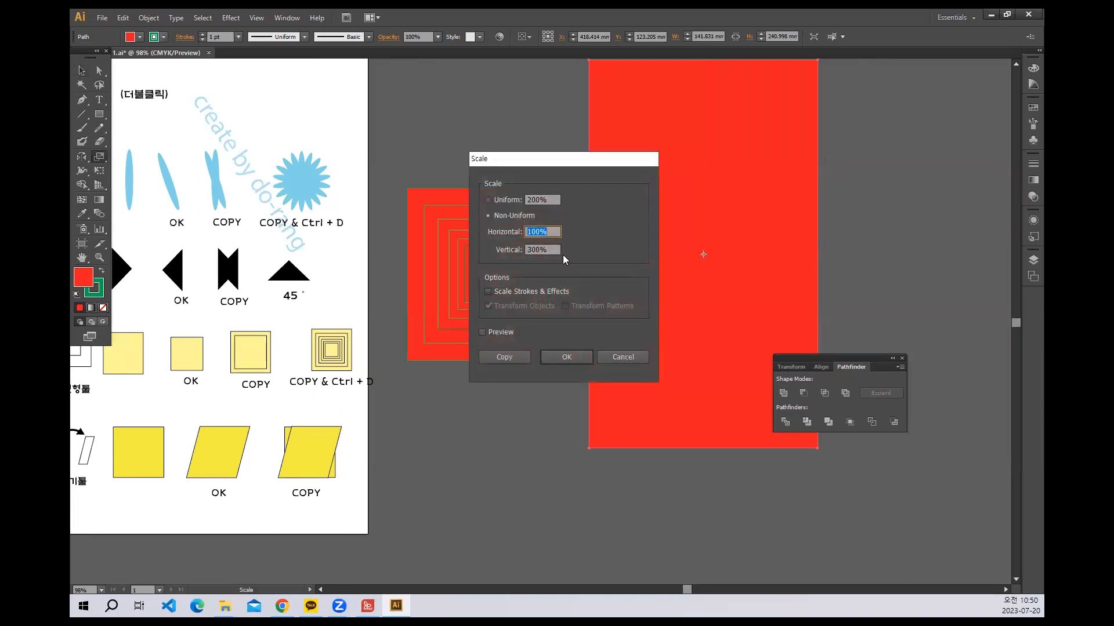
type("200")
key("Tab")
key("Return")
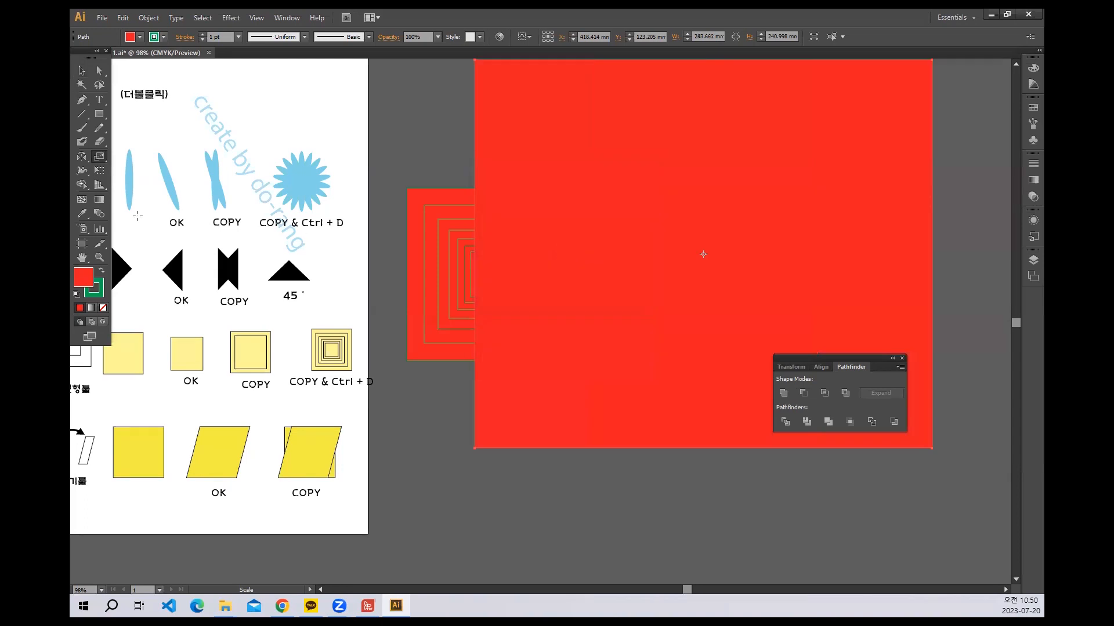
Scale the widened rectangle non-uniformly to 50% horizontally and 100% vertically, and deselect it.
double_click(99, 156)
type("50")
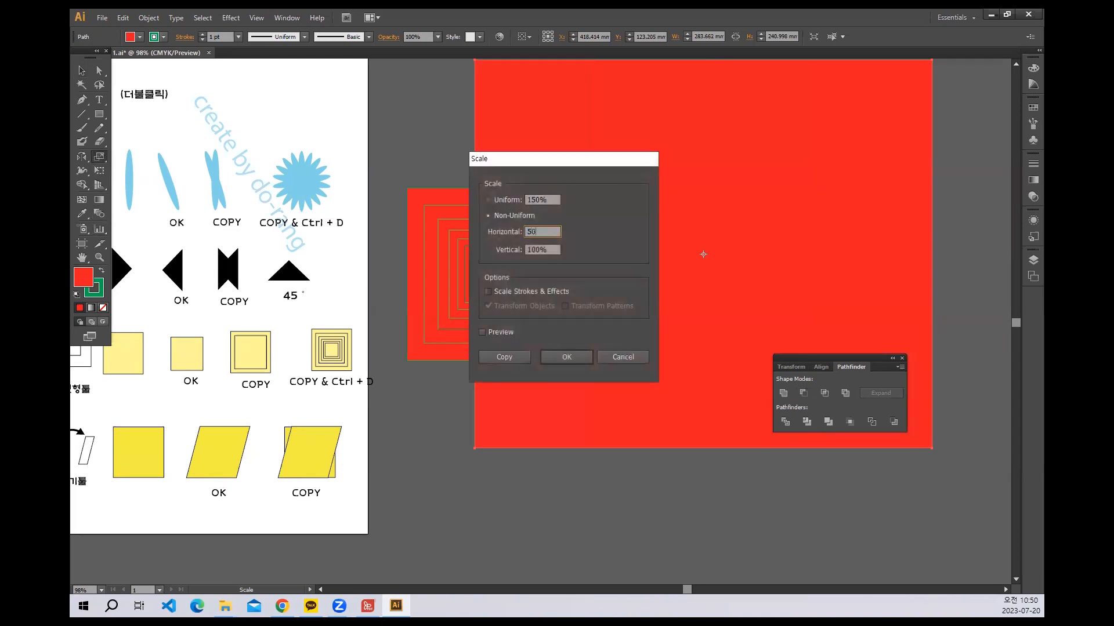
key("Return")
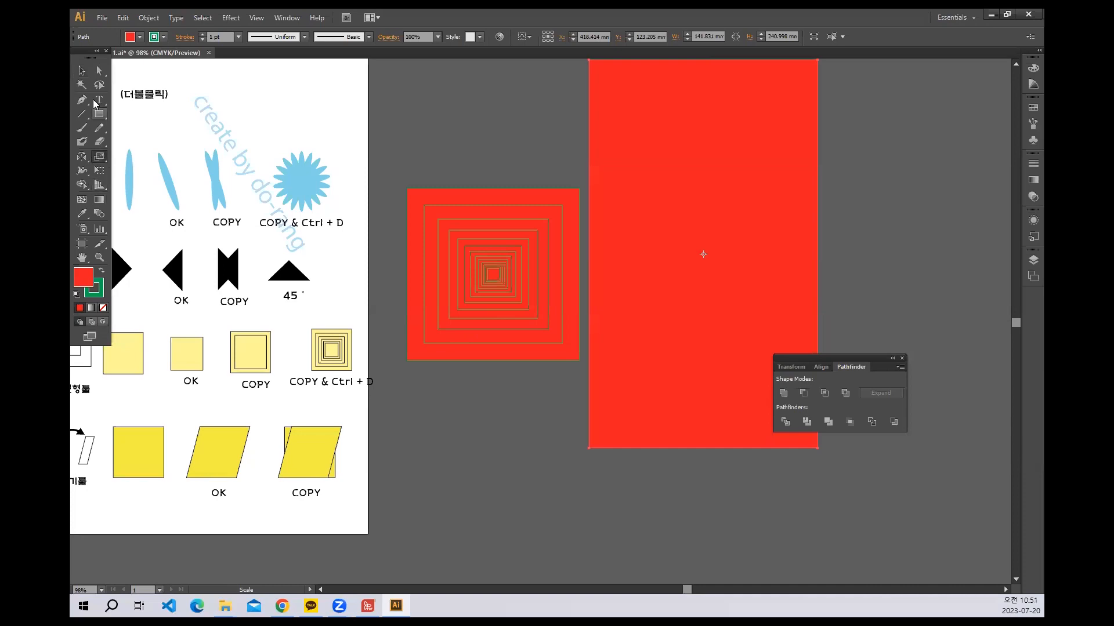
left_click(82, 70)
left_click(503, 154)
left_click_drag(306, 235, 481, 262)
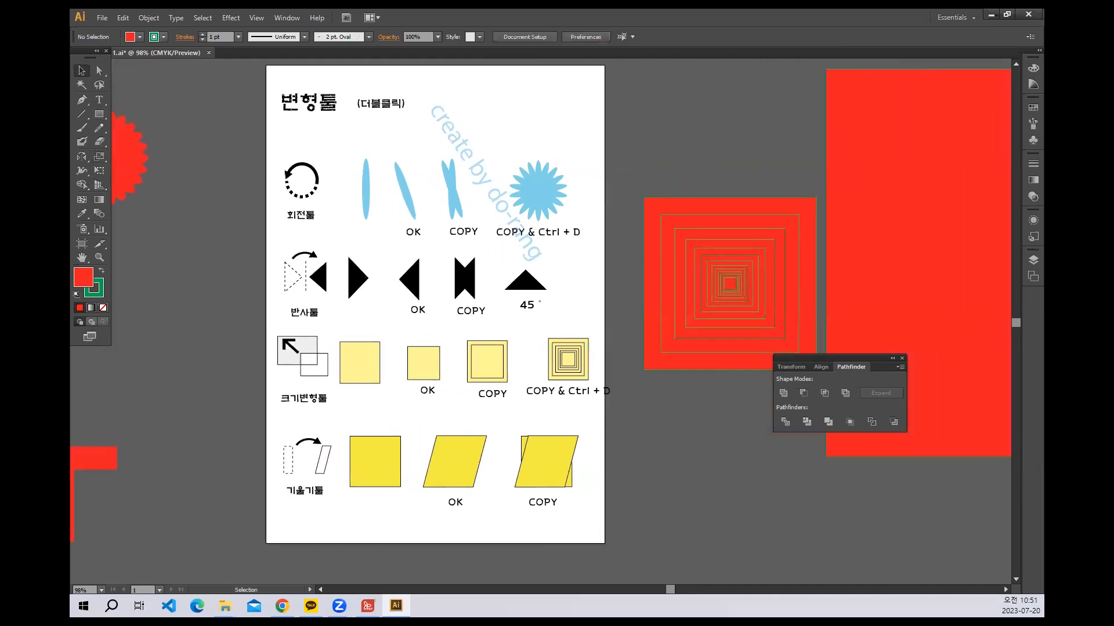